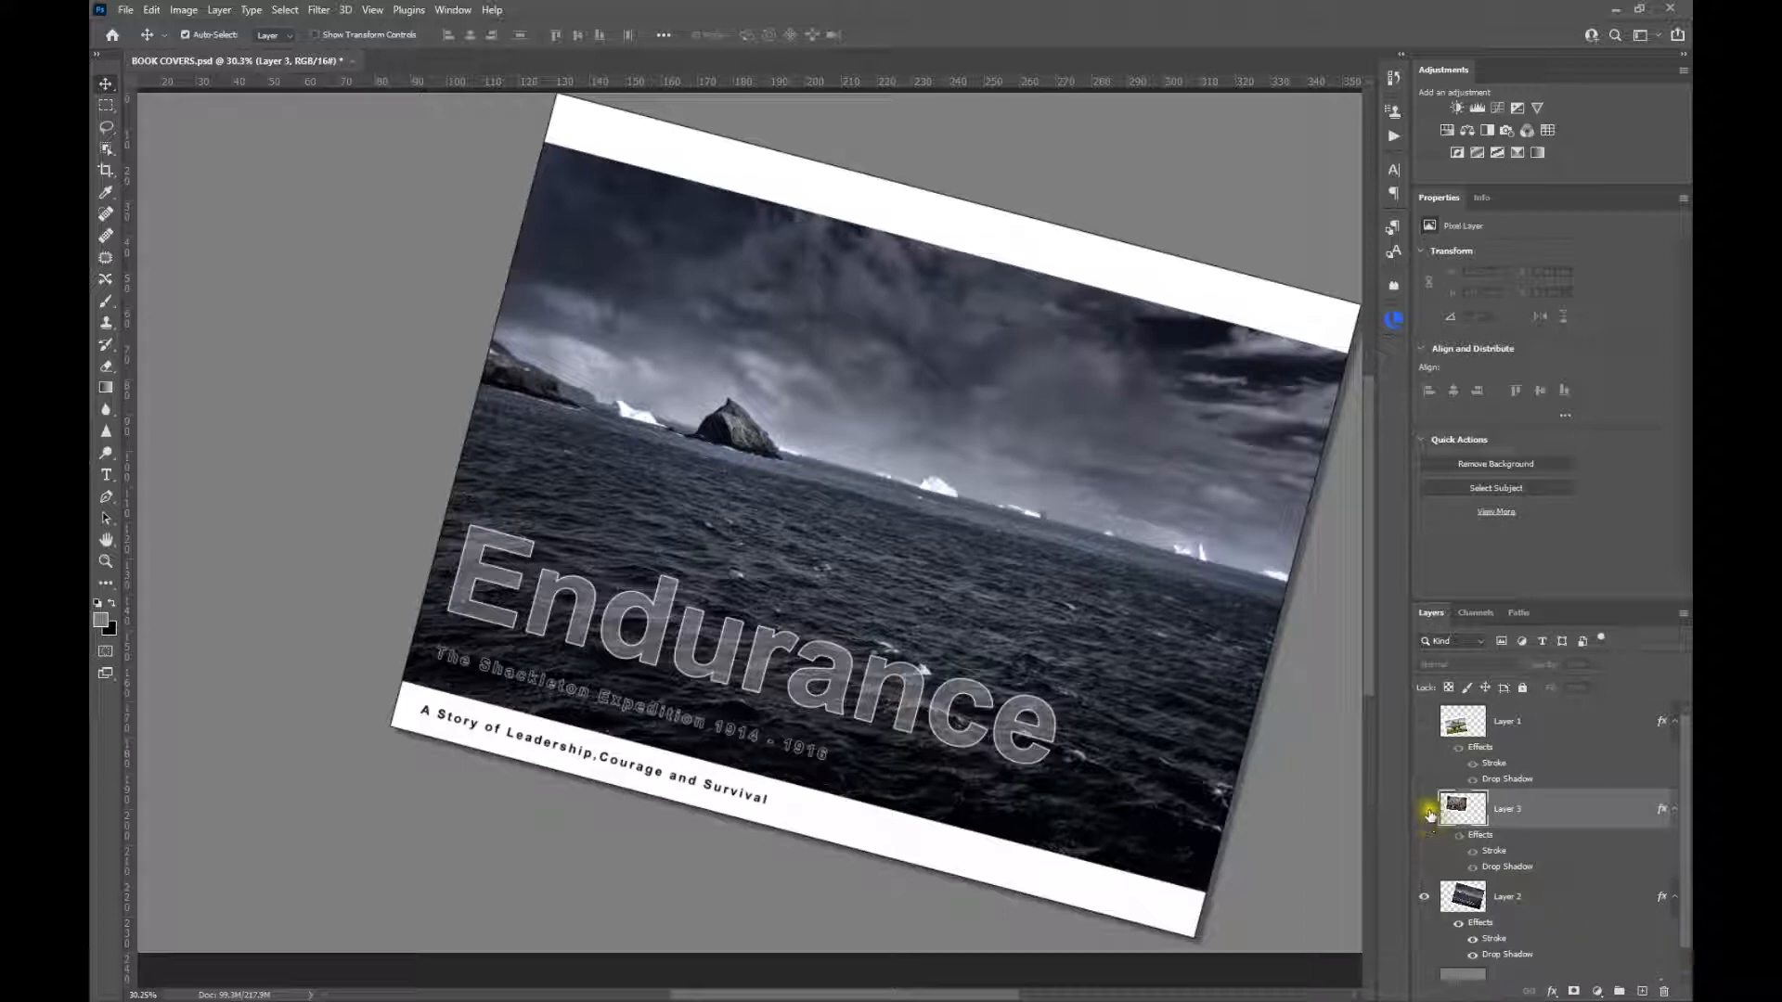
- Make the Svalbard and Iceland book cover layers visible over the Endurance cover
{"action": "left_click", "coordinate": [1426, 810]}
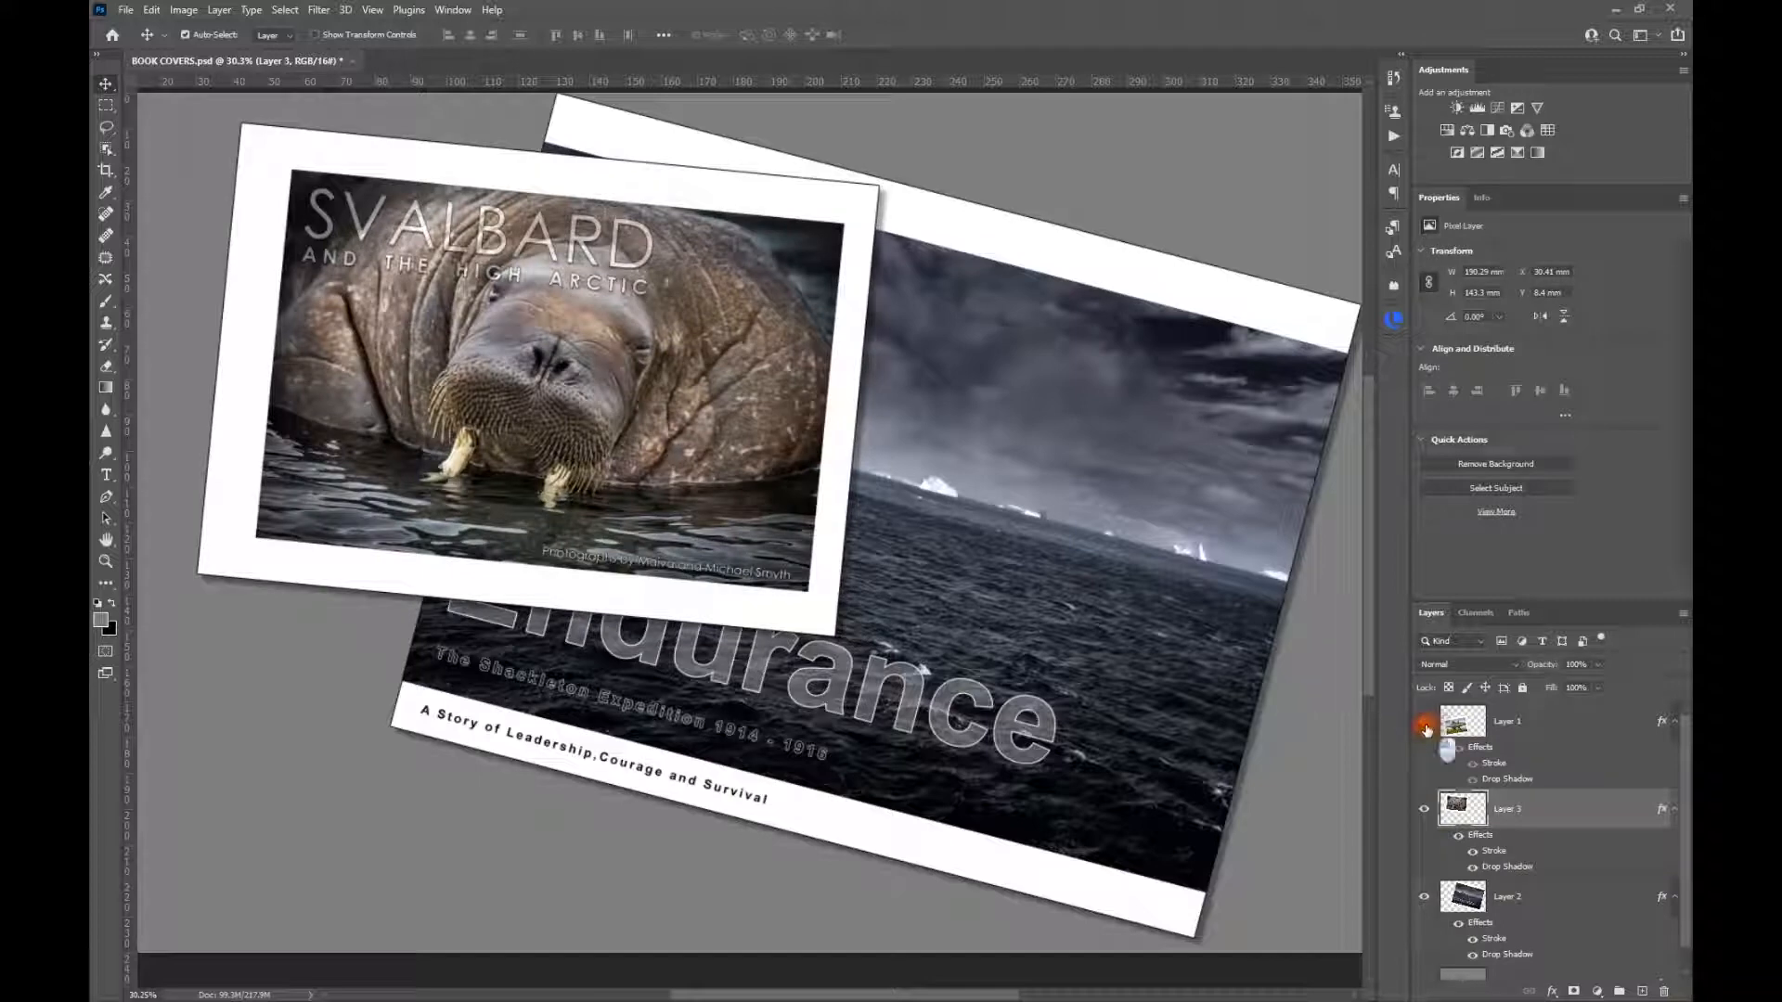
{"action": "left_click", "coordinate": [1425, 722]}
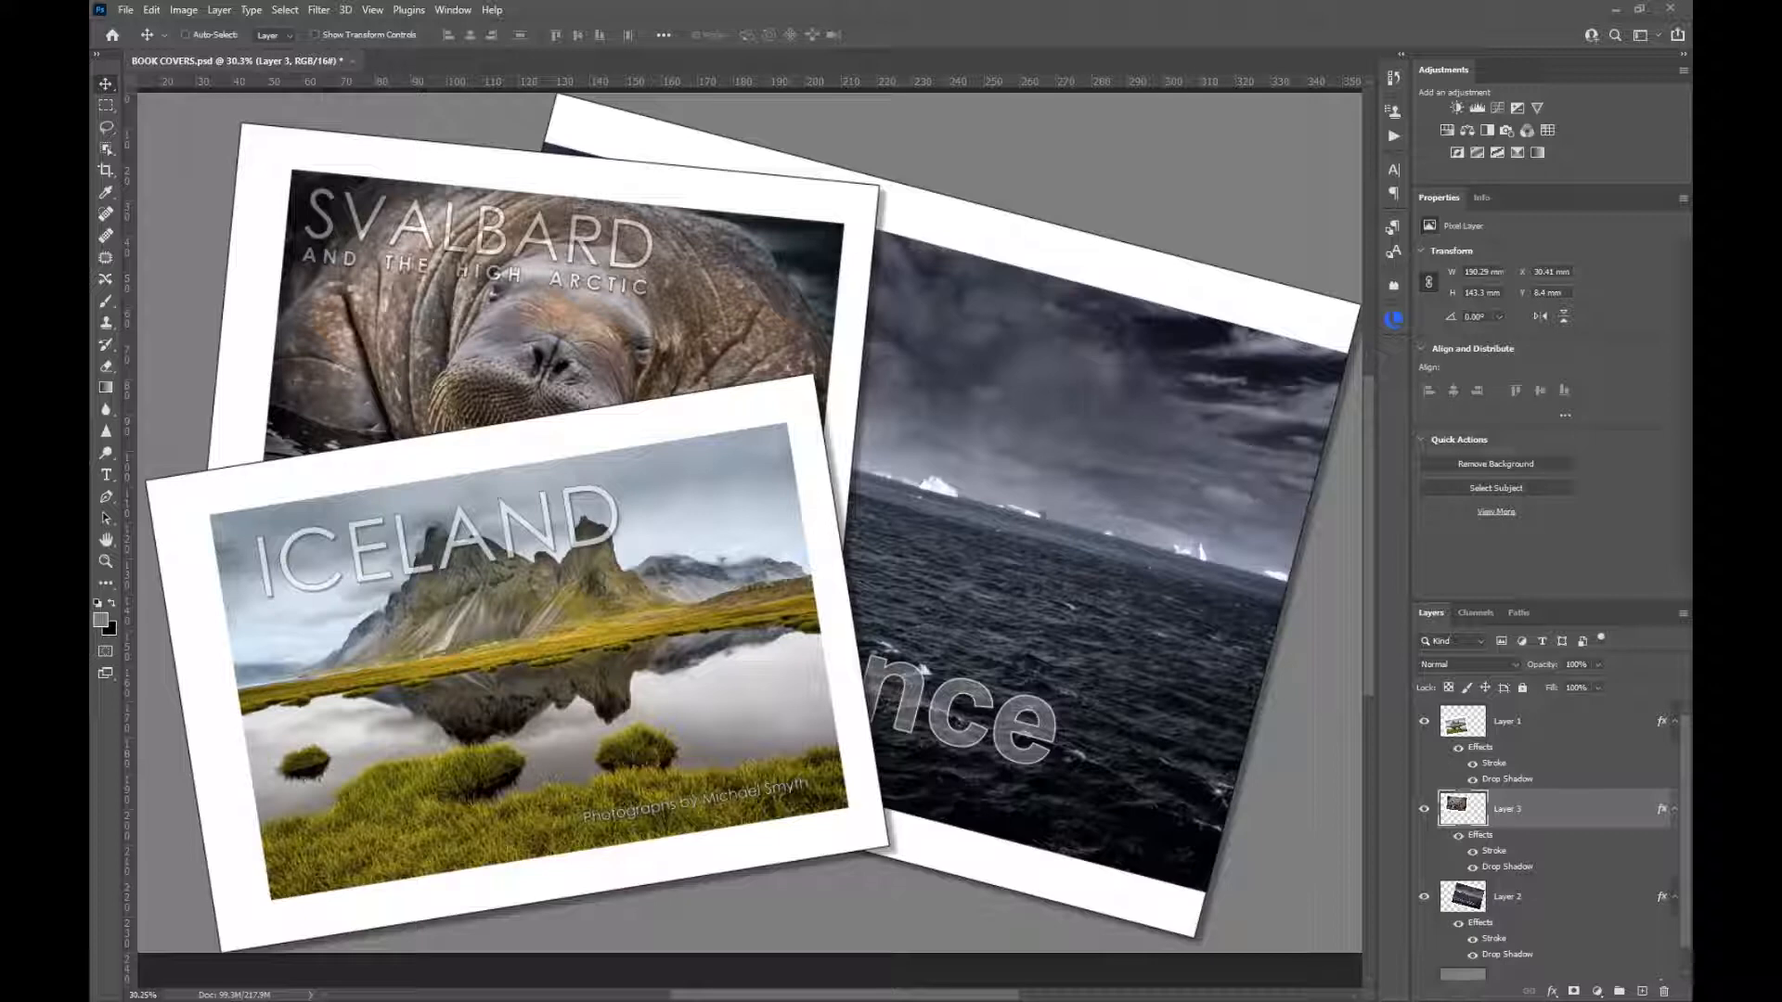
{"action": "left_click", "coordinate": [186, 36]}
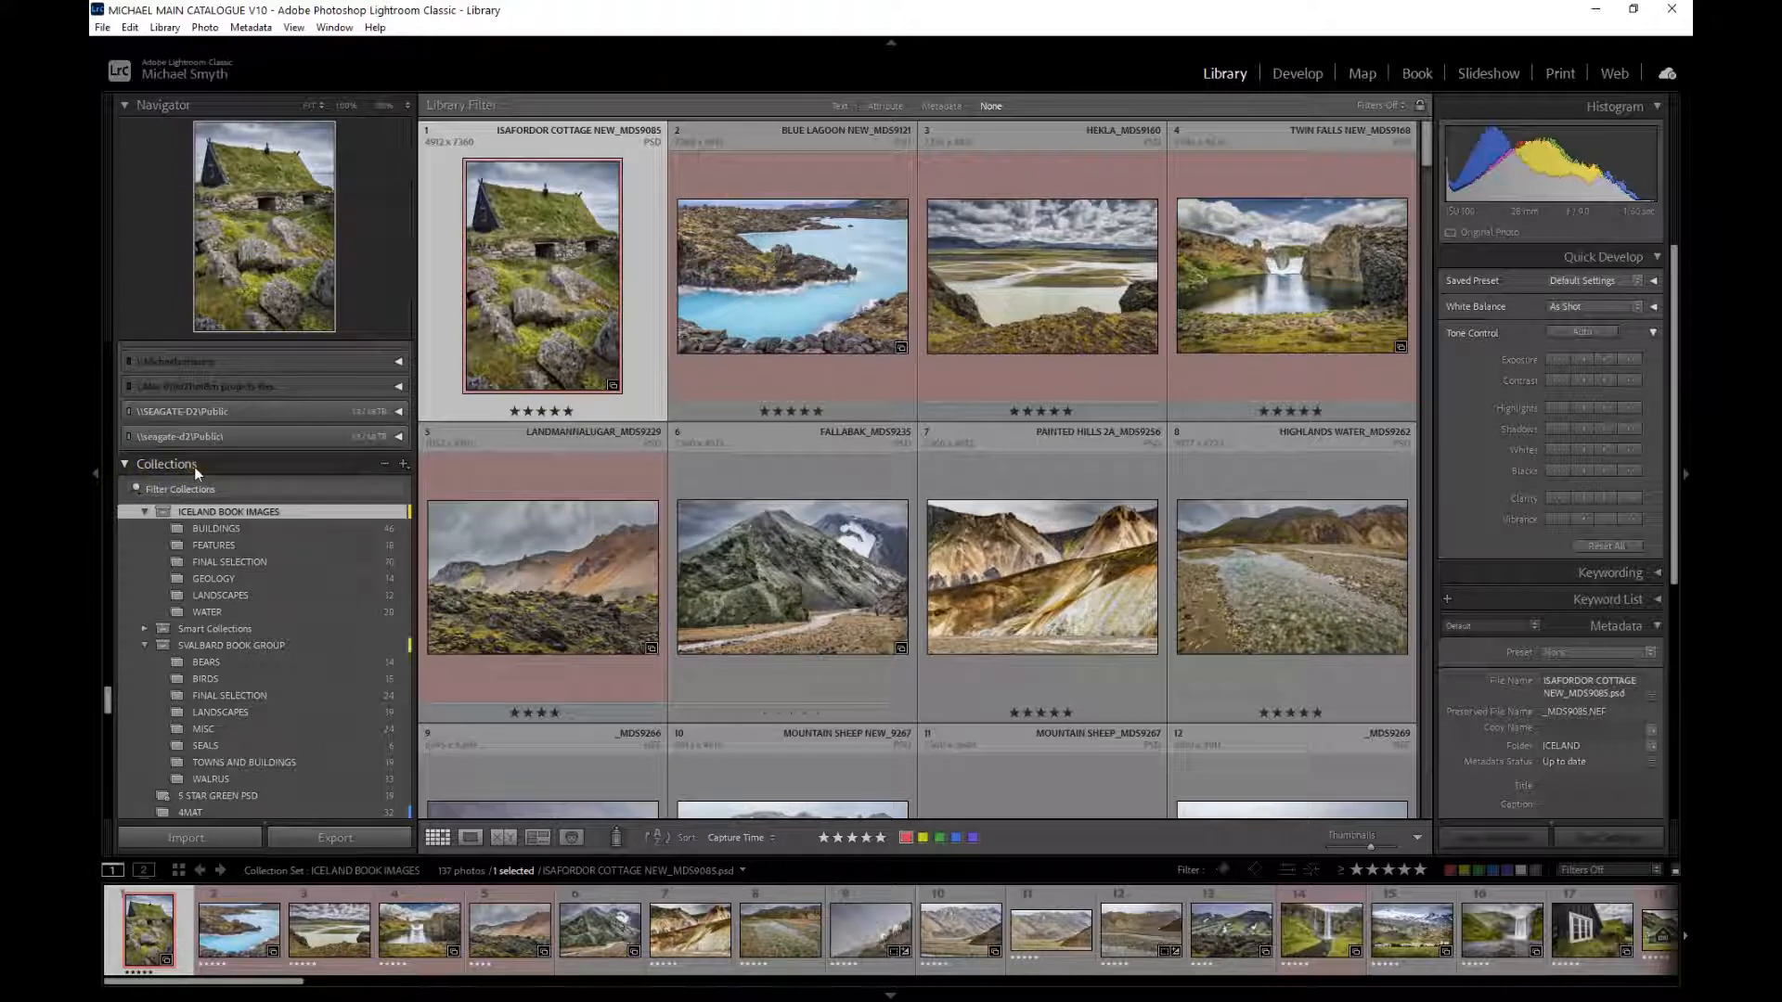
{"action": "left_click", "coordinate": [403, 465]}
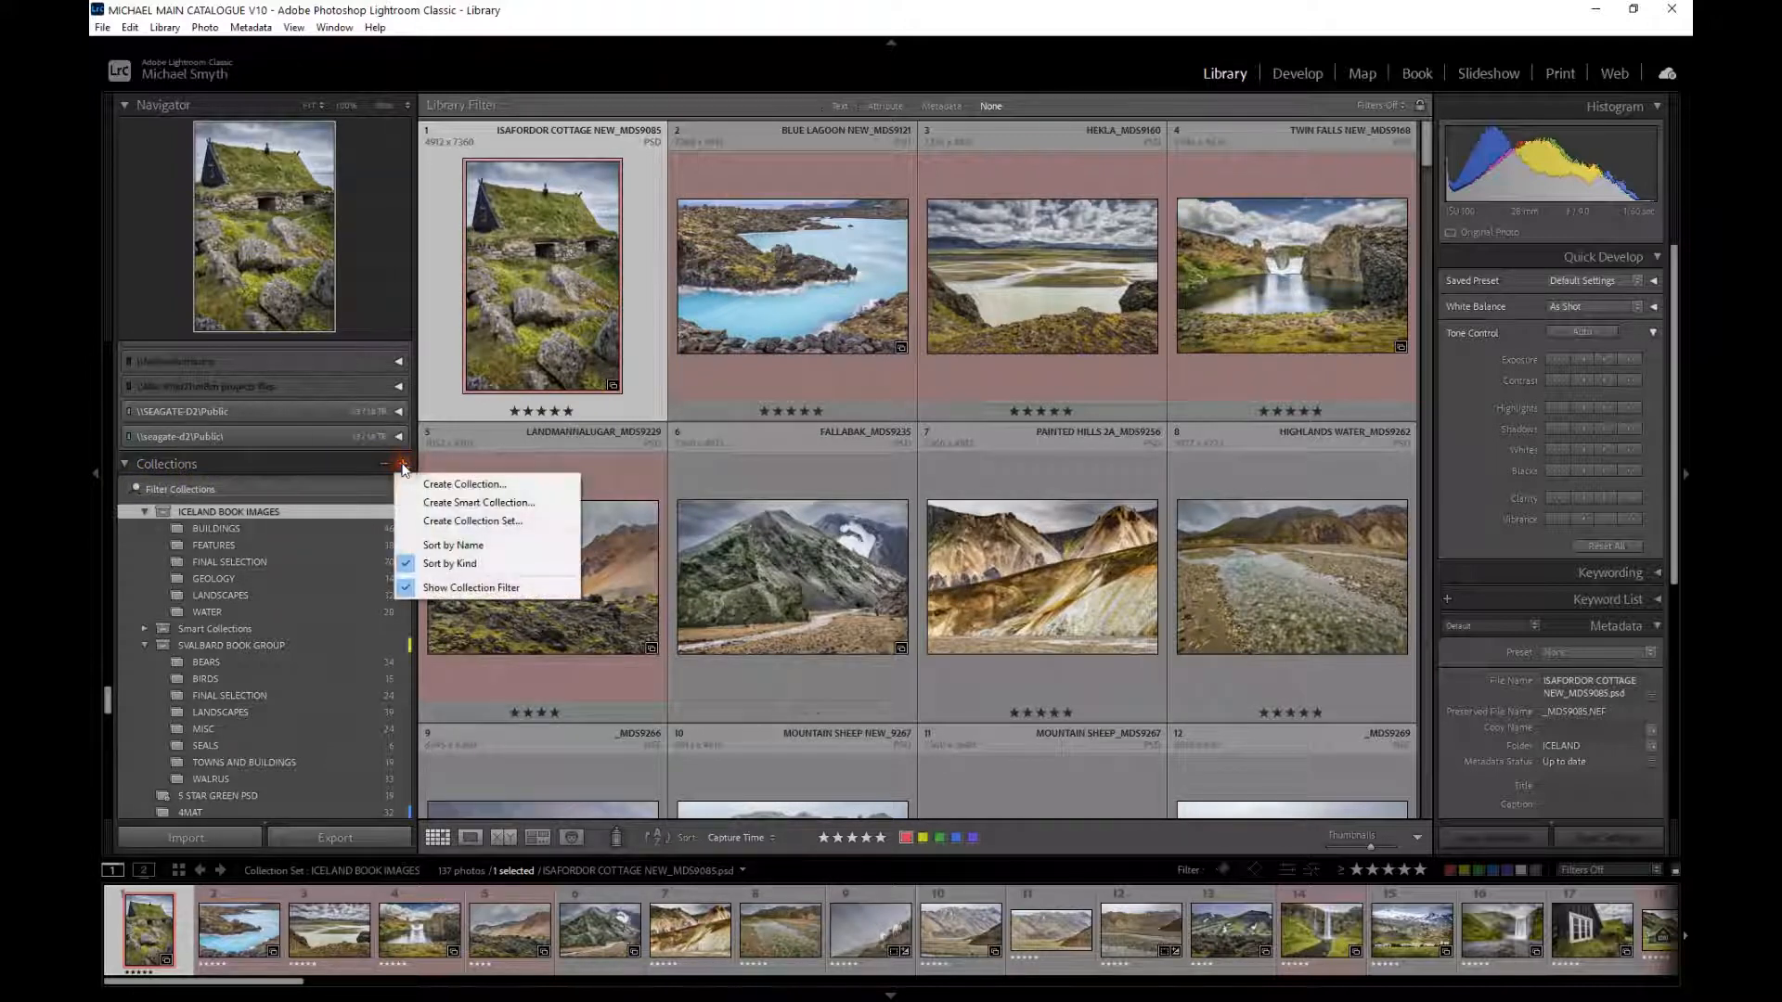
{"action": "left_click", "coordinate": [452, 522]}
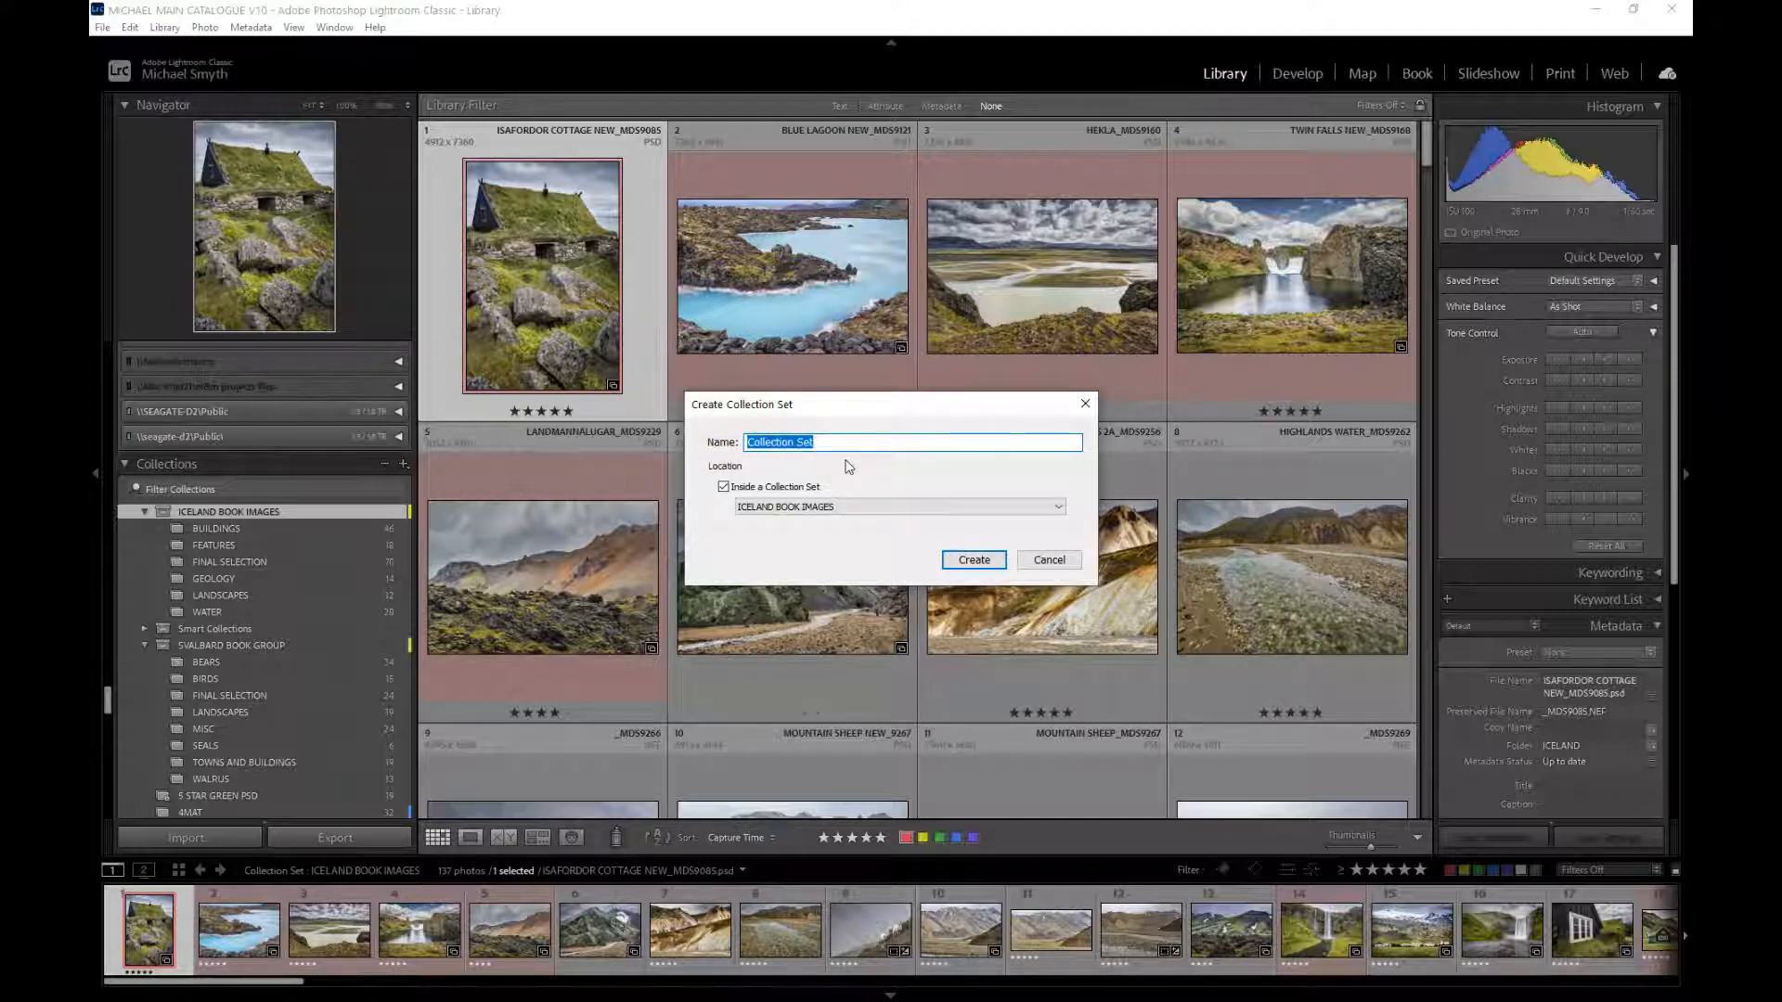
{"action": "left_click", "coordinate": [722, 487]}
{"action": "left_click_drag", "start_coordinate": [831, 444], "coordinate": [704, 442]}
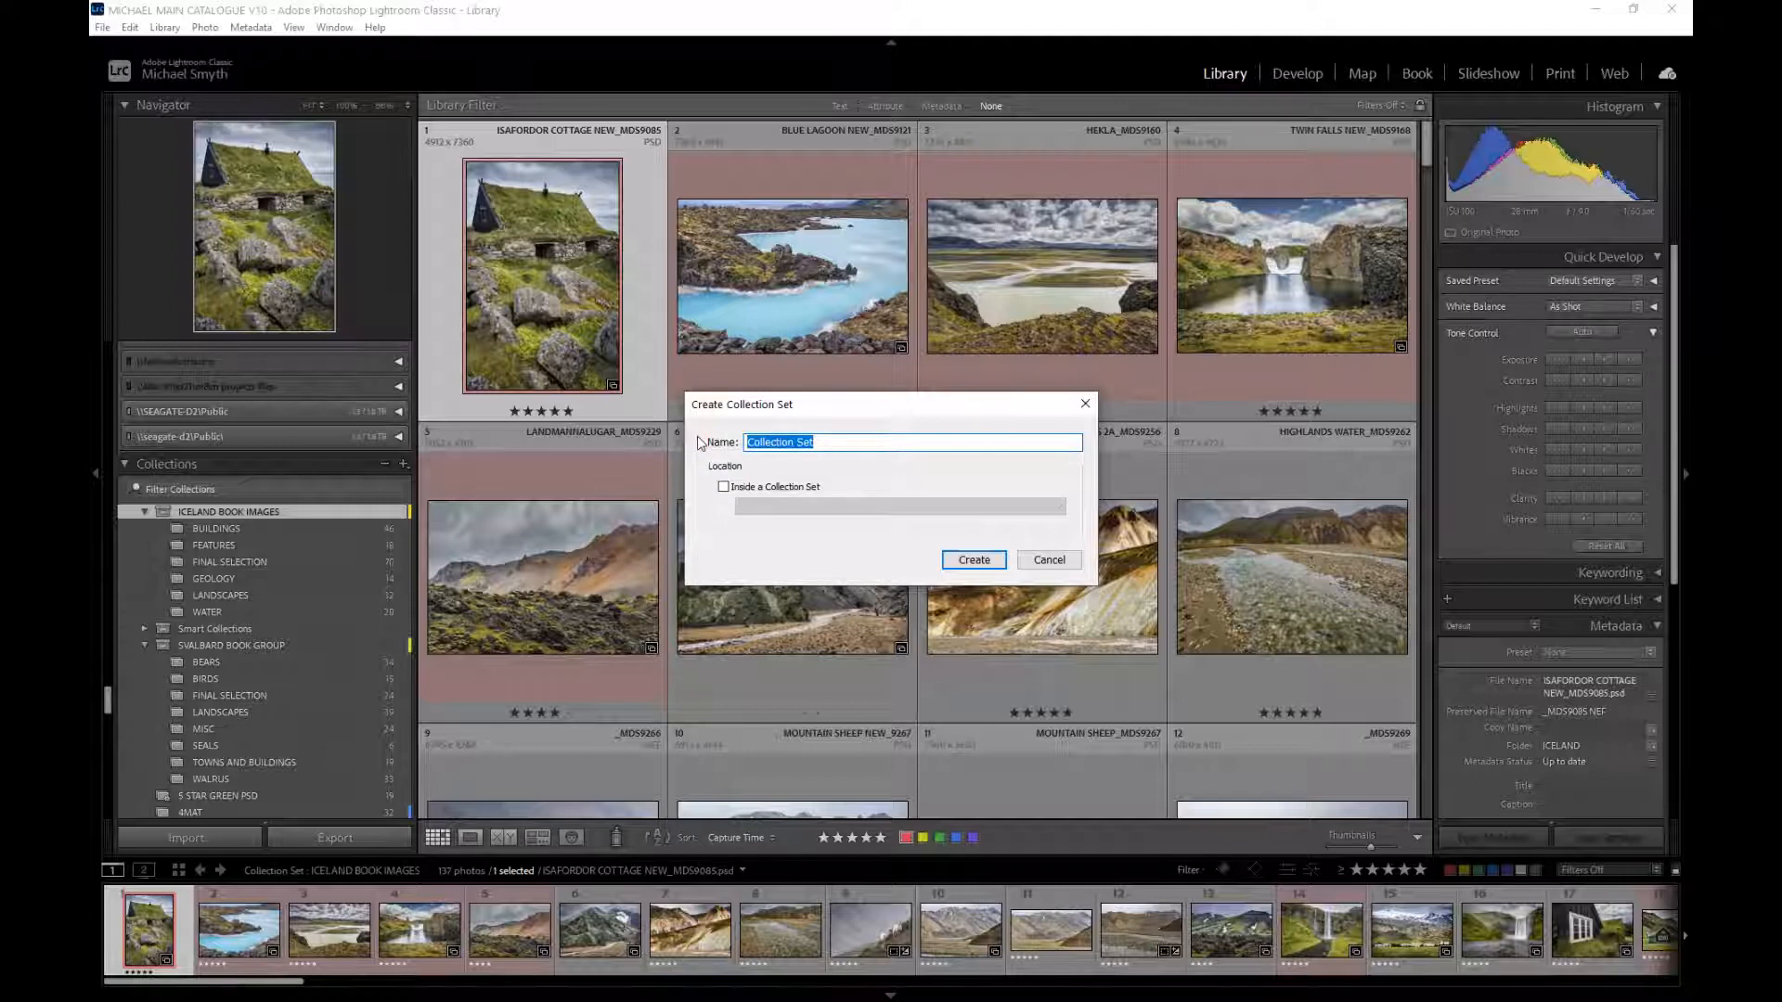
{"action": "left_click", "coordinate": [1036, 562]}
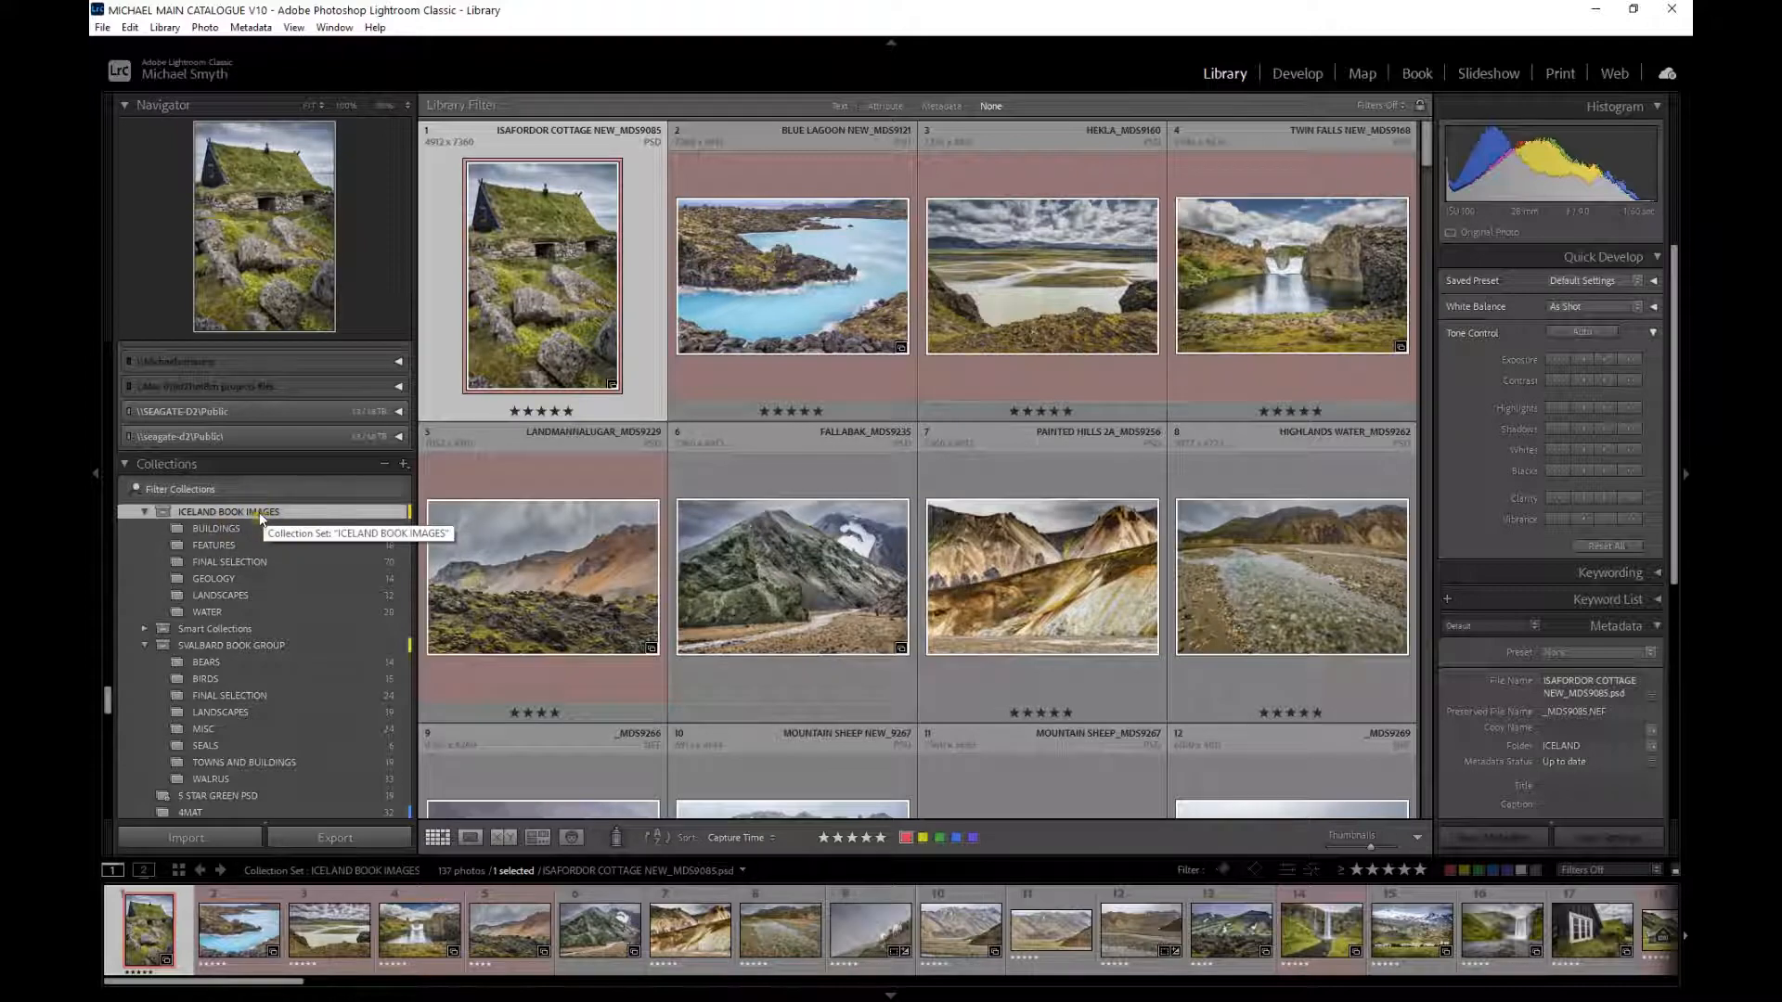
- Open the ICELAND photo folder inside the ARCTIC 2015 folder
{"action": "scroll", "coordinate": [260, 517], "scroll_direction": "down", "scroll_amount": 20}
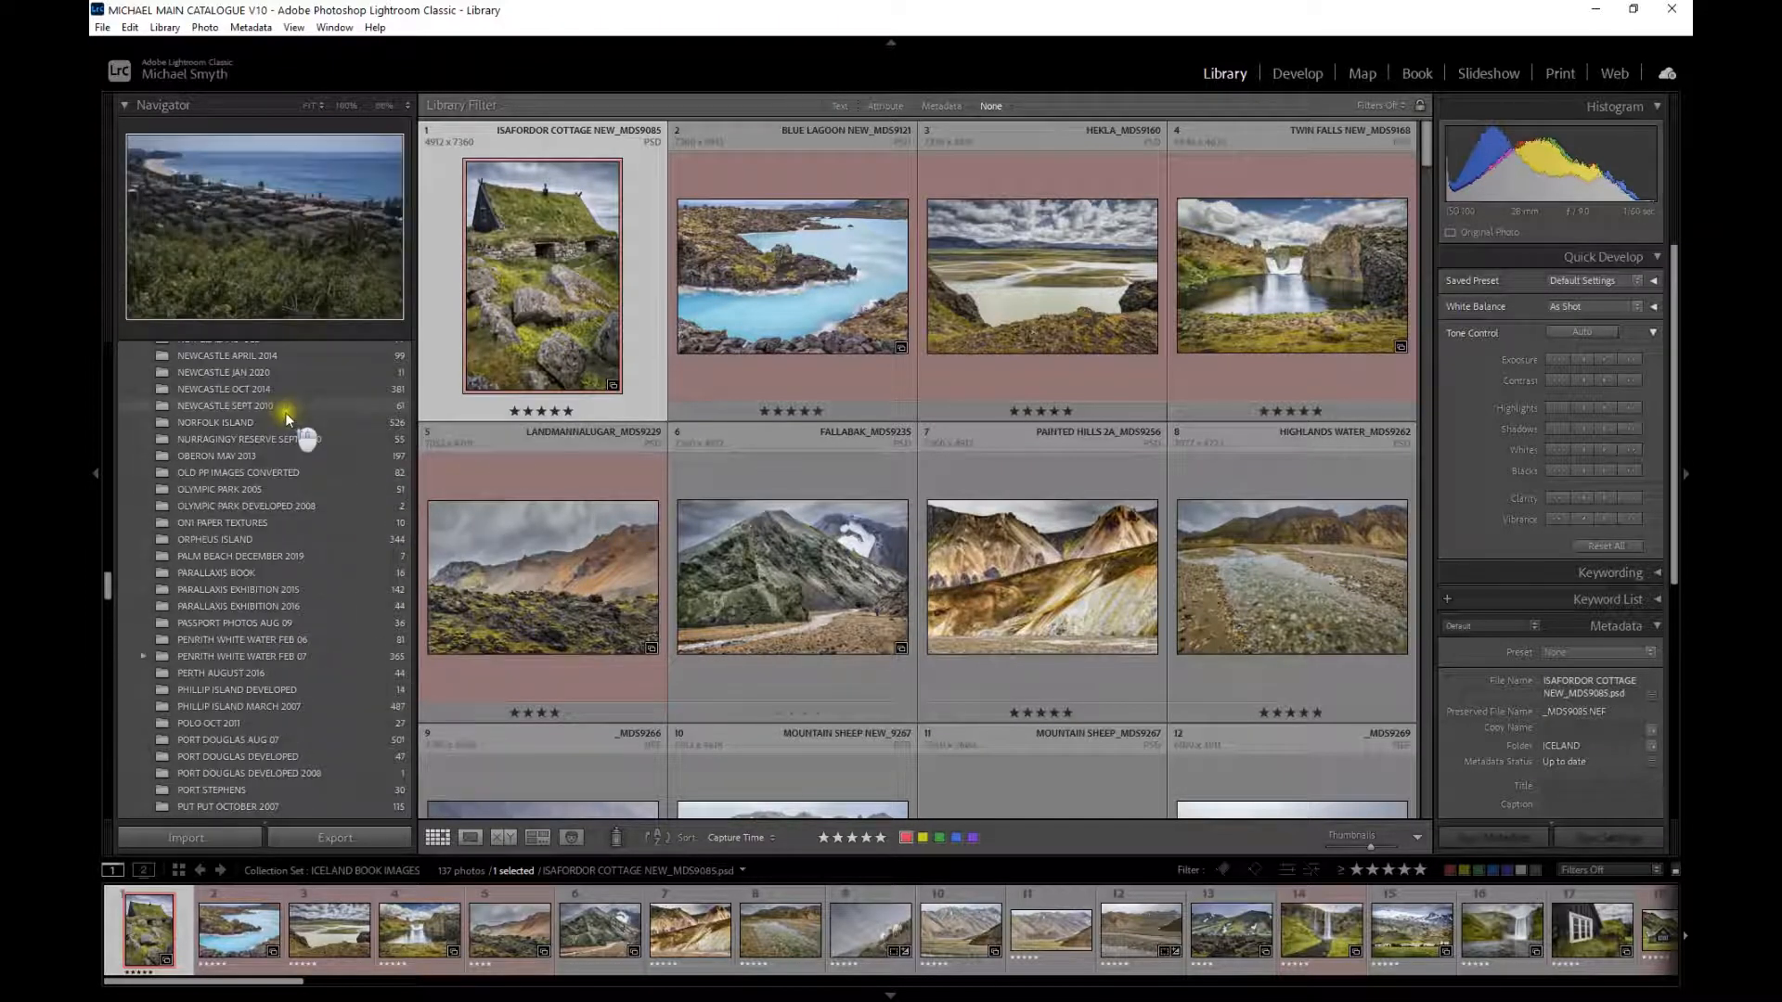
{"action": "scroll", "coordinate": [286, 412], "scroll_direction": "up", "scroll_amount": 12}
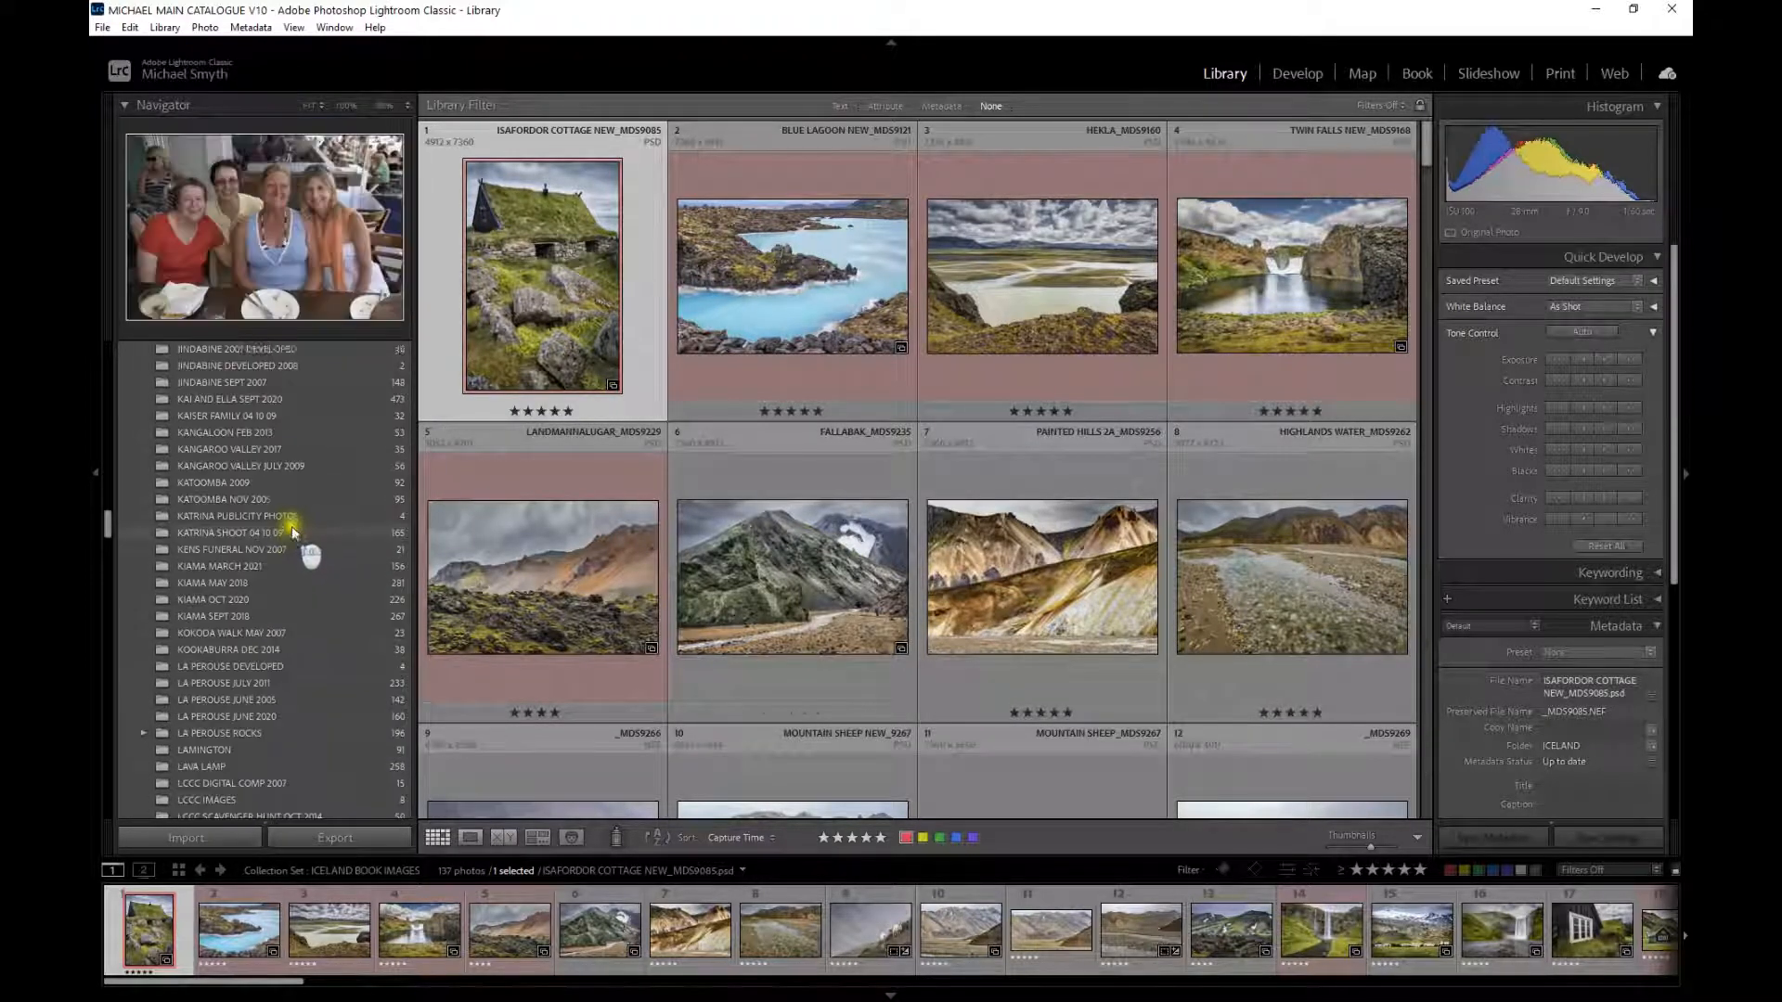
{"action": "scroll", "coordinate": [292, 531], "scroll_direction": "up", "scroll_amount": 3}
{"action": "scroll", "coordinate": [325, 438], "scroll_direction": "up", "scroll_amount": 10}
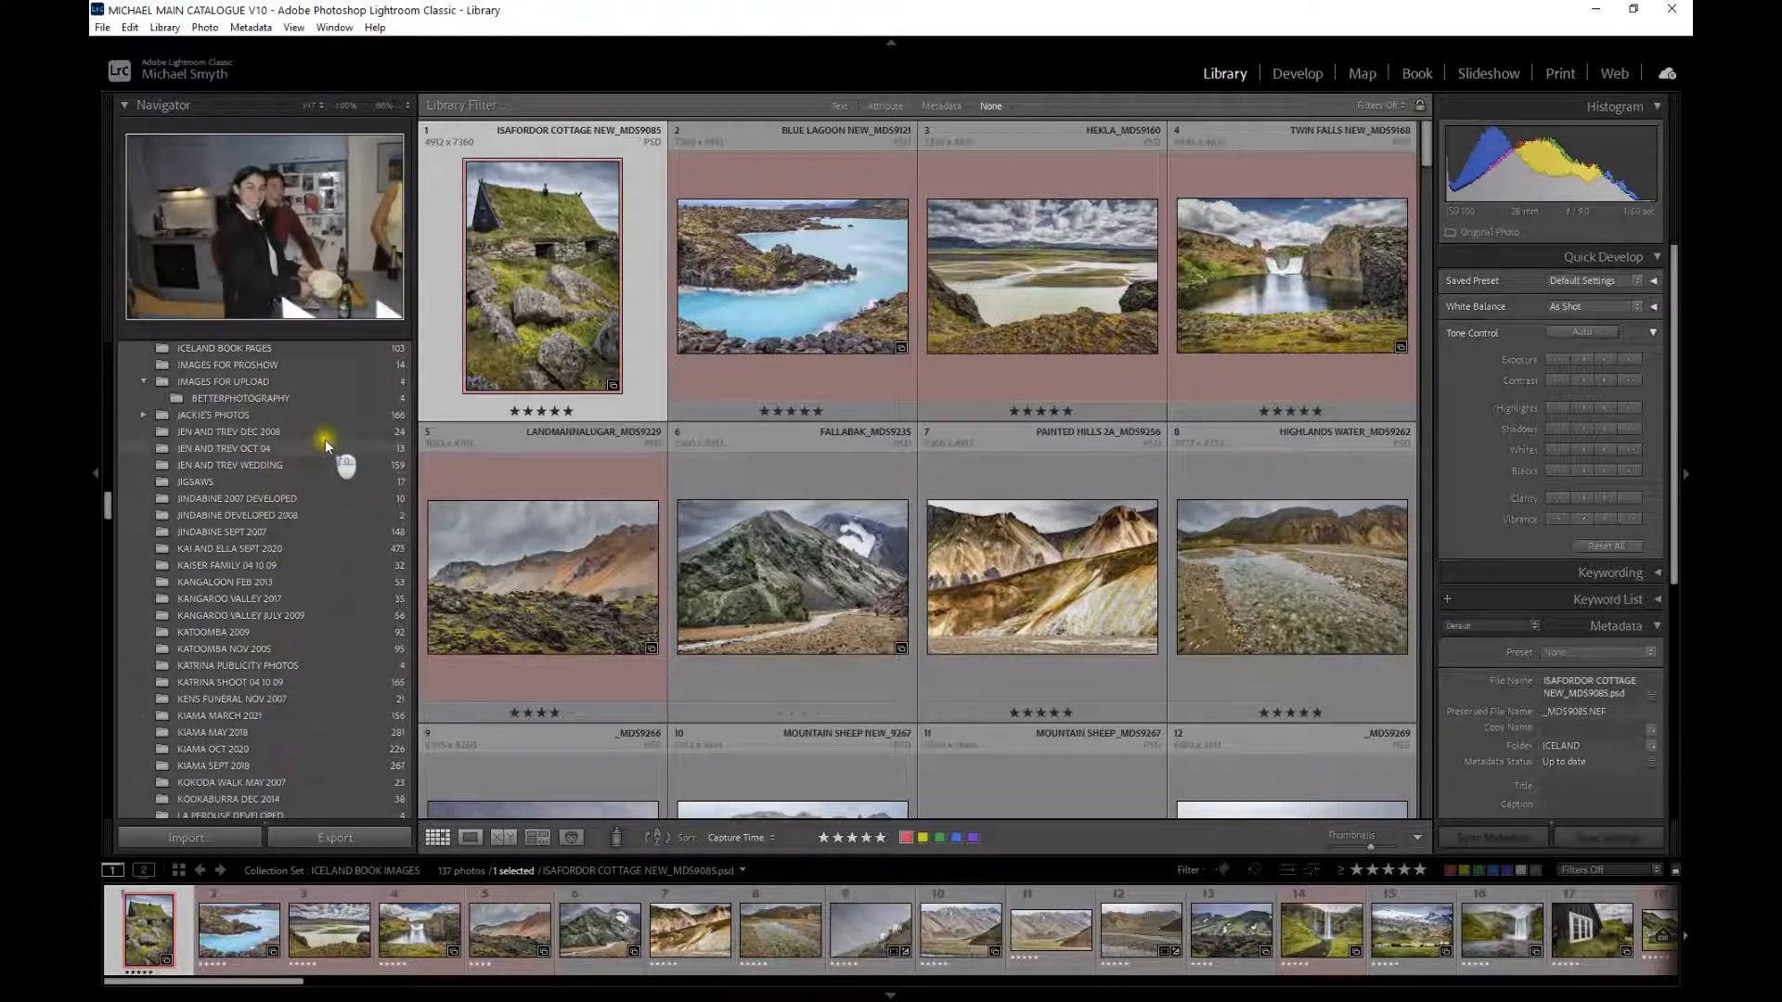
{"action": "scroll", "coordinate": [327, 454], "scroll_direction": "up", "scroll_amount": 3}
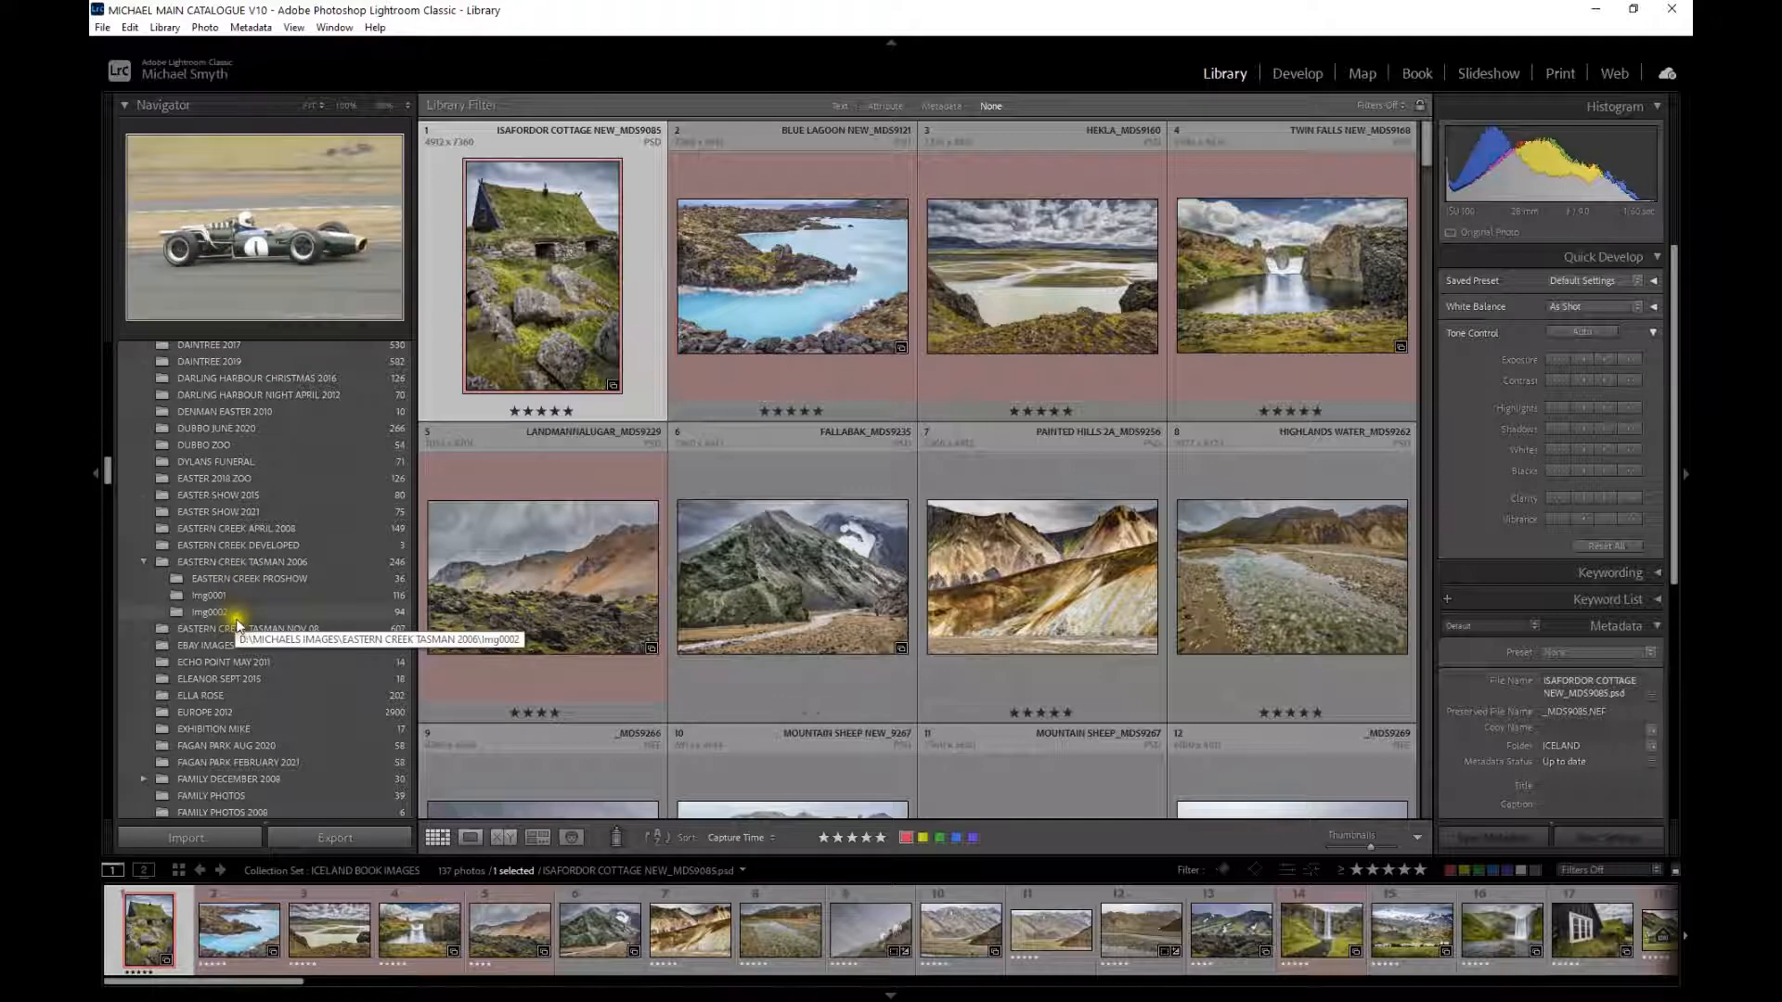
{"action": "scroll", "coordinate": [246, 576], "scroll_direction": "up", "scroll_amount": 9}
{"action": "scroll", "coordinate": [248, 541], "scroll_direction": "up", "scroll_amount": 20}
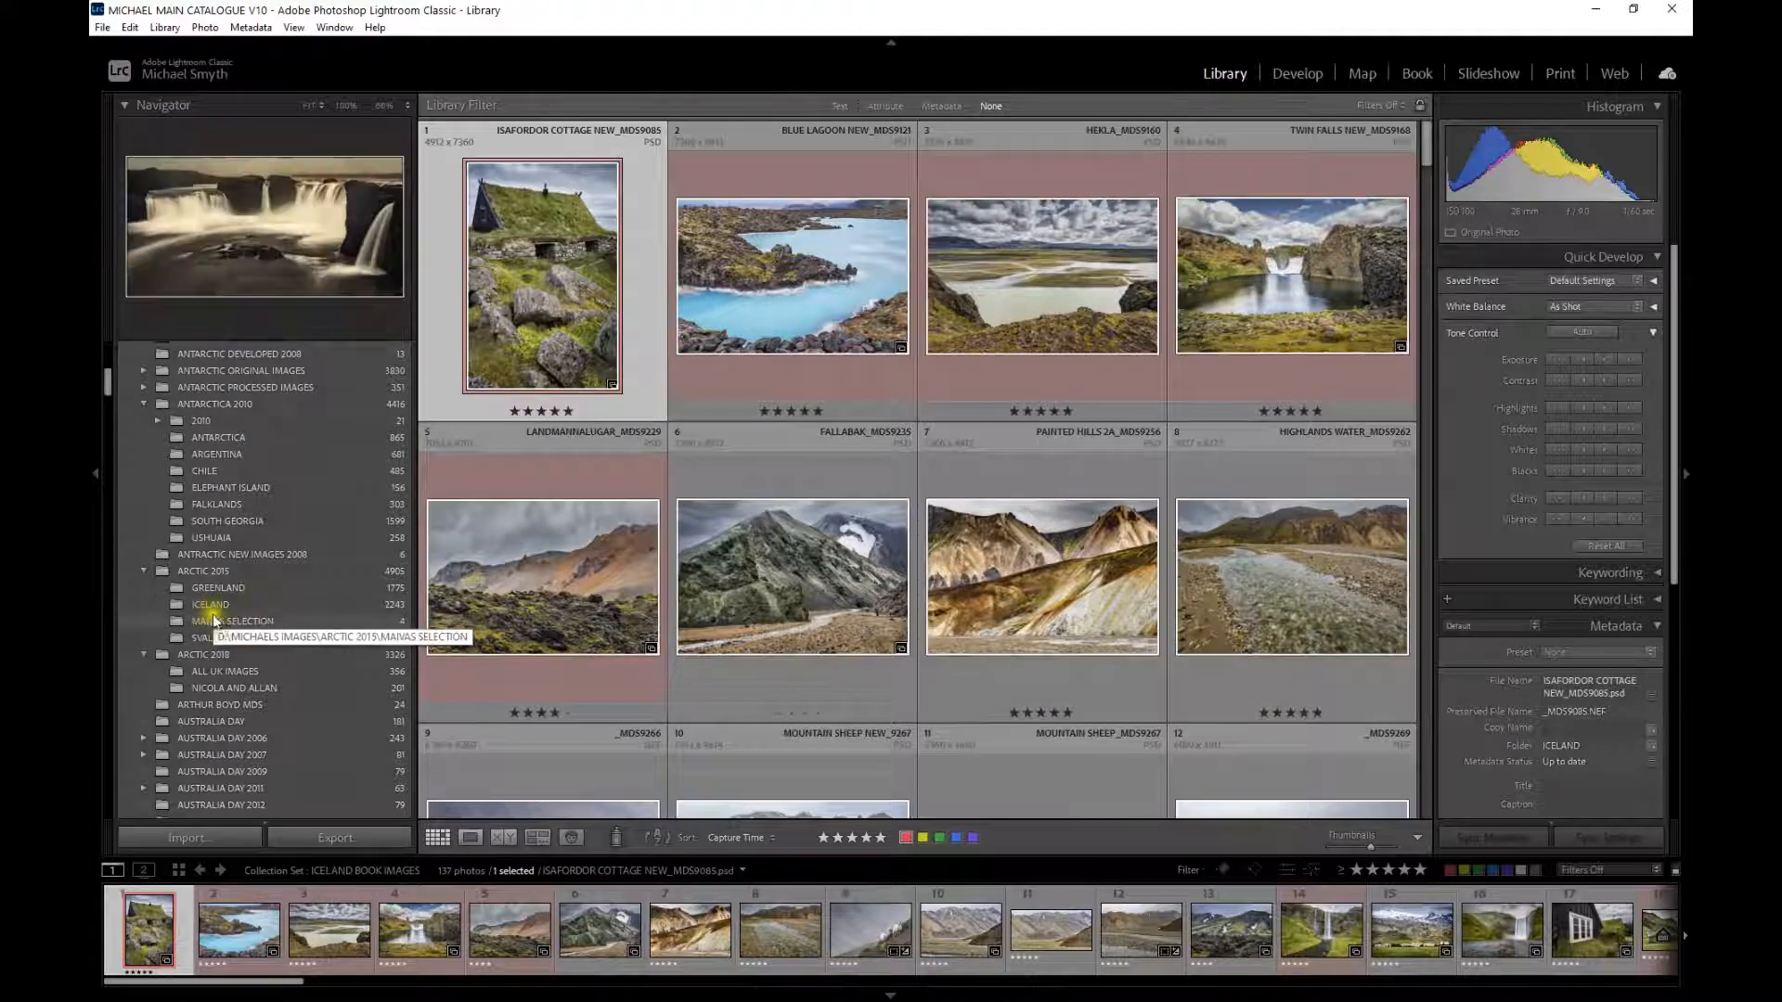
{"action": "left_click", "coordinate": [277, 609]}
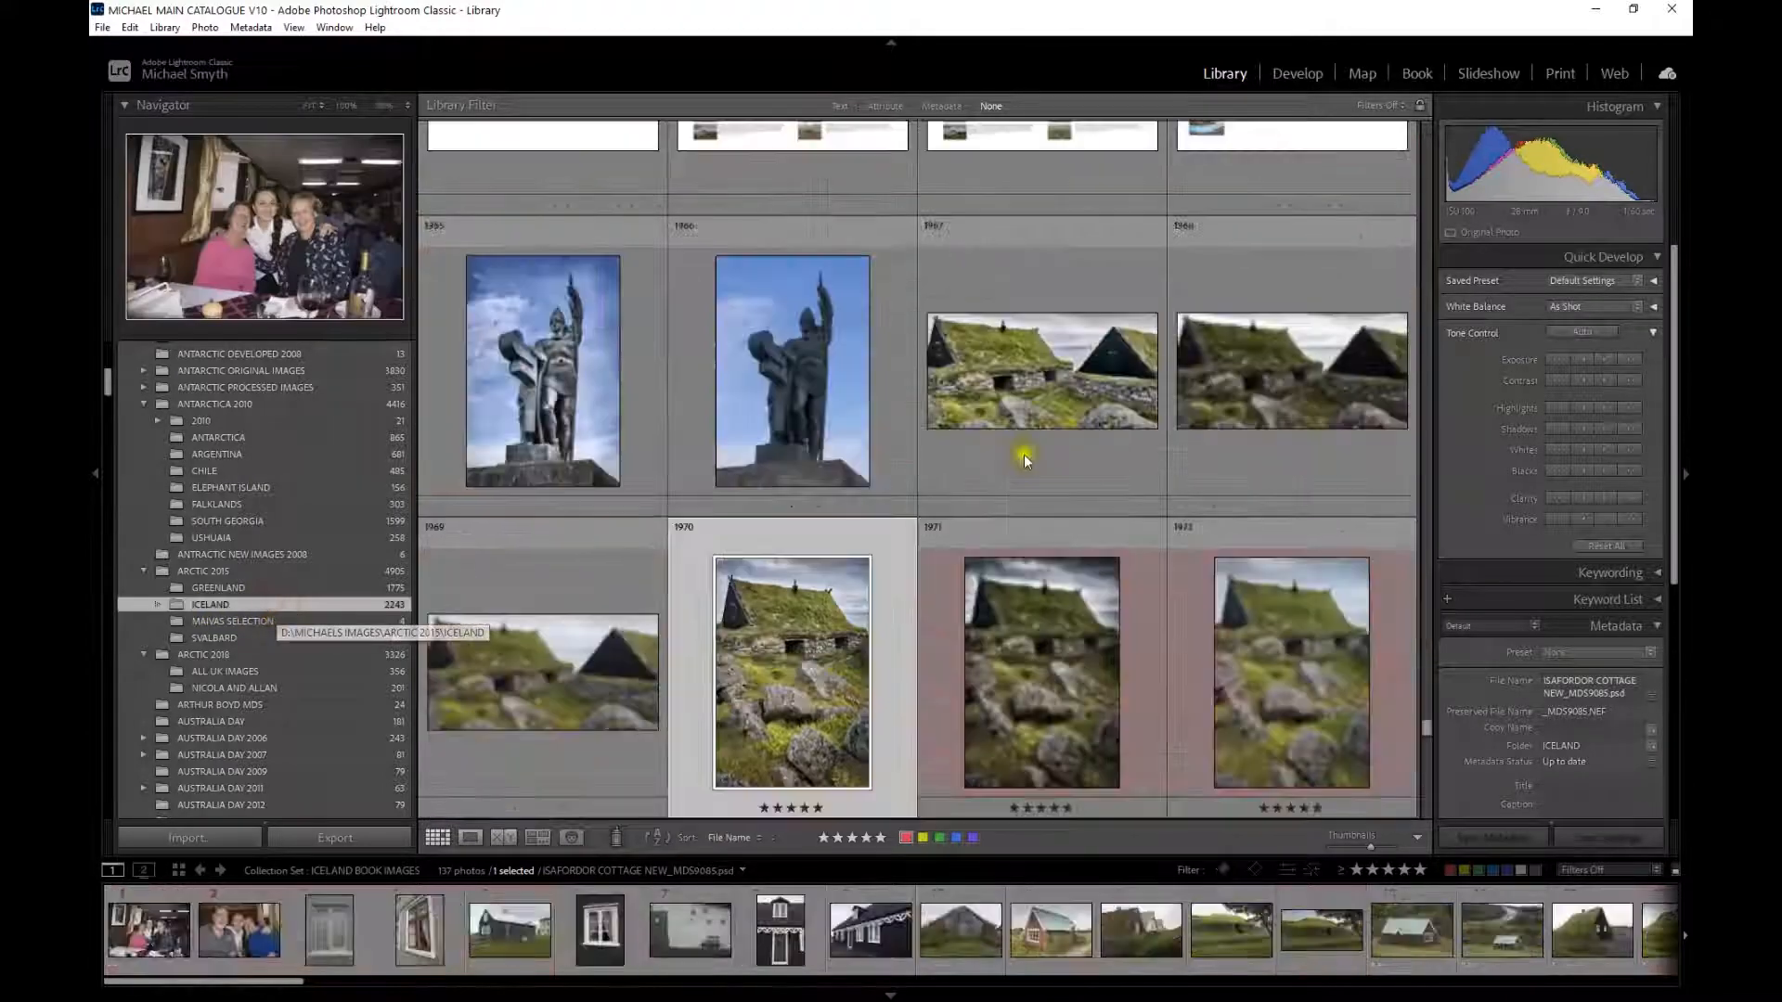
- Add the OLD HOUSE 2A_DSC3002 photo to the BUILDINGS collection in the ICELAND BOOK IMAGES set
{"action": "scroll", "coordinate": [965, 501], "scroll_direction": "down", "scroll_amount": 2}
{"action": "scroll", "coordinate": [973, 509], "scroll_direction": "down", "scroll_amount": 10}
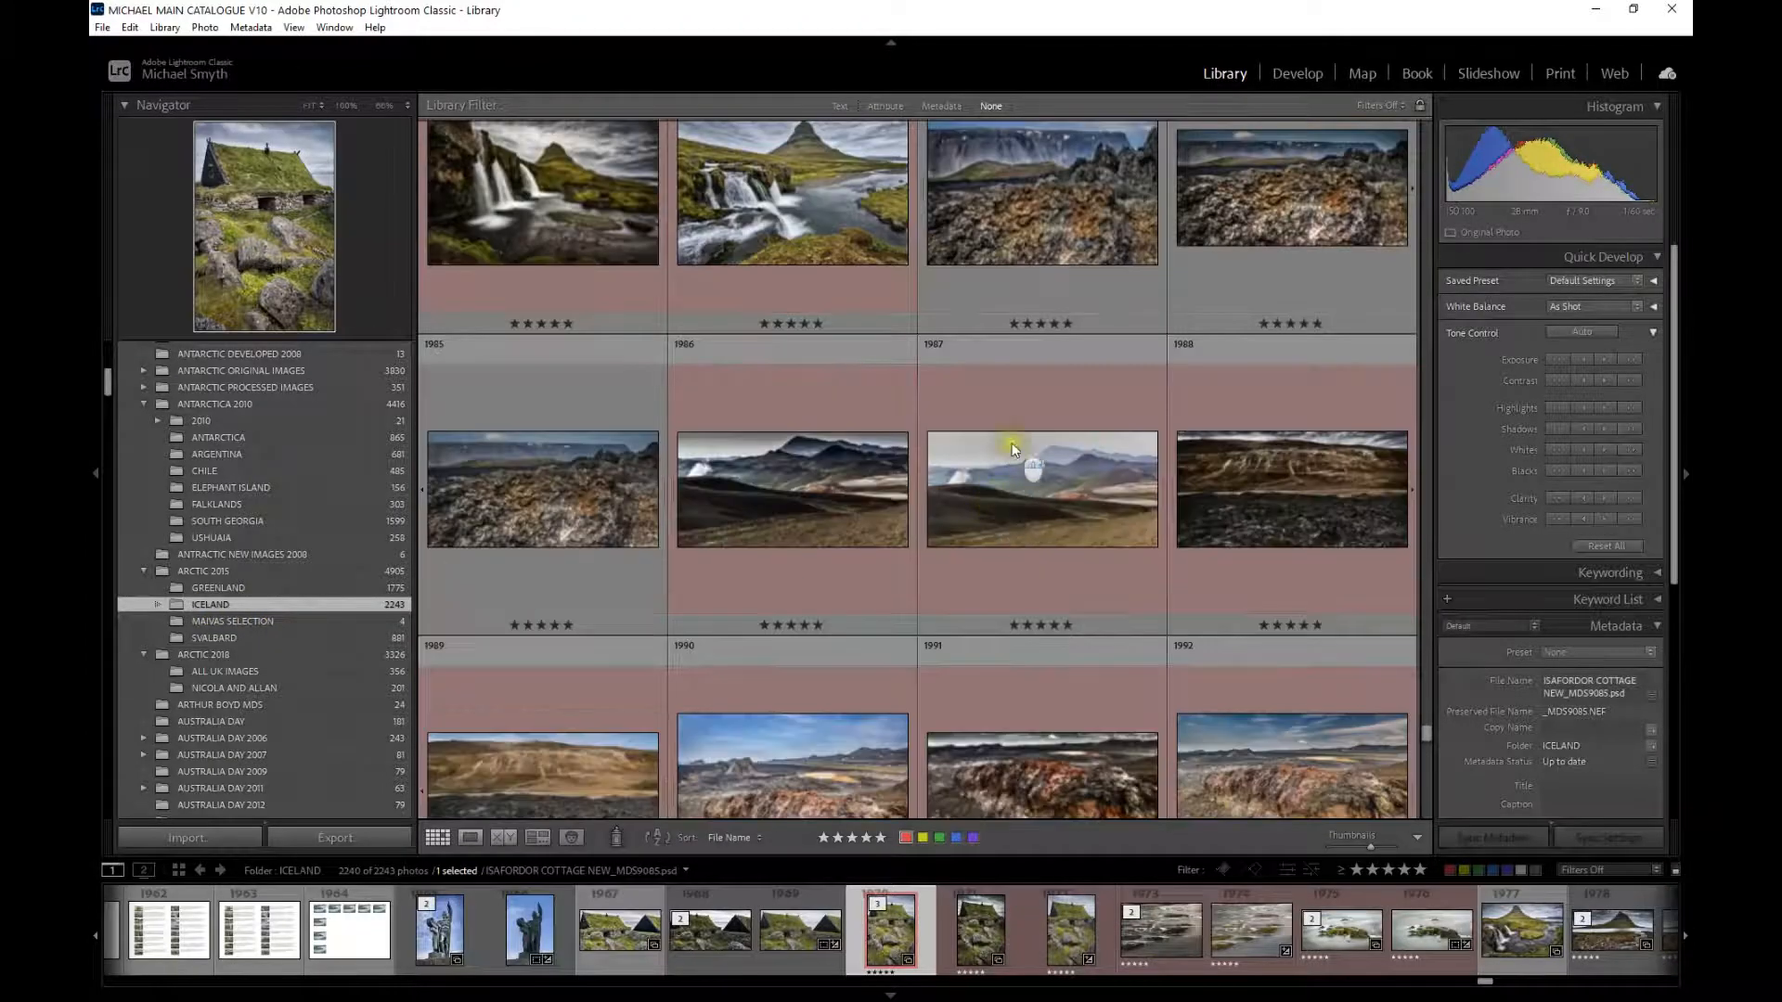
{"action": "scroll", "coordinate": [949, 411], "scroll_direction": "down", "scroll_amount": 8}
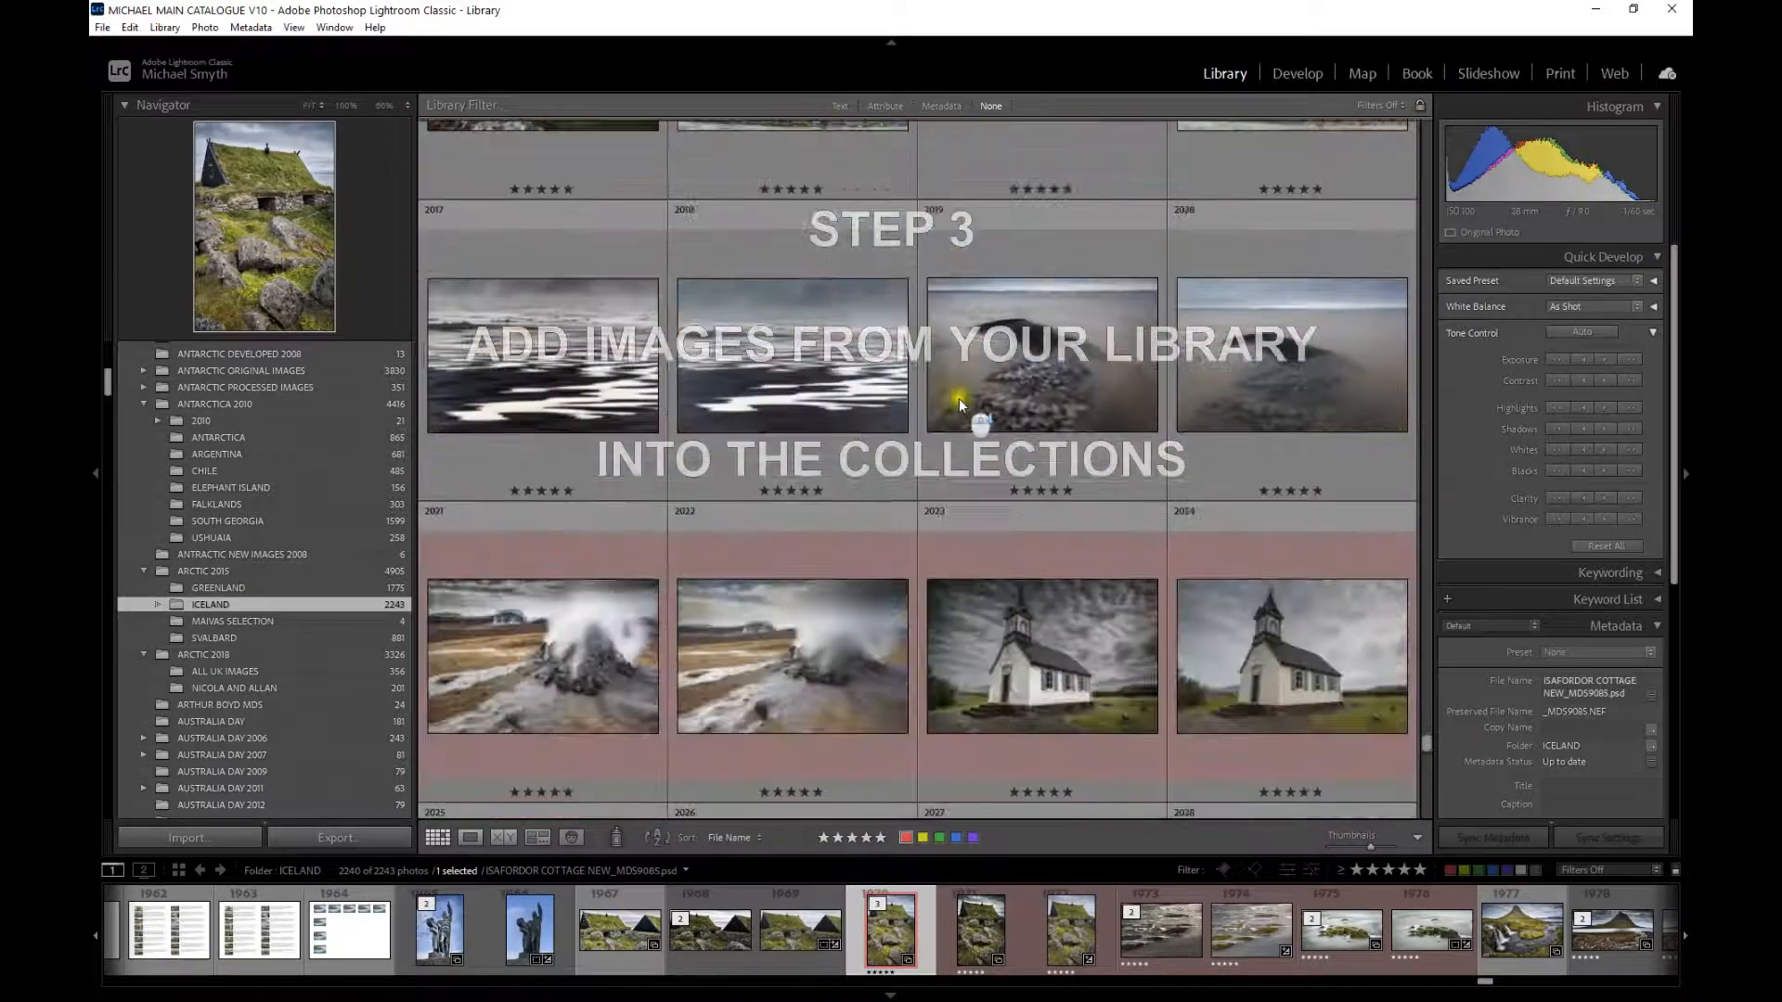
{"action": "scroll", "coordinate": [960, 394], "scroll_direction": "down", "scroll_amount": 2}
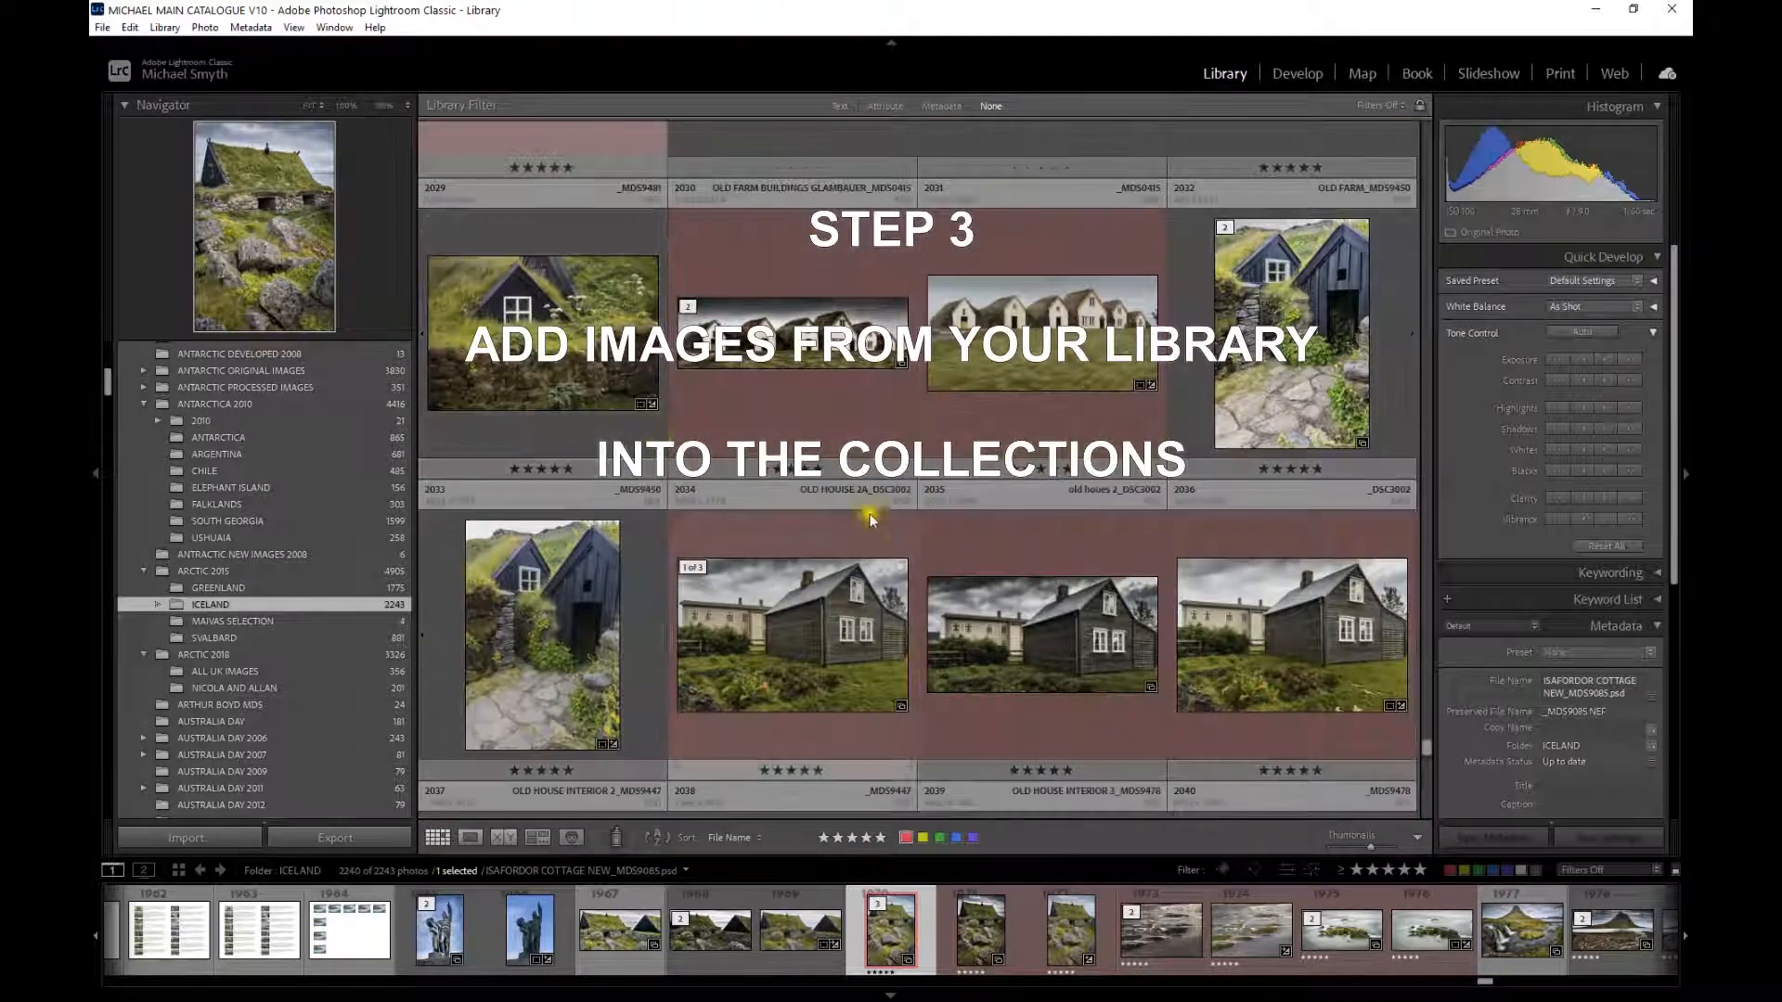
{"action": "scroll", "coordinate": [937, 502], "scroll_direction": "down", "scroll_amount": 2}
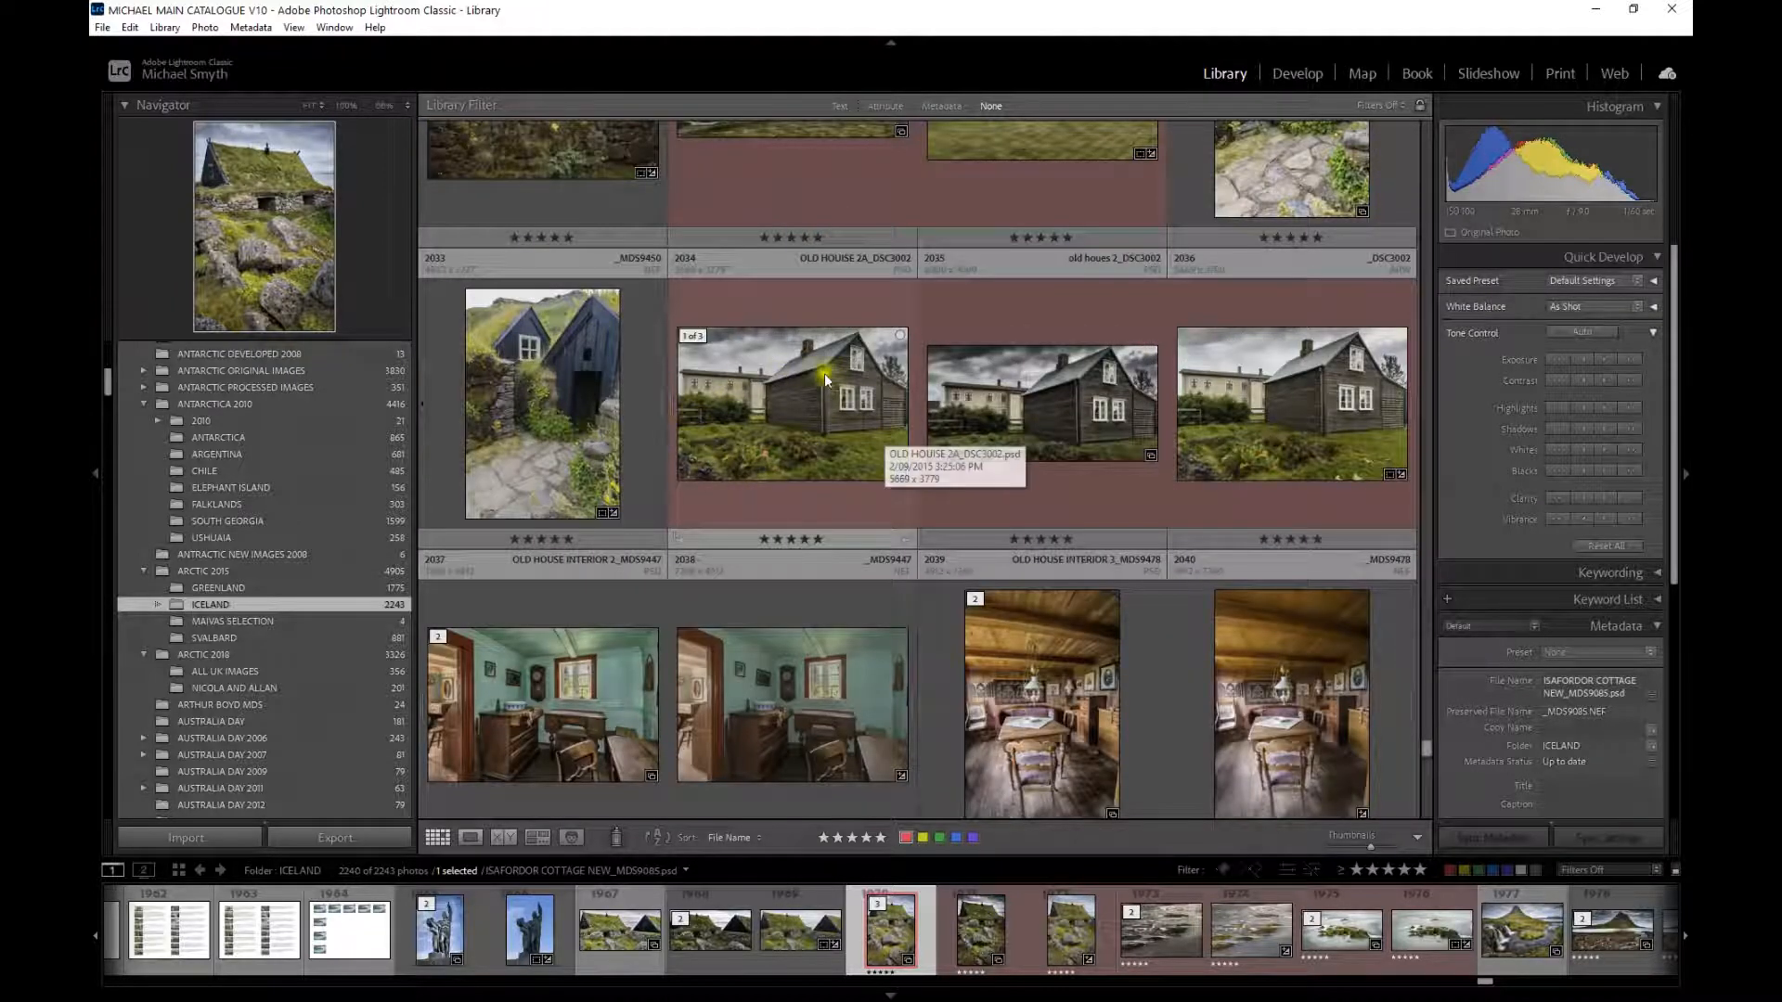
{"action": "left_click", "coordinate": [778, 419]}
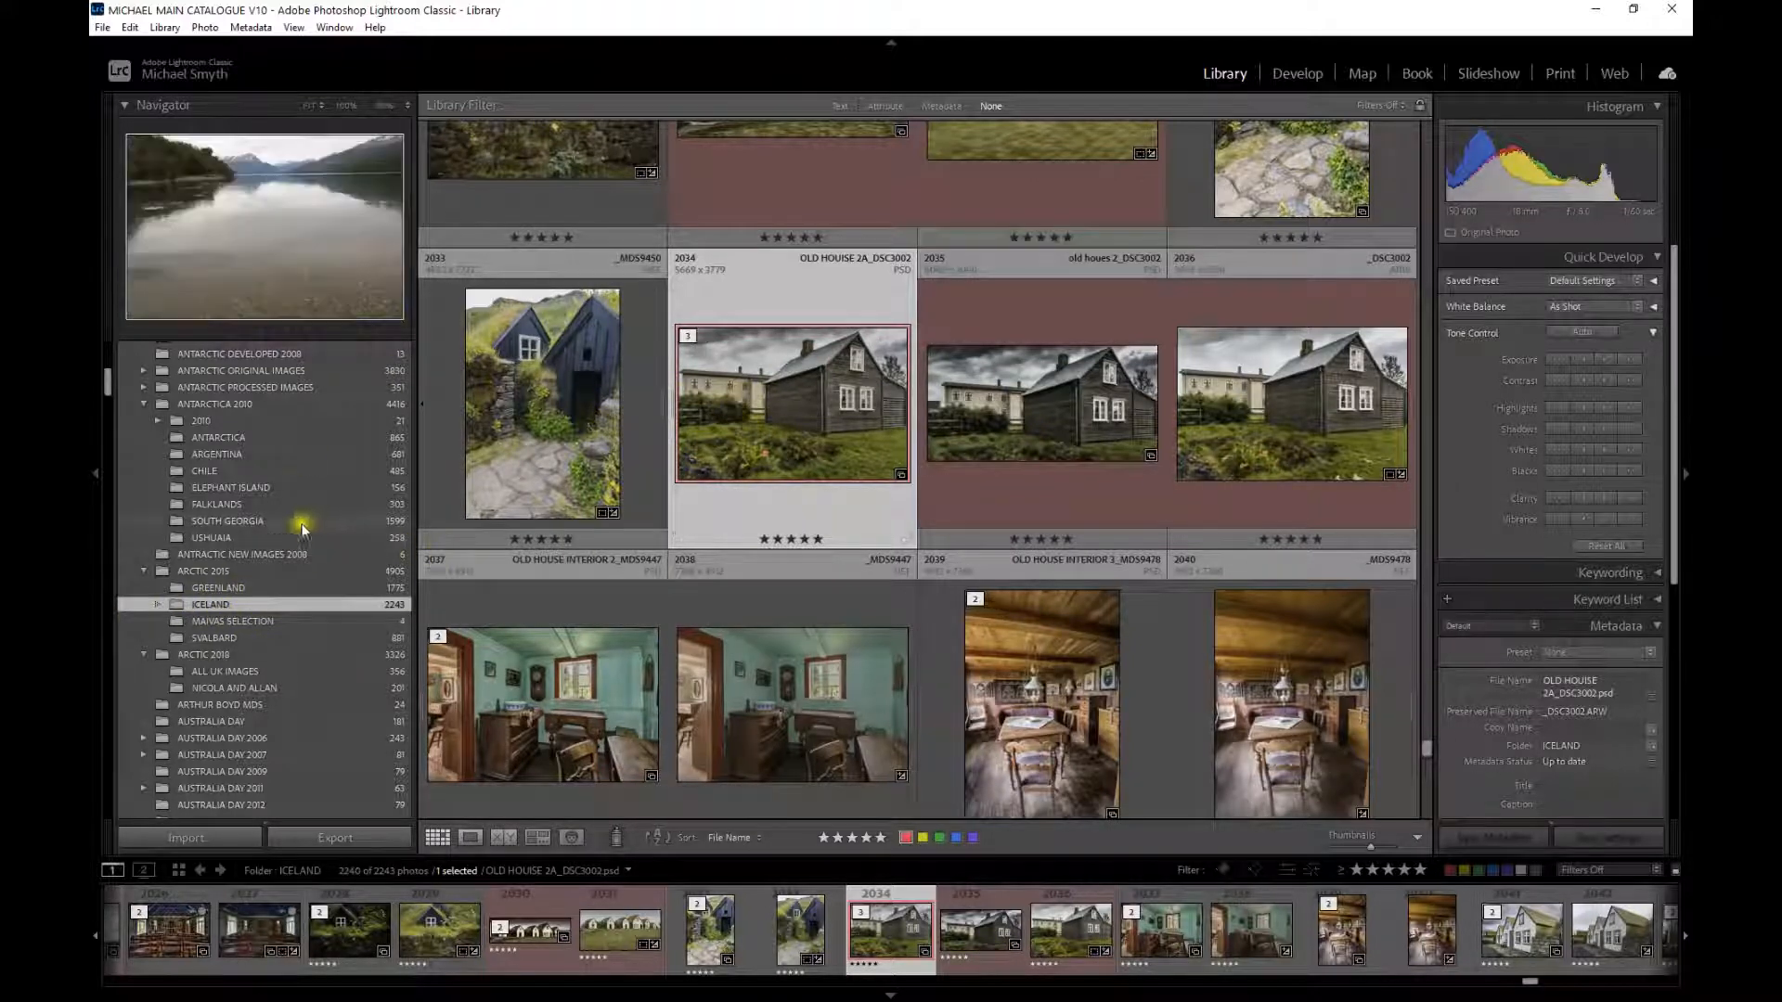
{"action": "scroll", "coordinate": [290, 488], "scroll_direction": "down", "scroll_amount": 10}
{"action": "scroll", "coordinate": [297, 479], "scroll_direction": "down", "scroll_amount": 15}
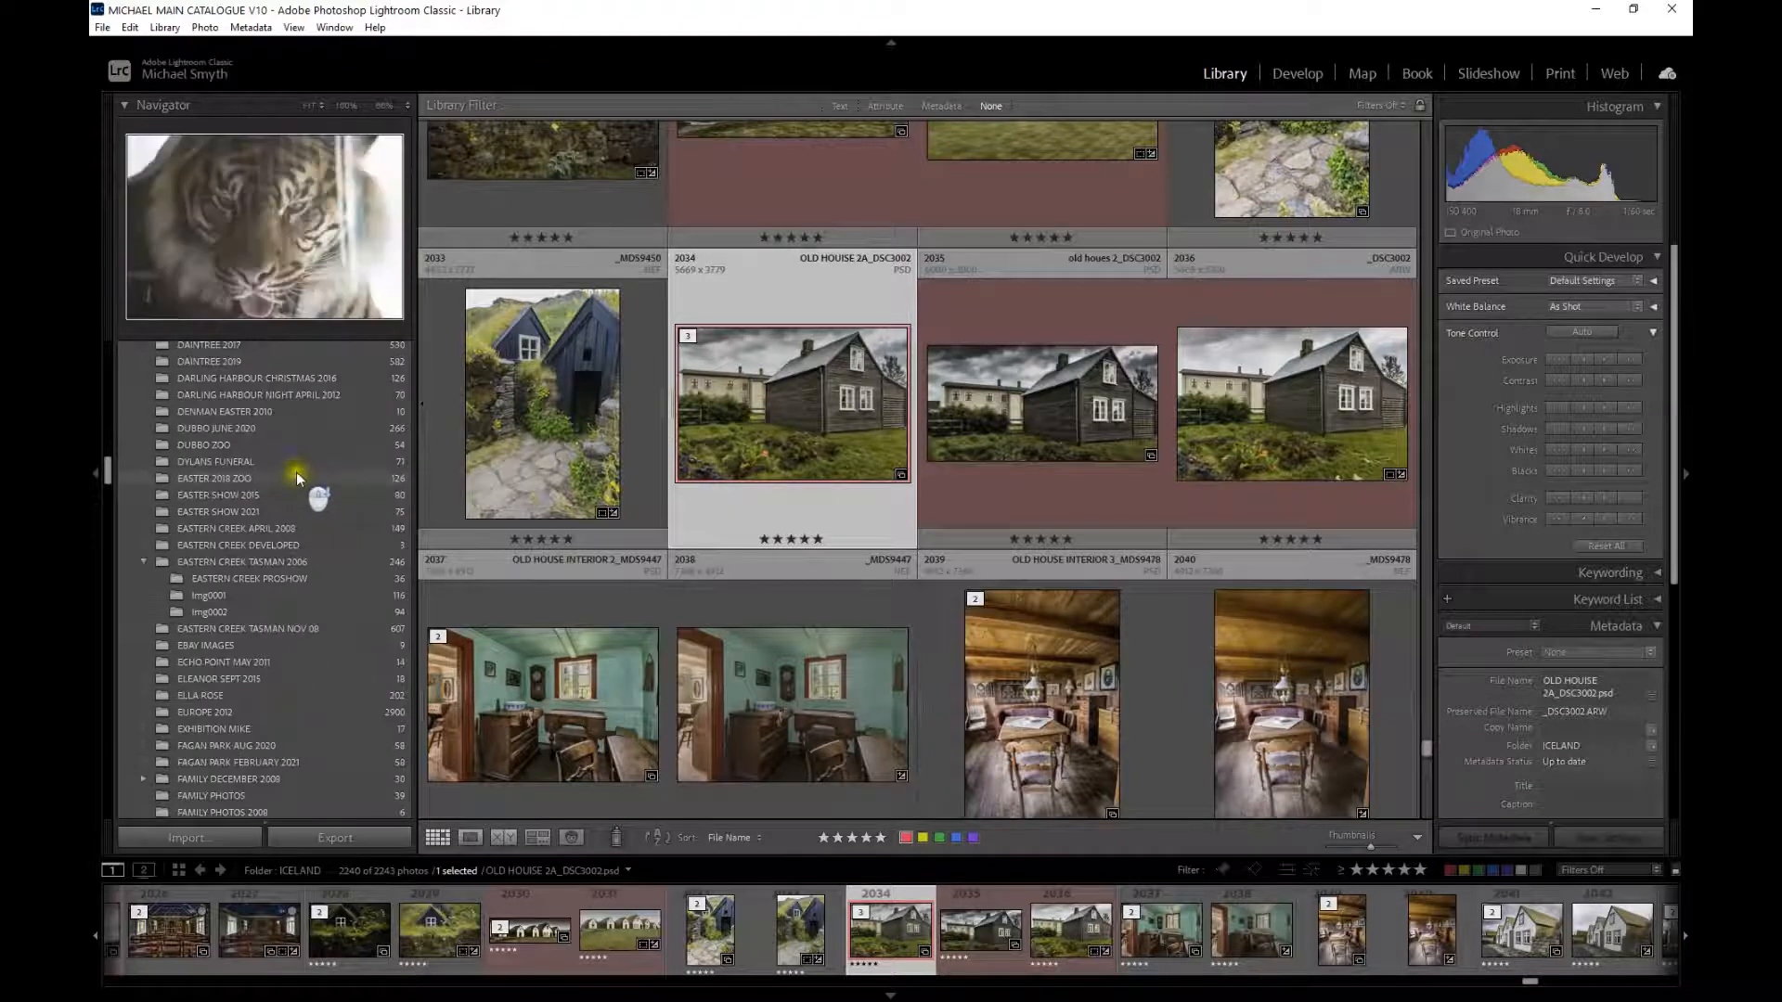
{"action": "scroll", "coordinate": [298, 474], "scroll_direction": "down", "scroll_amount": 20}
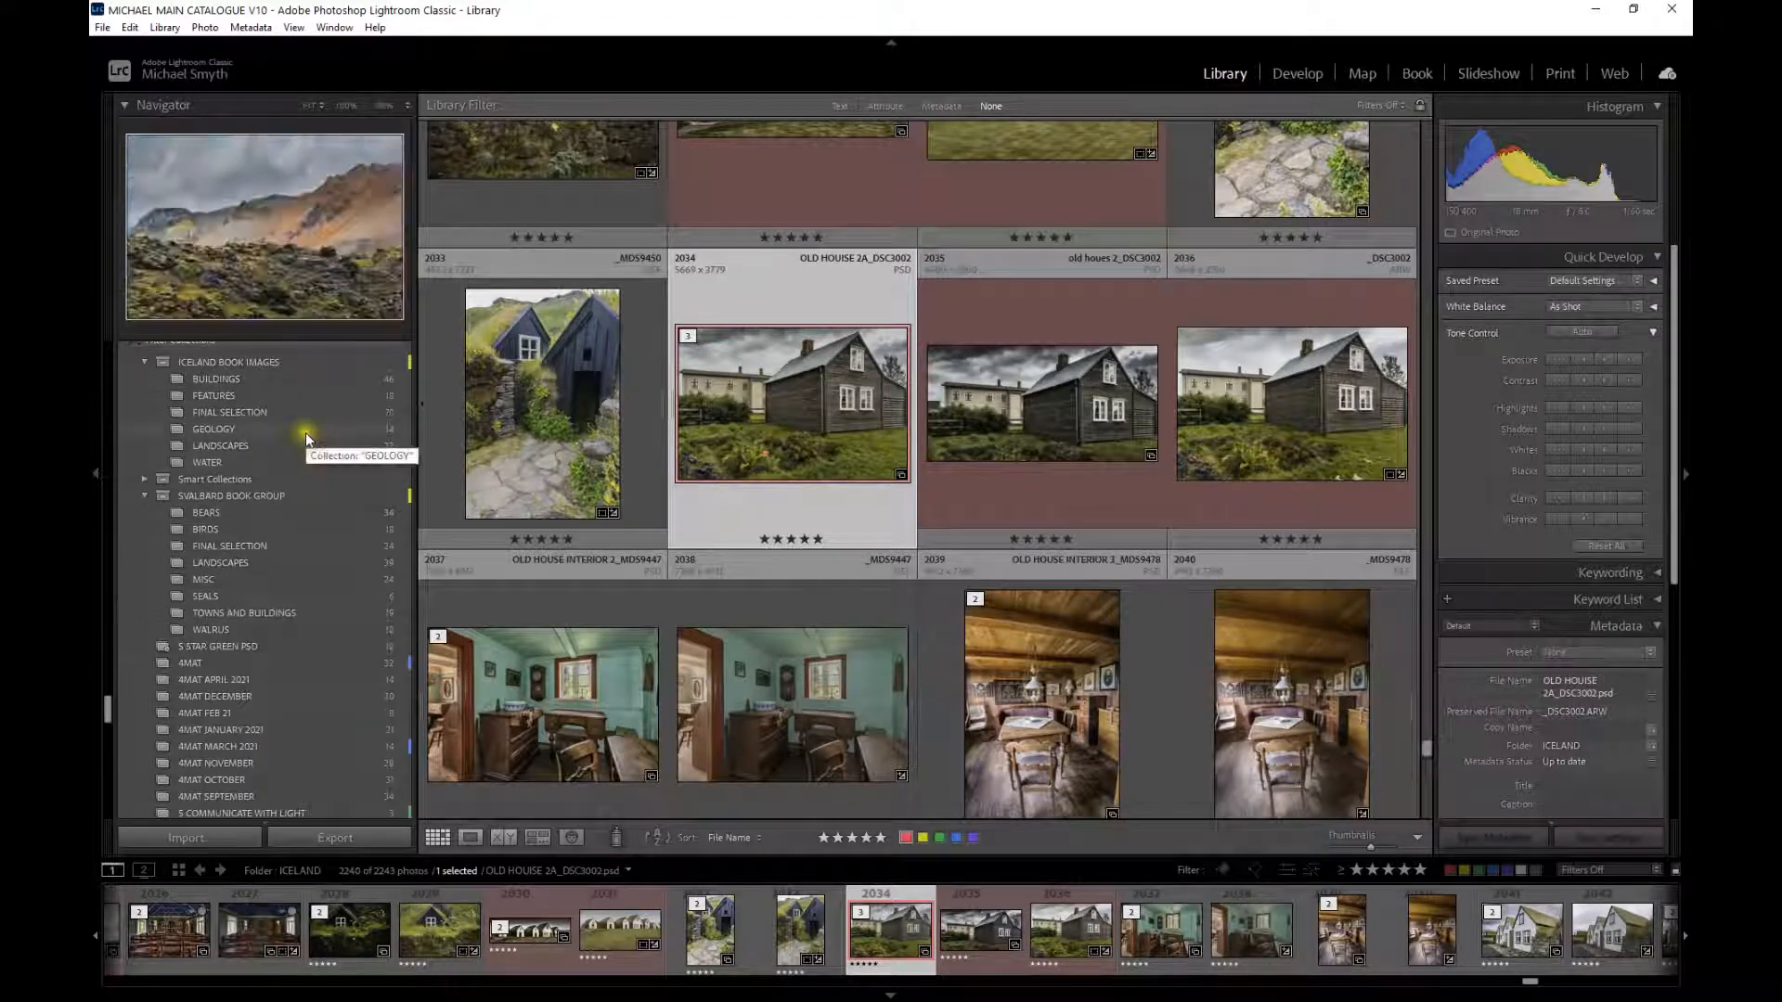
{"action": "scroll", "coordinate": [305, 432], "scroll_direction": "up", "scroll_amount": 3}
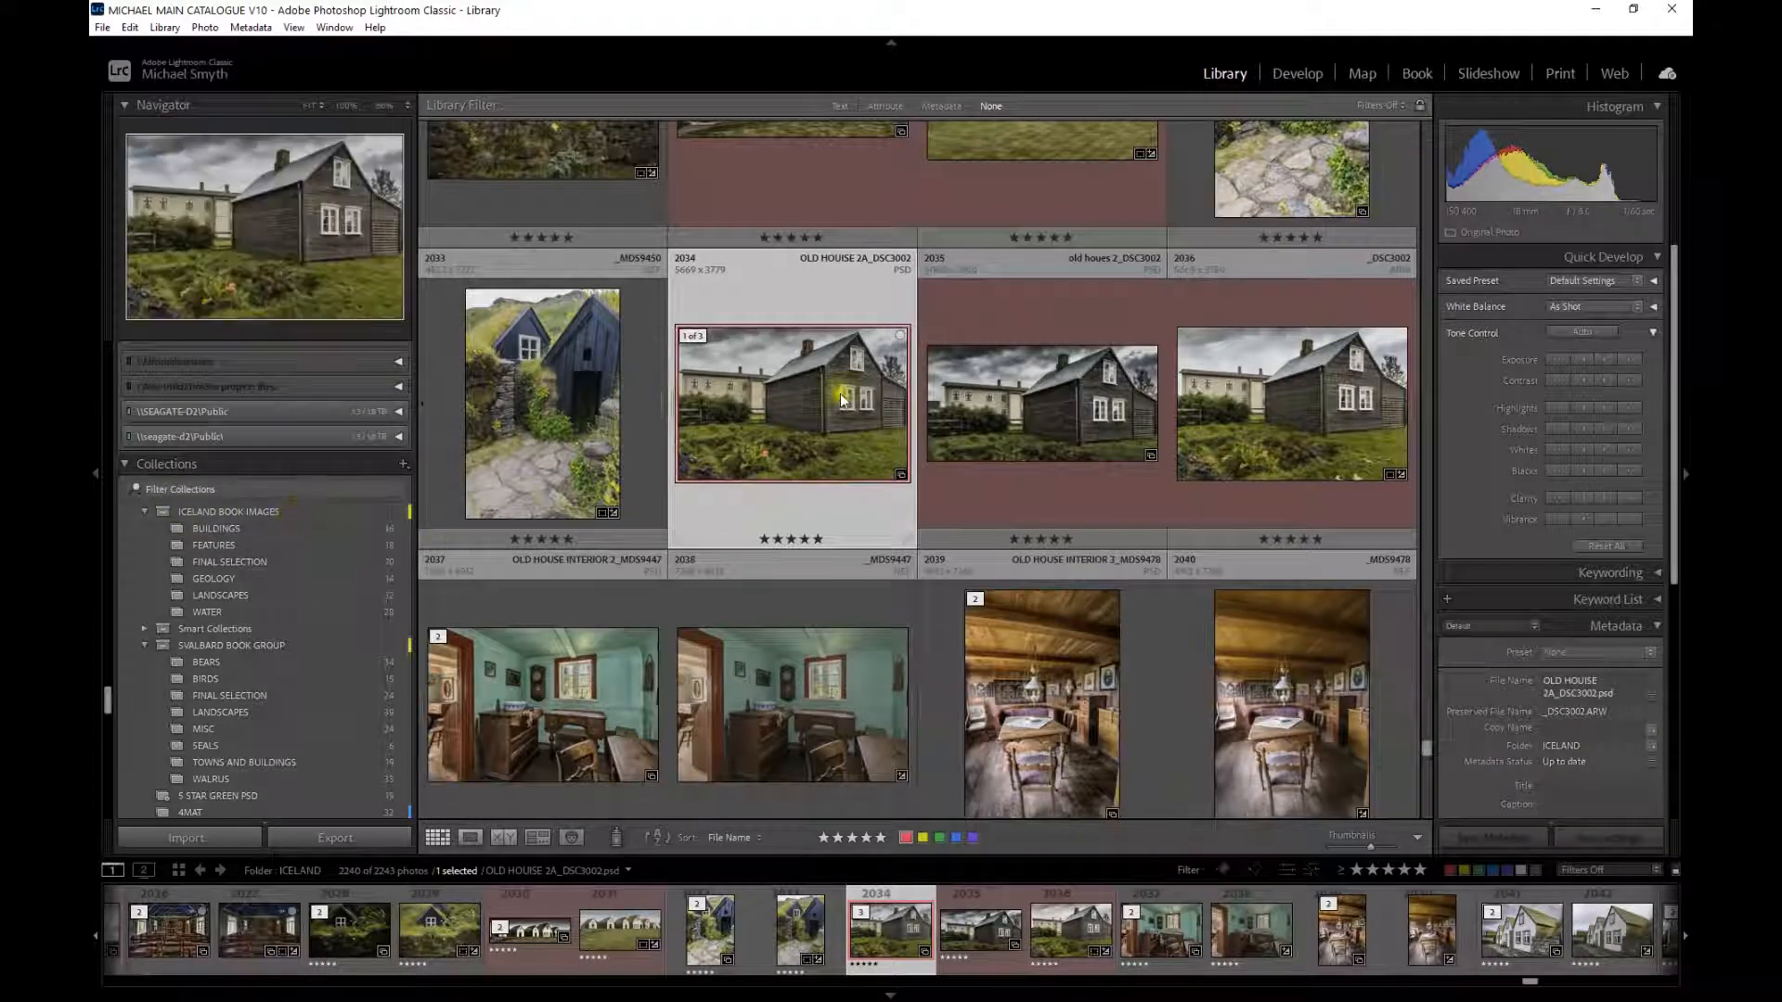
{"action": "left_click_drag", "start_coordinate": [804, 415], "coordinate": [302, 530]}
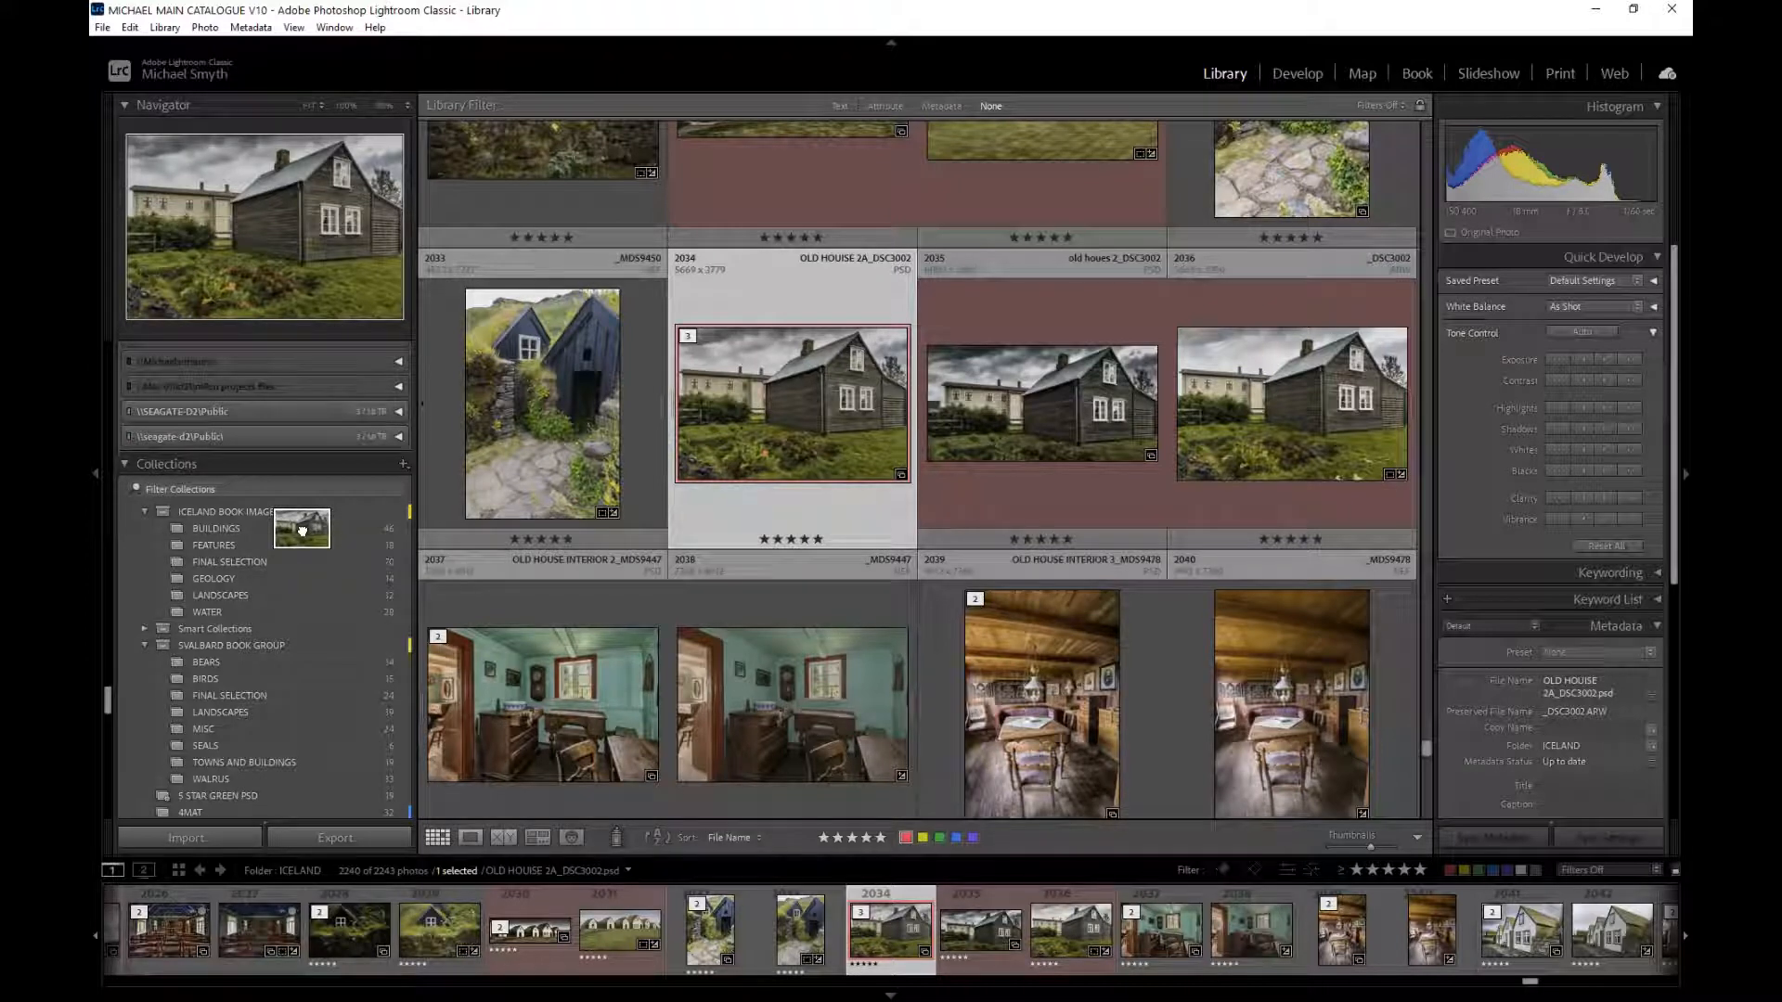
{"action": "left_click_drag", "start_coordinate": [301, 530], "coordinate": [302, 530]}
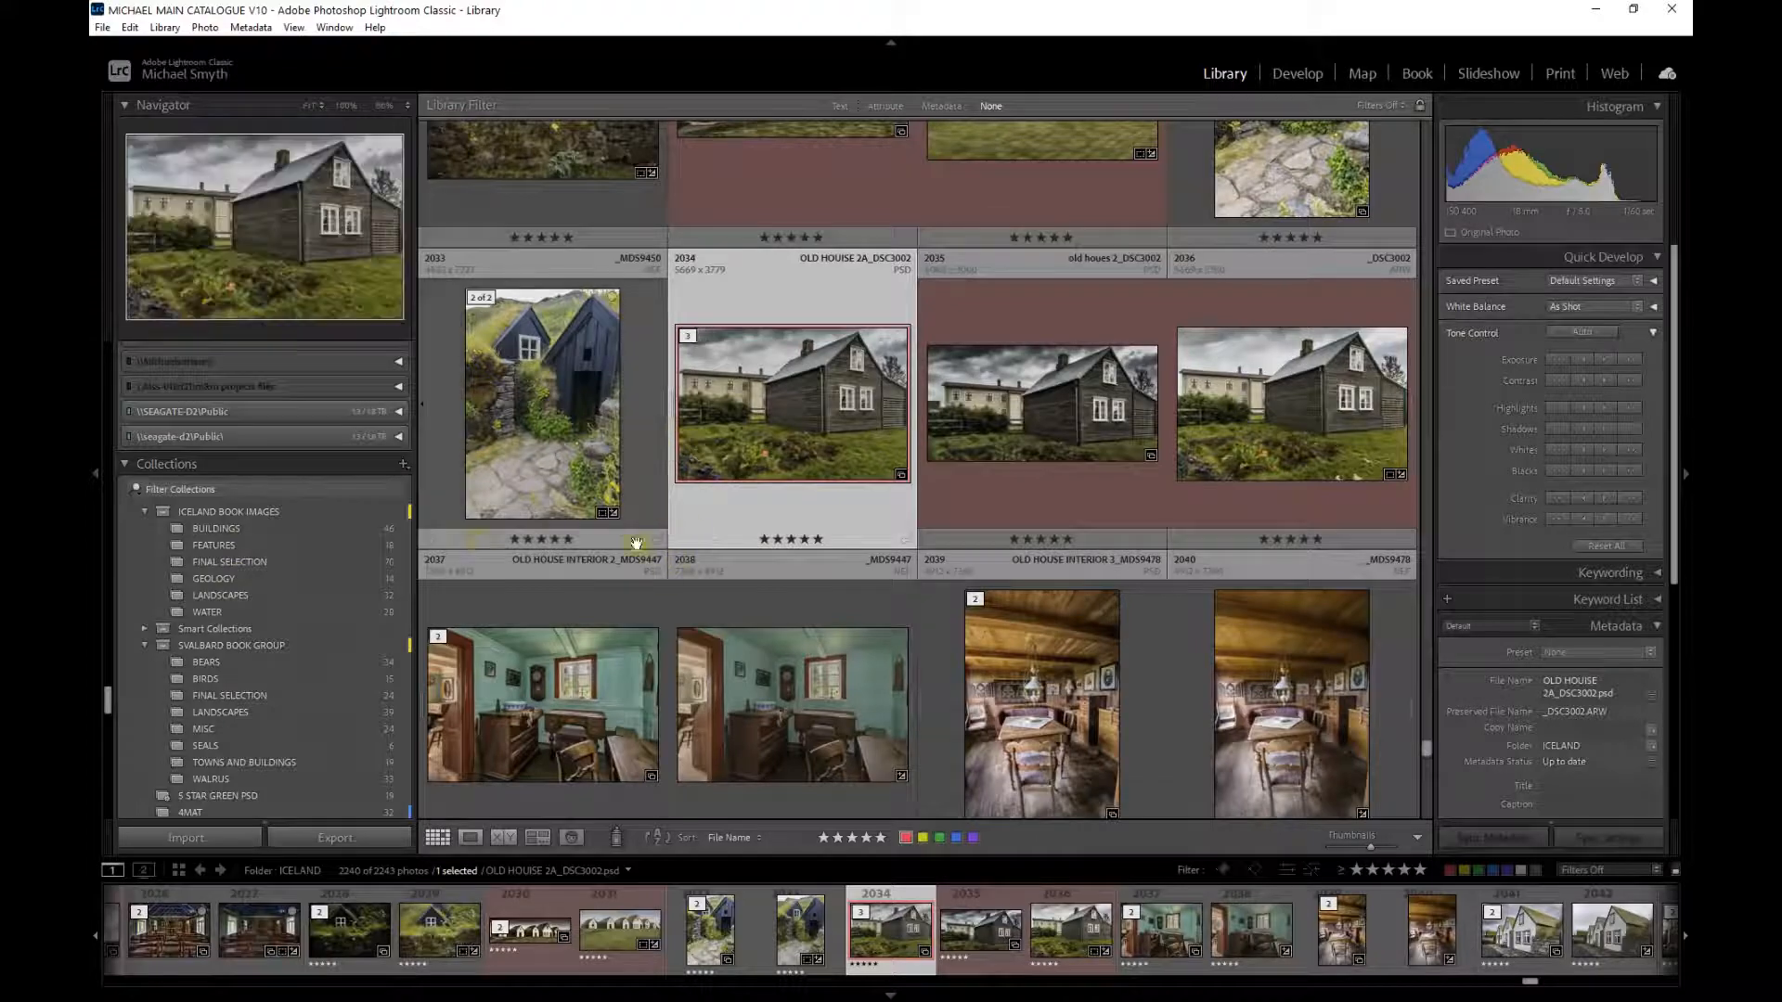
- Add the photo of the reddish mountain above the water, next to PEARL DOME, to the LANDSCAPES collection of the Iceland book set
{"action": "scroll", "coordinate": [796, 498], "scroll_direction": "down", "scroll_amount": 10}
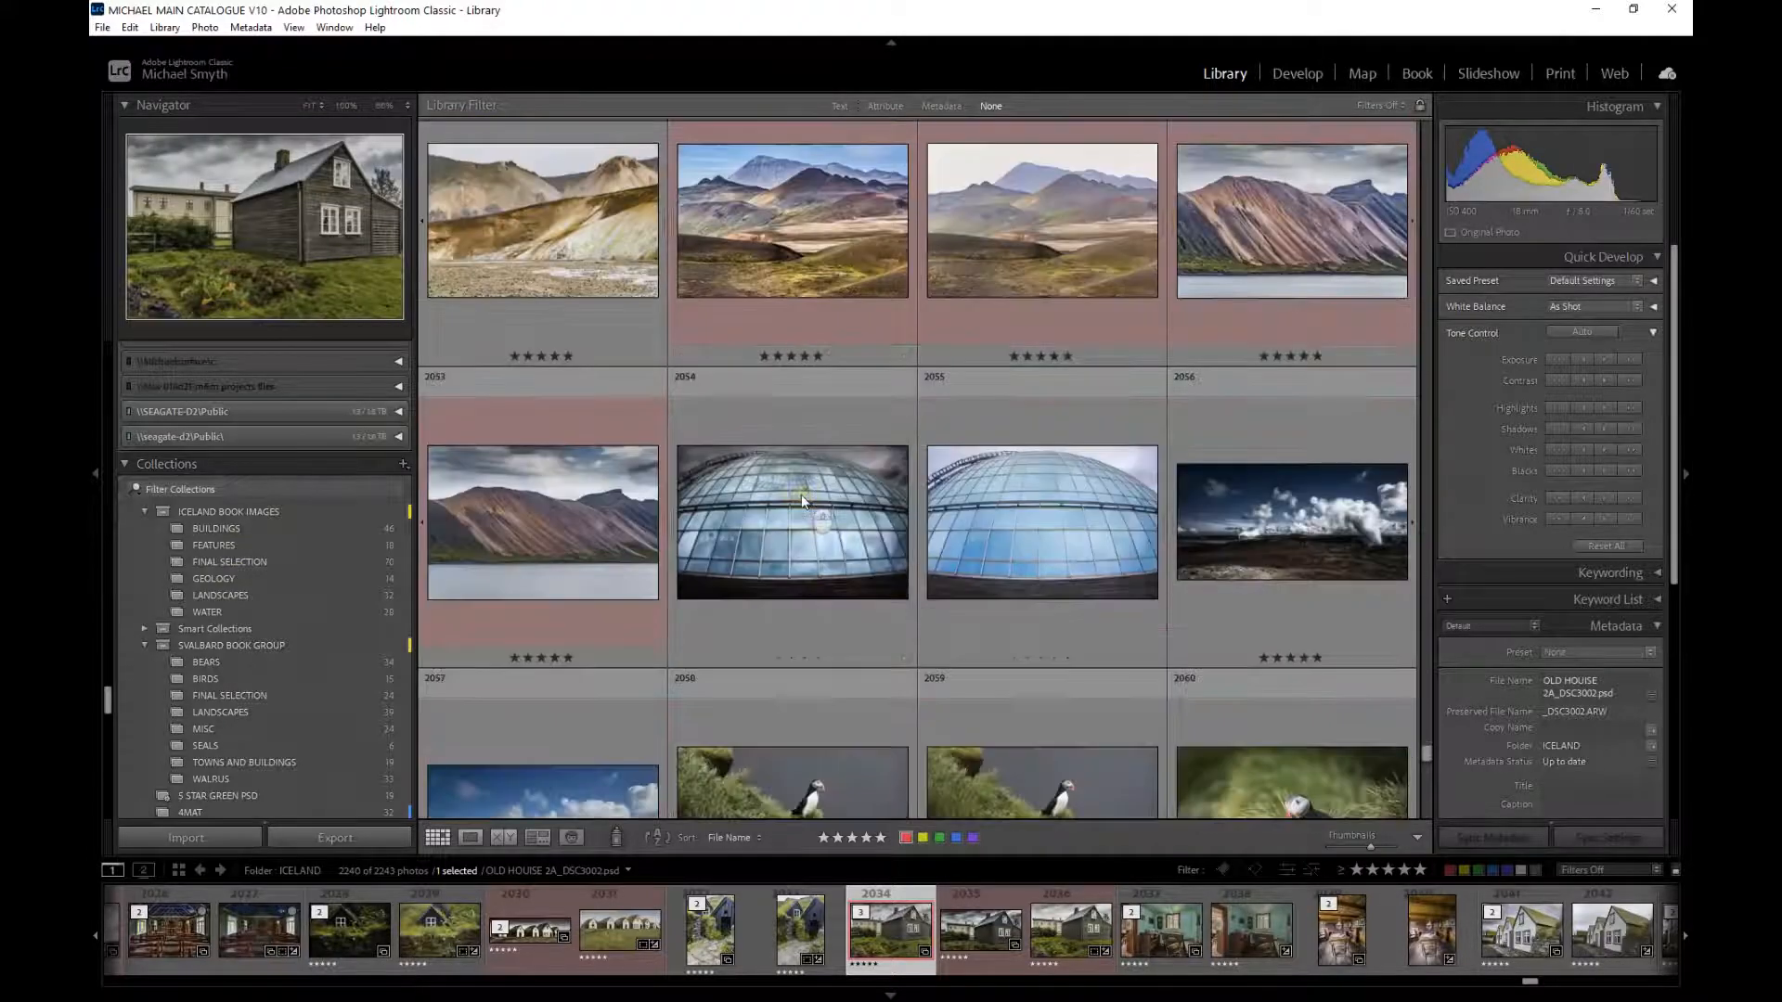
{"action": "scroll", "coordinate": [802, 498], "scroll_direction": "down", "scroll_amount": 2}
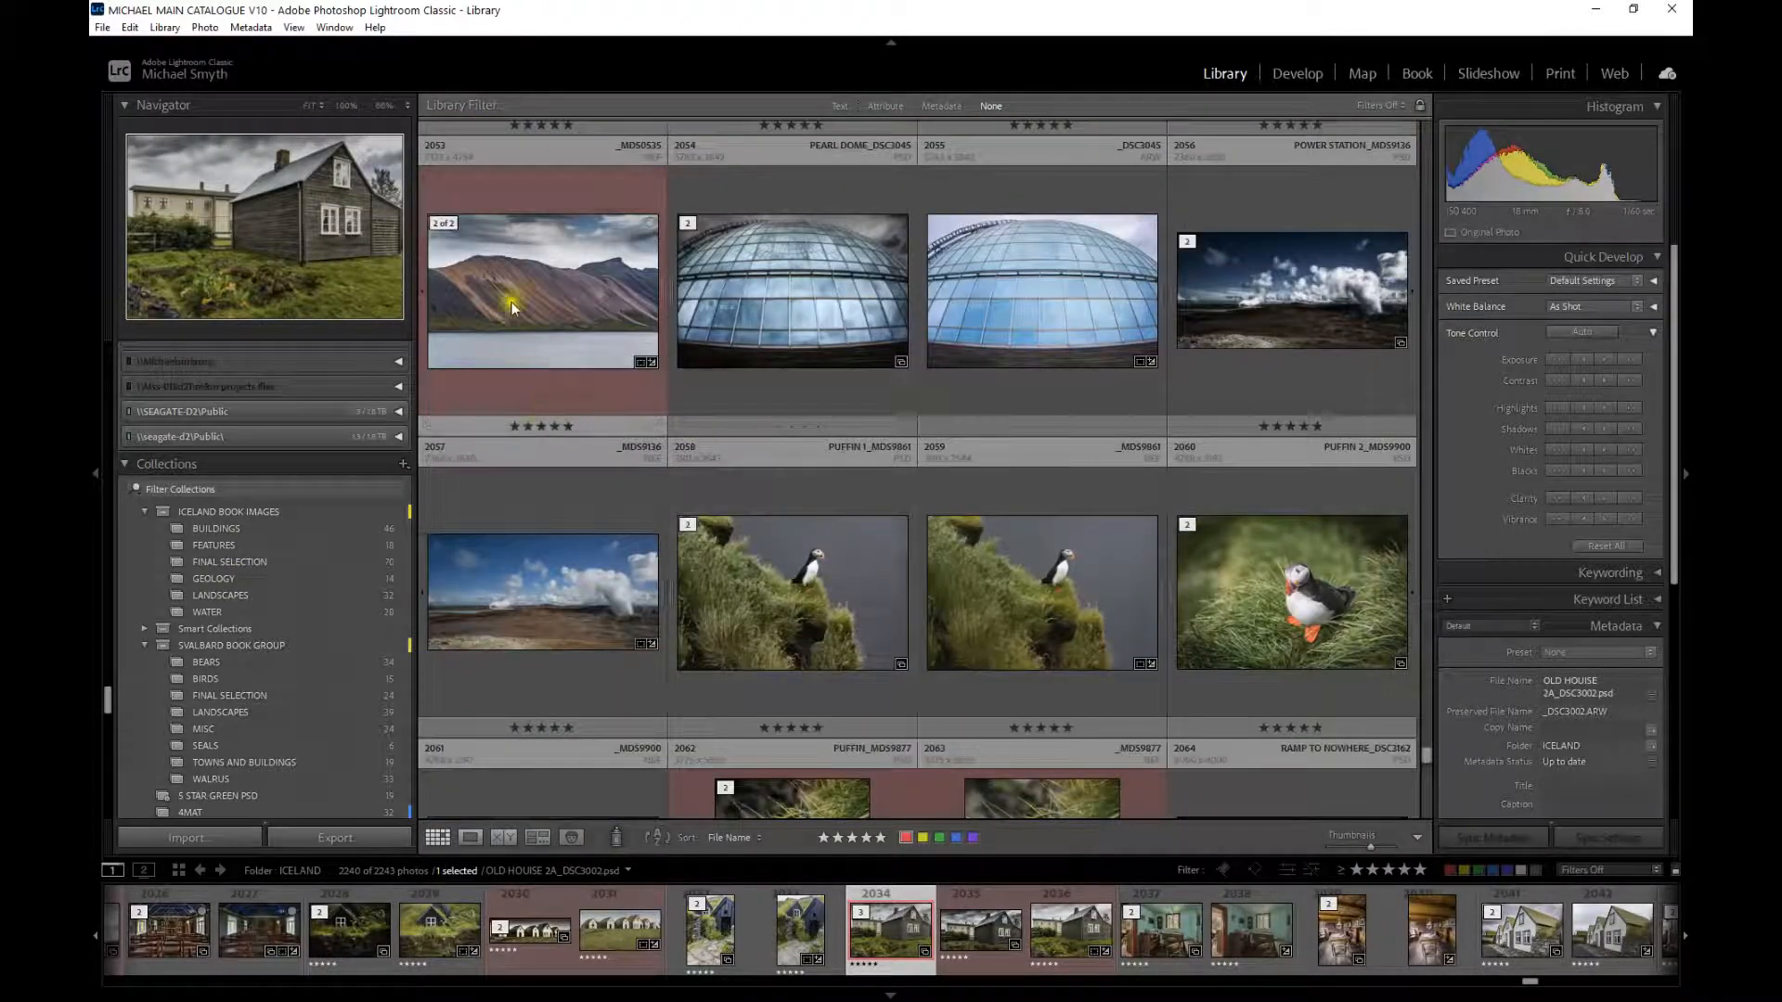
{"action": "left_click_drag", "start_coordinate": [571, 295], "coordinate": [294, 600]}
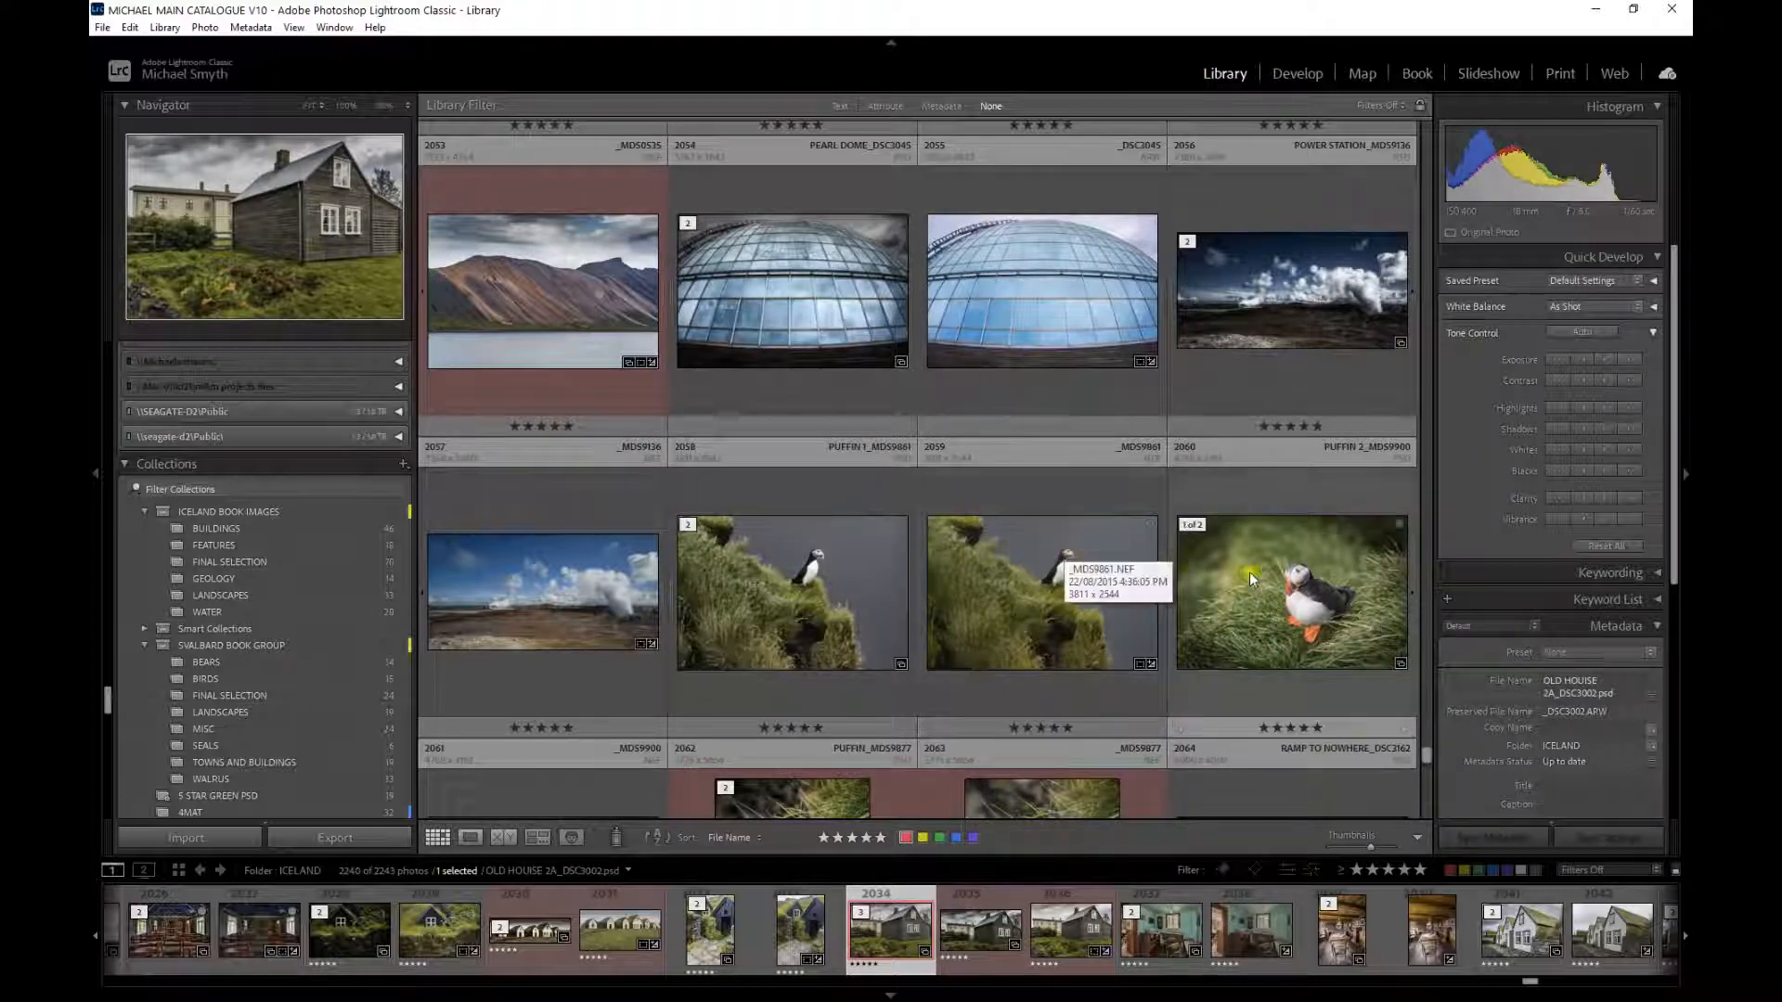
- Open the BUILDINGS collection of the Iceland book set and look through its photos
{"action": "scroll", "coordinate": [843, 461], "scroll_direction": "down", "scroll_amount": 5}
{"action": "scroll", "coordinate": [844, 462], "scroll_direction": "down", "scroll_amount": 8}
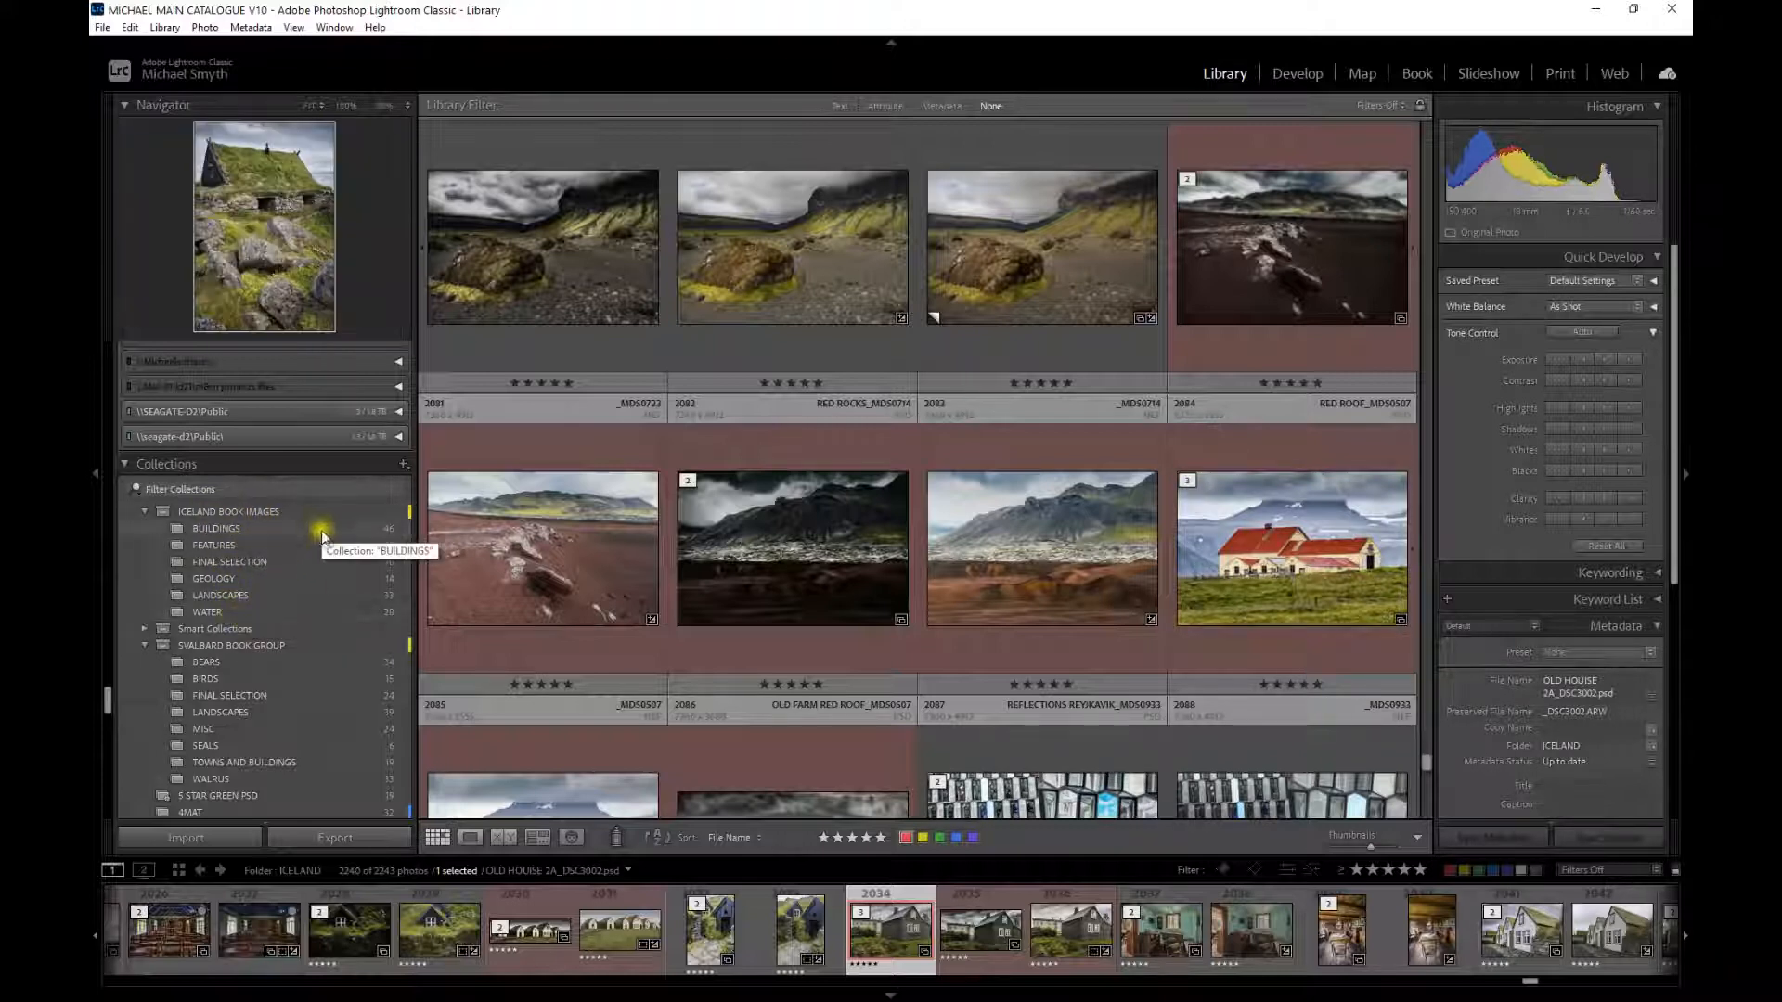
{"action": "left_click", "coordinate": [230, 529]}
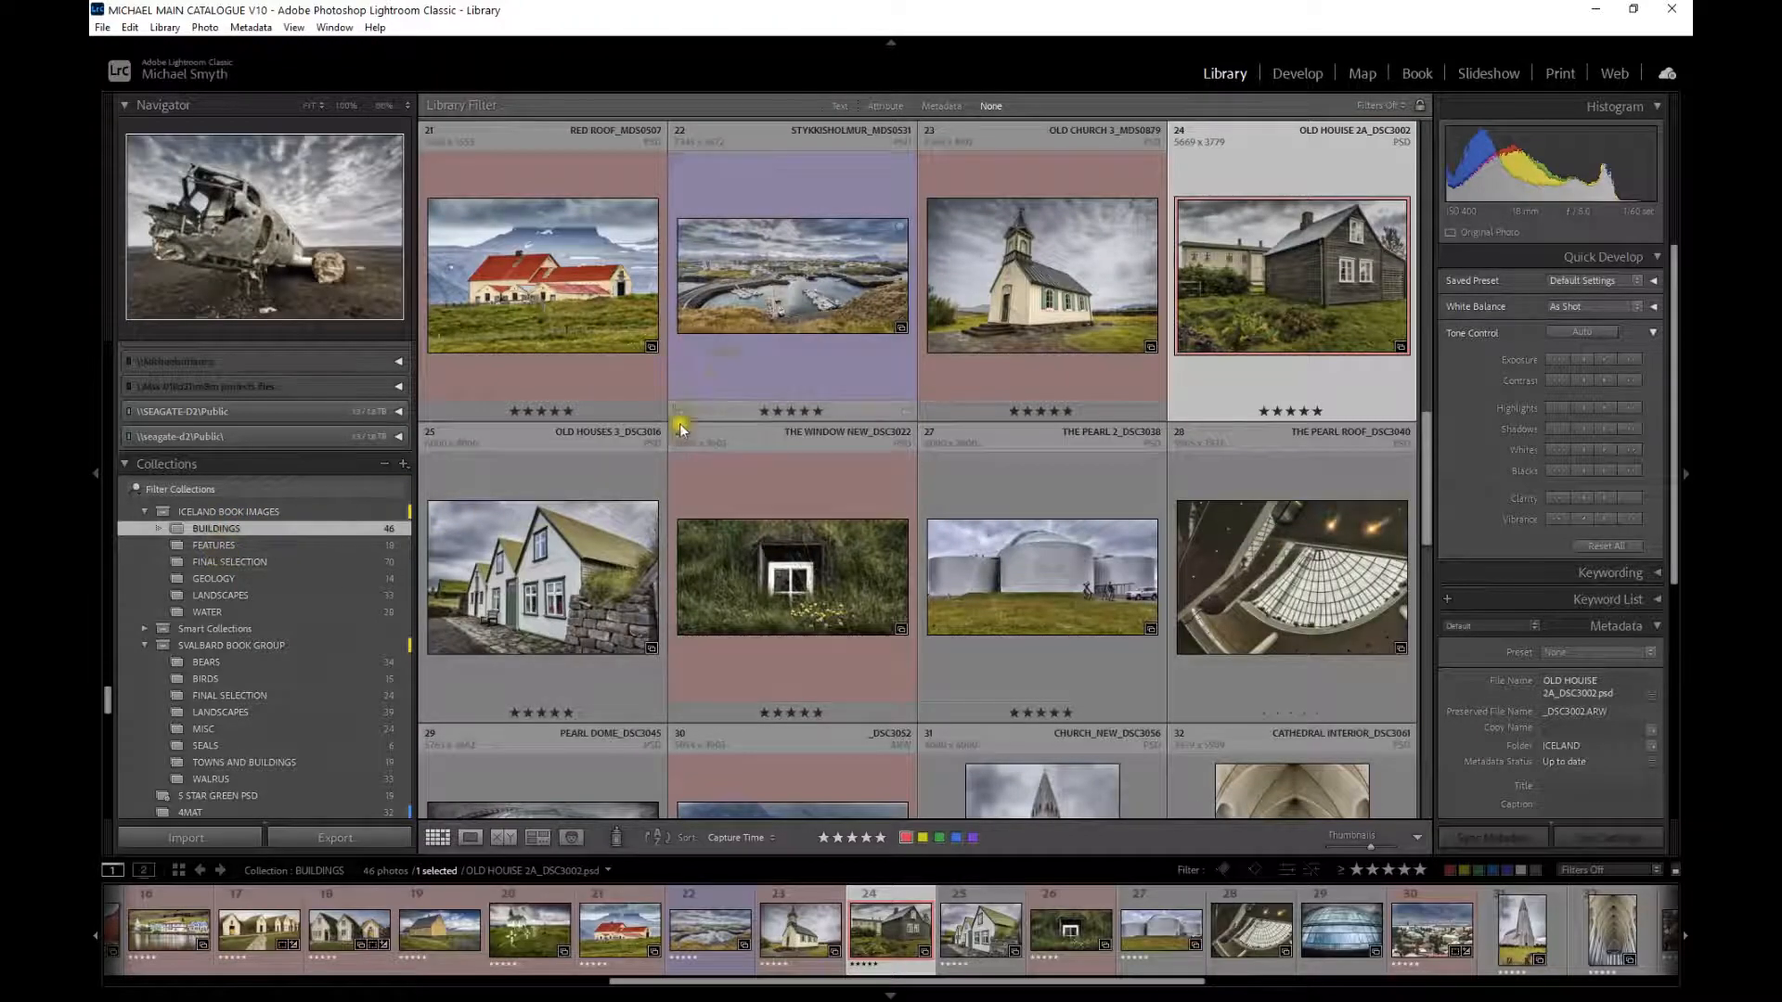
{"action": "scroll", "coordinate": [726, 360], "scroll_direction": "up", "scroll_amount": 2}
{"action": "scroll", "coordinate": [726, 359], "scroll_direction": "down", "scroll_amount": 6}
{"action": "scroll", "coordinate": [726, 359], "scroll_direction": "down", "scroll_amount": 3}
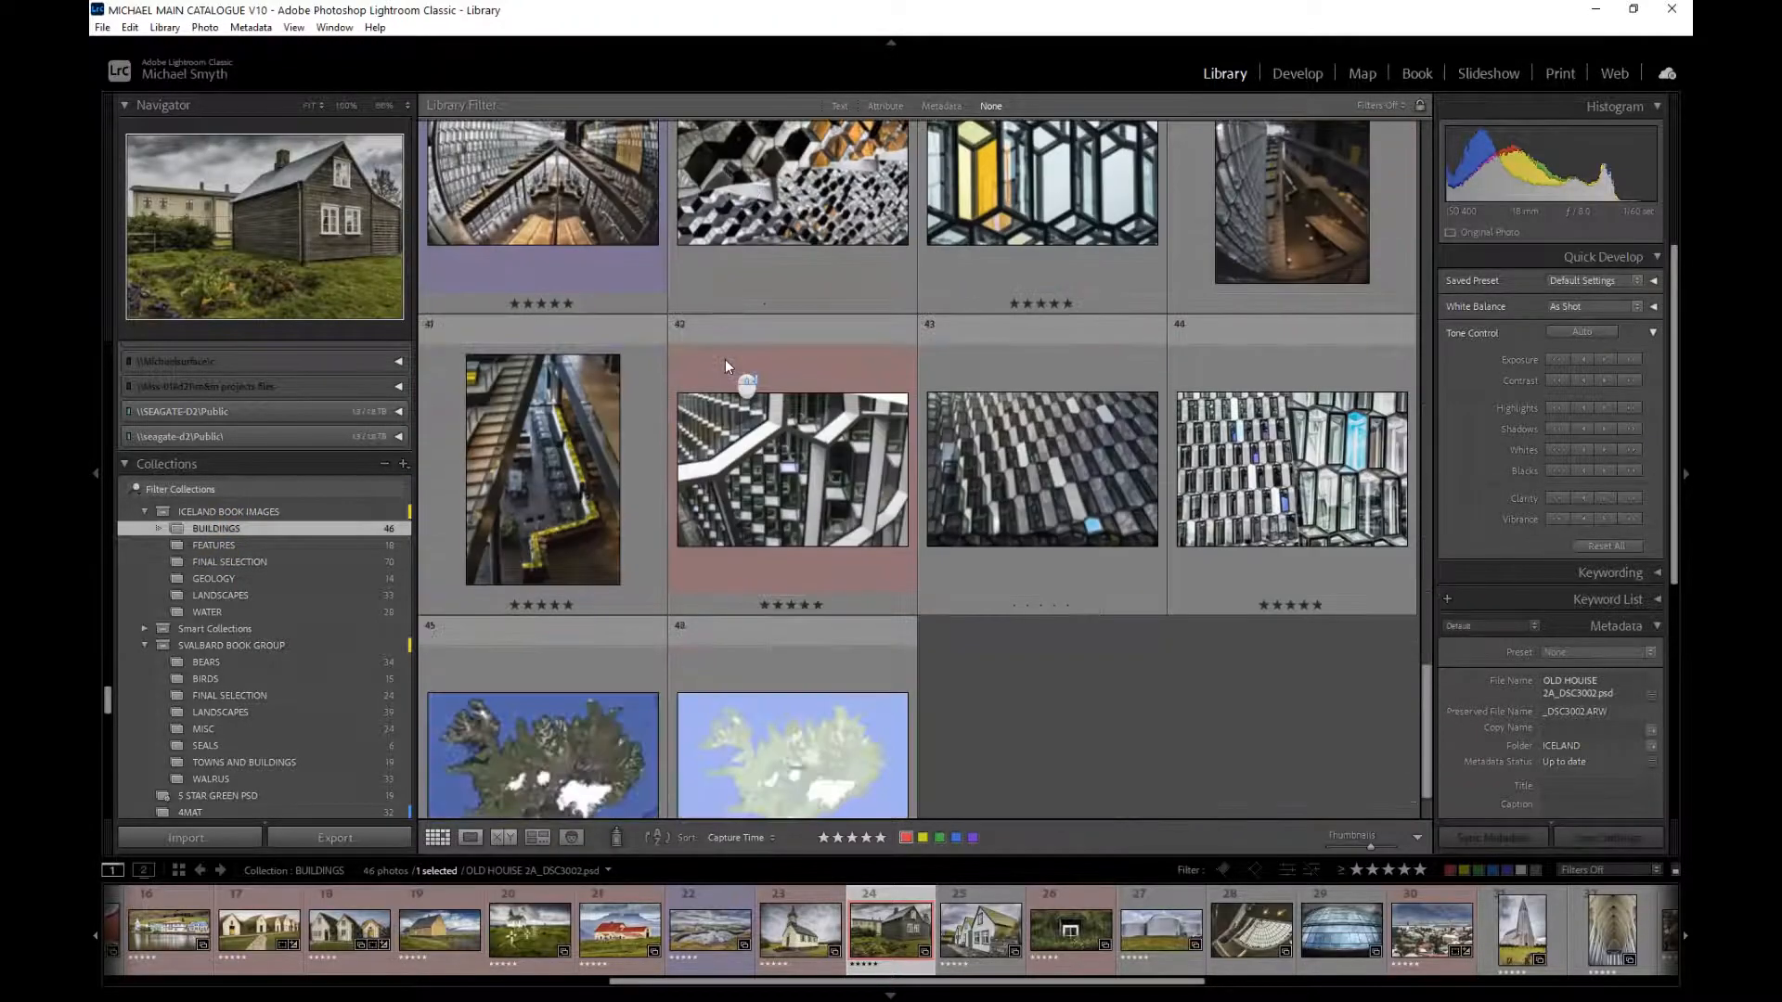
{"action": "scroll", "coordinate": [726, 359], "scroll_direction": "up", "scroll_amount": 6}
{"action": "scroll", "coordinate": [728, 360], "scroll_direction": "up", "scroll_amount": 6}
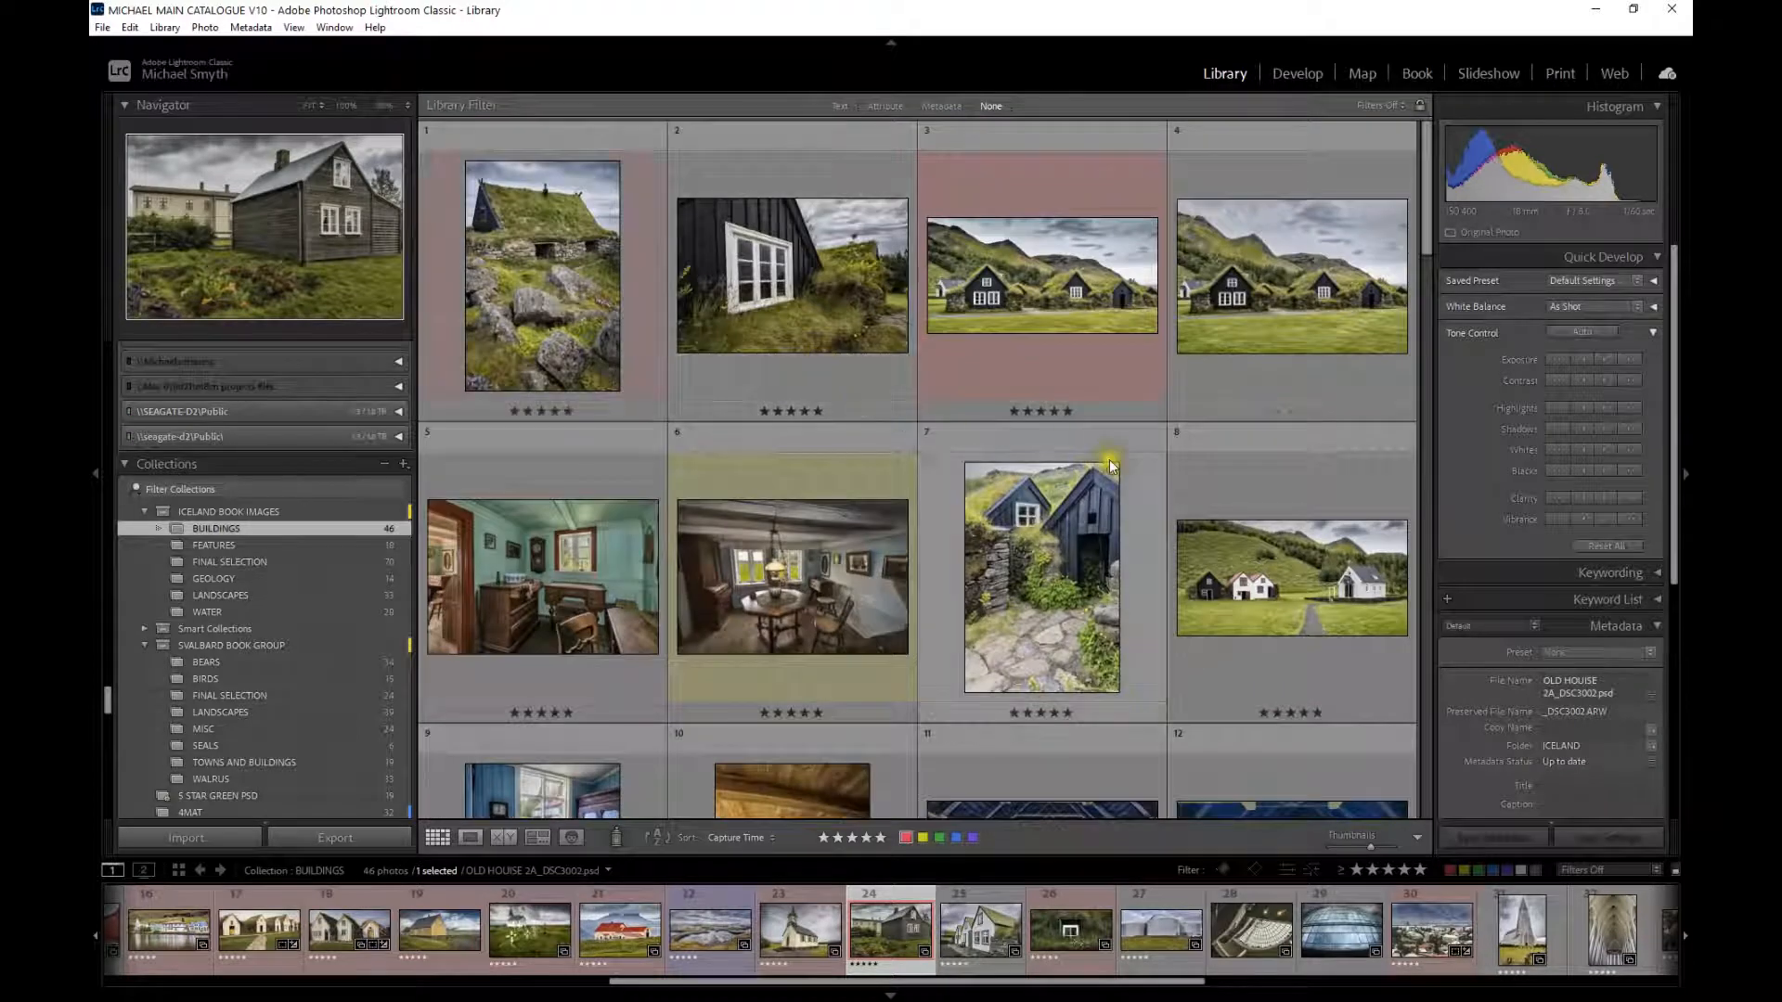
- Look through the photos in the FEATURES collection and open the GEOLOGY collection of the Iceland book set
{"action": "left_click", "coordinate": [254, 546]}
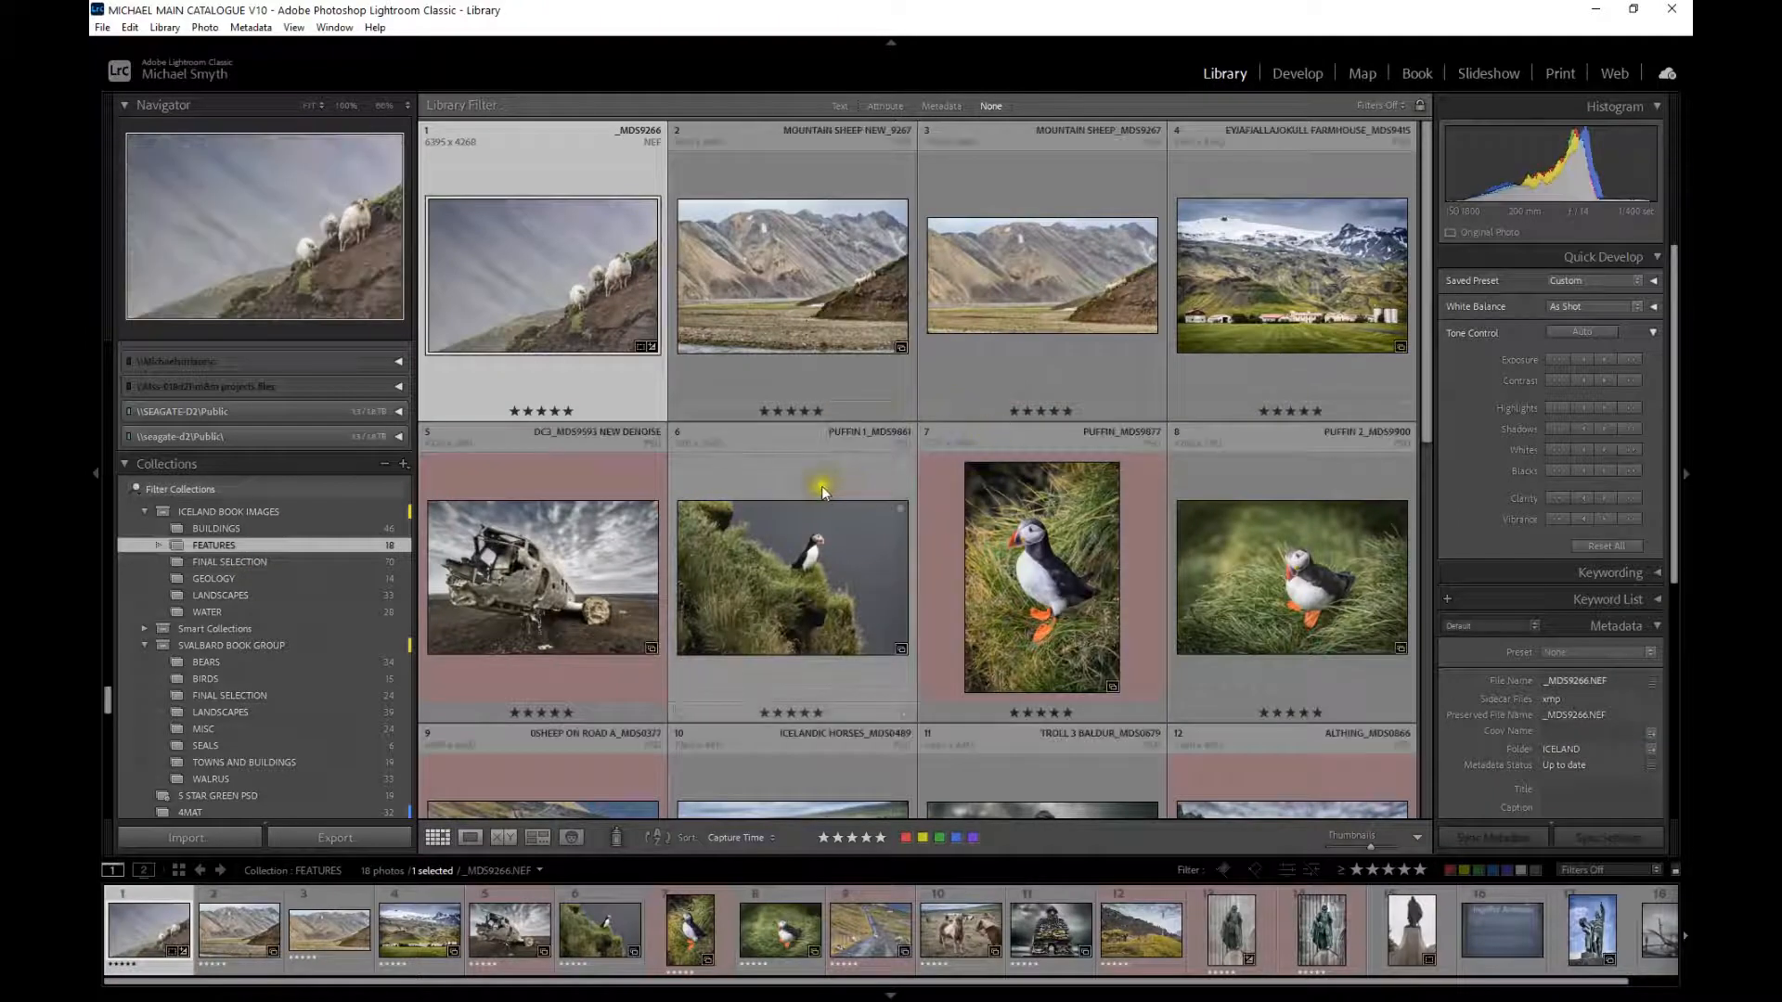
{"action": "scroll", "coordinate": [922, 516], "scroll_direction": "down", "scroll_amount": 4}
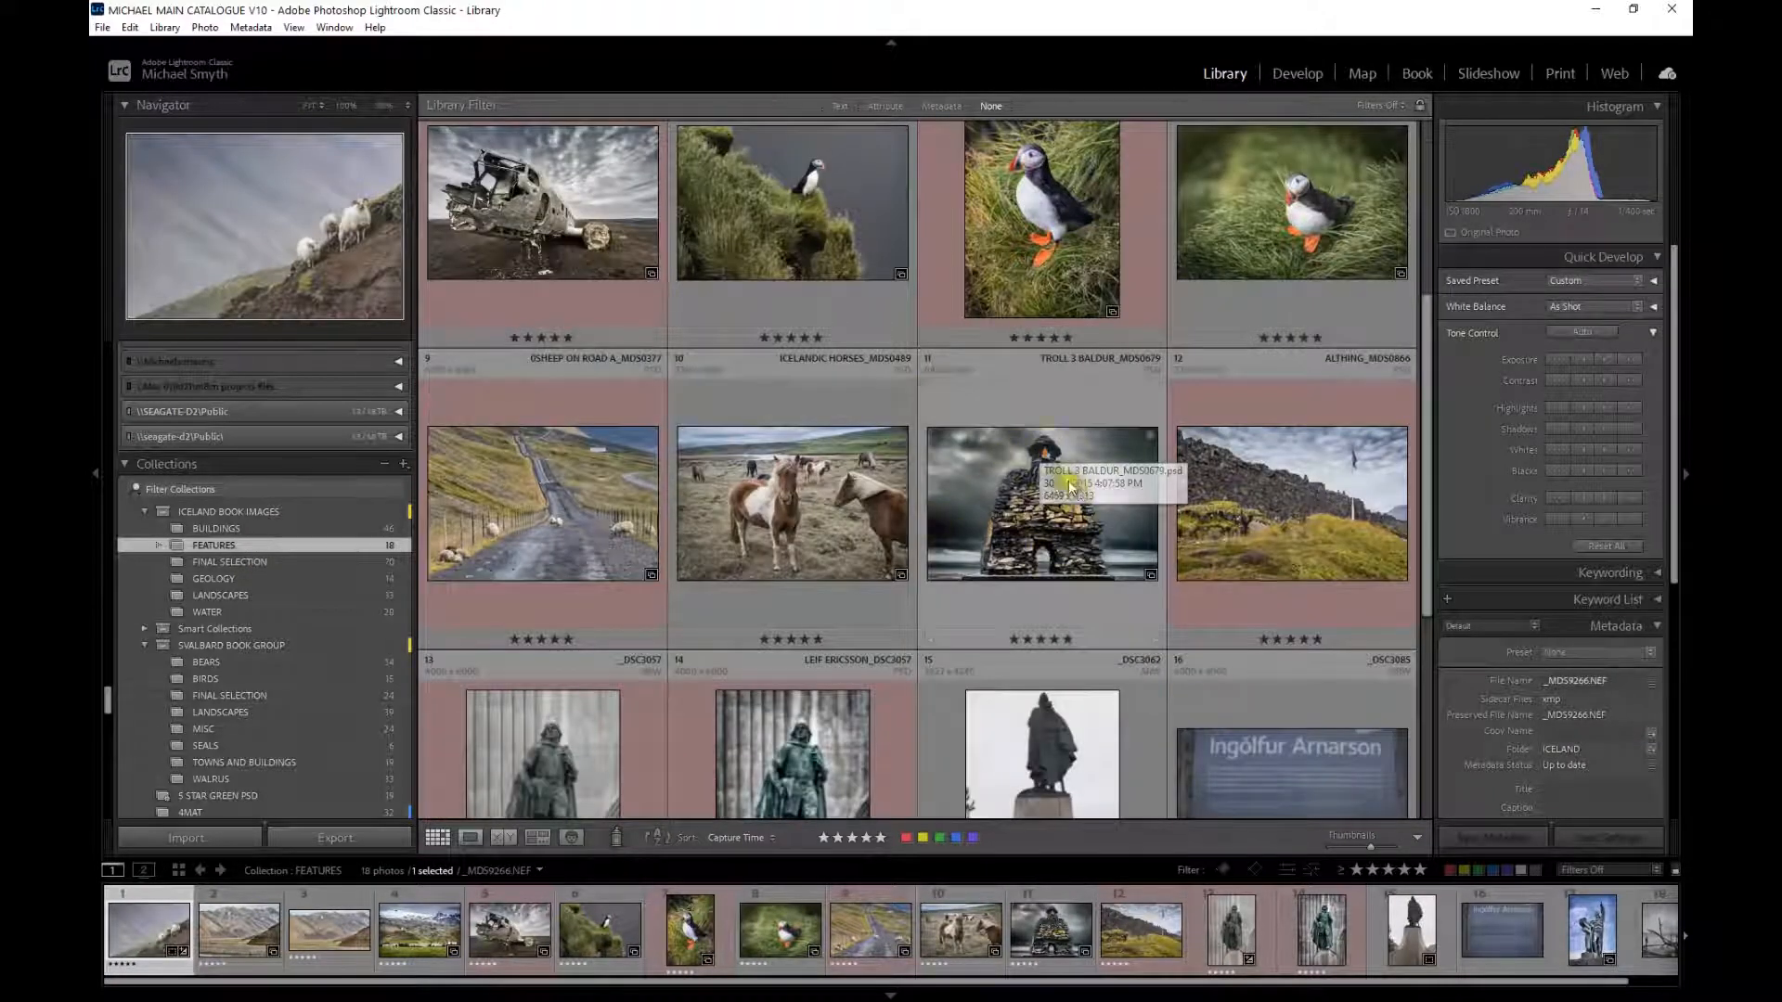
{"action": "scroll", "coordinate": [975, 524], "scroll_direction": "down", "scroll_amount": 2}
{"action": "scroll", "coordinate": [975, 524], "scroll_direction": "down", "scroll_amount": 2}
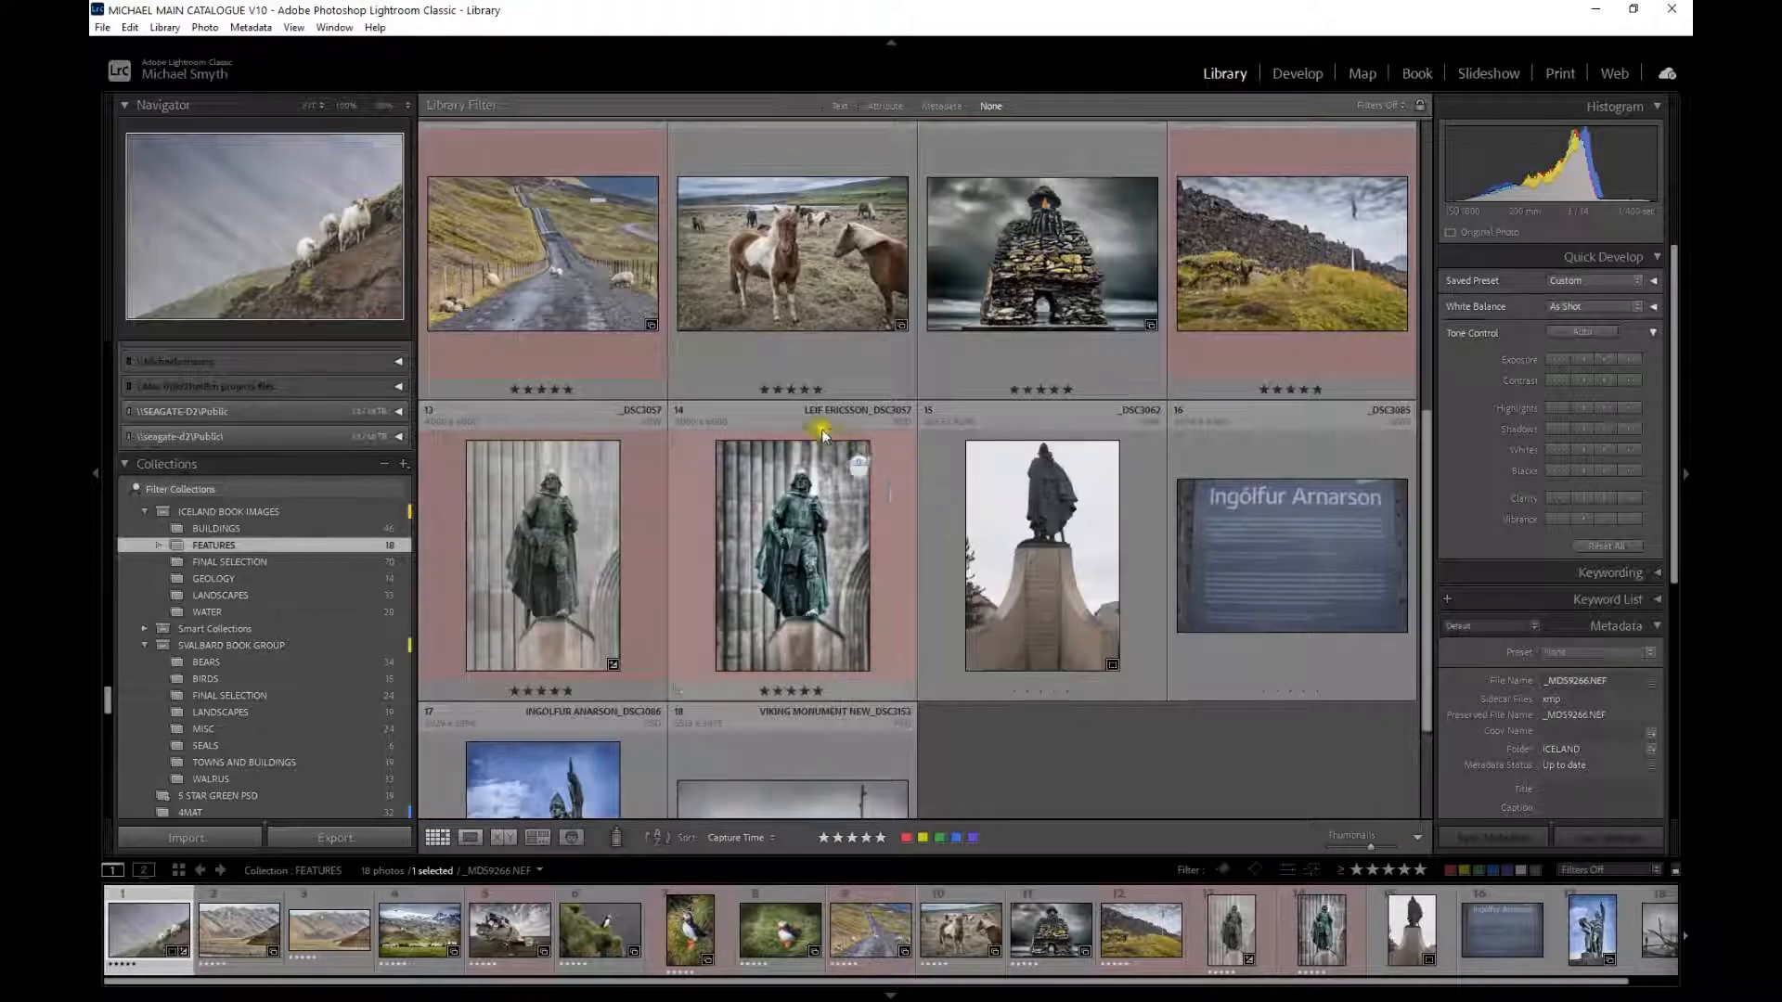
{"action": "scroll", "coordinate": [717, 440], "scroll_direction": "up", "scroll_amount": 8}
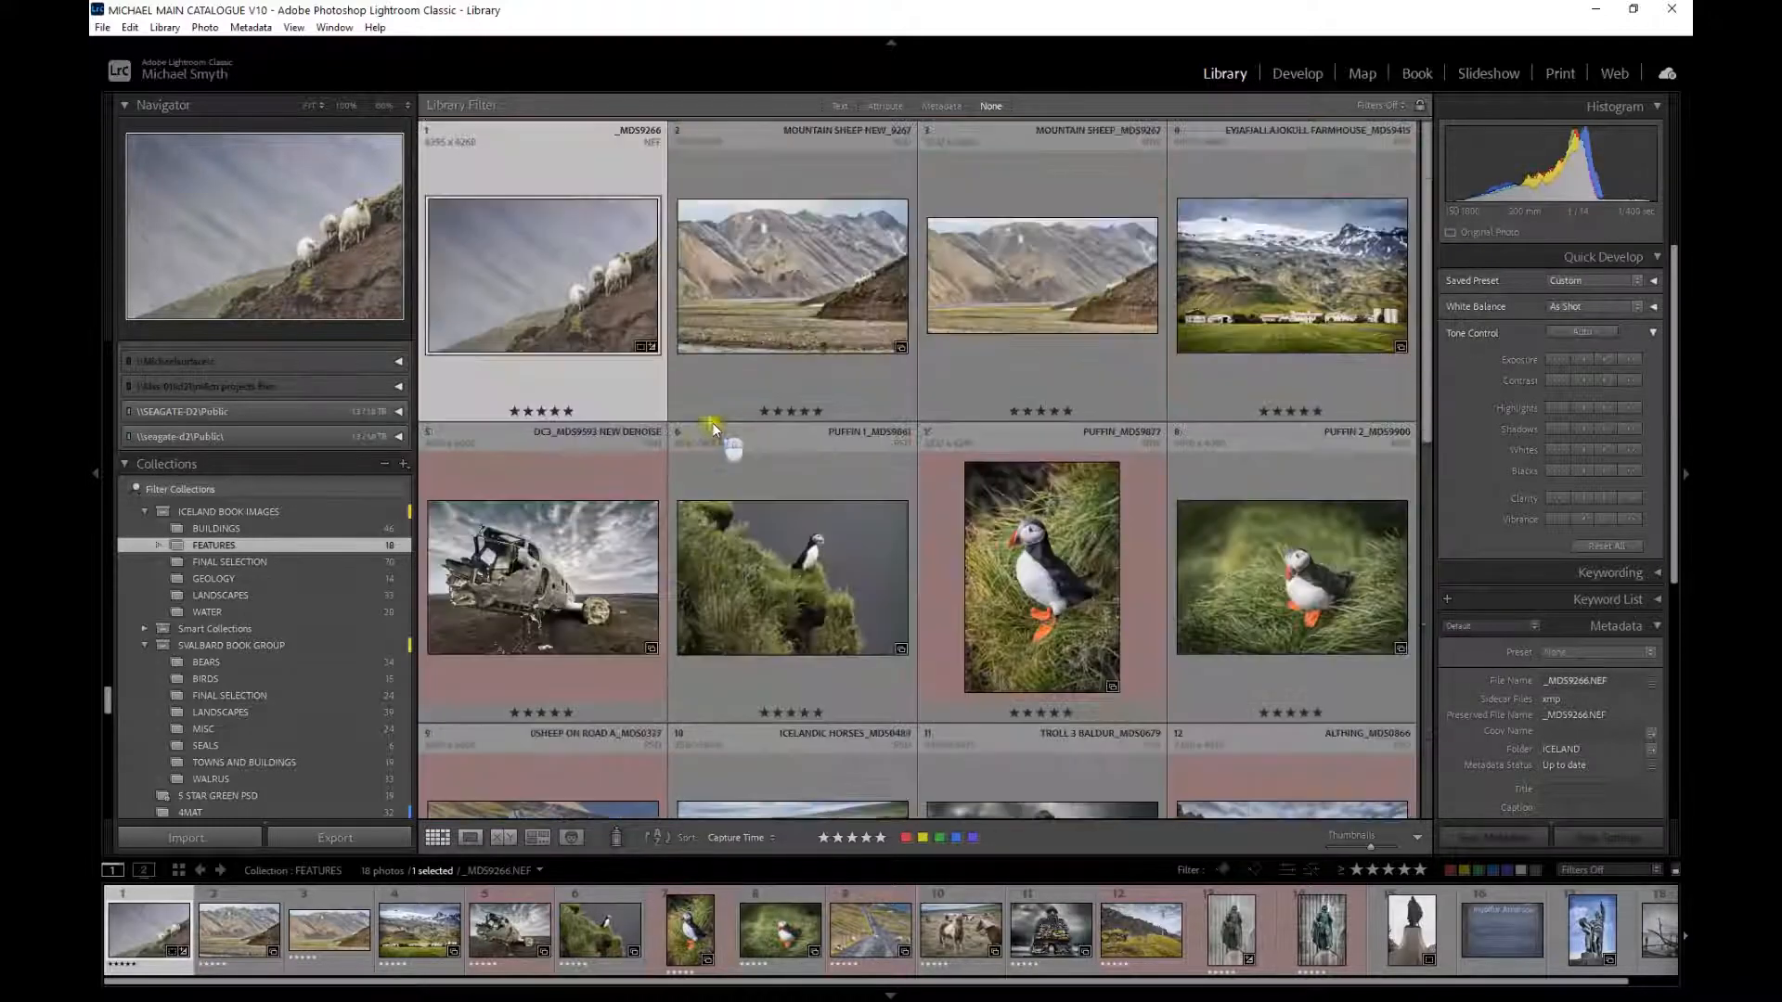
{"action": "left_click", "coordinate": [273, 577]}
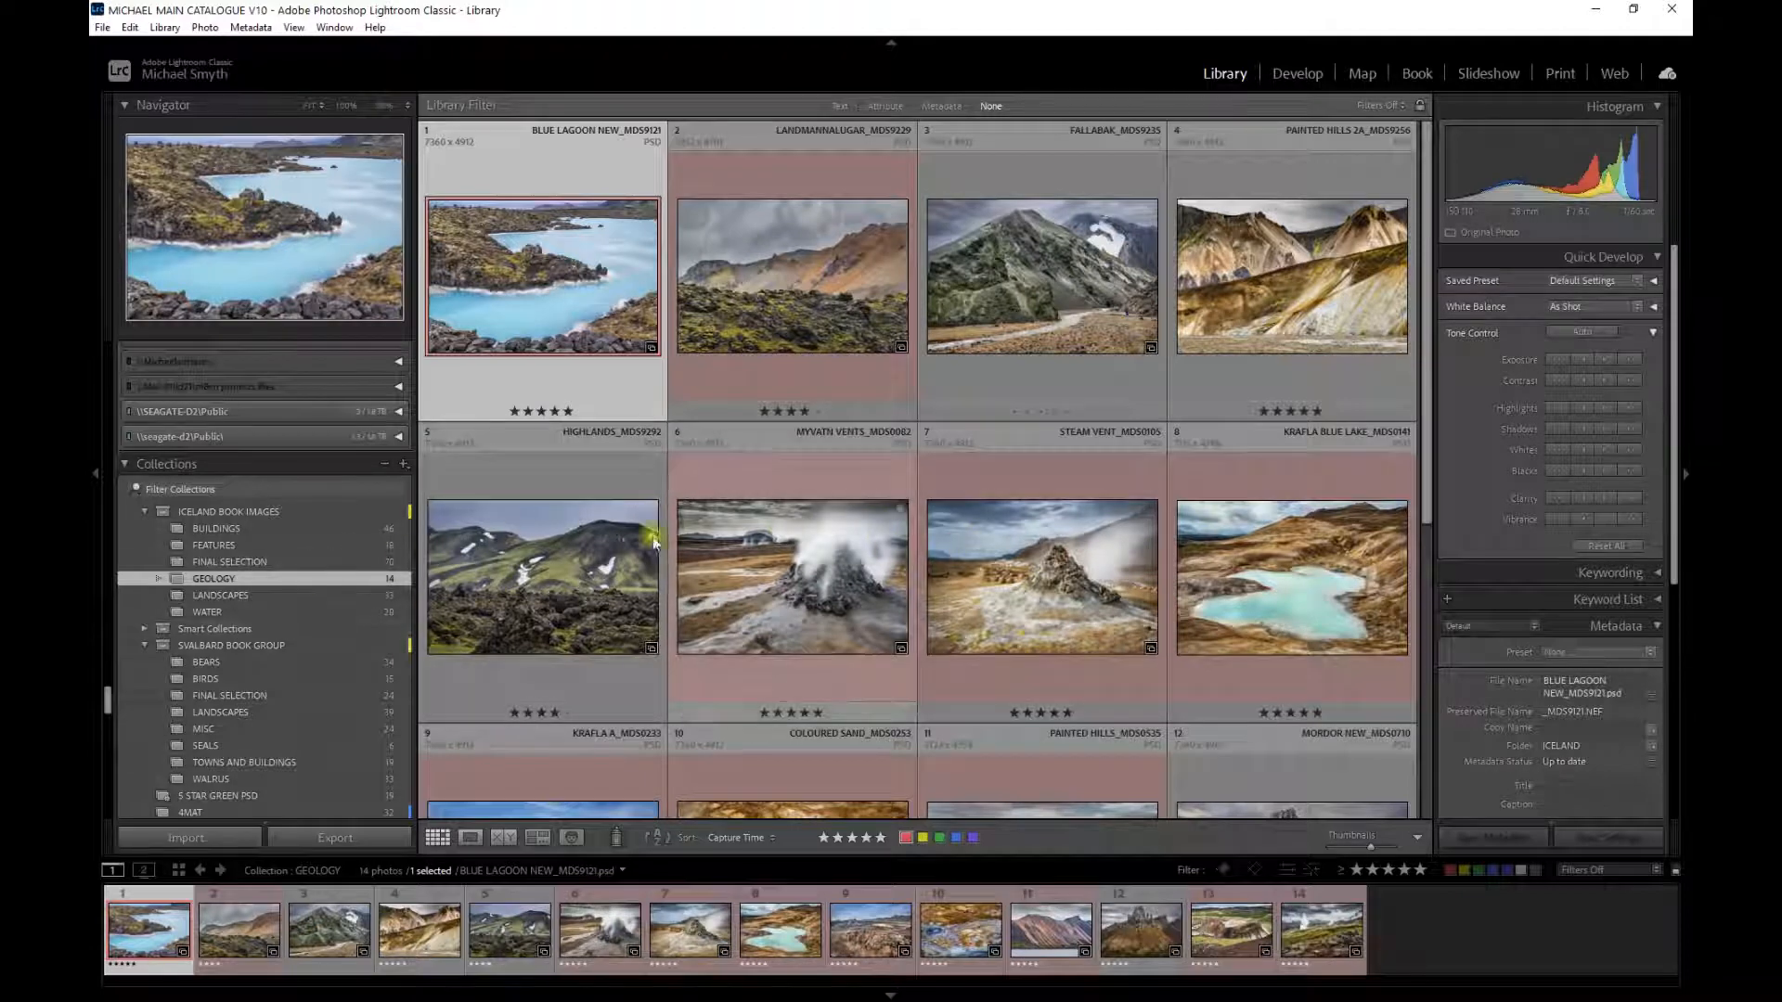
- Drop the HIGHLANDS photo onto the GEOLOGY collection, and reorder its photos so MYVATN VENTS and STEAM VENT directly follow BLUE LAGOON NEW
{"action": "left_click", "coordinate": [583, 565]}
{"action": "left_click_drag", "start_coordinate": [582, 567], "coordinate": [330, 579]}
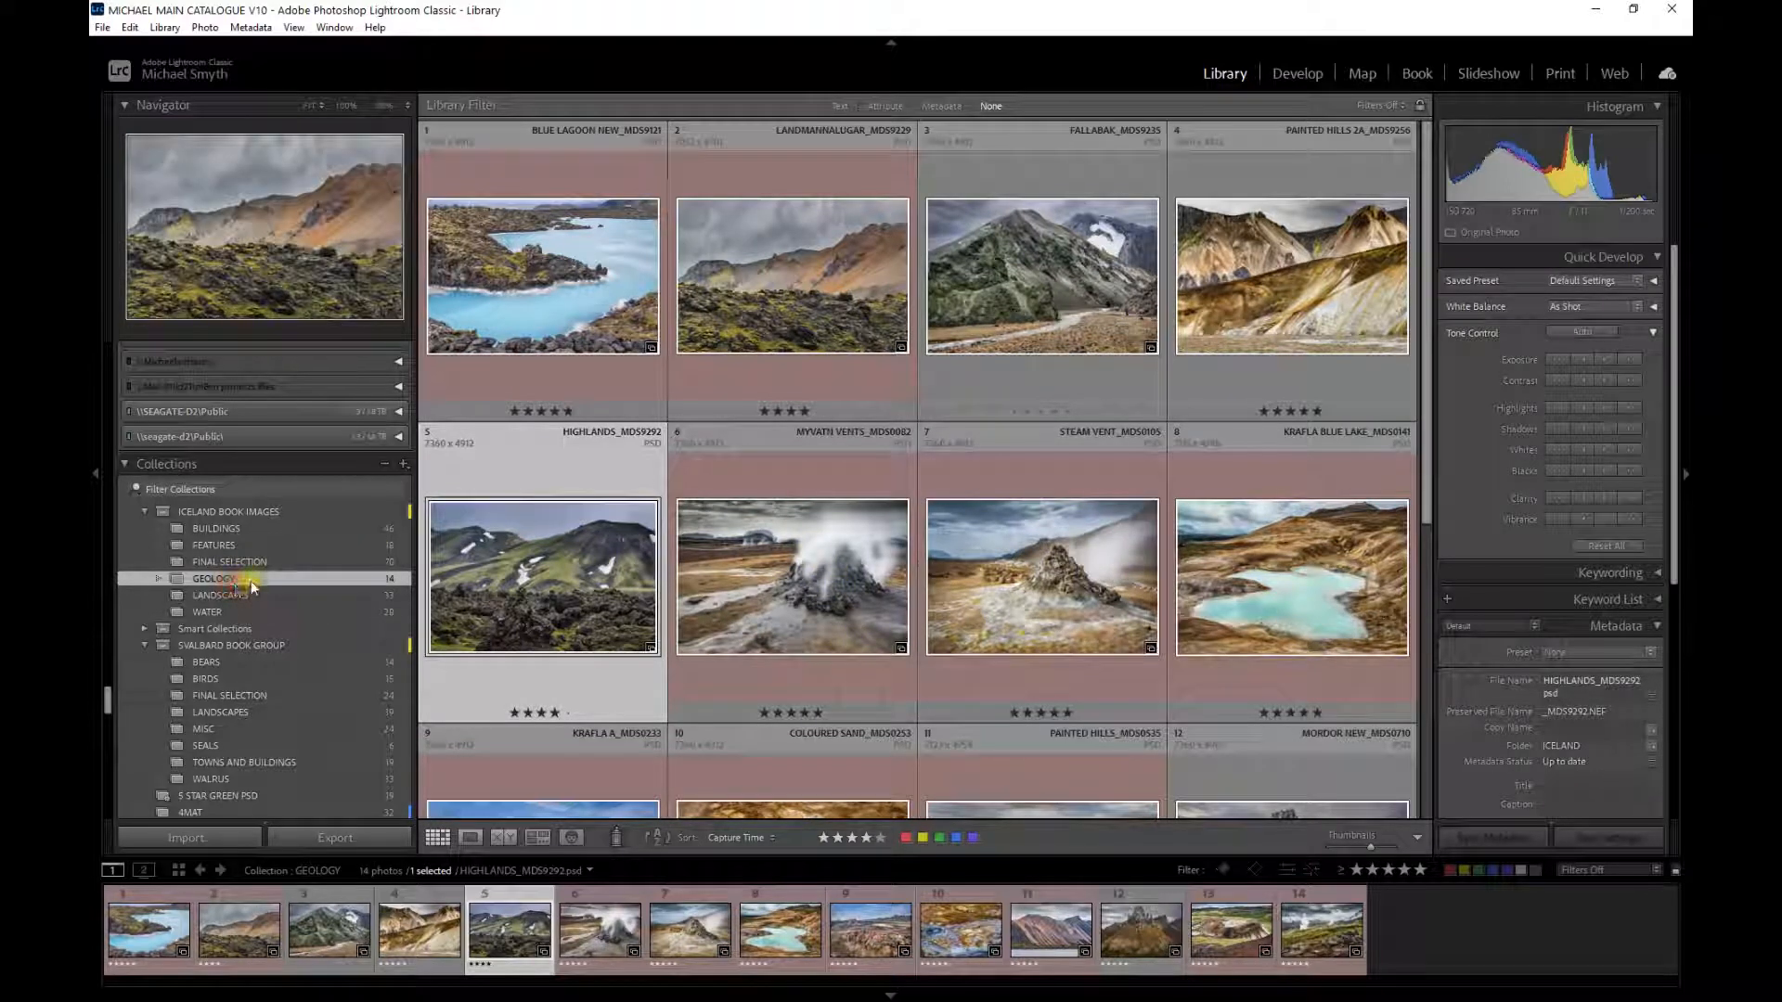
{"action": "left_click_drag", "start_coordinate": [608, 583], "coordinate": [682, 409]}
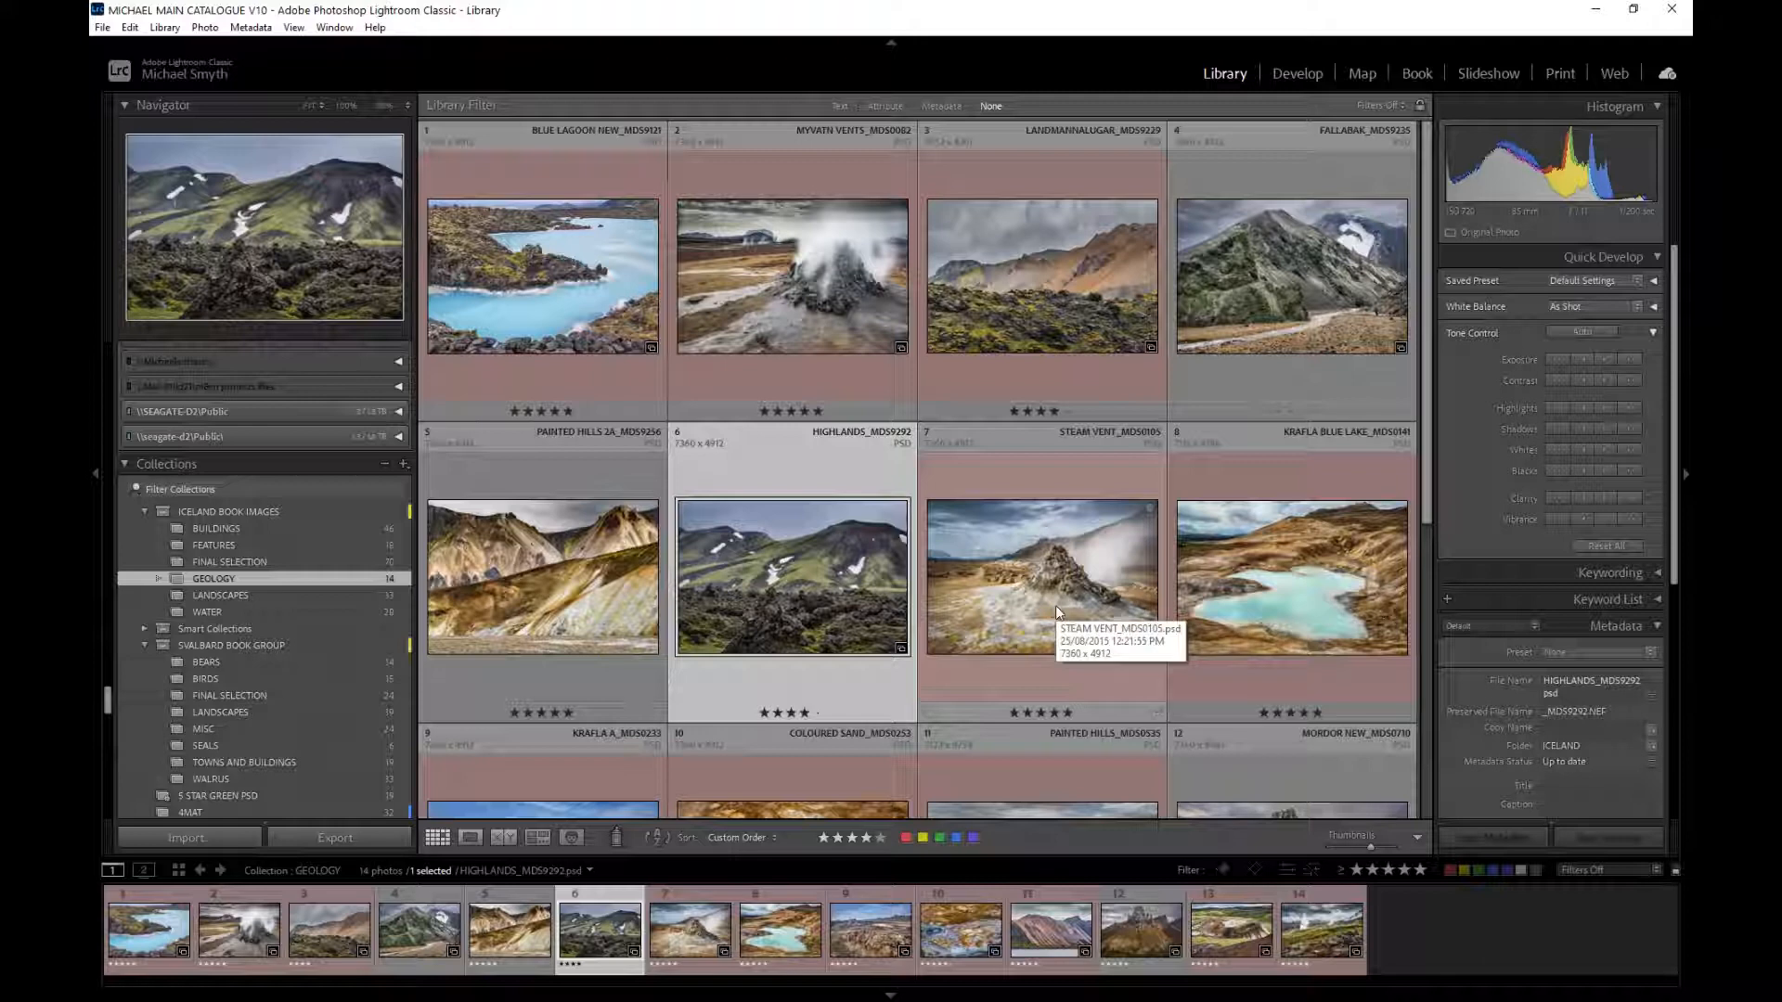
{"action": "left_click_drag", "start_coordinate": [1116, 564], "coordinate": [953, 337]}
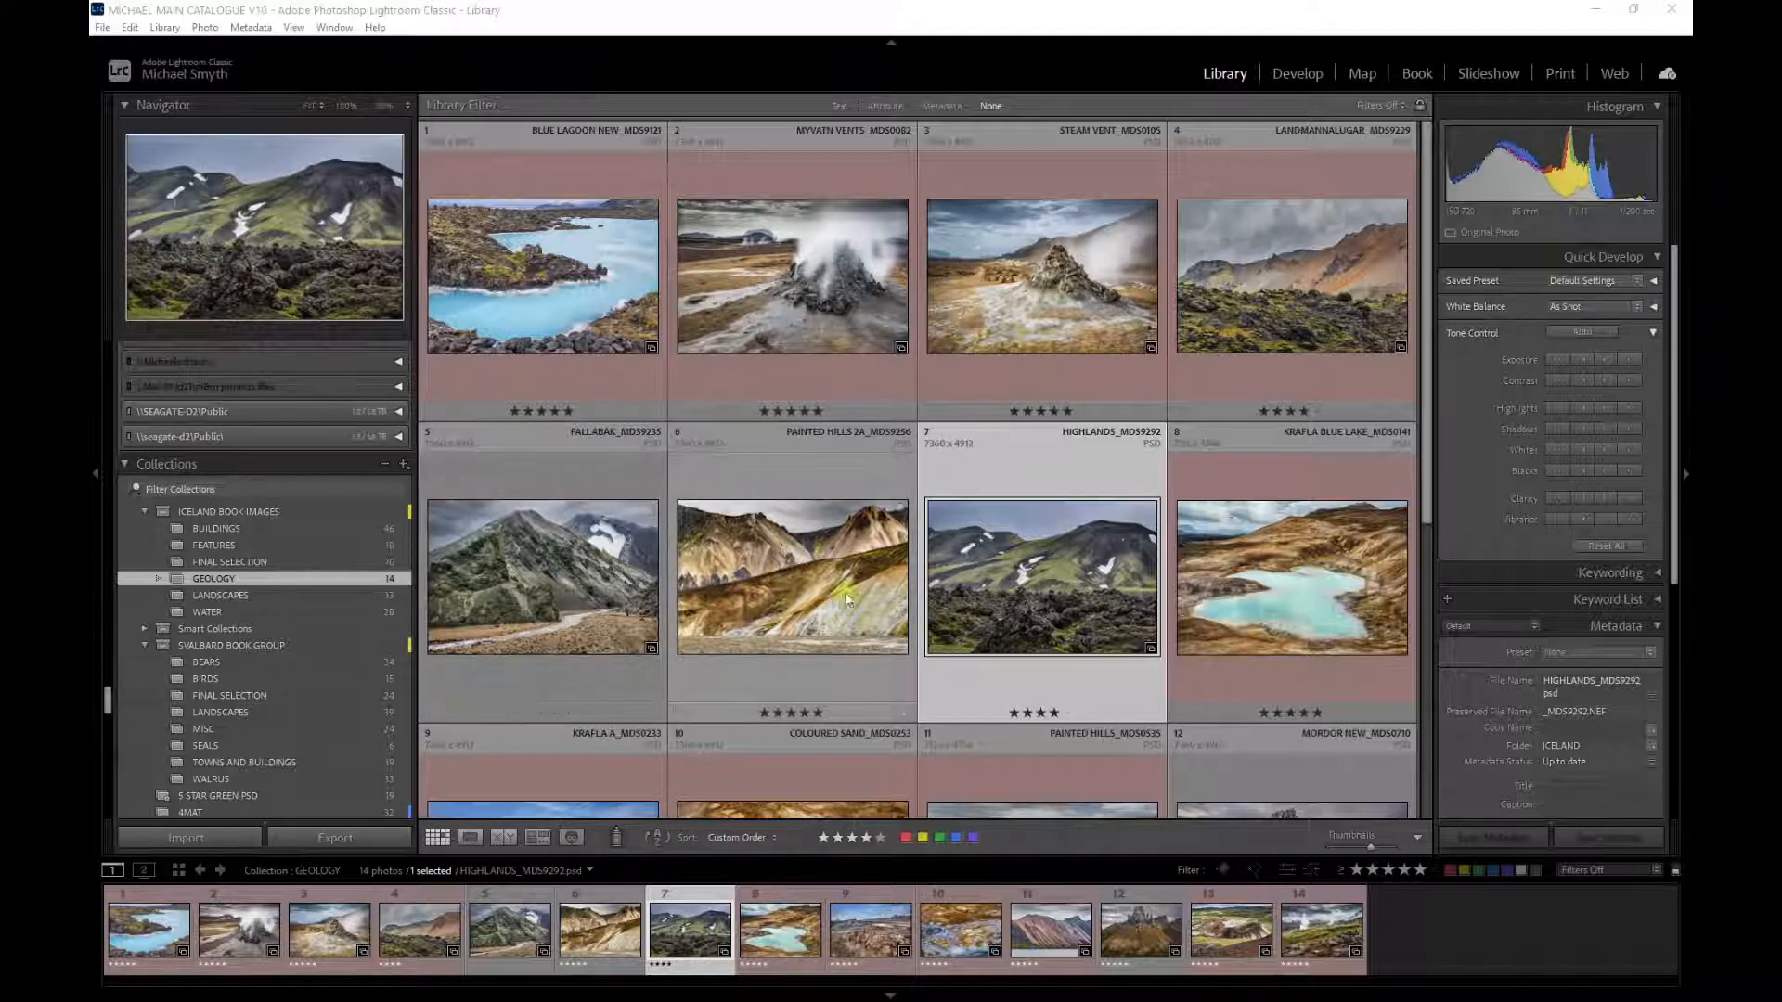
- Remove the PAINTED HILLS_MDS0535 photo from the GEOLOGY collection
{"action": "scroll", "coordinate": [868, 593], "scroll_direction": "down", "scroll_amount": 2}
{"action": "scroll", "coordinate": [869, 592], "scroll_direction": "down", "scroll_amount": 3}
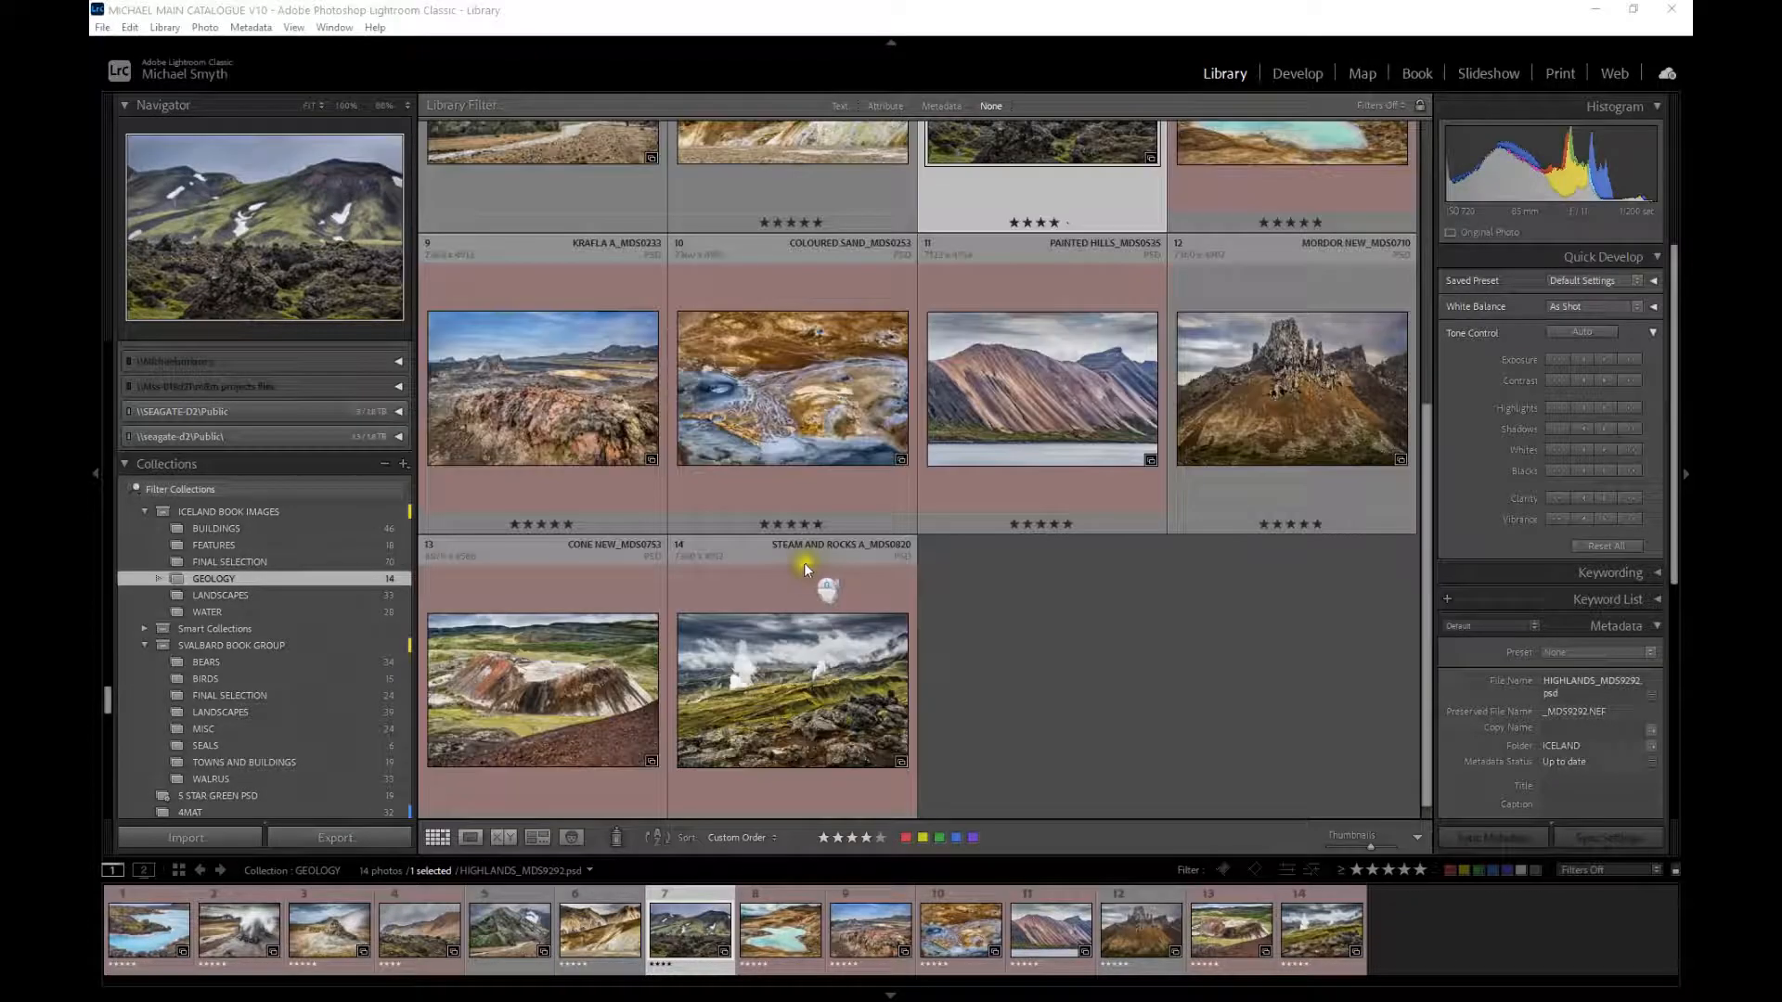
{"action": "scroll", "coordinate": [713, 470], "scroll_direction": "up", "scroll_amount": 2}
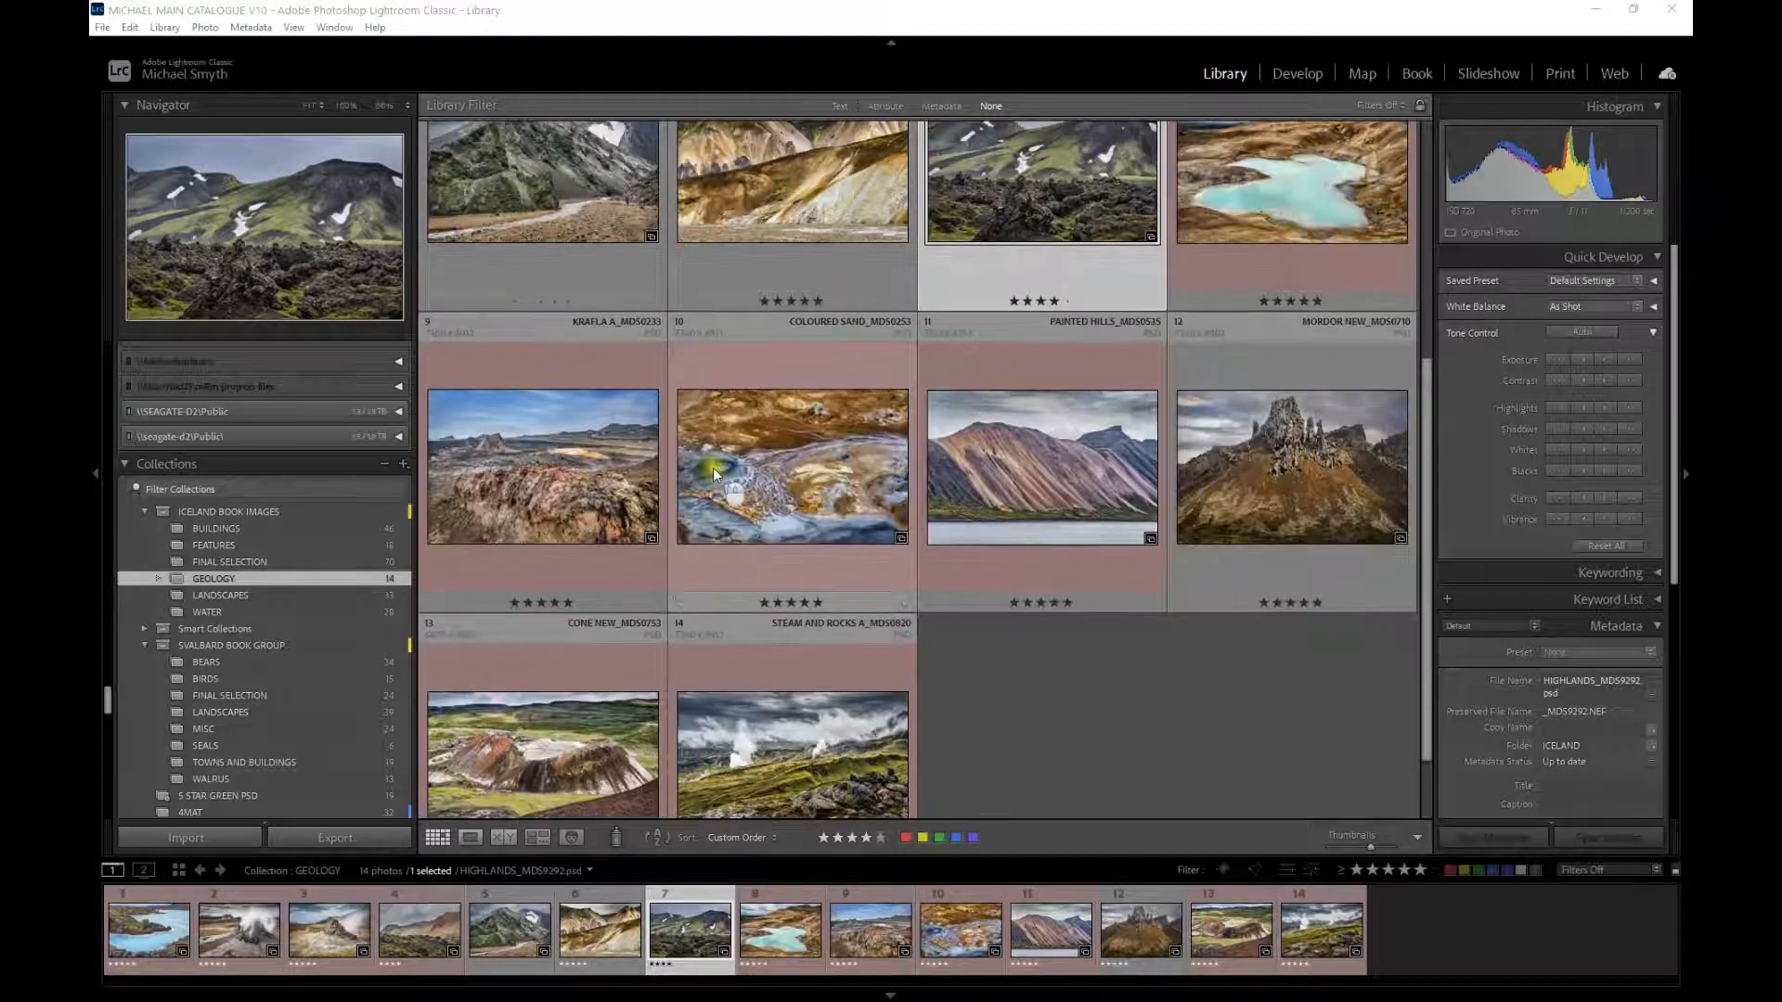
{"action": "scroll", "coordinate": [709, 466], "scroll_direction": "up", "scroll_amount": 3}
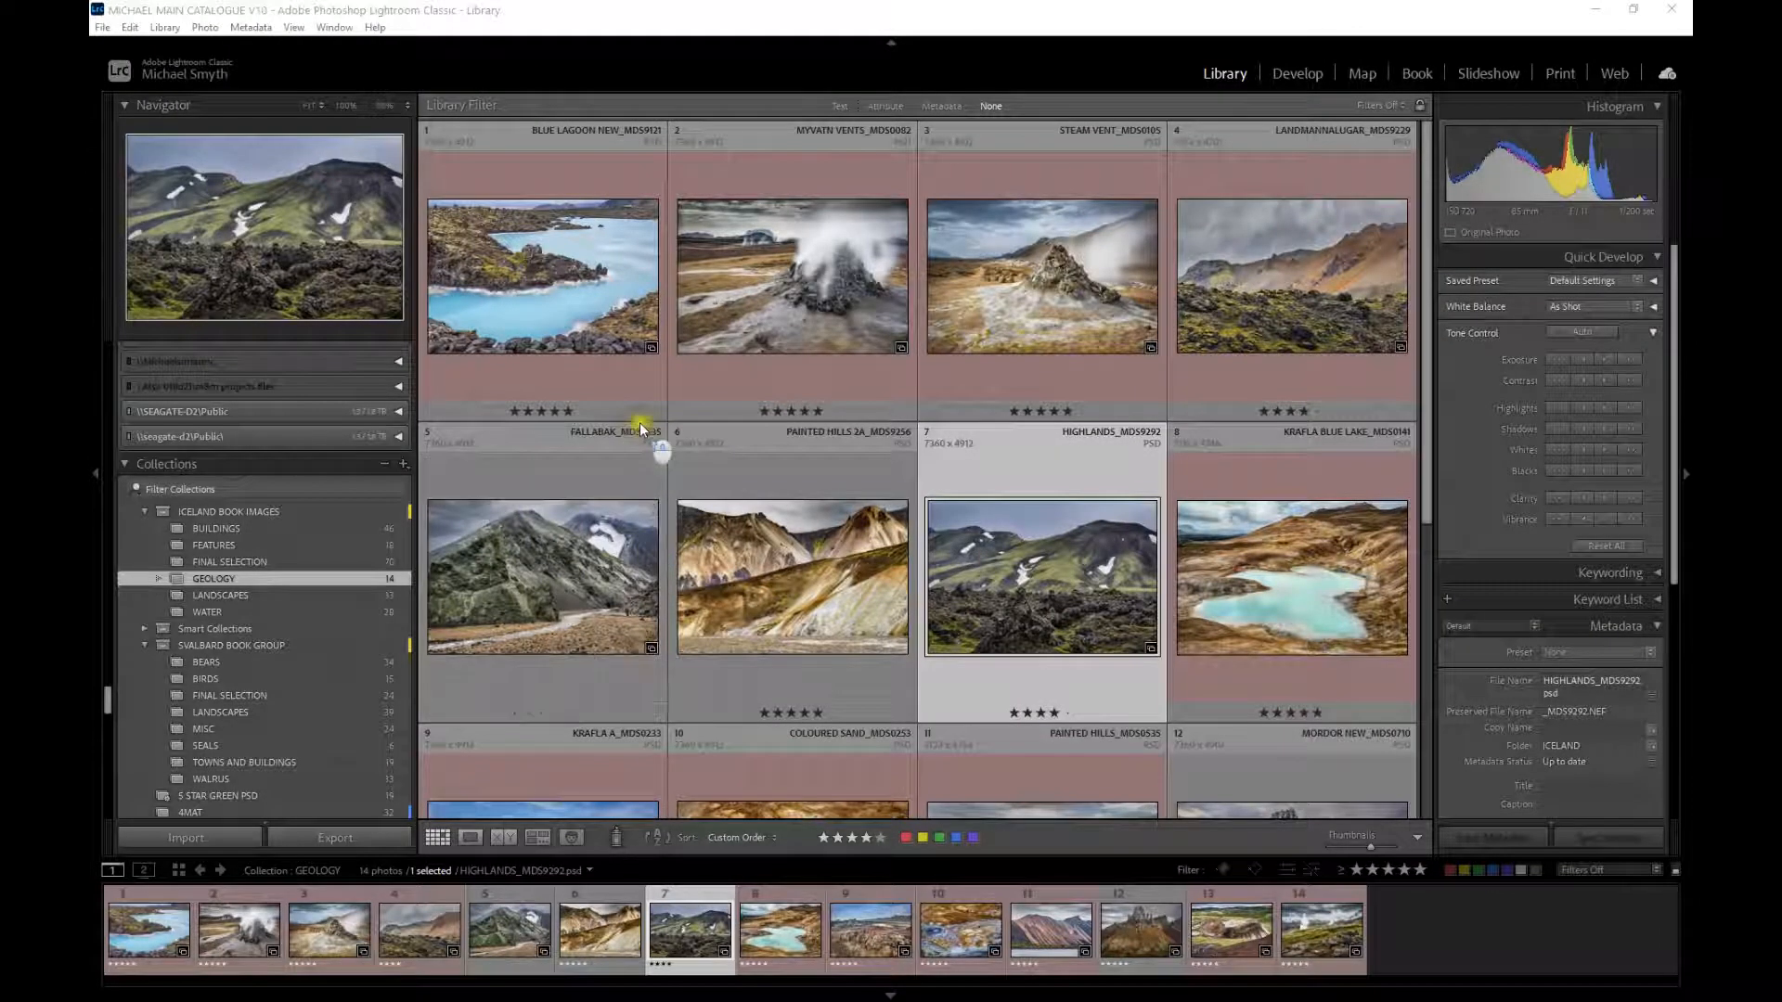
{"action": "scroll", "coordinate": [678, 372], "scroll_direction": "down", "scroll_amount": 5}
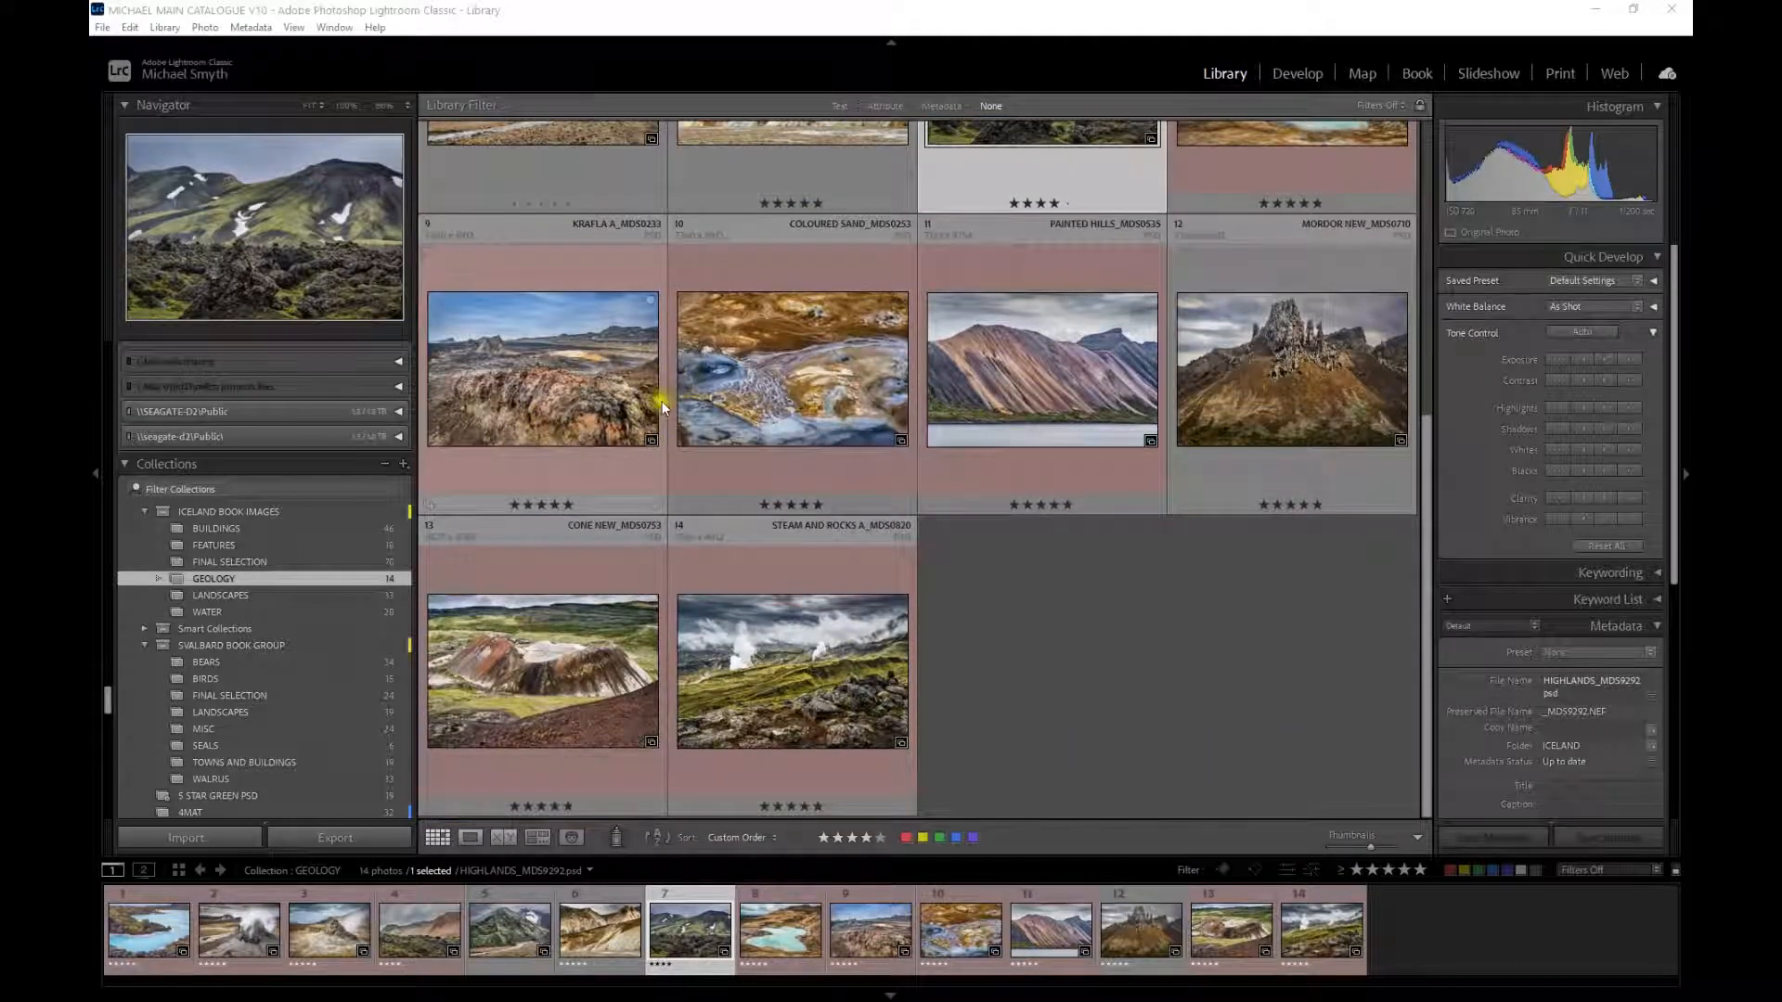
{"action": "left_click", "coordinate": [1000, 404]}
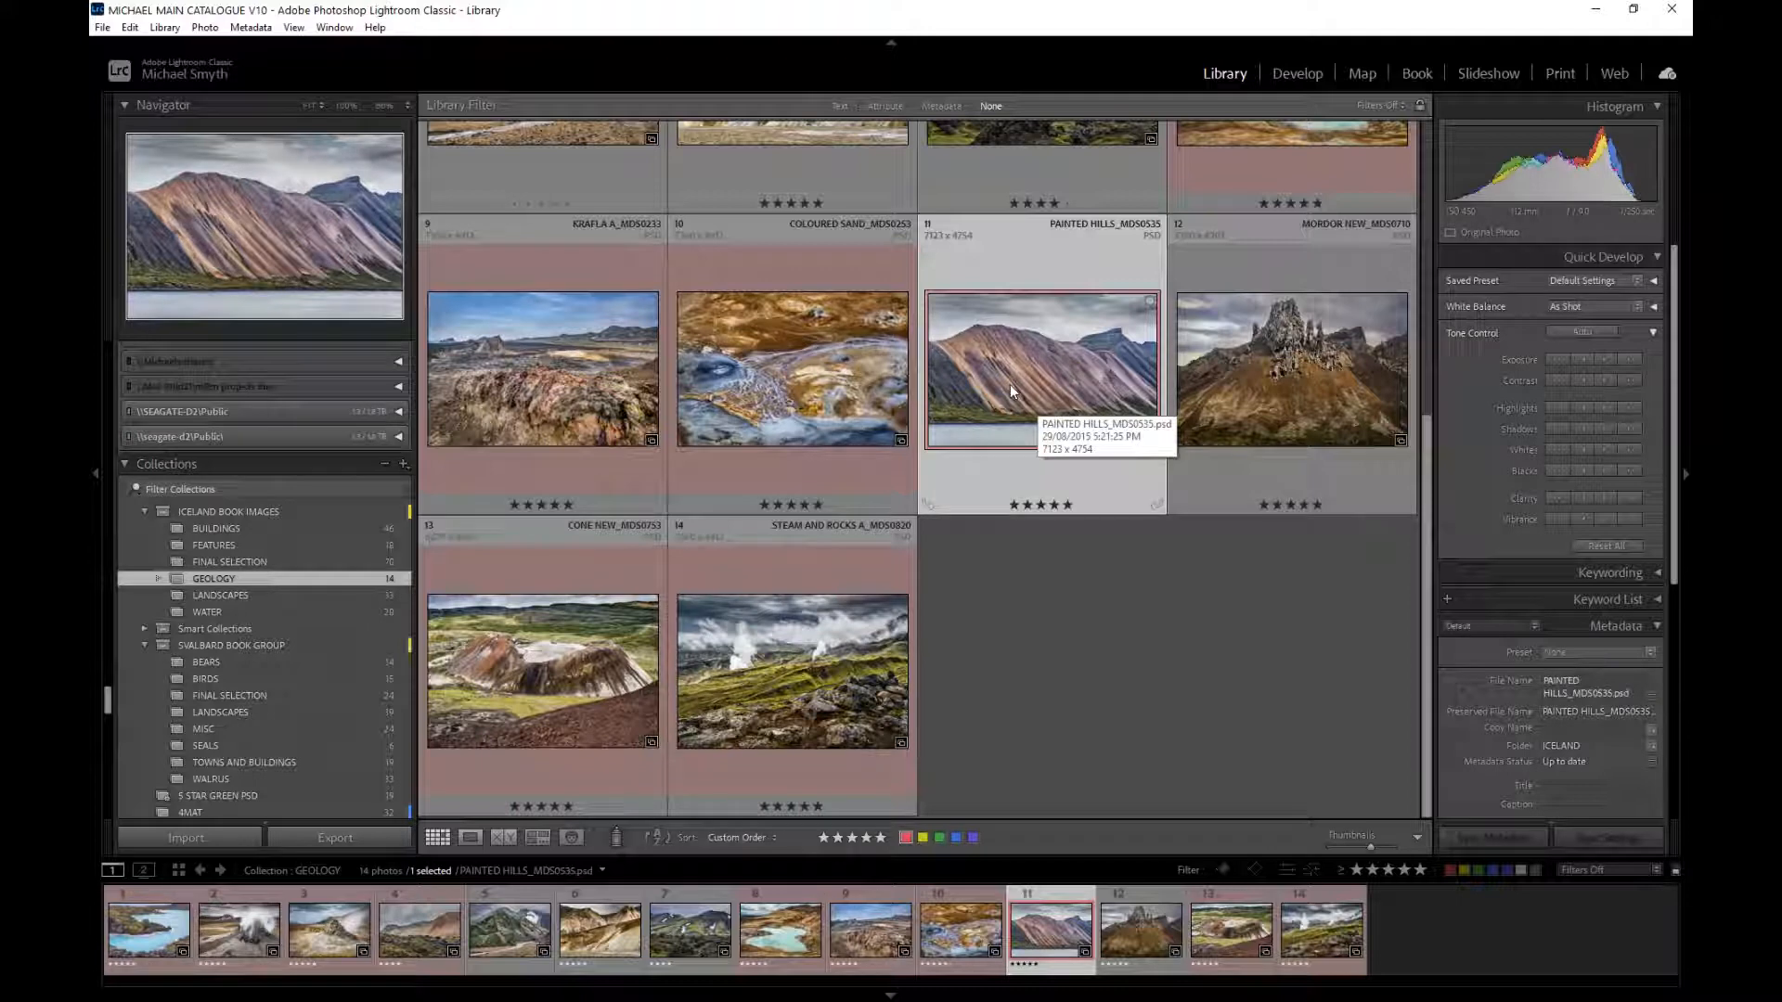
{"action": "right_click", "coordinate": [1010, 388]}
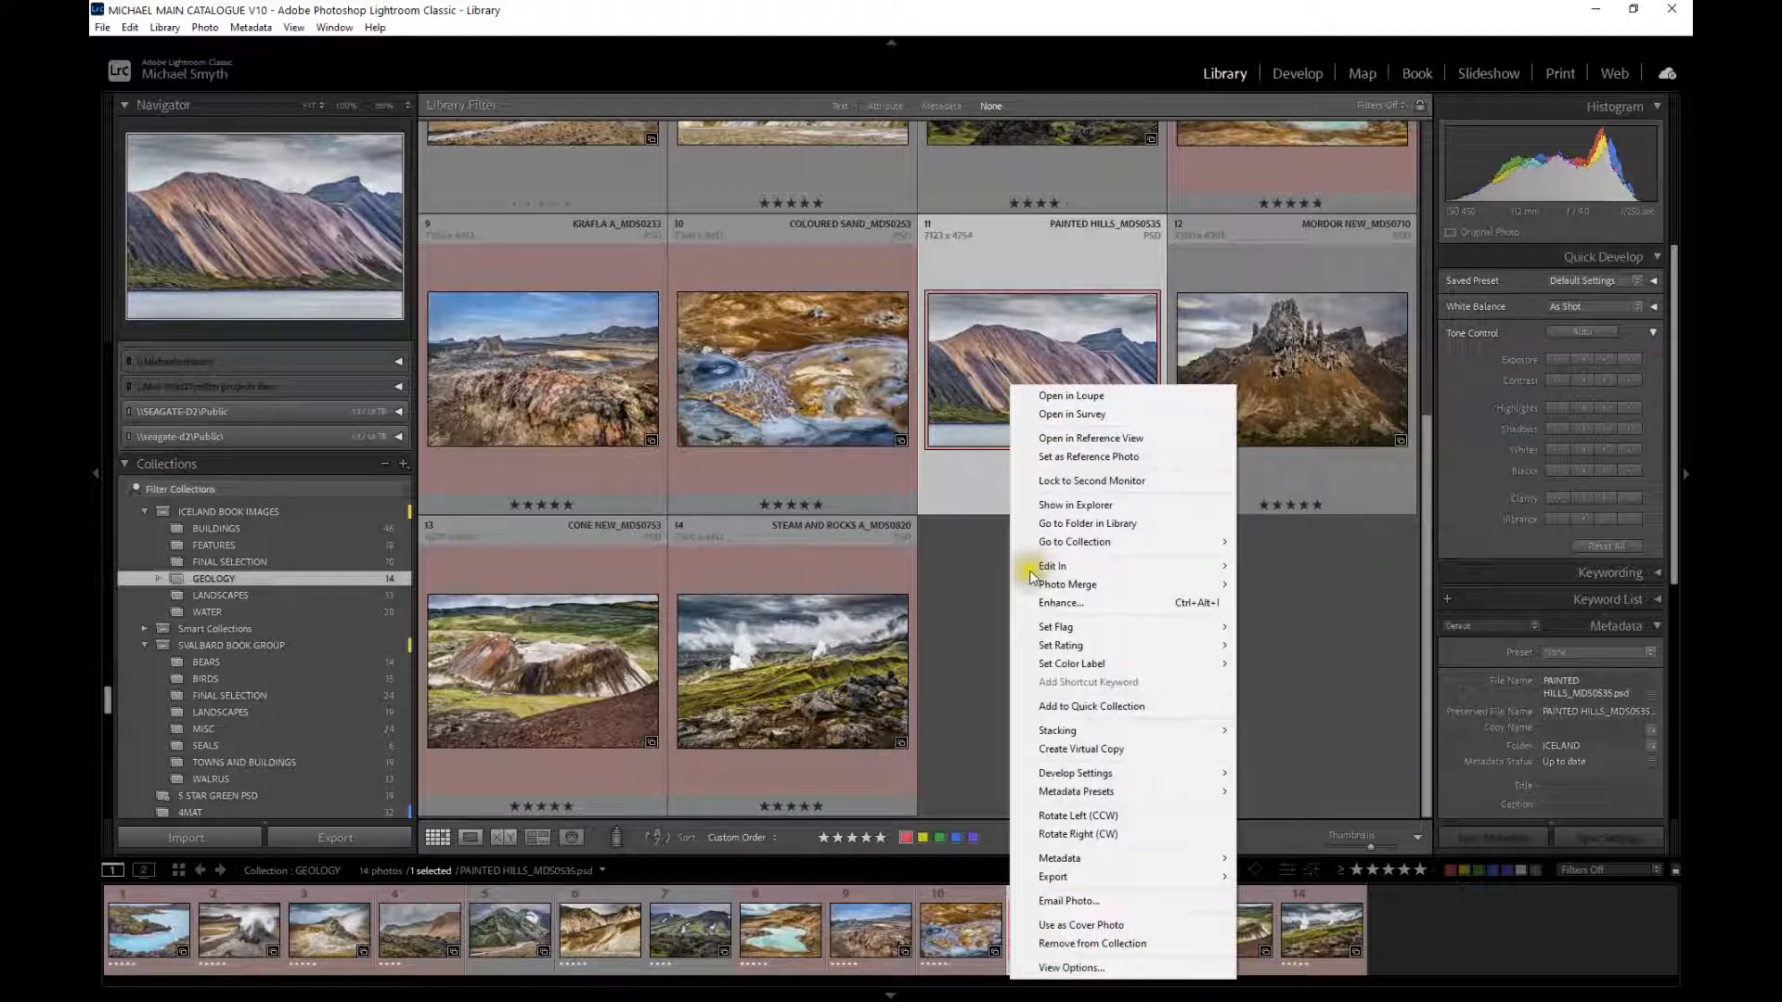
{"action": "left_click", "coordinate": [1095, 942]}
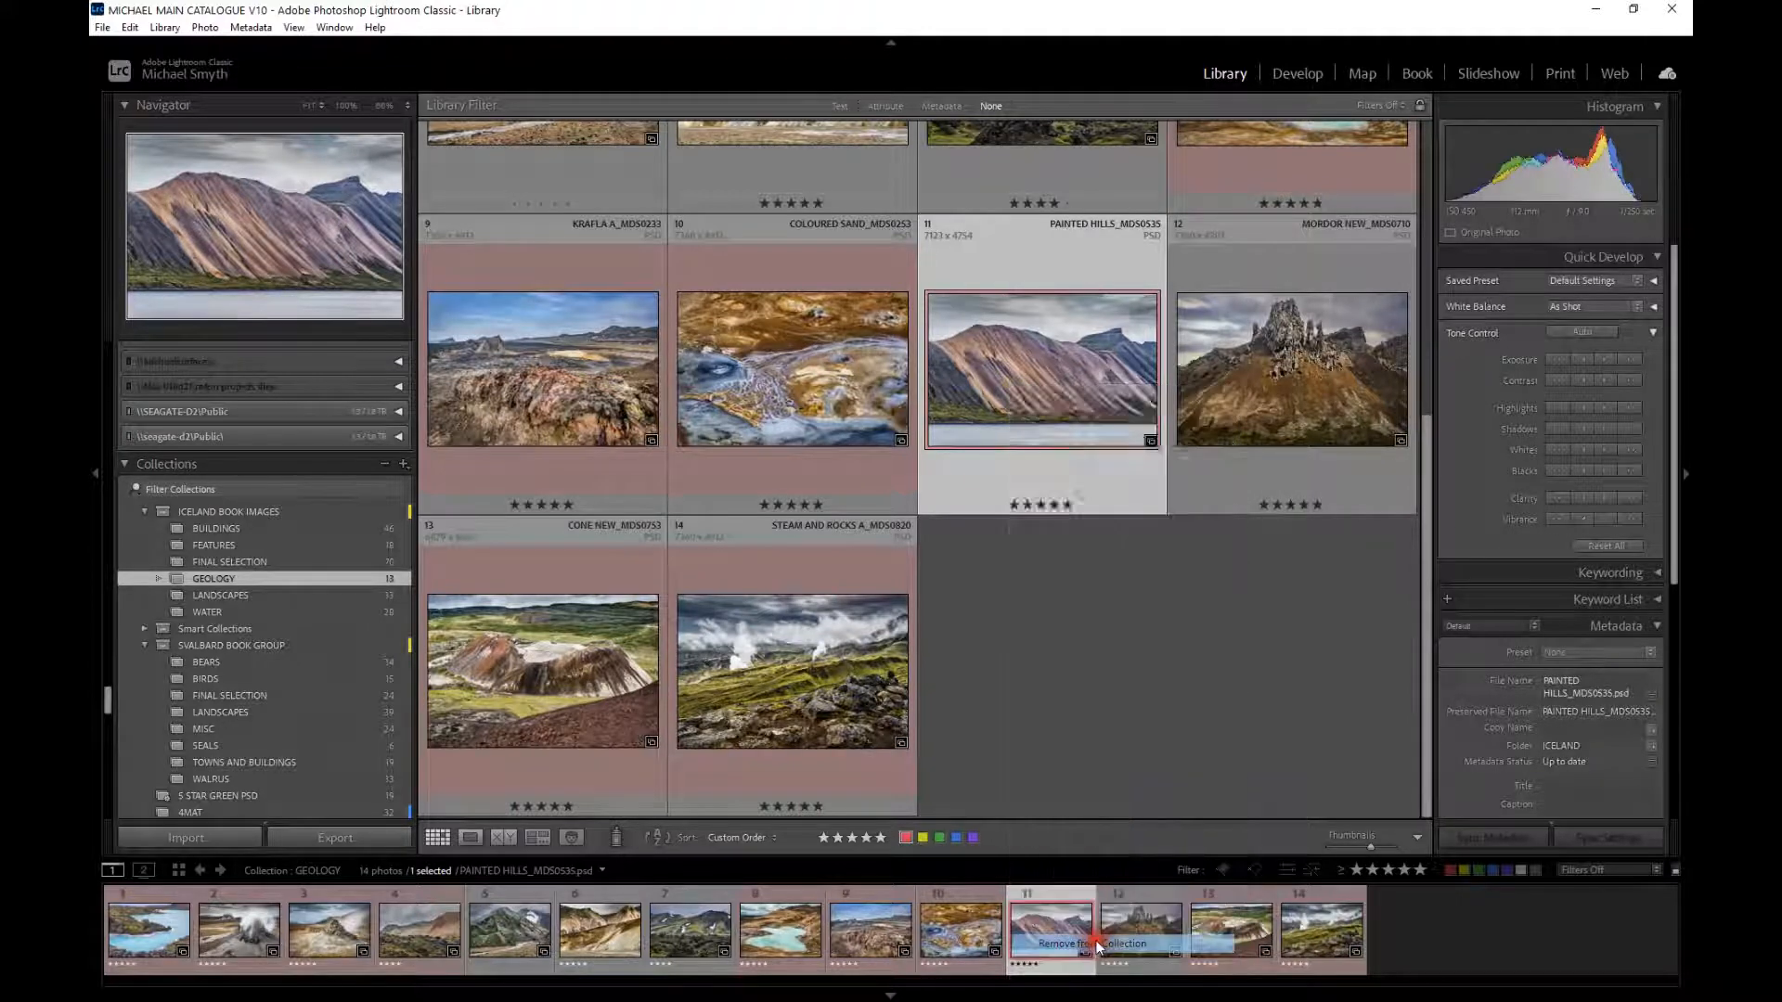
{"action": "left_click", "coordinate": [932, 570]}
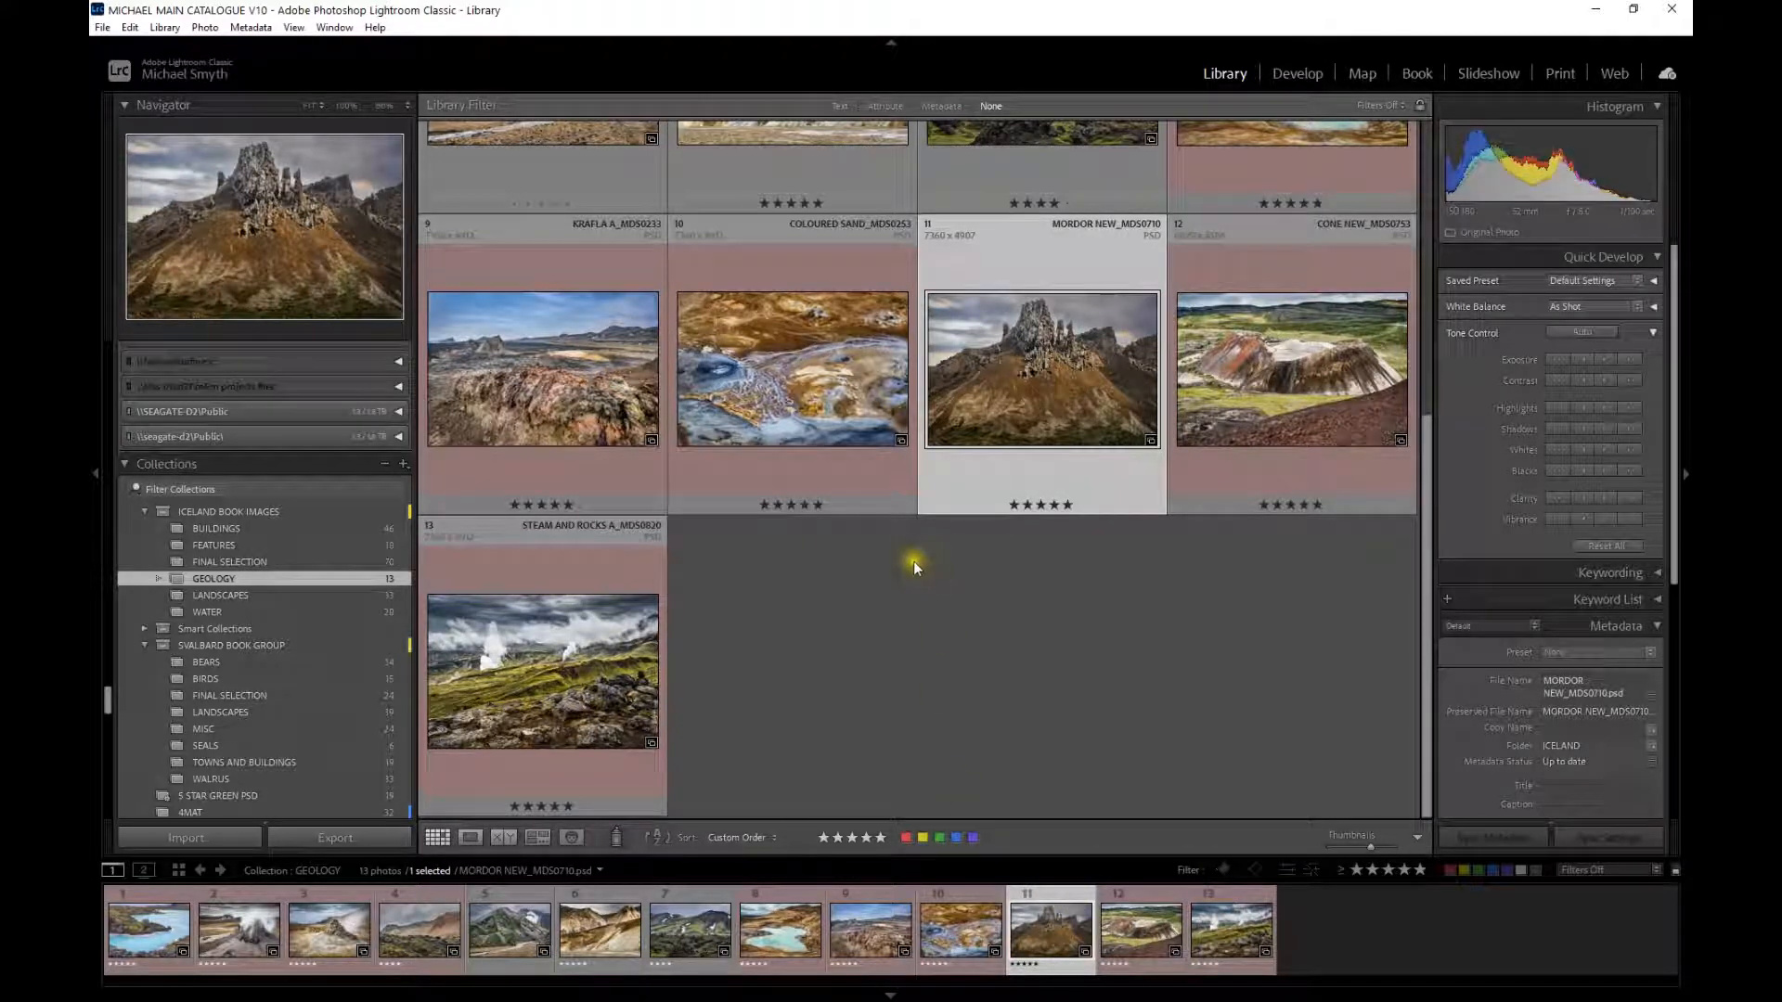
{"action": "left_click", "coordinate": [909, 634]}
- Look through the remaining photos in the GEOLOGY collection
{"action": "scroll", "coordinate": [1001, 723], "scroll_direction": "up", "scroll_amount": 5}
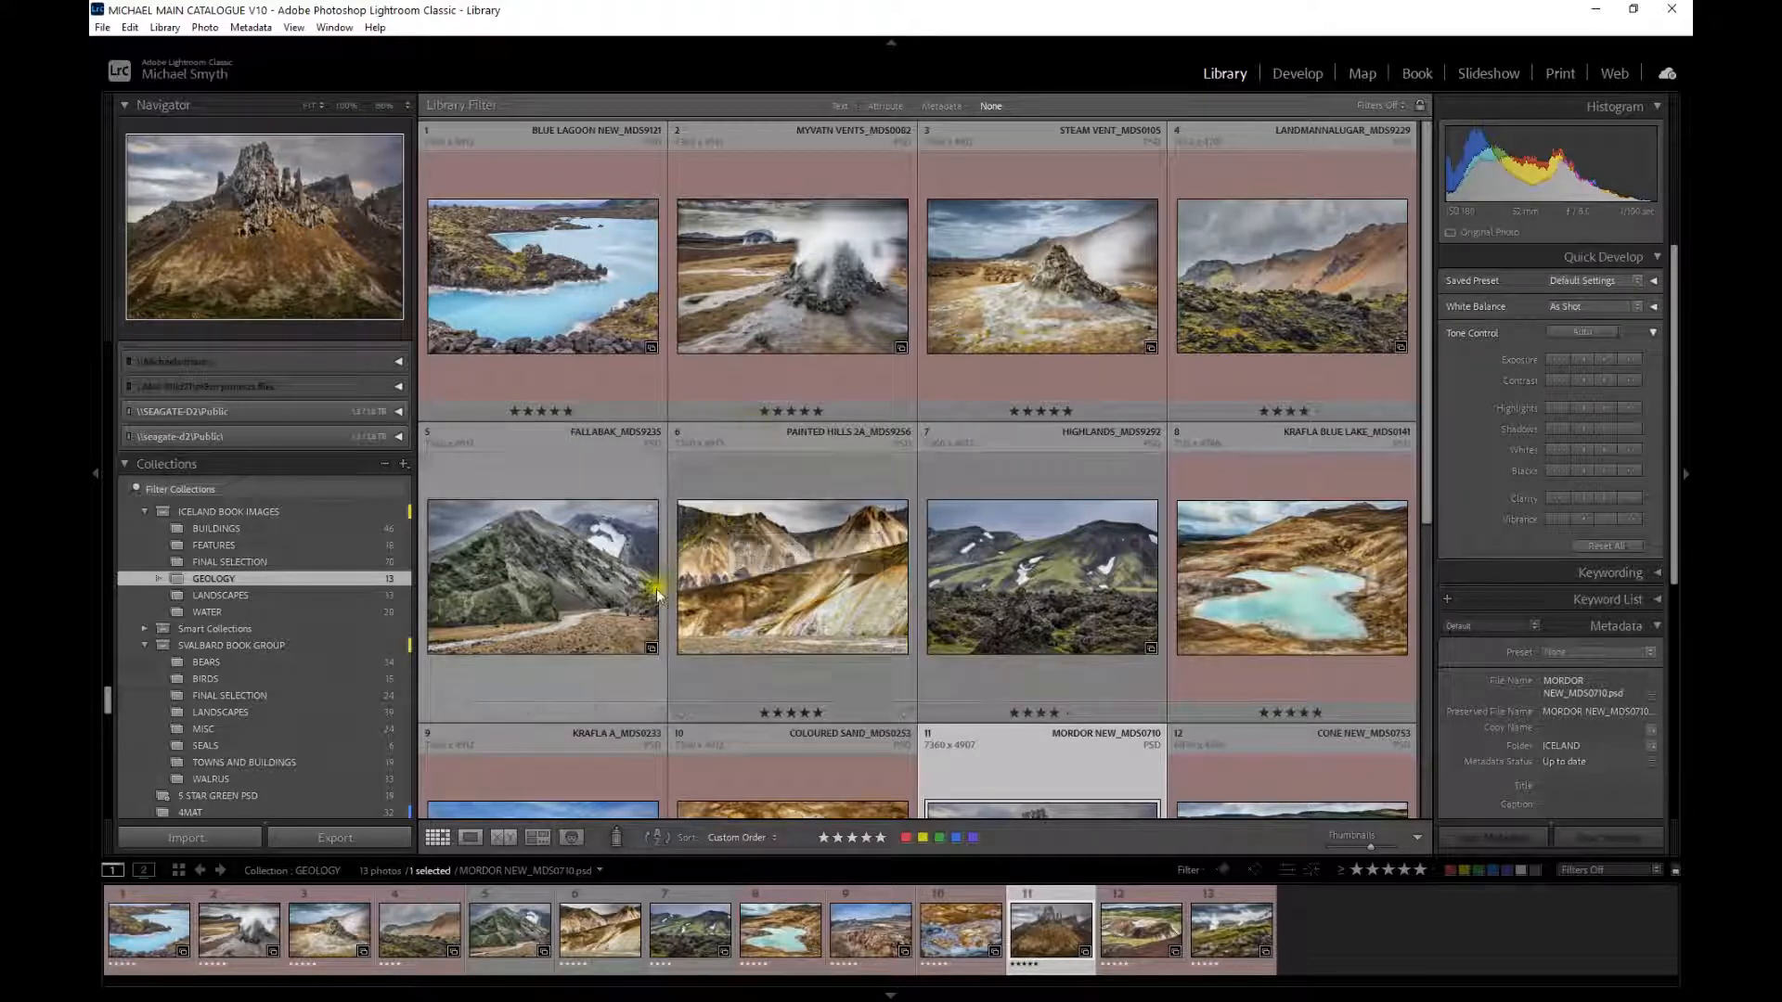
{"action": "scroll", "coordinate": [778, 564], "scroll_direction": "down", "scroll_amount": 3}
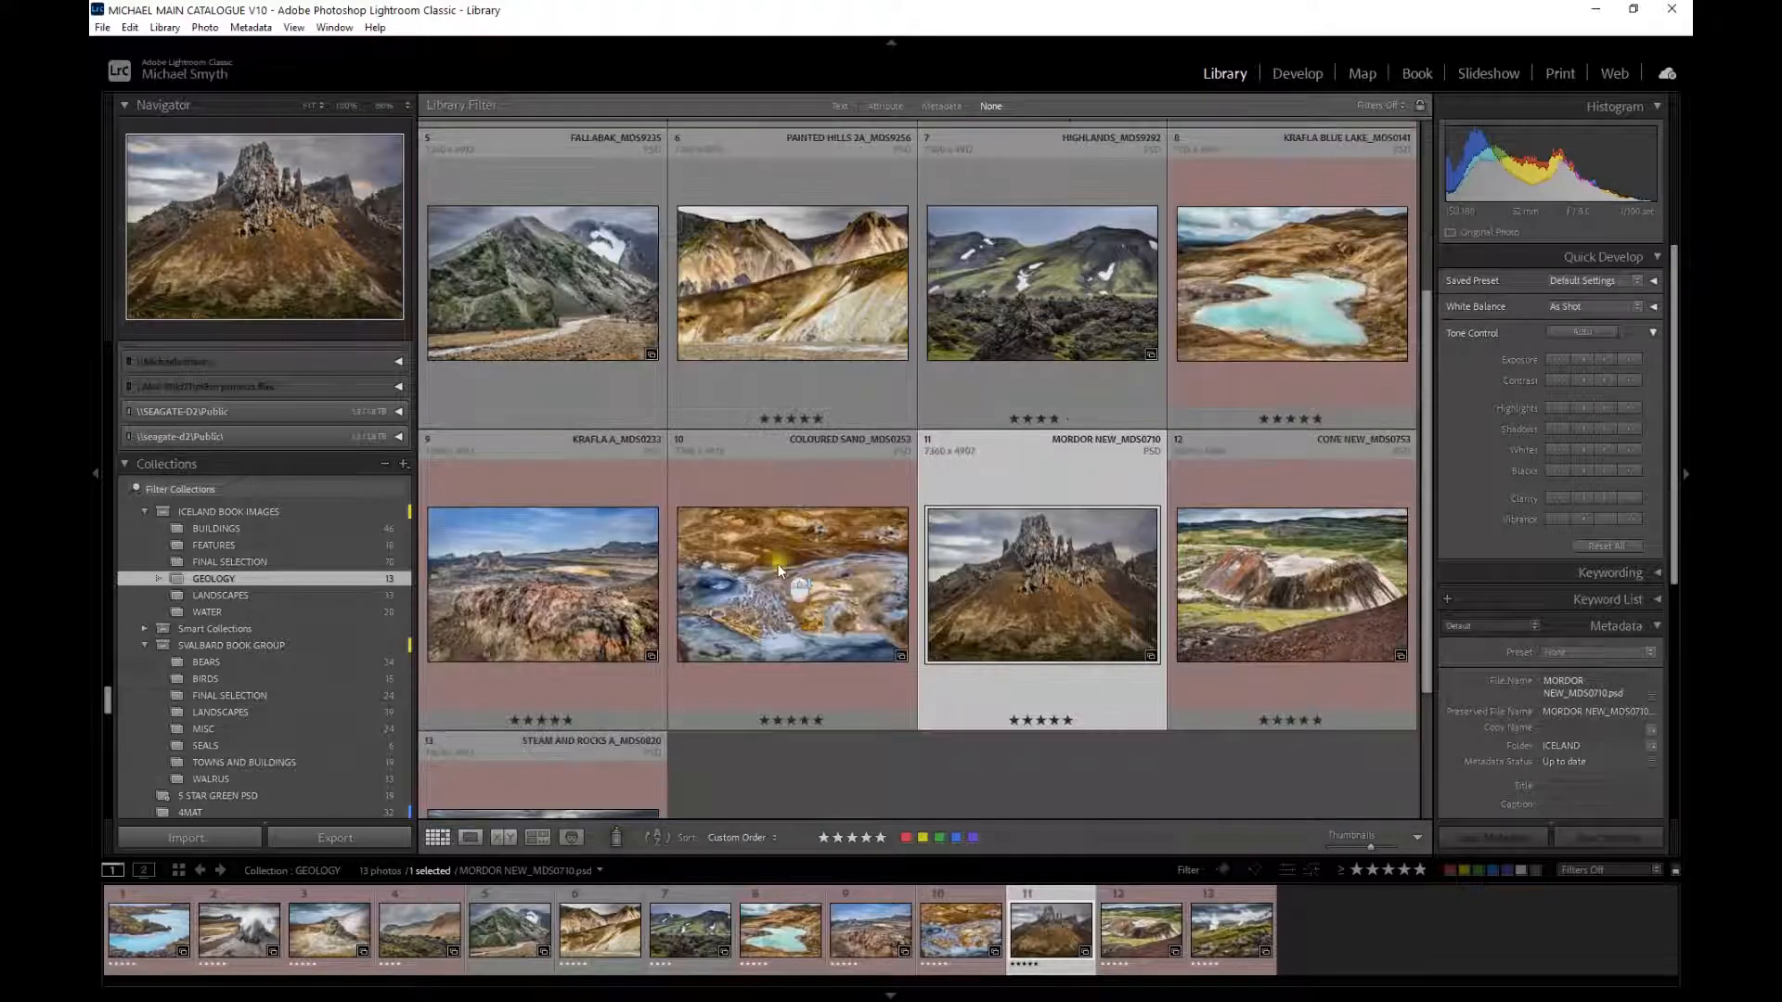
{"action": "scroll", "coordinate": [778, 564], "scroll_direction": "down", "scroll_amount": 2}
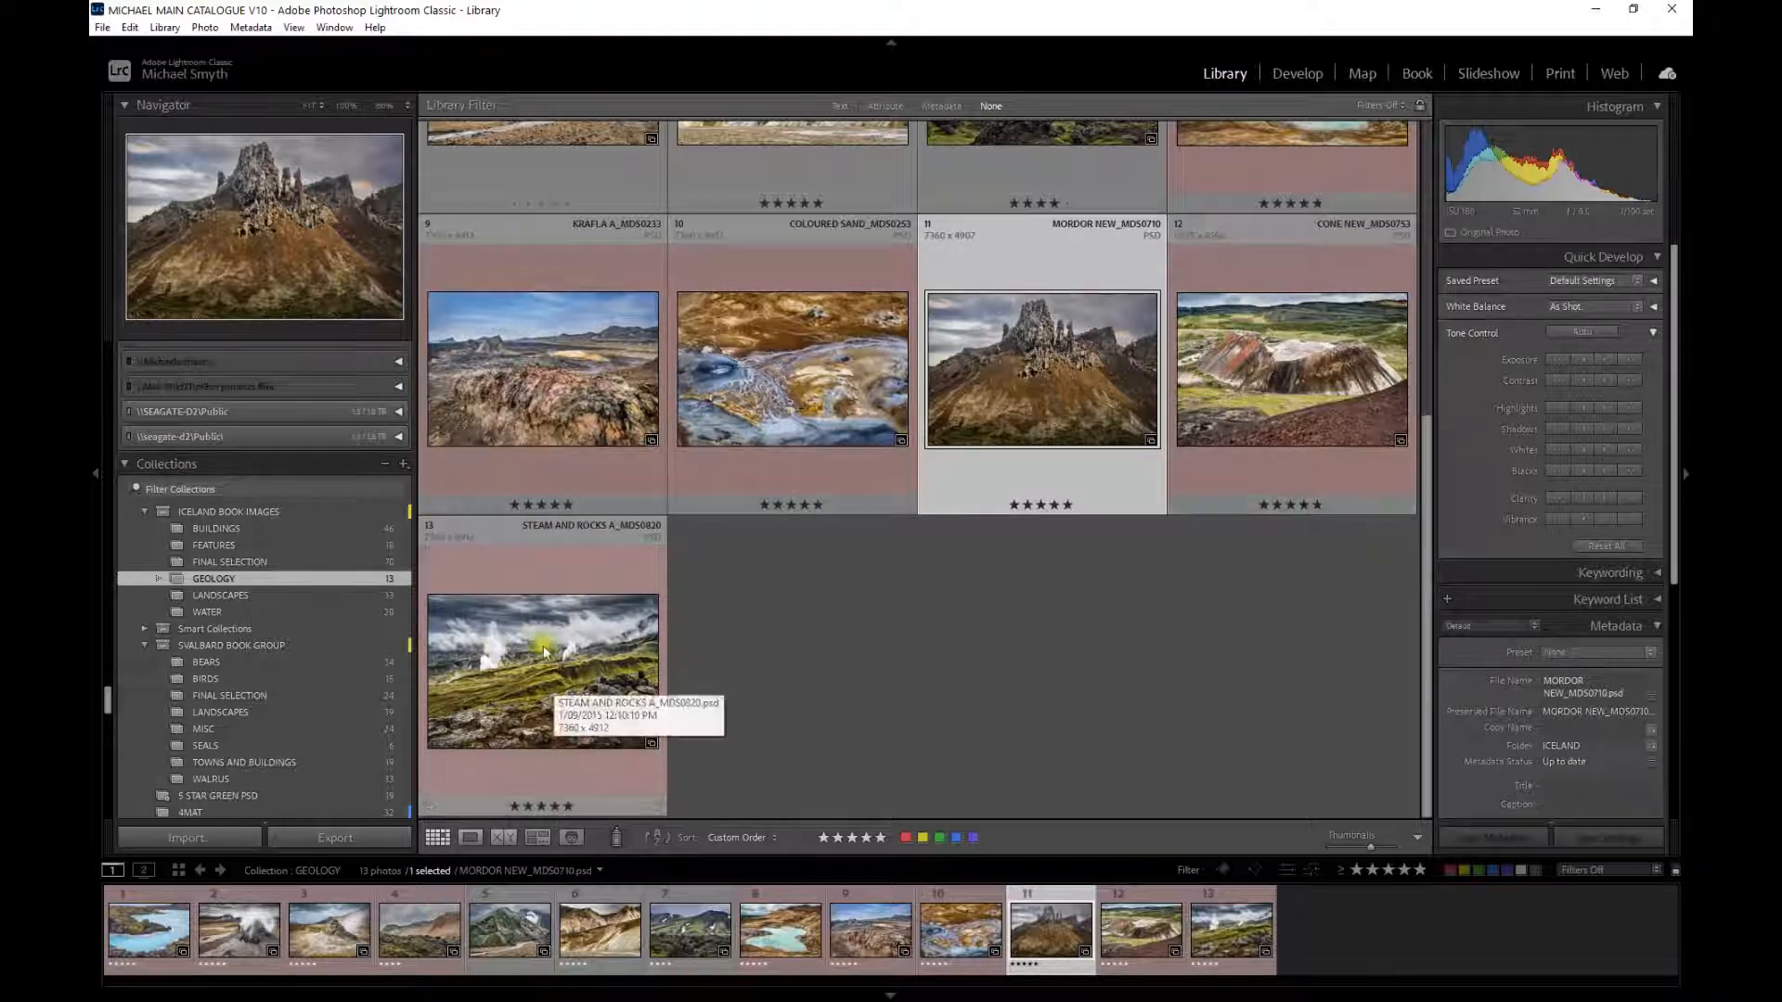
{"action": "scroll", "coordinate": [539, 685], "scroll_direction": "up", "scroll_amount": 5}
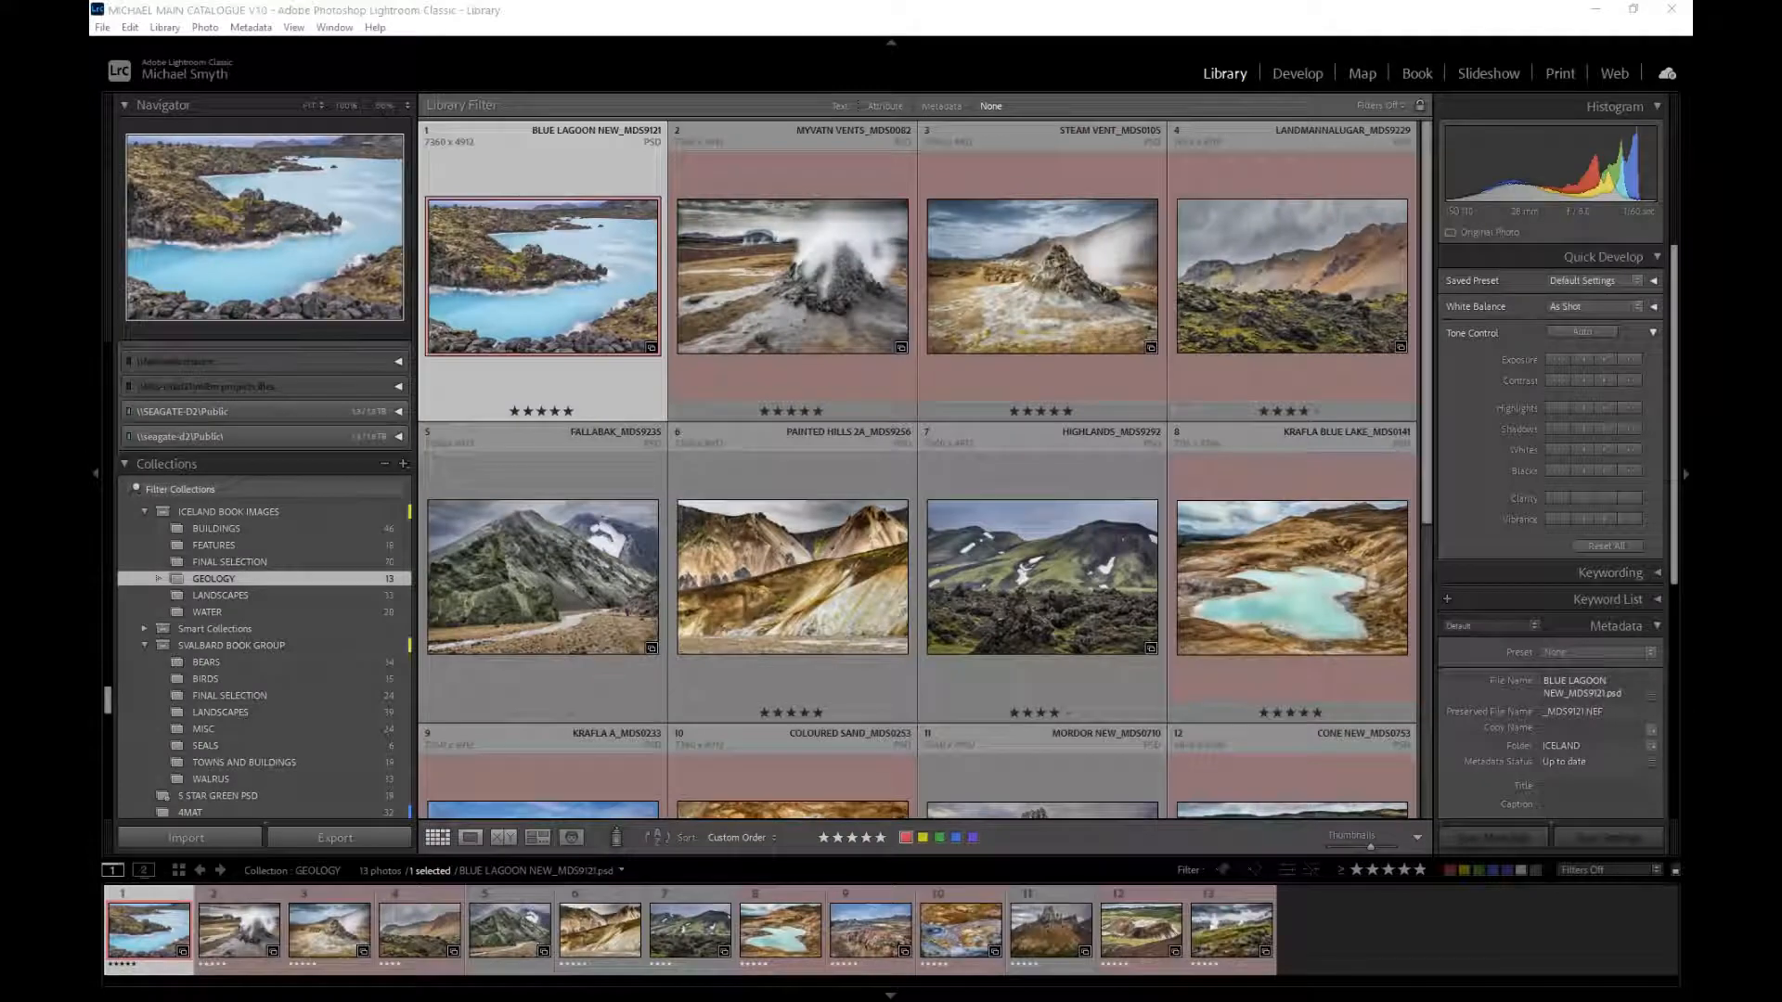
- Open the BUILDINGS collection and add its OLD CHURCH 3_MDS0879 photo to the FINAL SELECTION collection of the Iceland book set
{"action": "left_click", "coordinate": [217, 528]}
{"action": "scroll", "coordinate": [854, 500], "scroll_direction": "down", "scroll_amount": 5}
{"action": "scroll", "coordinate": [854, 500], "scroll_direction": "down", "scroll_amount": 3}
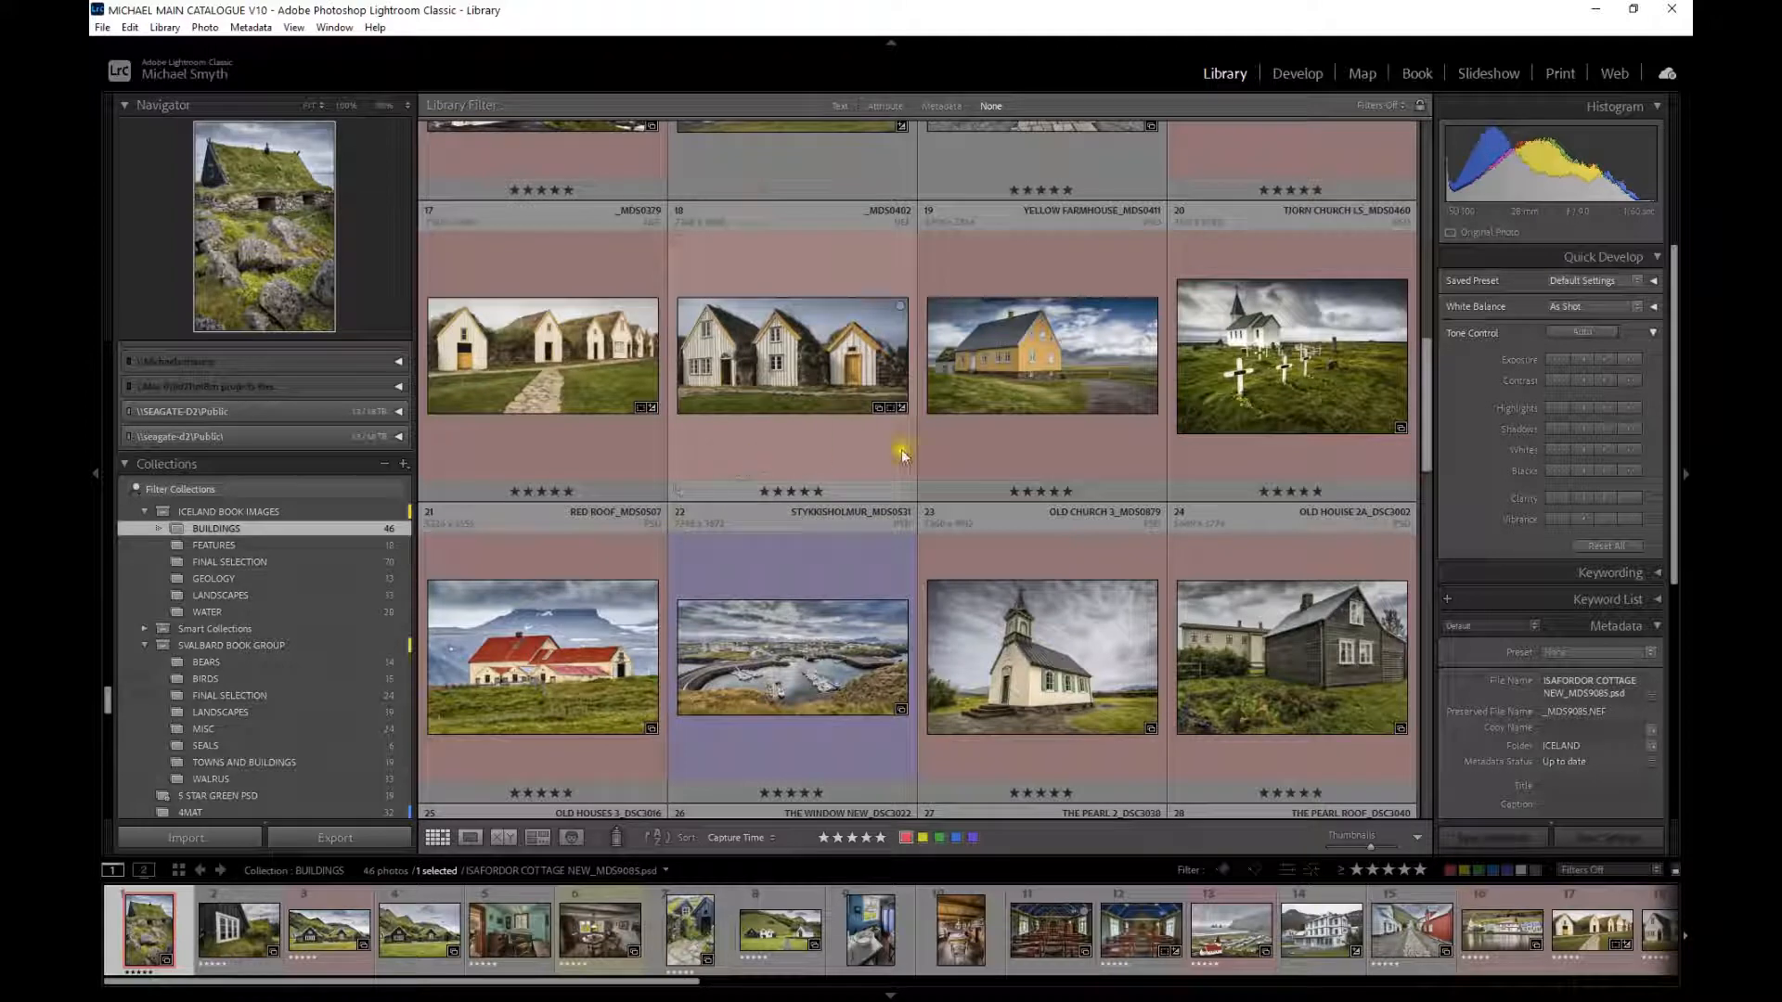
{"action": "scroll", "coordinate": [952, 446], "scroll_direction": "down", "scroll_amount": 2}
{"action": "scroll", "coordinate": [953, 445], "scroll_direction": "down", "scroll_amount": 2}
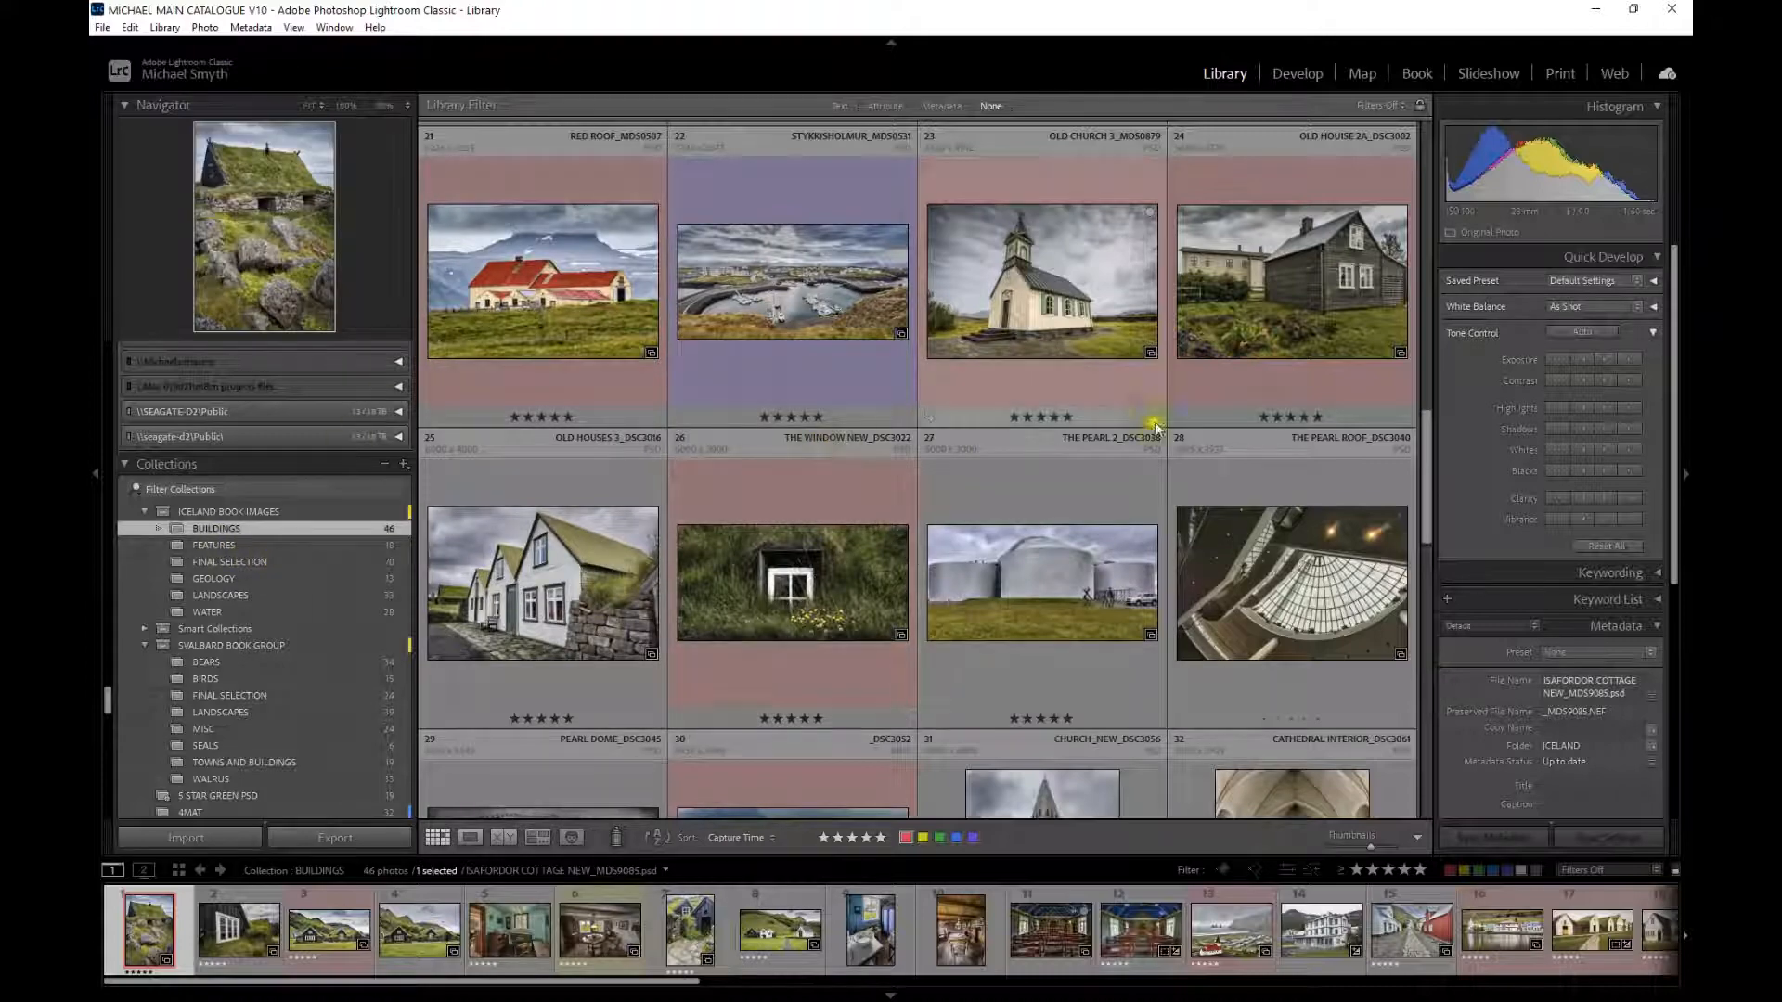
{"action": "scroll", "coordinate": [1127, 438], "scroll_direction": "down", "scroll_amount": 3}
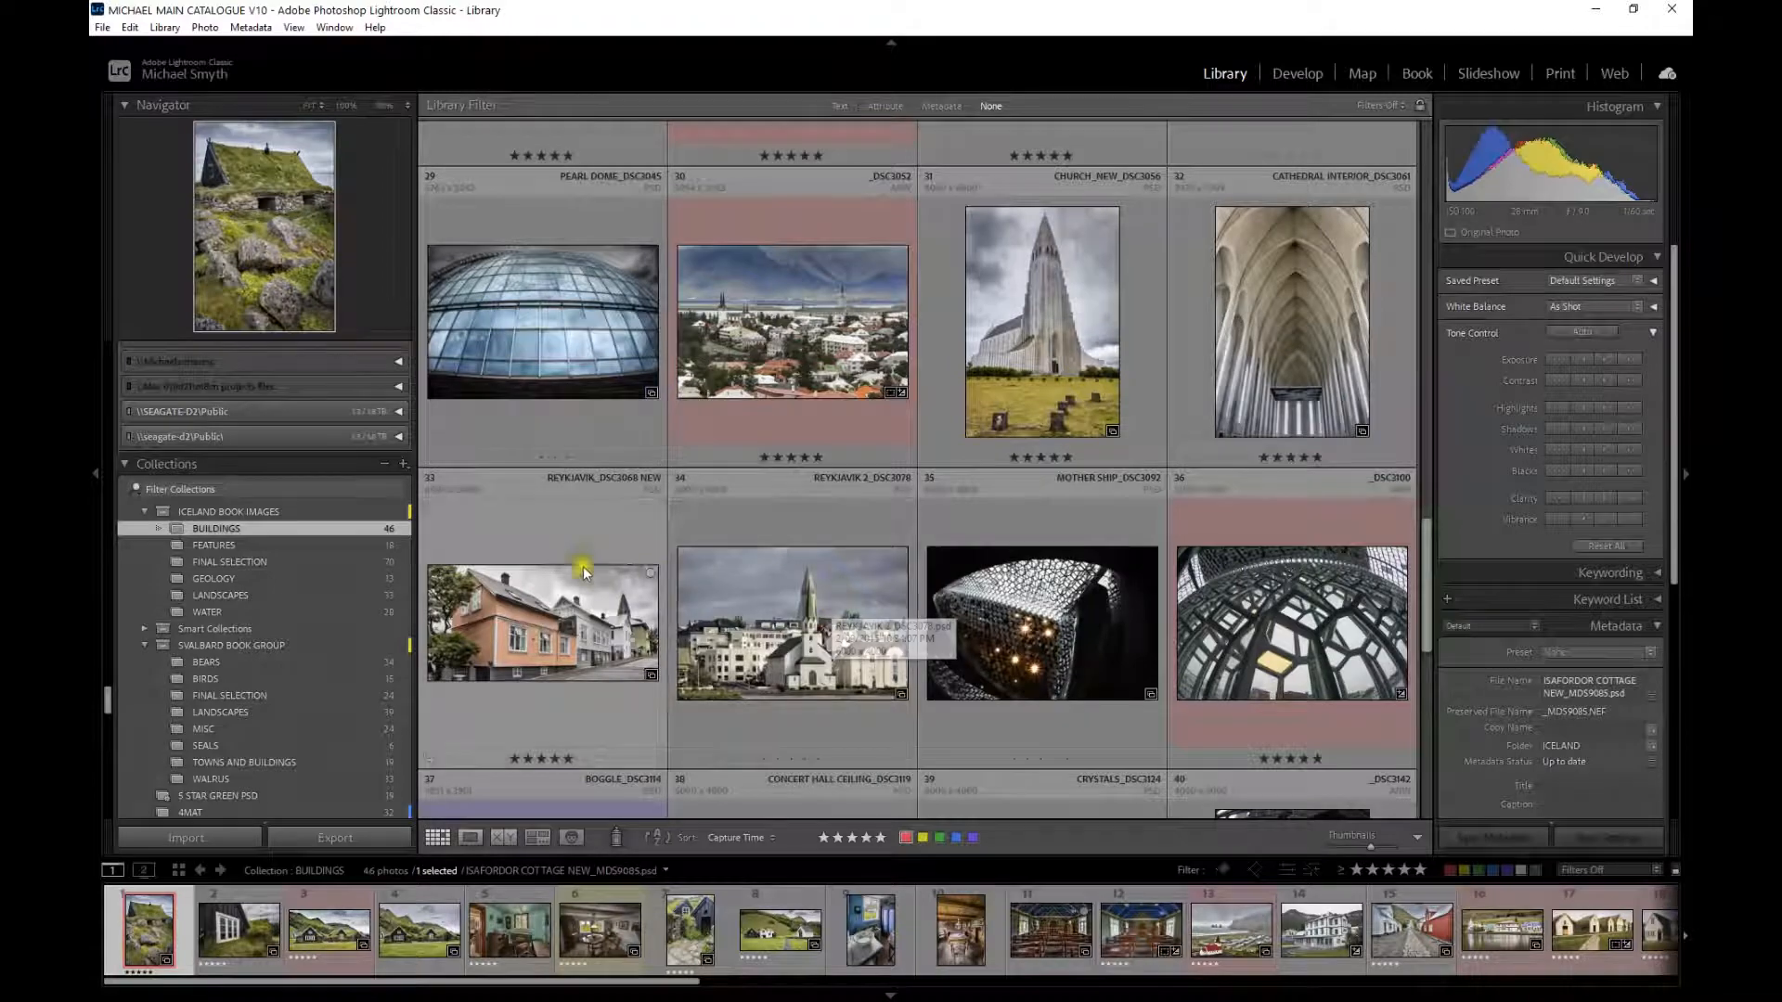
{"action": "scroll", "coordinate": [675, 419], "scroll_direction": "up", "scroll_amount": 5}
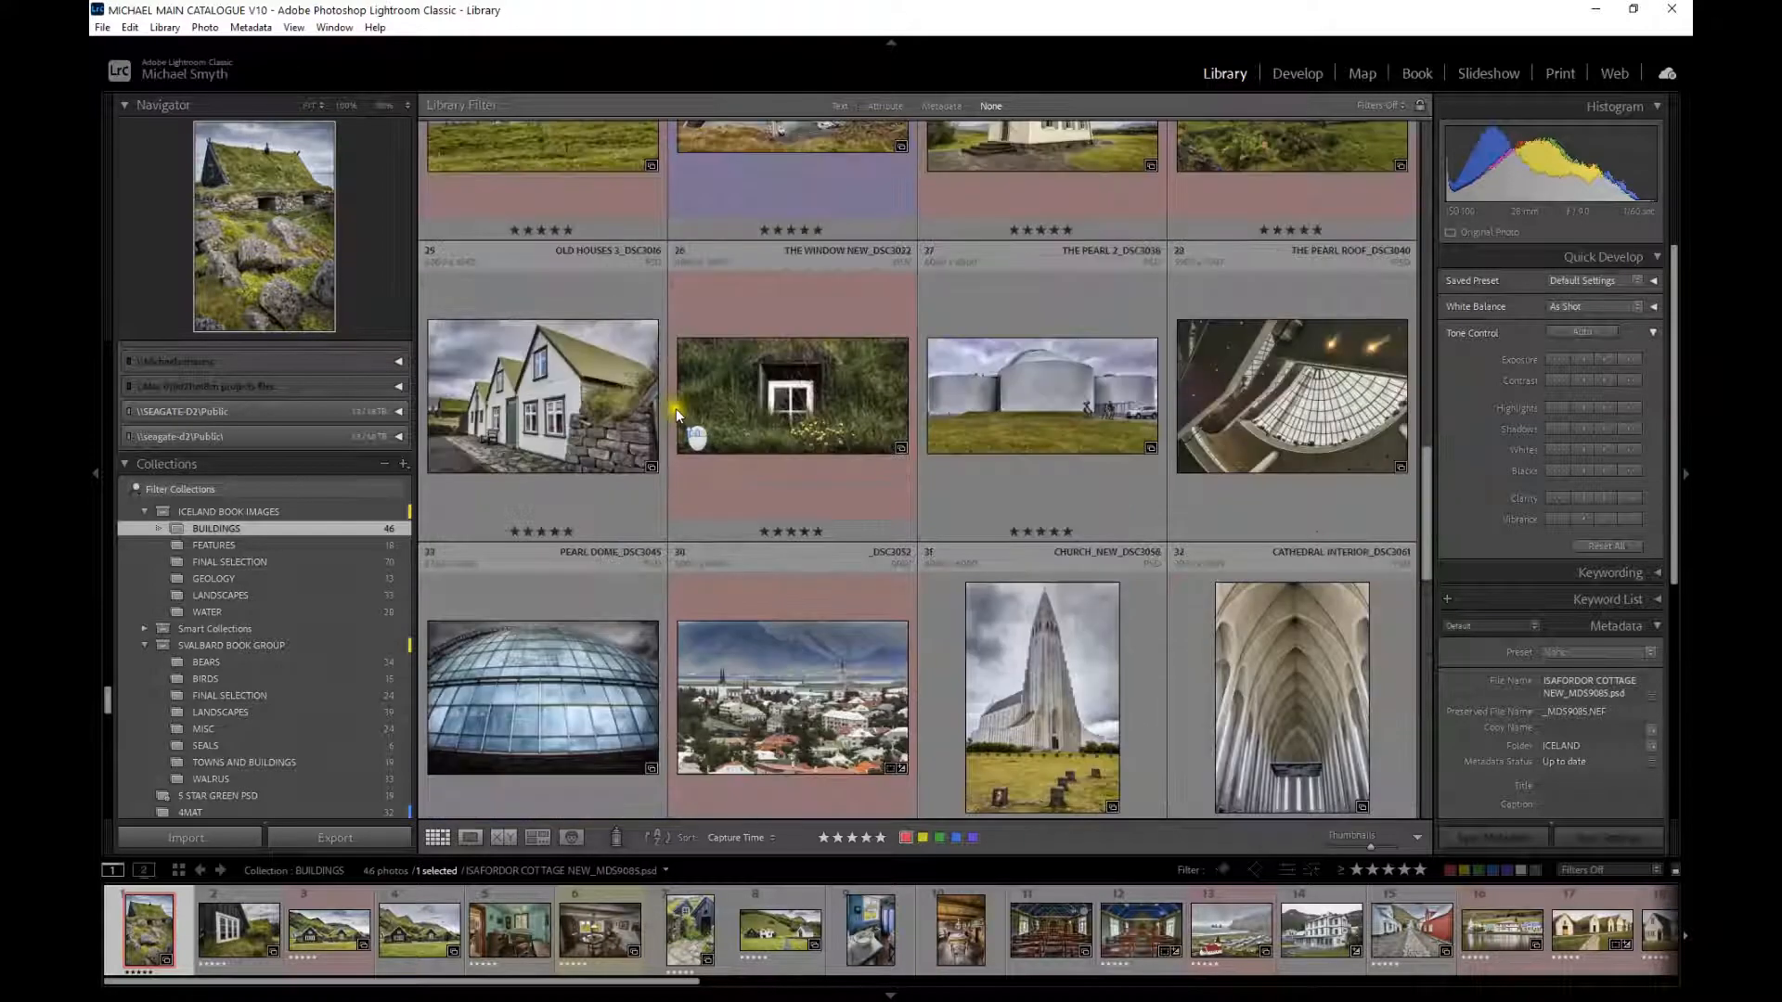
{"action": "scroll", "coordinate": [722, 391], "scroll_direction": "up", "scroll_amount": 2}
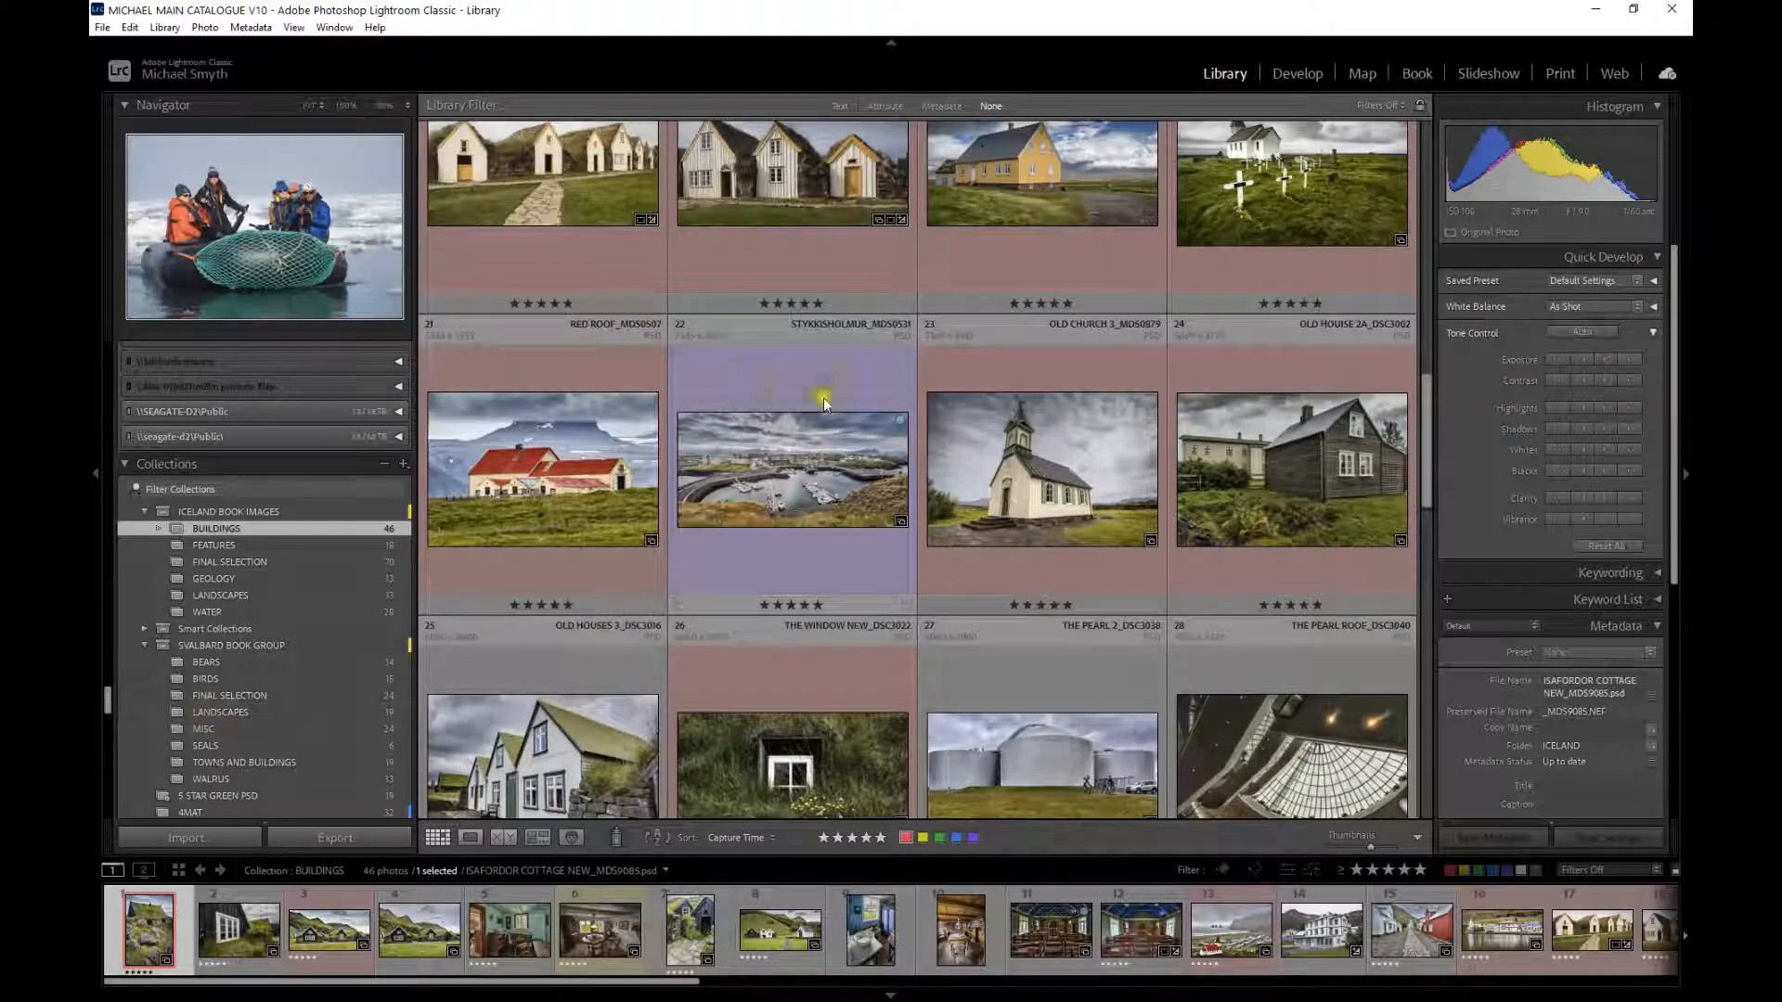
{"action": "left_click", "coordinate": [1035, 508]}
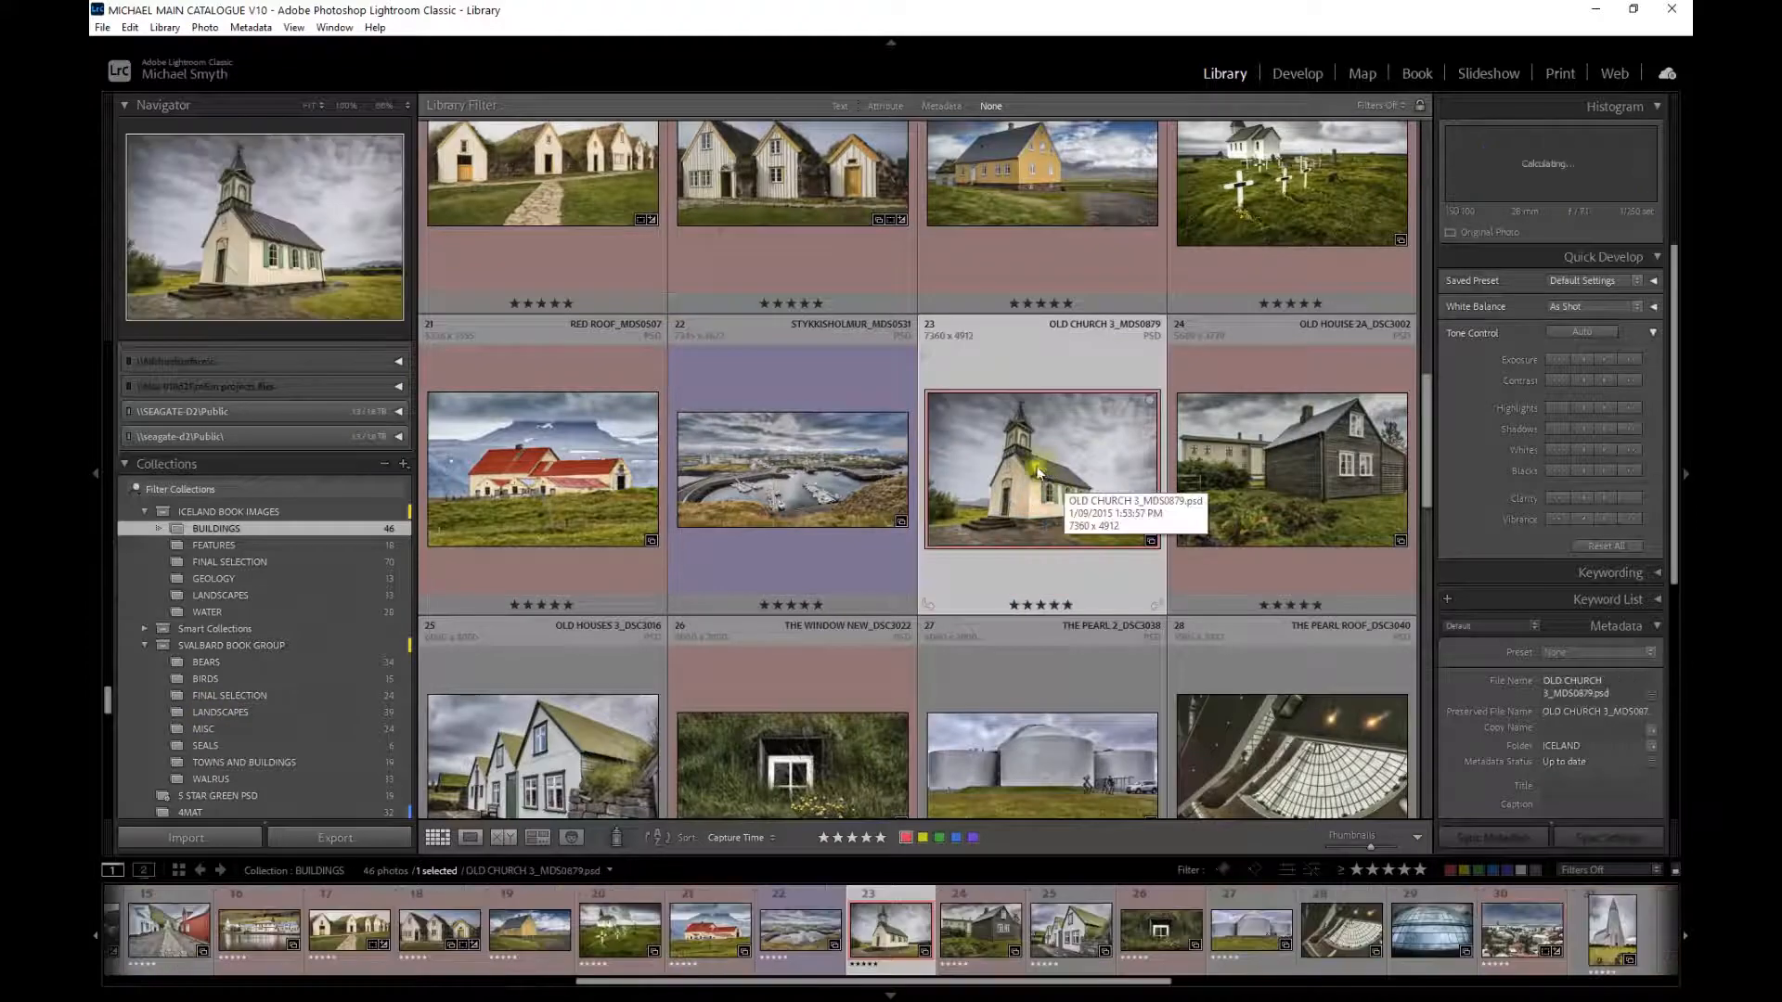
{"action": "left_click_drag", "start_coordinate": [1002, 474], "coordinate": [351, 565]}
- Open the FINAL SELECTION collection and look through the photos chosen for the Iceland book
{"action": "left_click", "coordinate": [351, 561]}
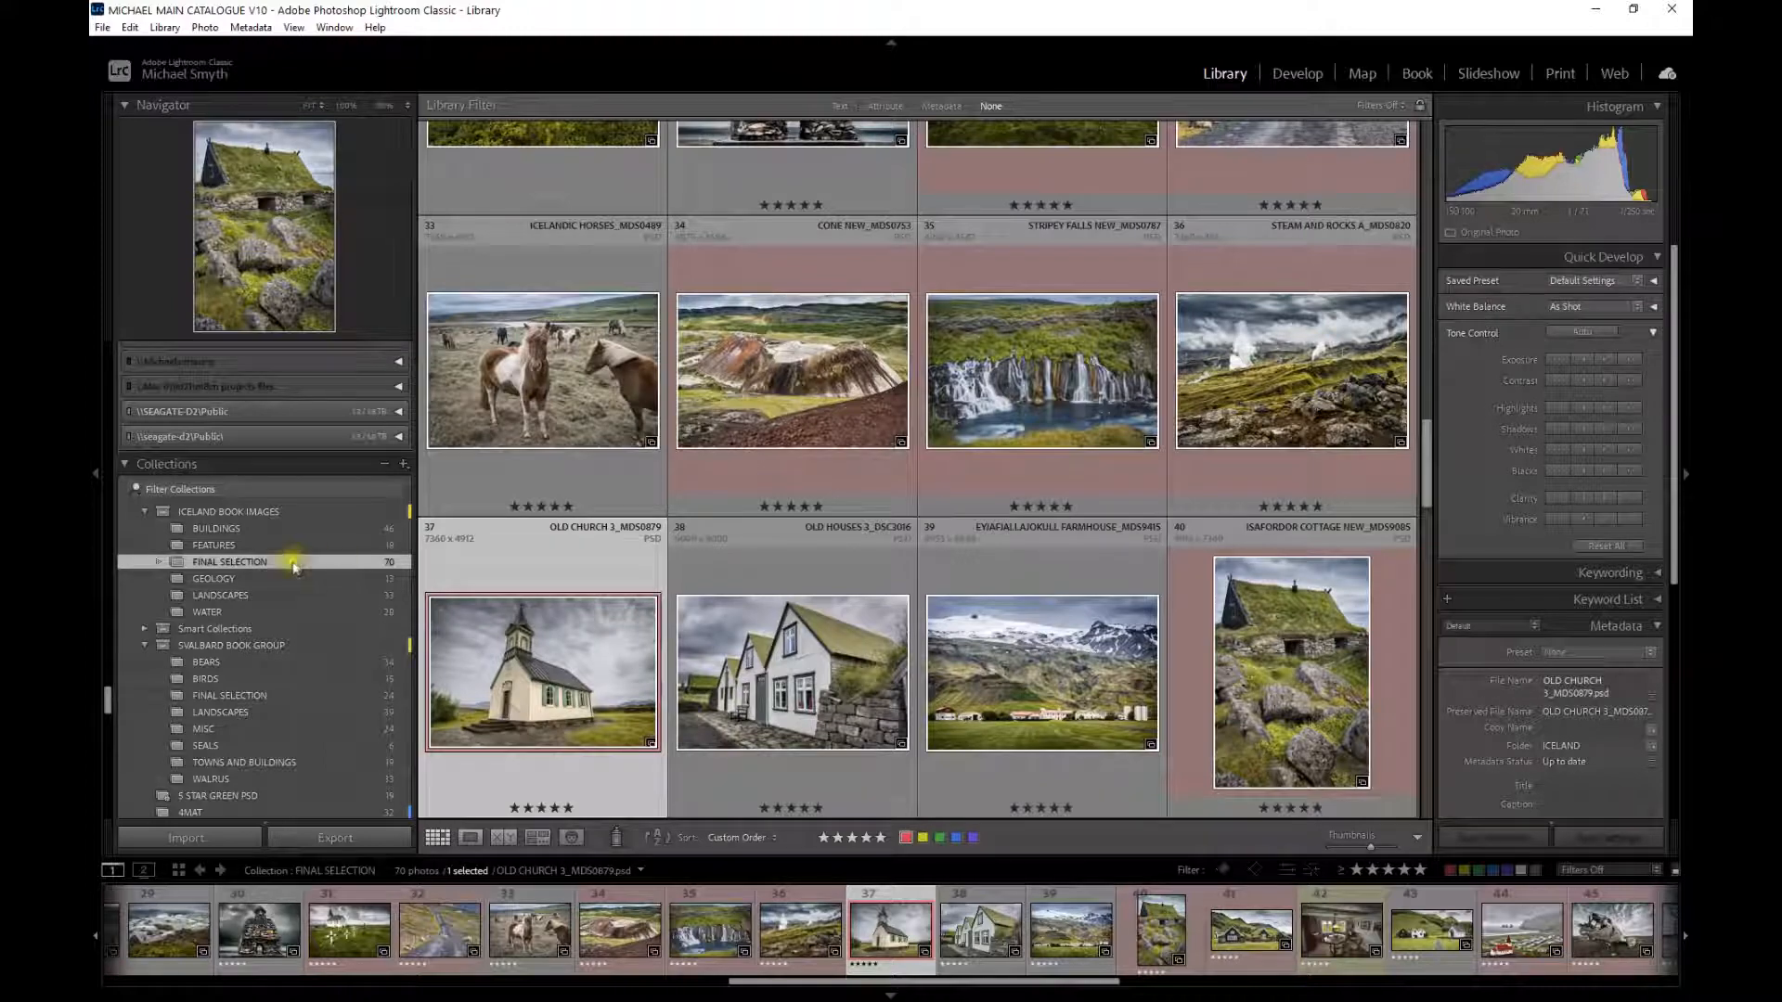
{"action": "scroll", "coordinate": [812, 455], "scroll_direction": "down", "scroll_amount": 10}
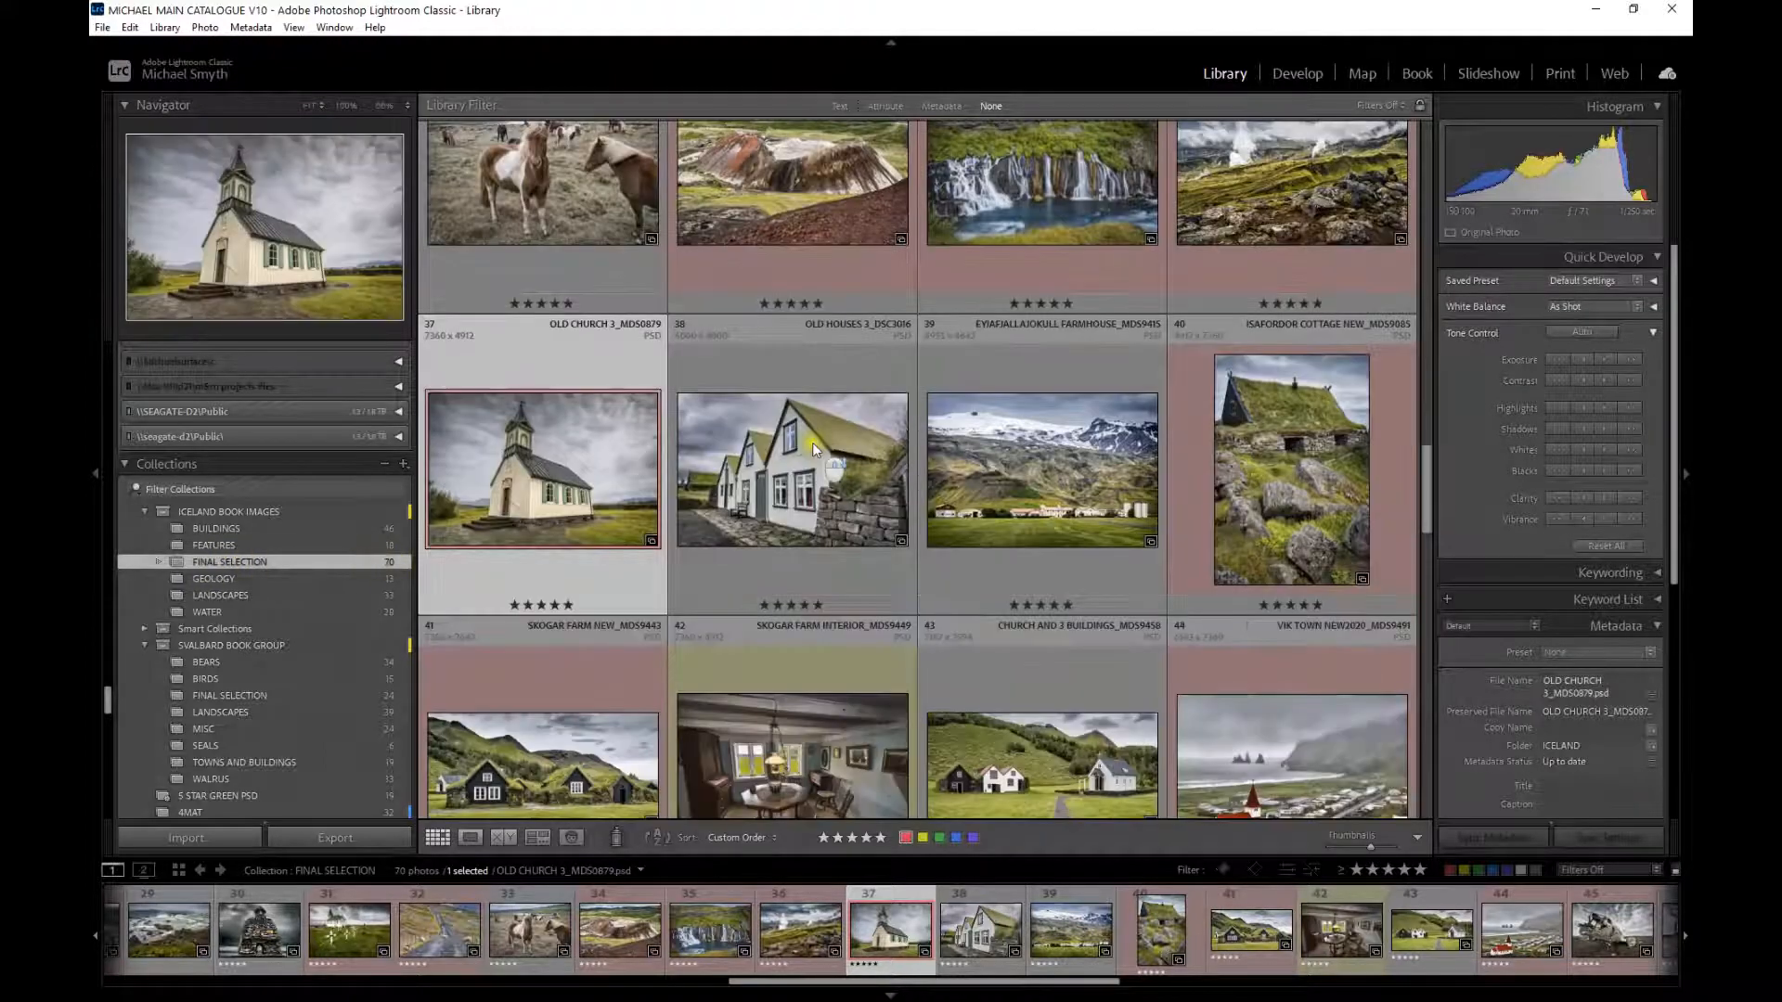
{"action": "scroll", "coordinate": [804, 429], "scroll_direction": "up", "scroll_amount": 15}
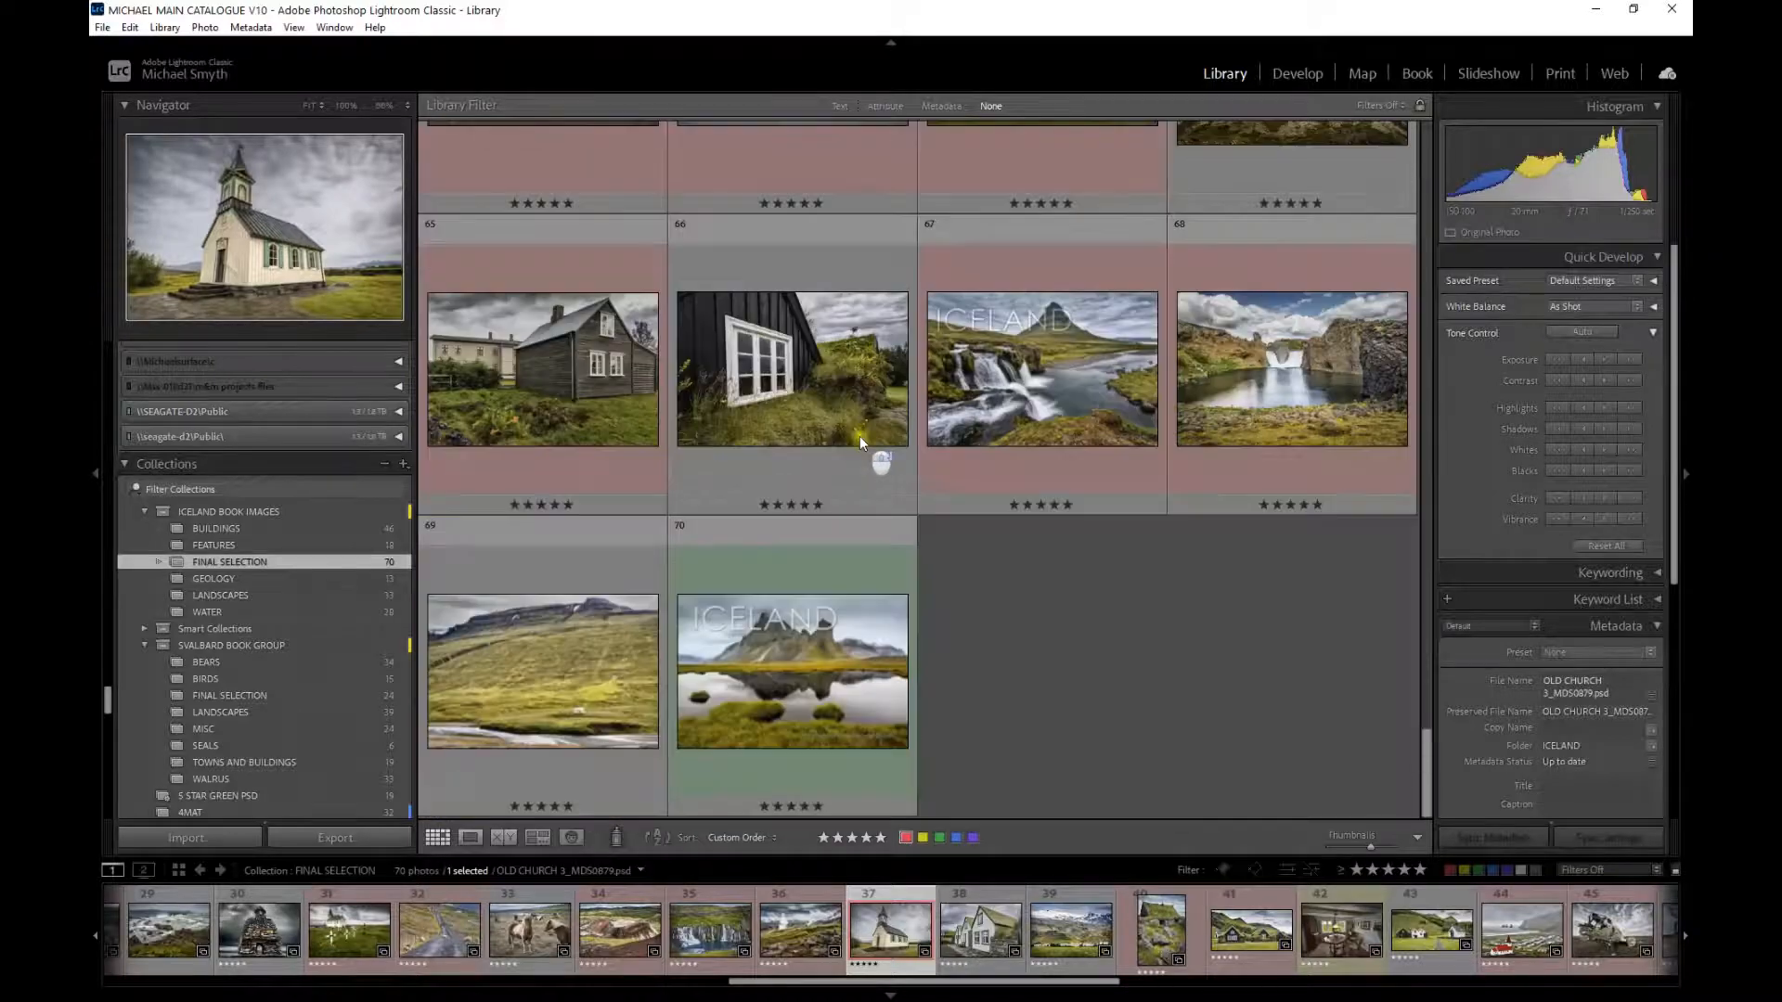
{"action": "scroll", "coordinate": [849, 383], "scroll_direction": "up", "scroll_amount": 5}
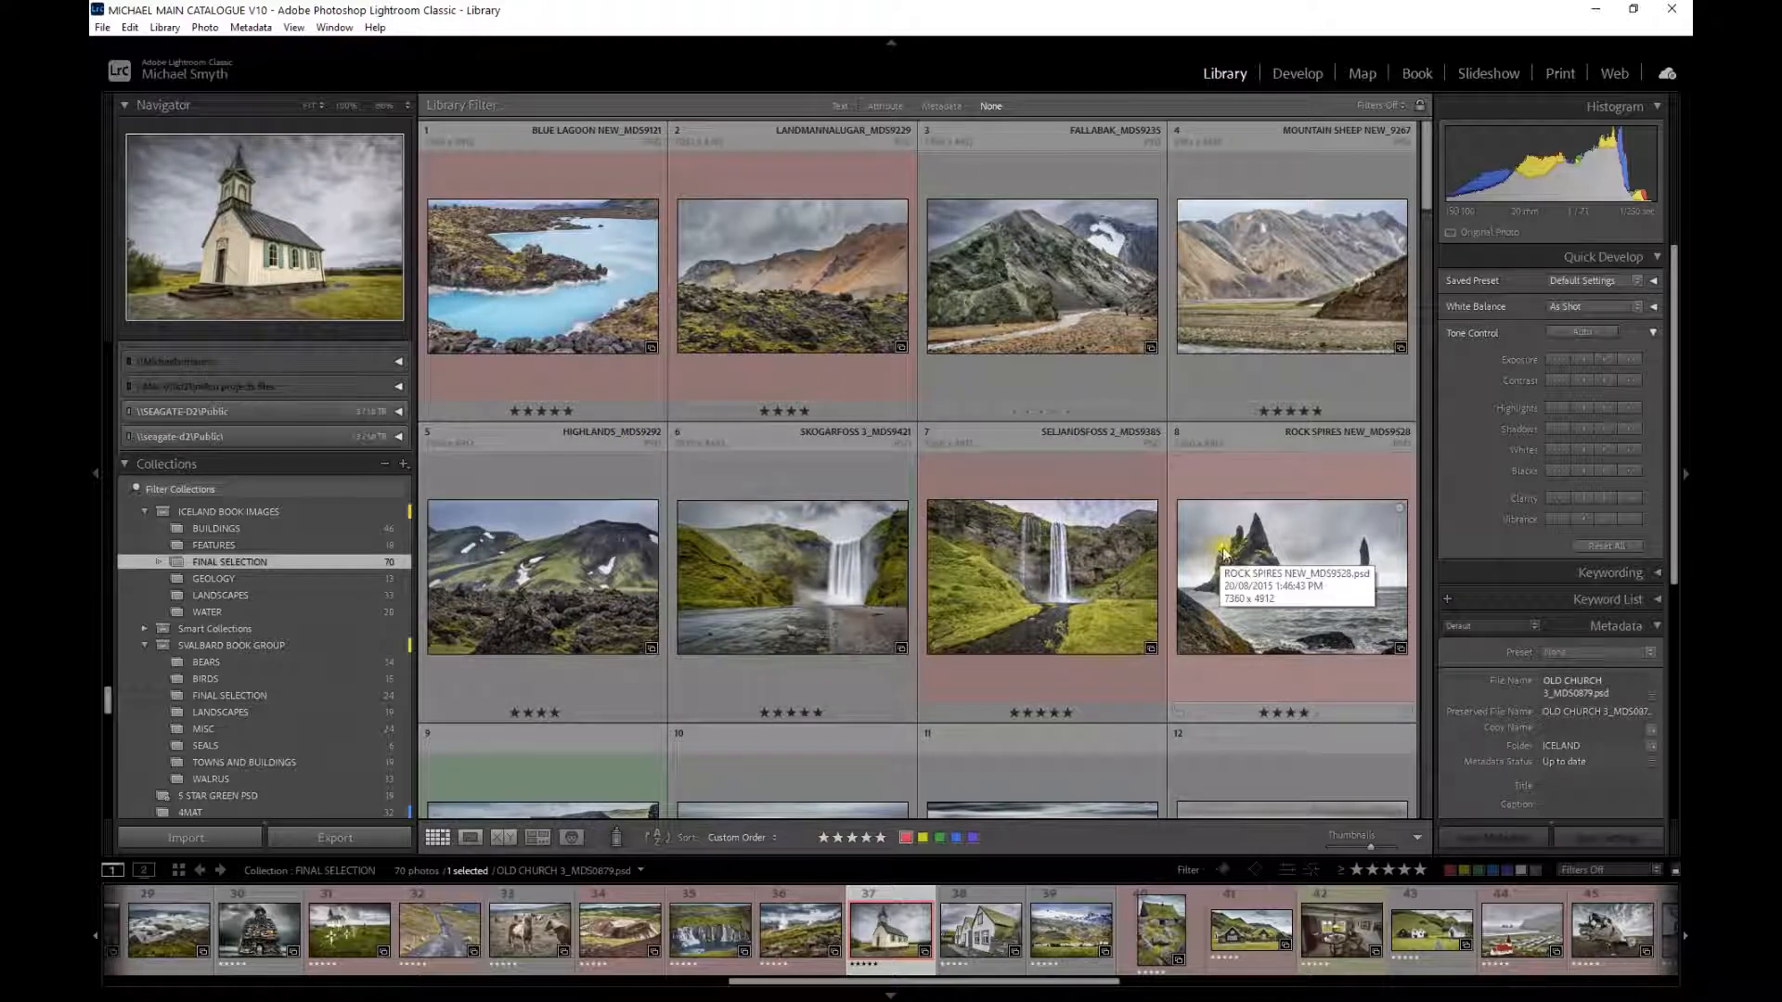
{"action": "scroll", "coordinate": [804, 401], "scroll_direction": "down", "scroll_amount": 2}
{"action": "scroll", "coordinate": [804, 401], "scroll_direction": "down", "scroll_amount": 10}
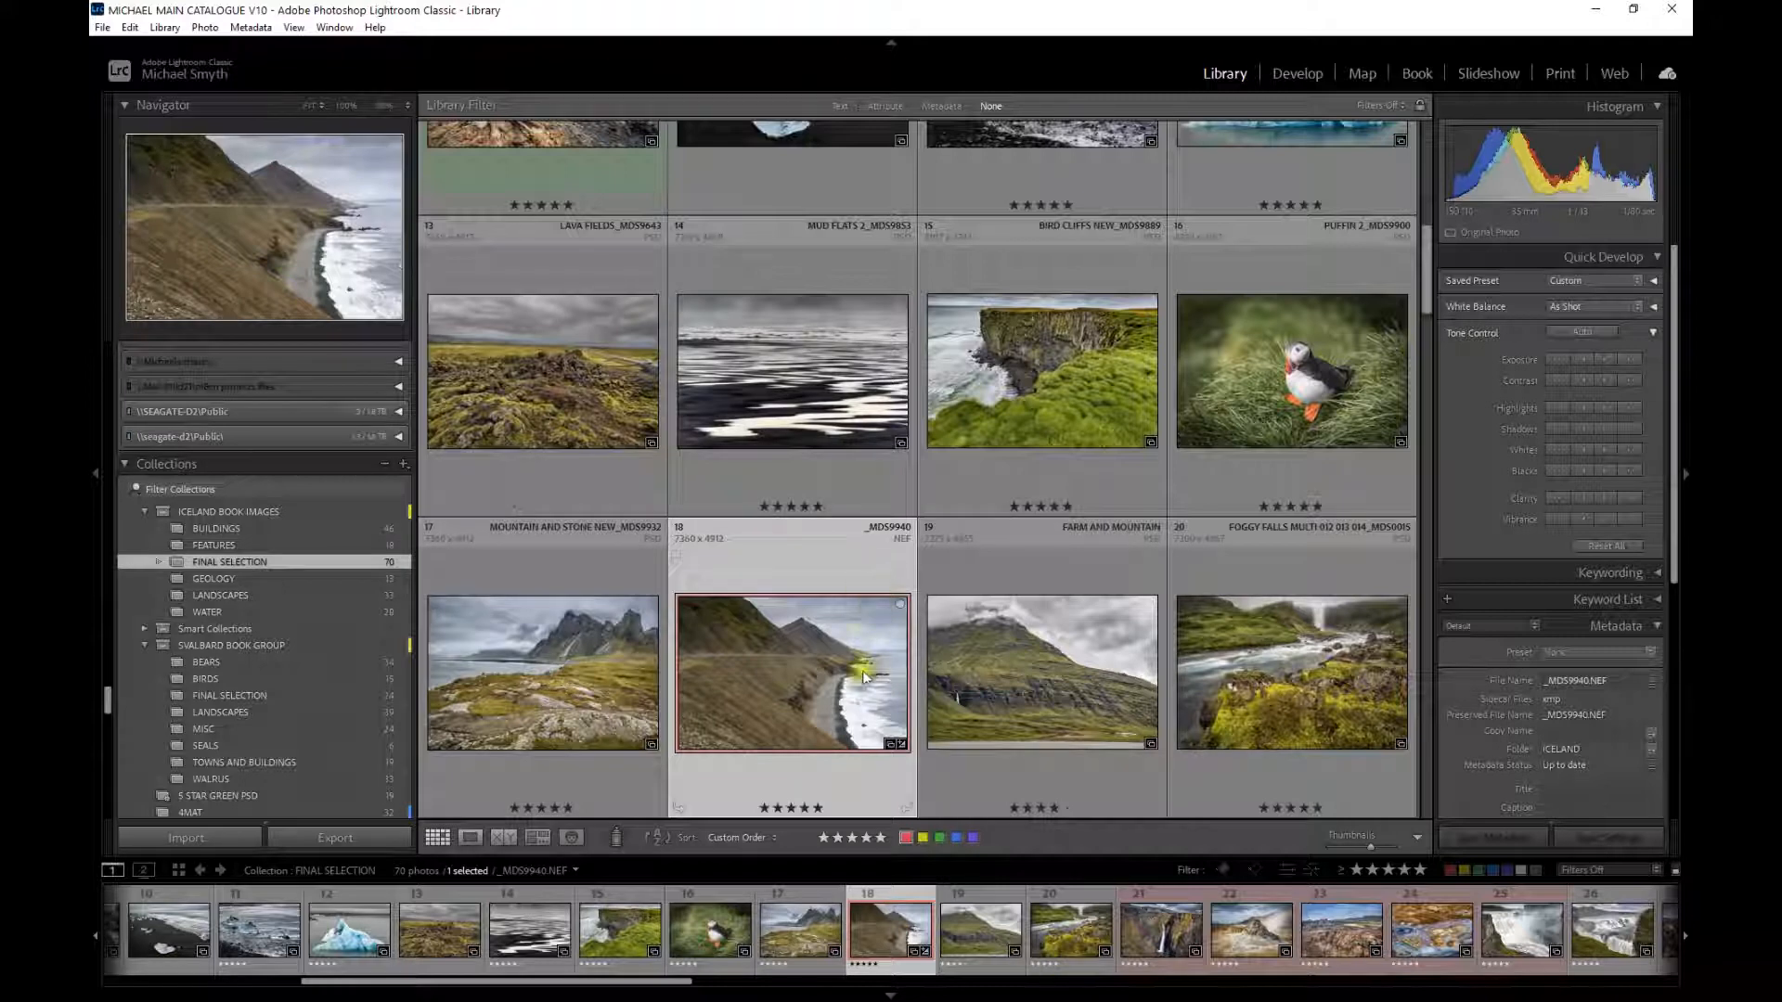
- Open the coastal road photo _MDS9940 from the FINAL SELECTION collection for editing in Photoshop and switch to it
{"action": "left_click", "coordinate": [806, 598]}
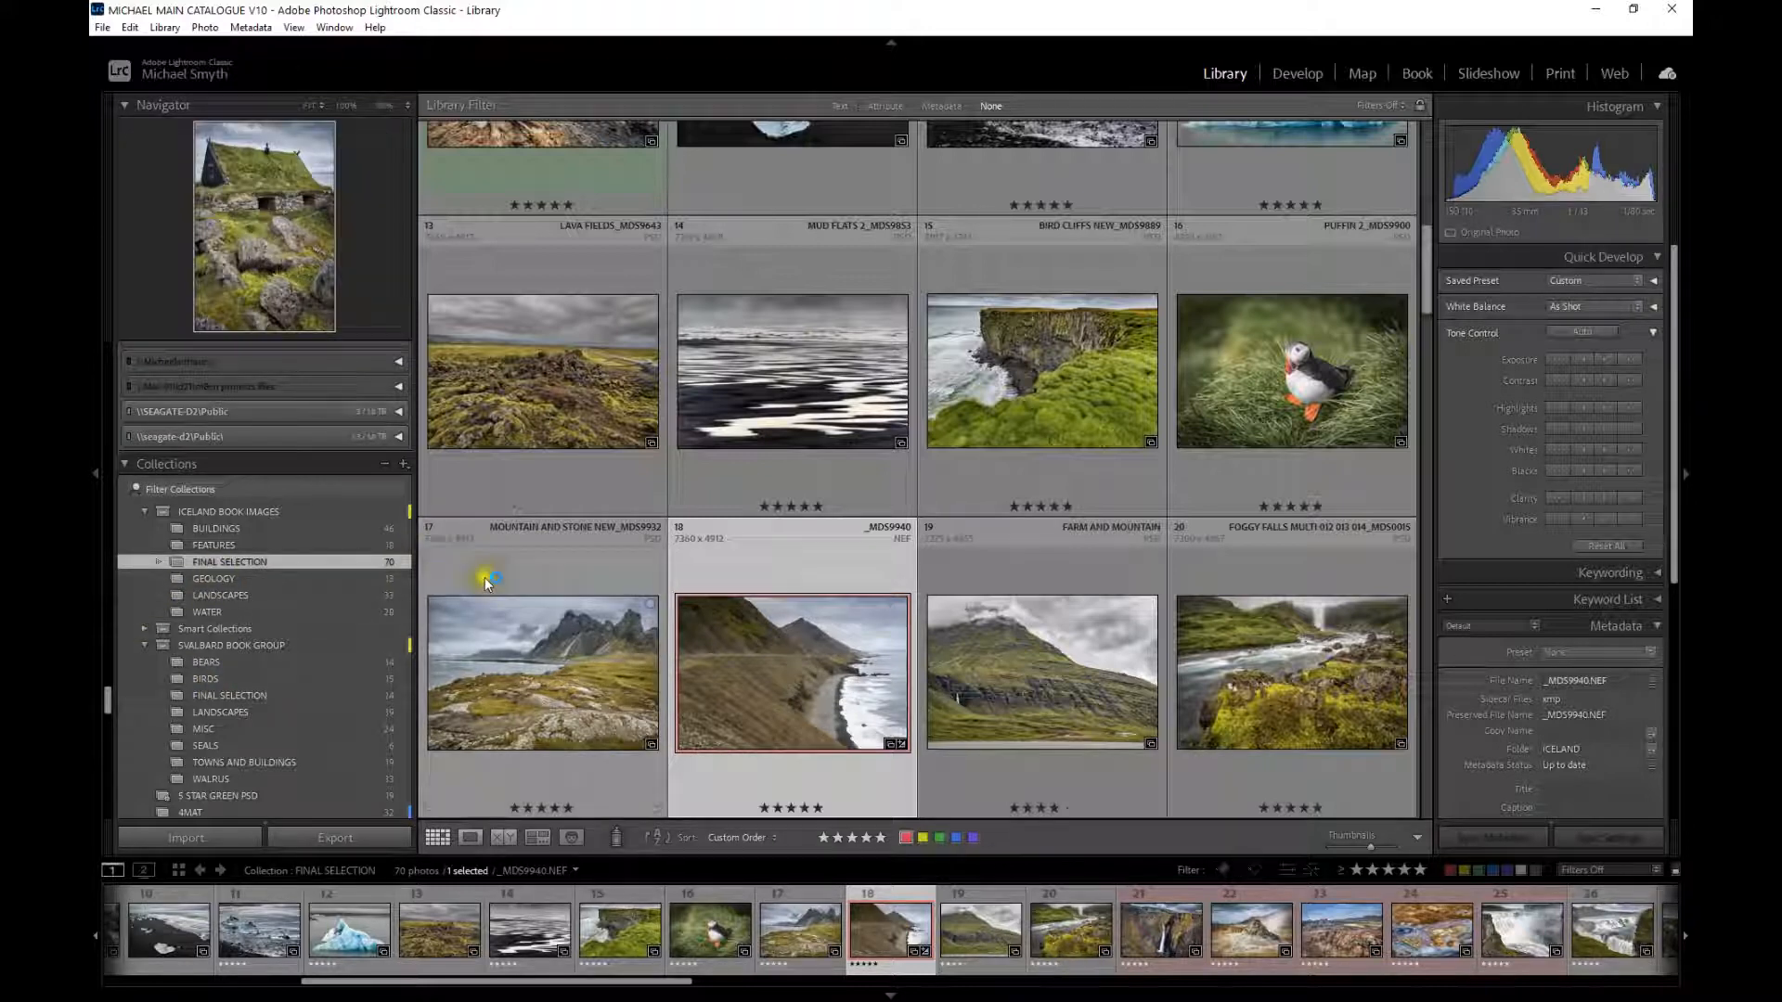
{"action": "right_click", "coordinate": [800, 684]}
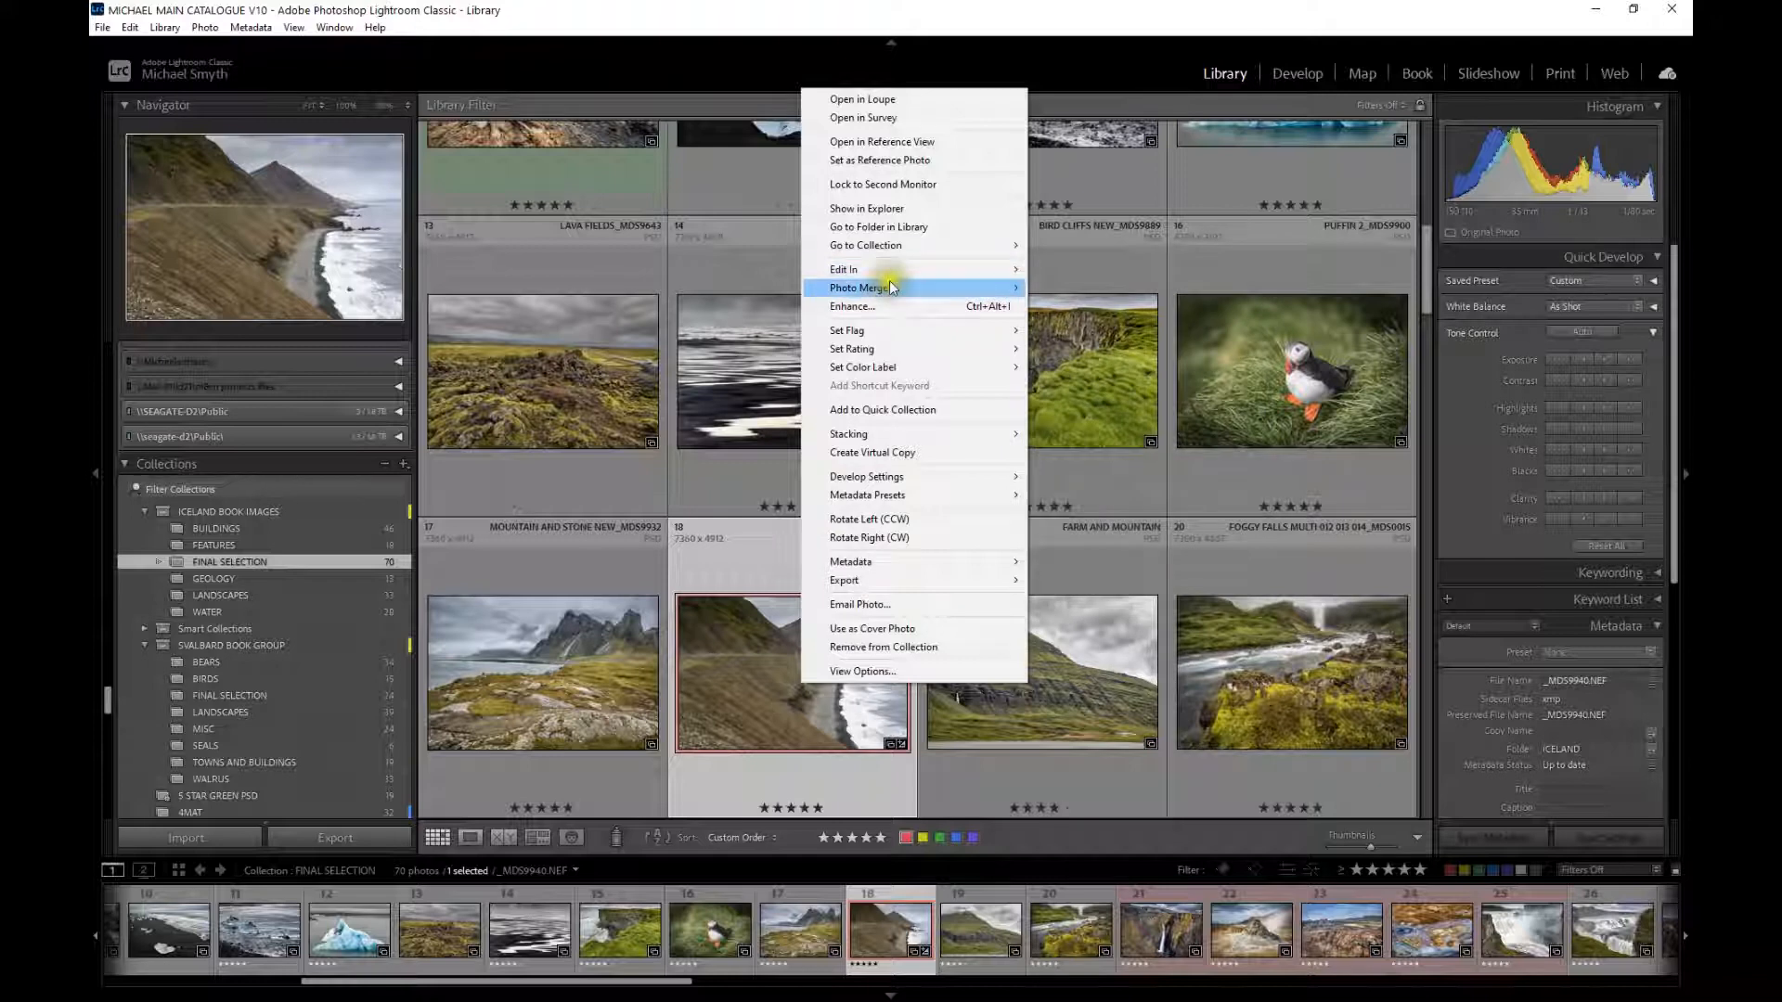
{"action": "mouse_move", "coordinate": [892, 269]}
{"action": "left_click", "coordinate": [1054, 275]}
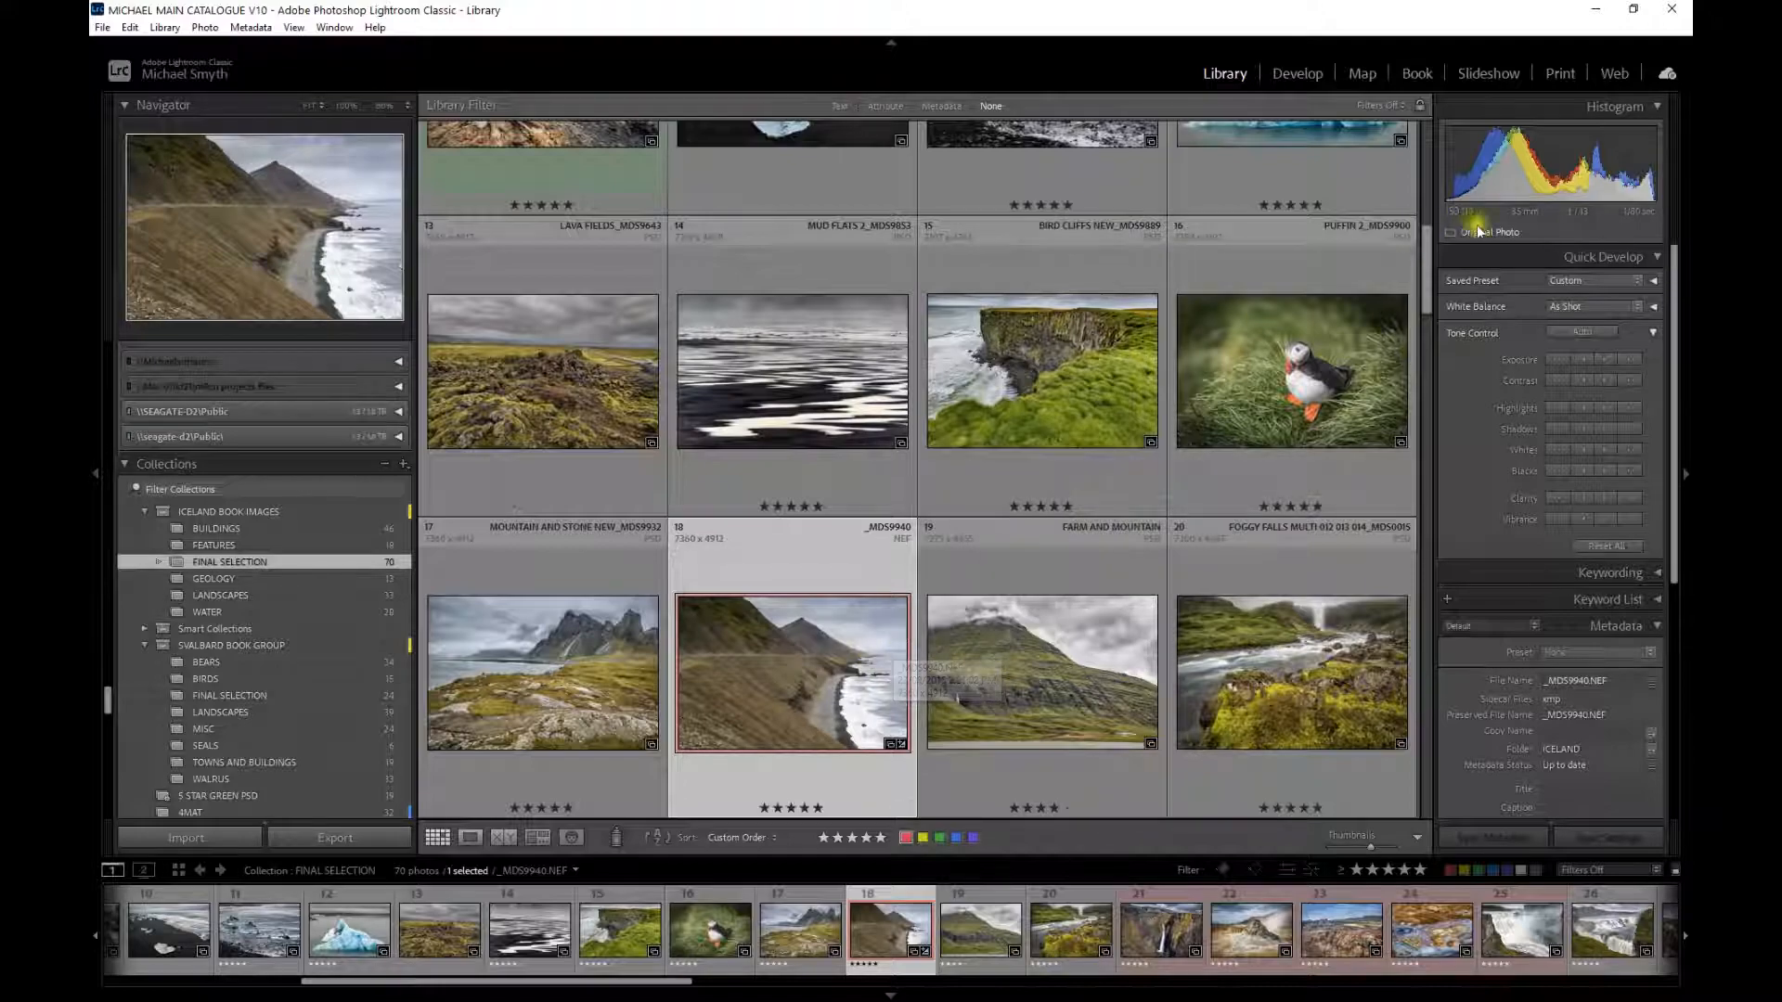
{"action": "left_click", "coordinate": [1584, 7]}
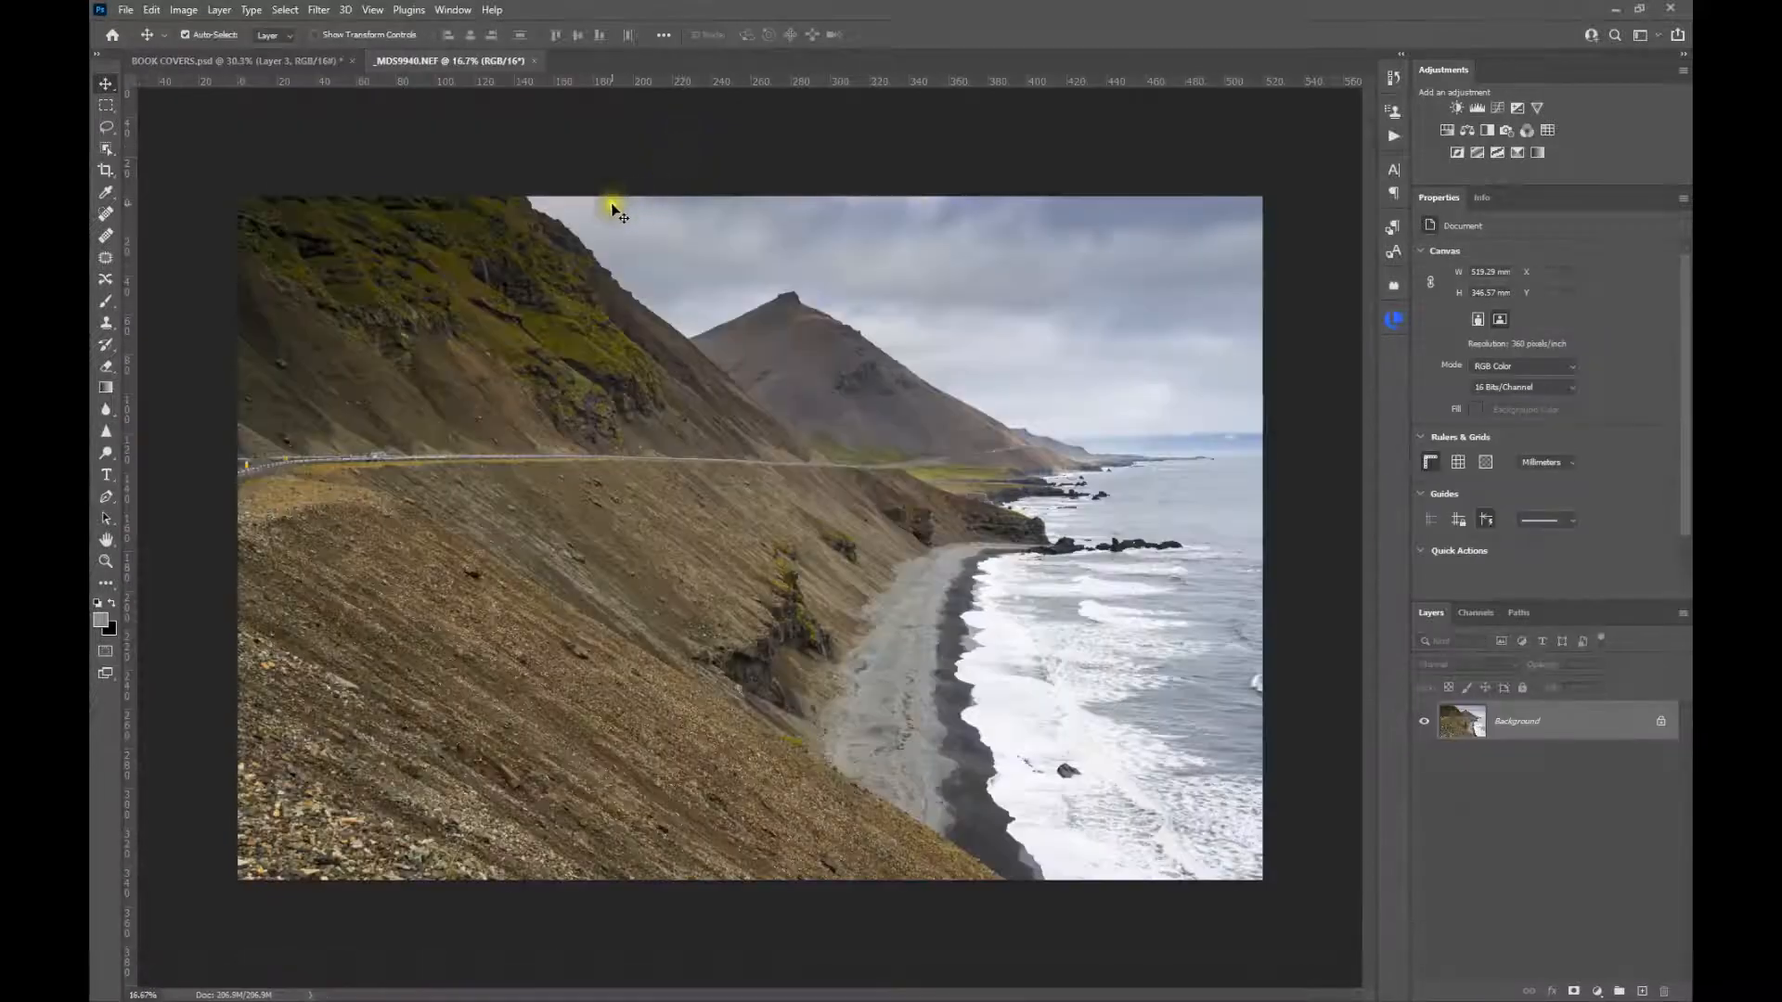
- Start saving the coastal road photo under a new file and choose the ICELAND folder inside ARCTIC 2015 as its location
{"action": "scroll", "coordinate": [612, 210], "scroll_direction": "up", "scroll_amount": 1}
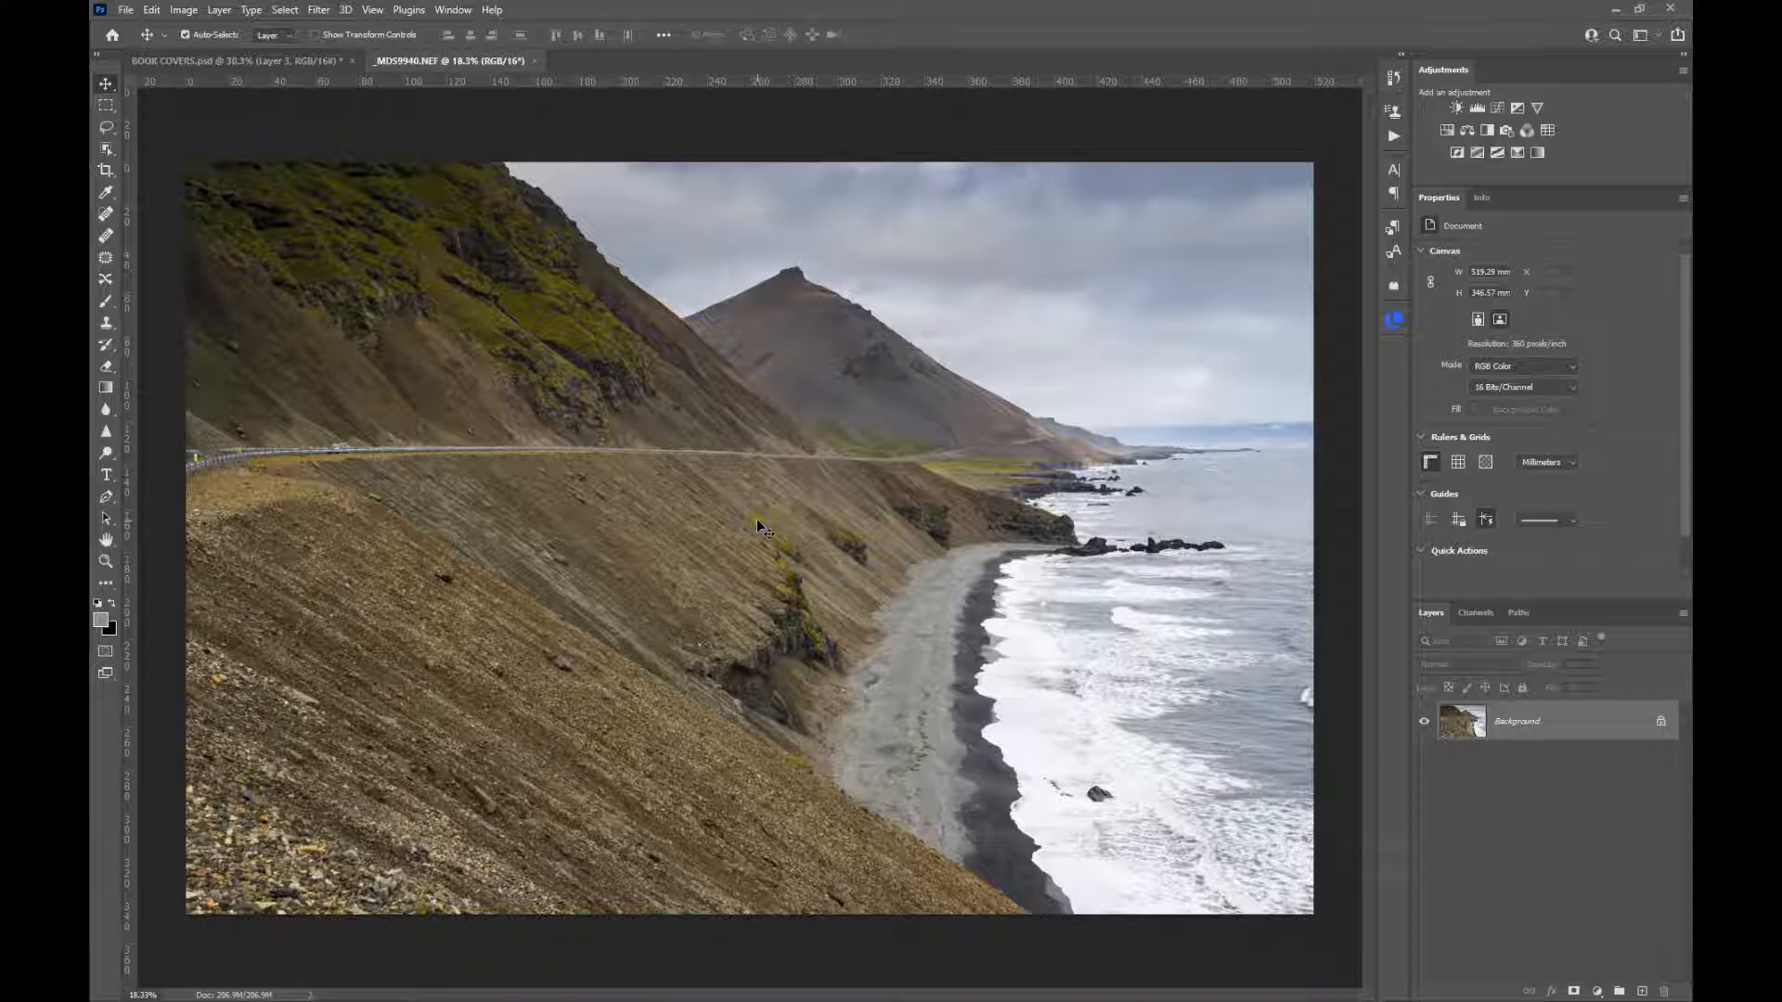
{"action": "left_click", "coordinate": [127, 11]}
{"action": "left_click", "coordinate": [177, 215]}
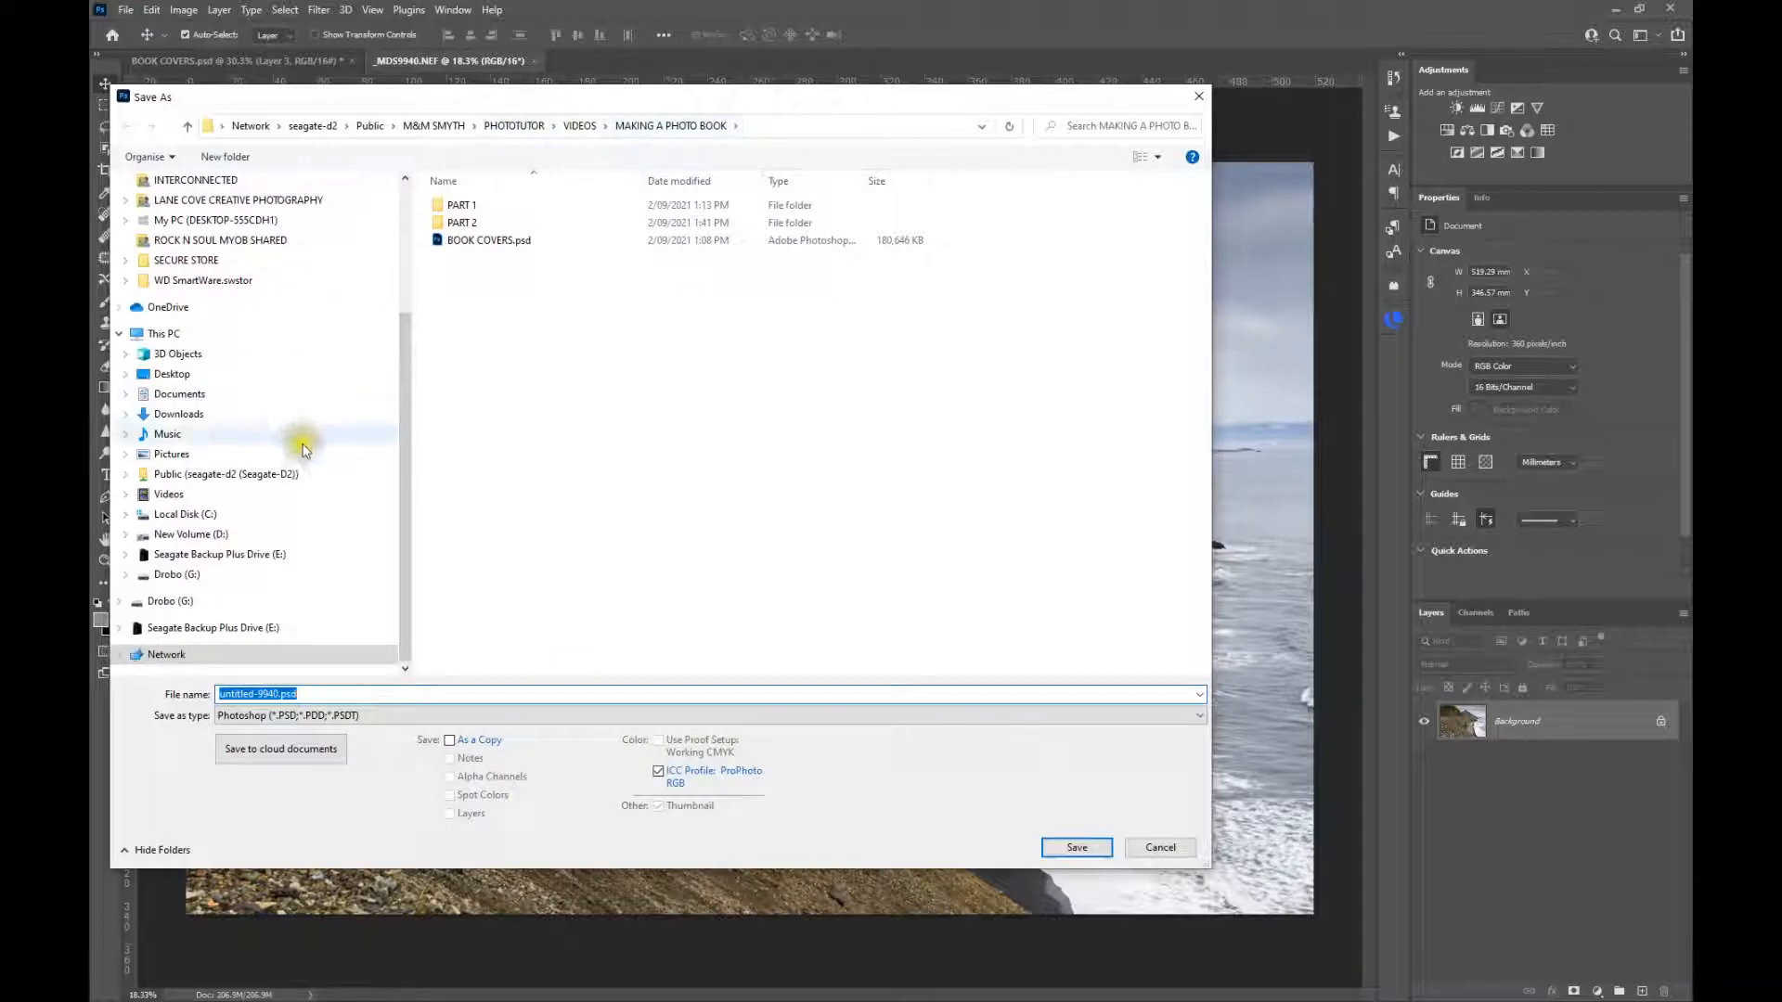
{"action": "left_click", "coordinate": [126, 534]}
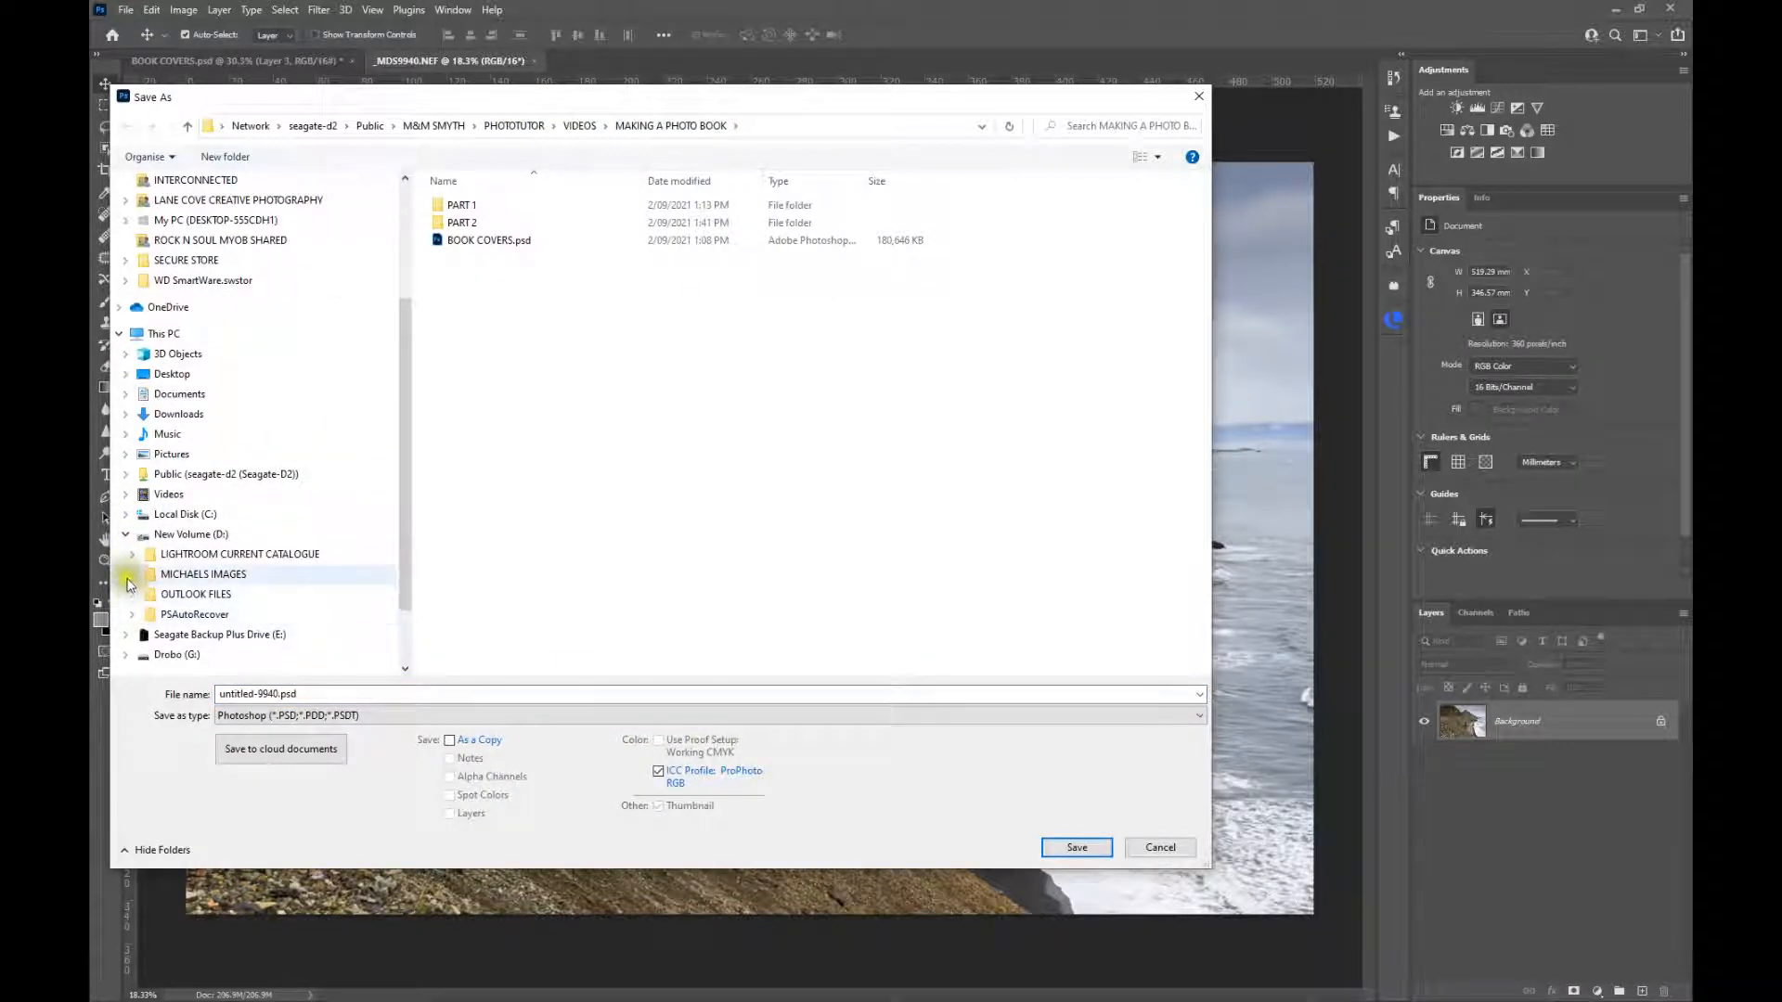
{"action": "left_click", "coordinate": [132, 575]}
{"action": "scroll", "coordinate": [234, 362], "scroll_direction": "up", "scroll_amount": 2}
{"action": "scroll", "coordinate": [232, 360], "scroll_direction": "up", "scroll_amount": 1}
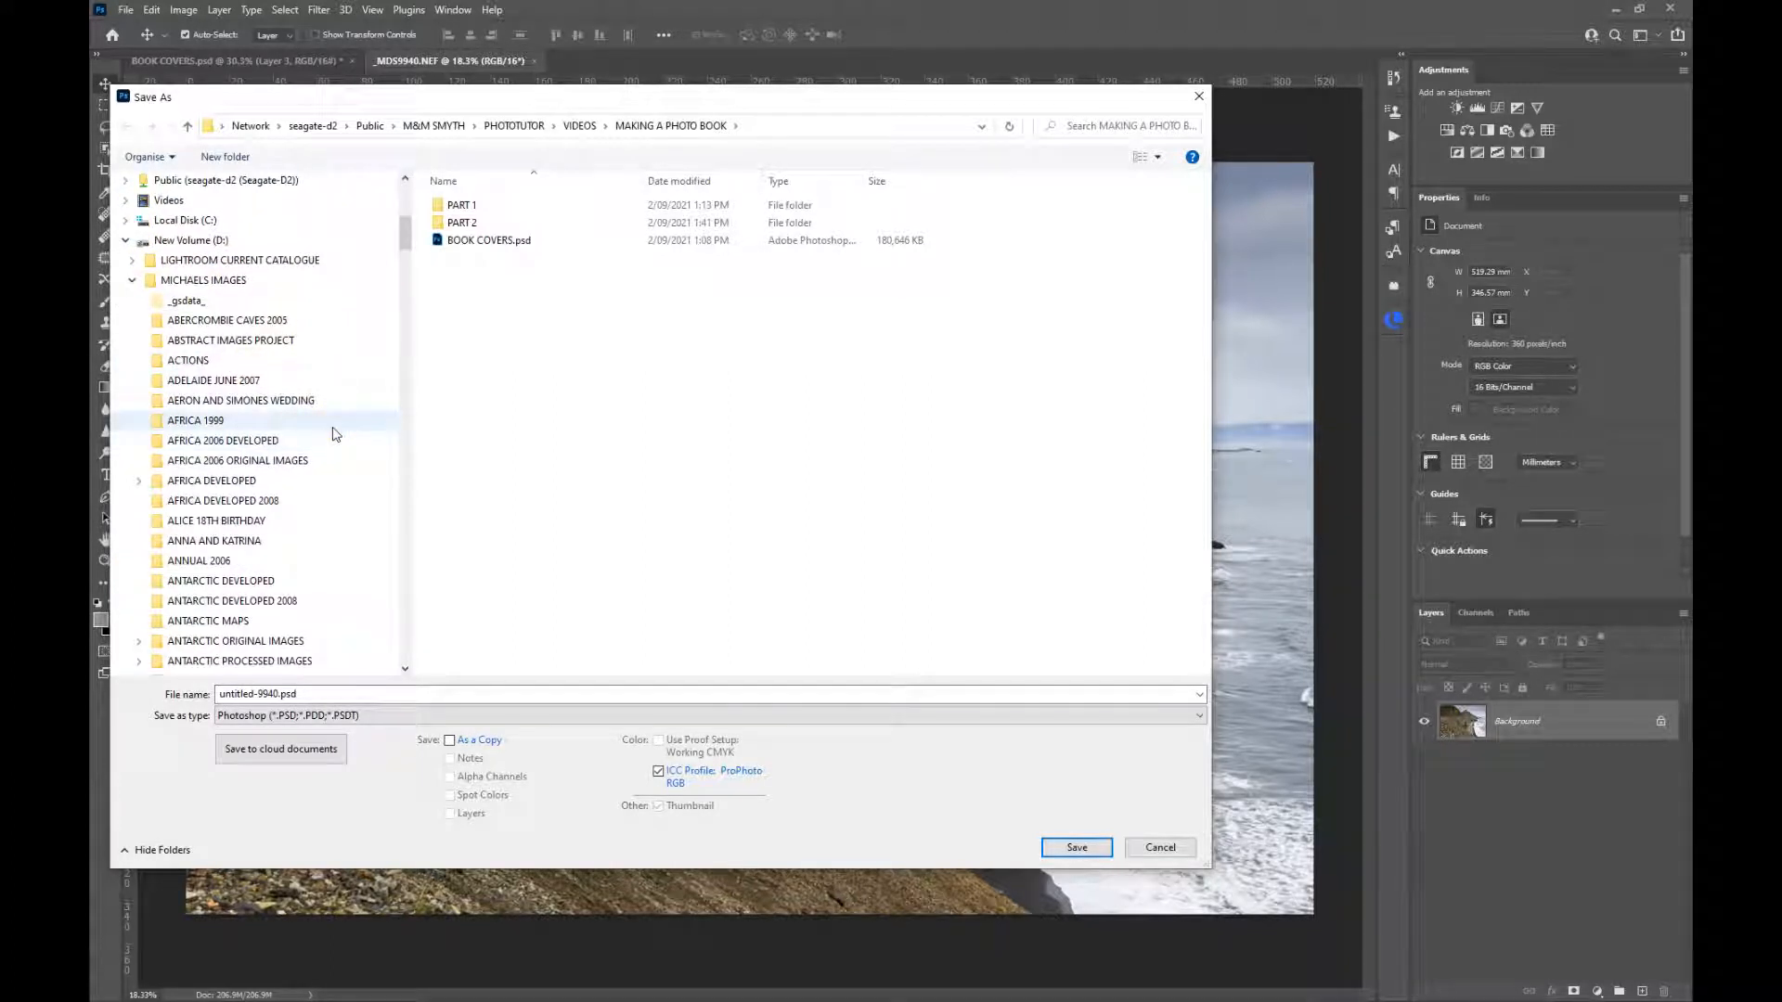
{"action": "scroll", "coordinate": [218, 492], "scroll_direction": "down", "scroll_amount": 1}
{"action": "scroll", "coordinate": [223, 506], "scroll_direction": "down", "scroll_amount": 3}
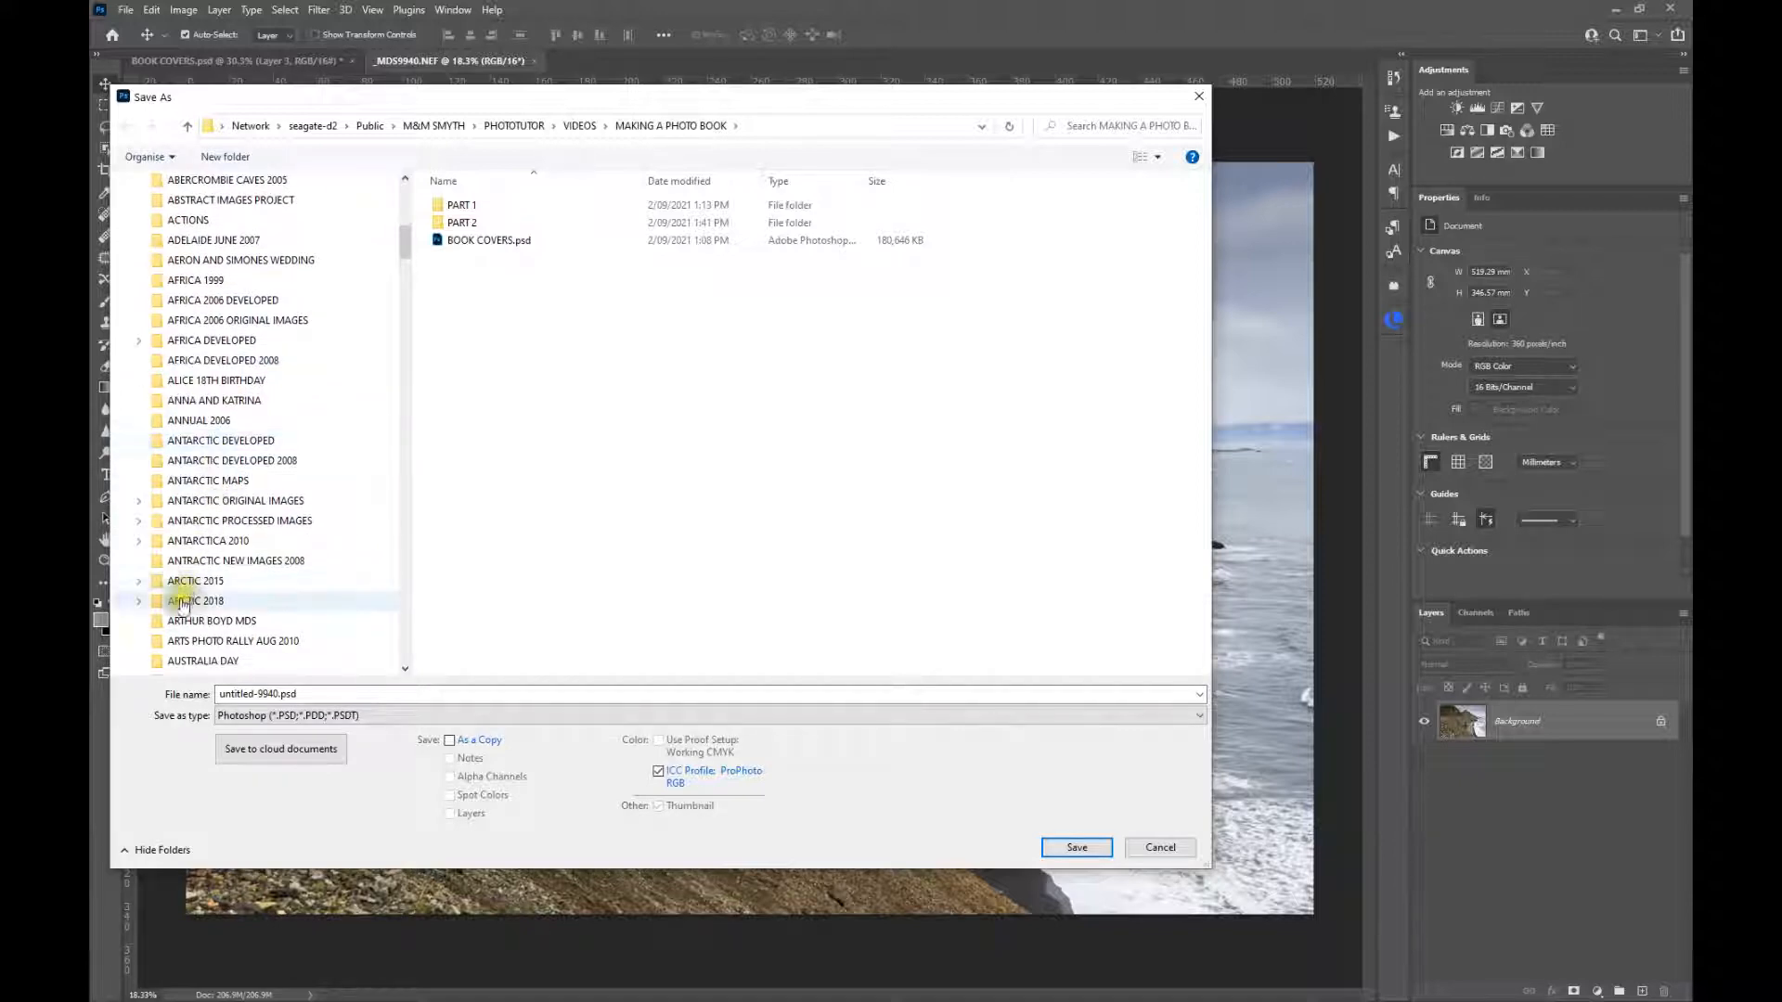
{"action": "left_click", "coordinate": [138, 581]}
{"action": "left_click", "coordinate": [194, 601]}
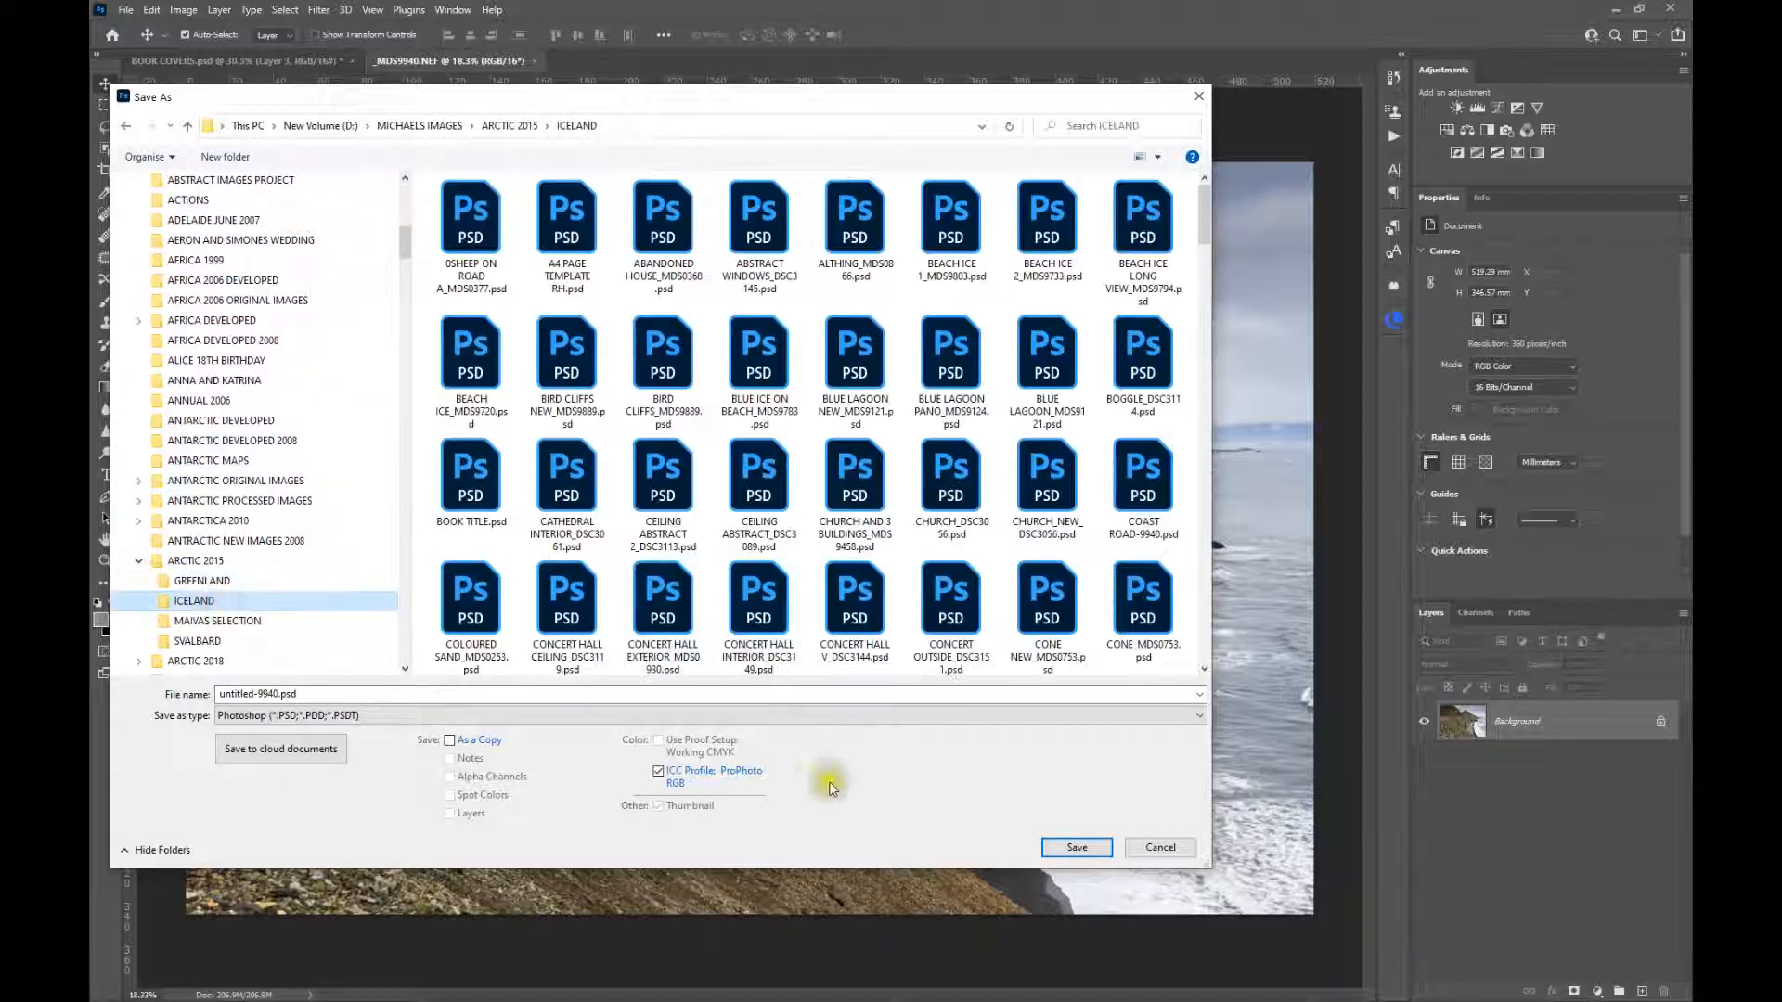
- Name the coastal road file road-9940.psd and save it in Photoshop format
{"action": "left_click", "coordinate": [369, 696]}
{"action": "left_click", "coordinate": [251, 695]}
{"action": "left_click_drag", "start_coordinate": [253, 695], "coordinate": [160, 689]}
{"action": "type", "text": "roa"}
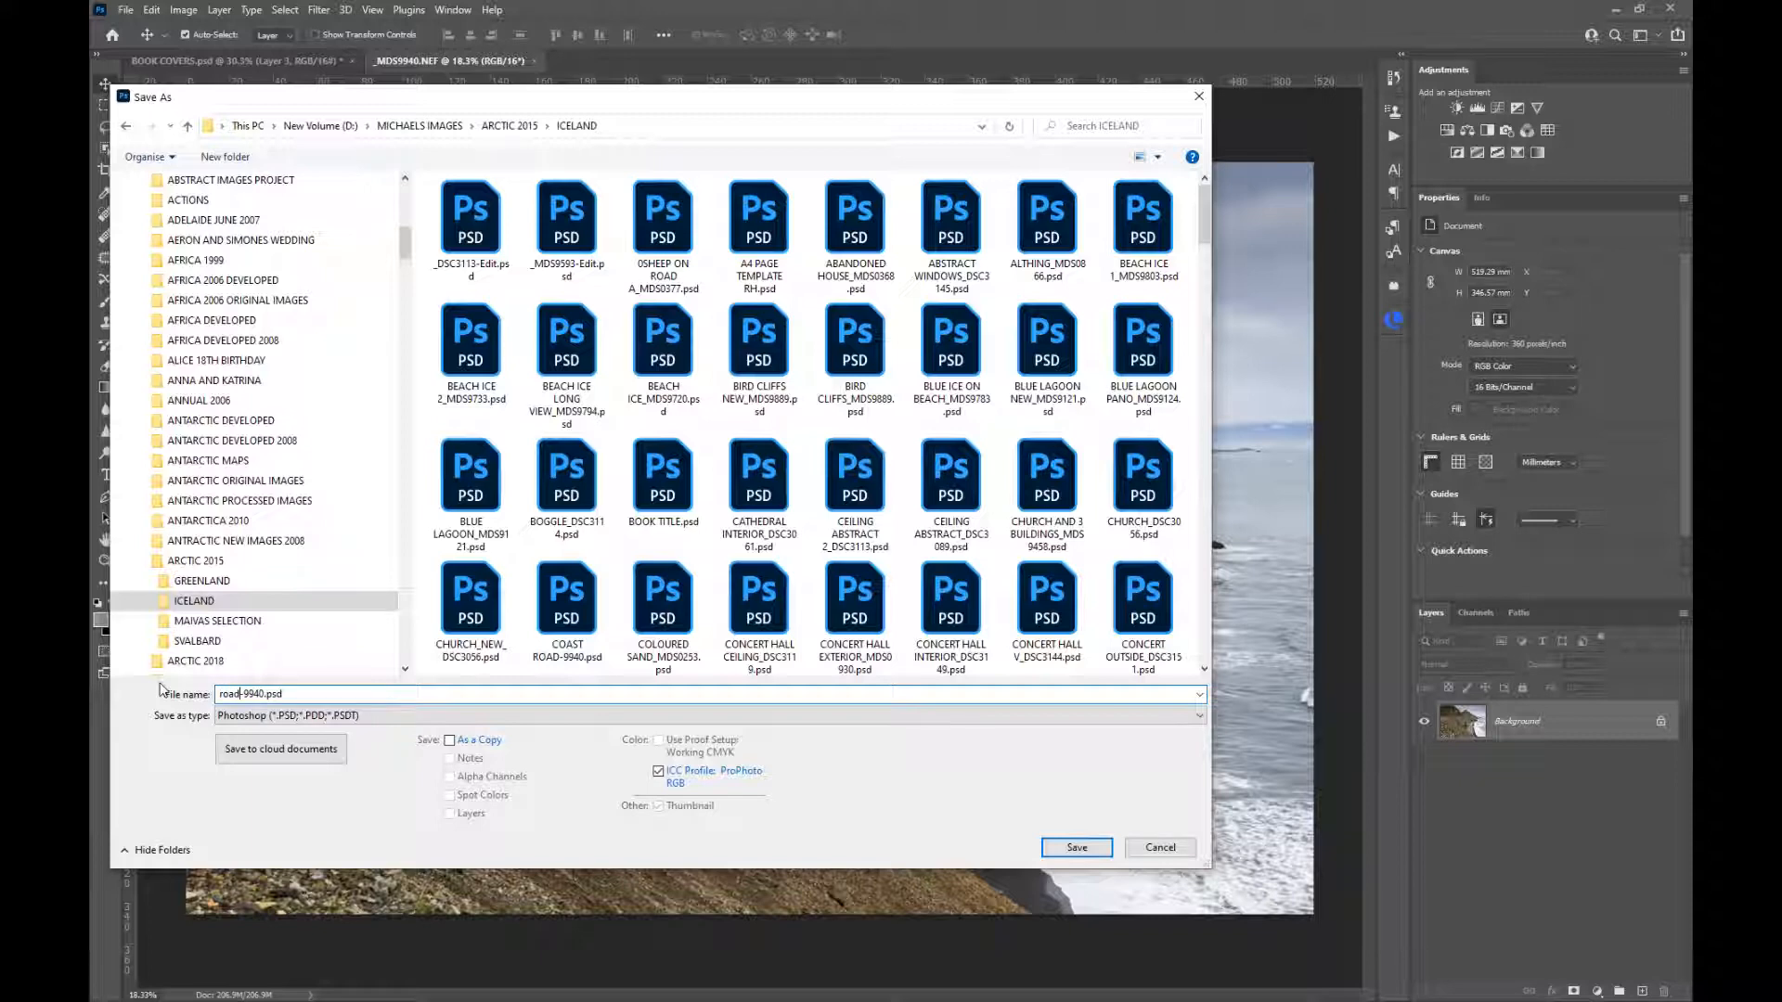
{"action": "key", "text": "Return"}
{"action": "left_click", "coordinate": [235, 698]}
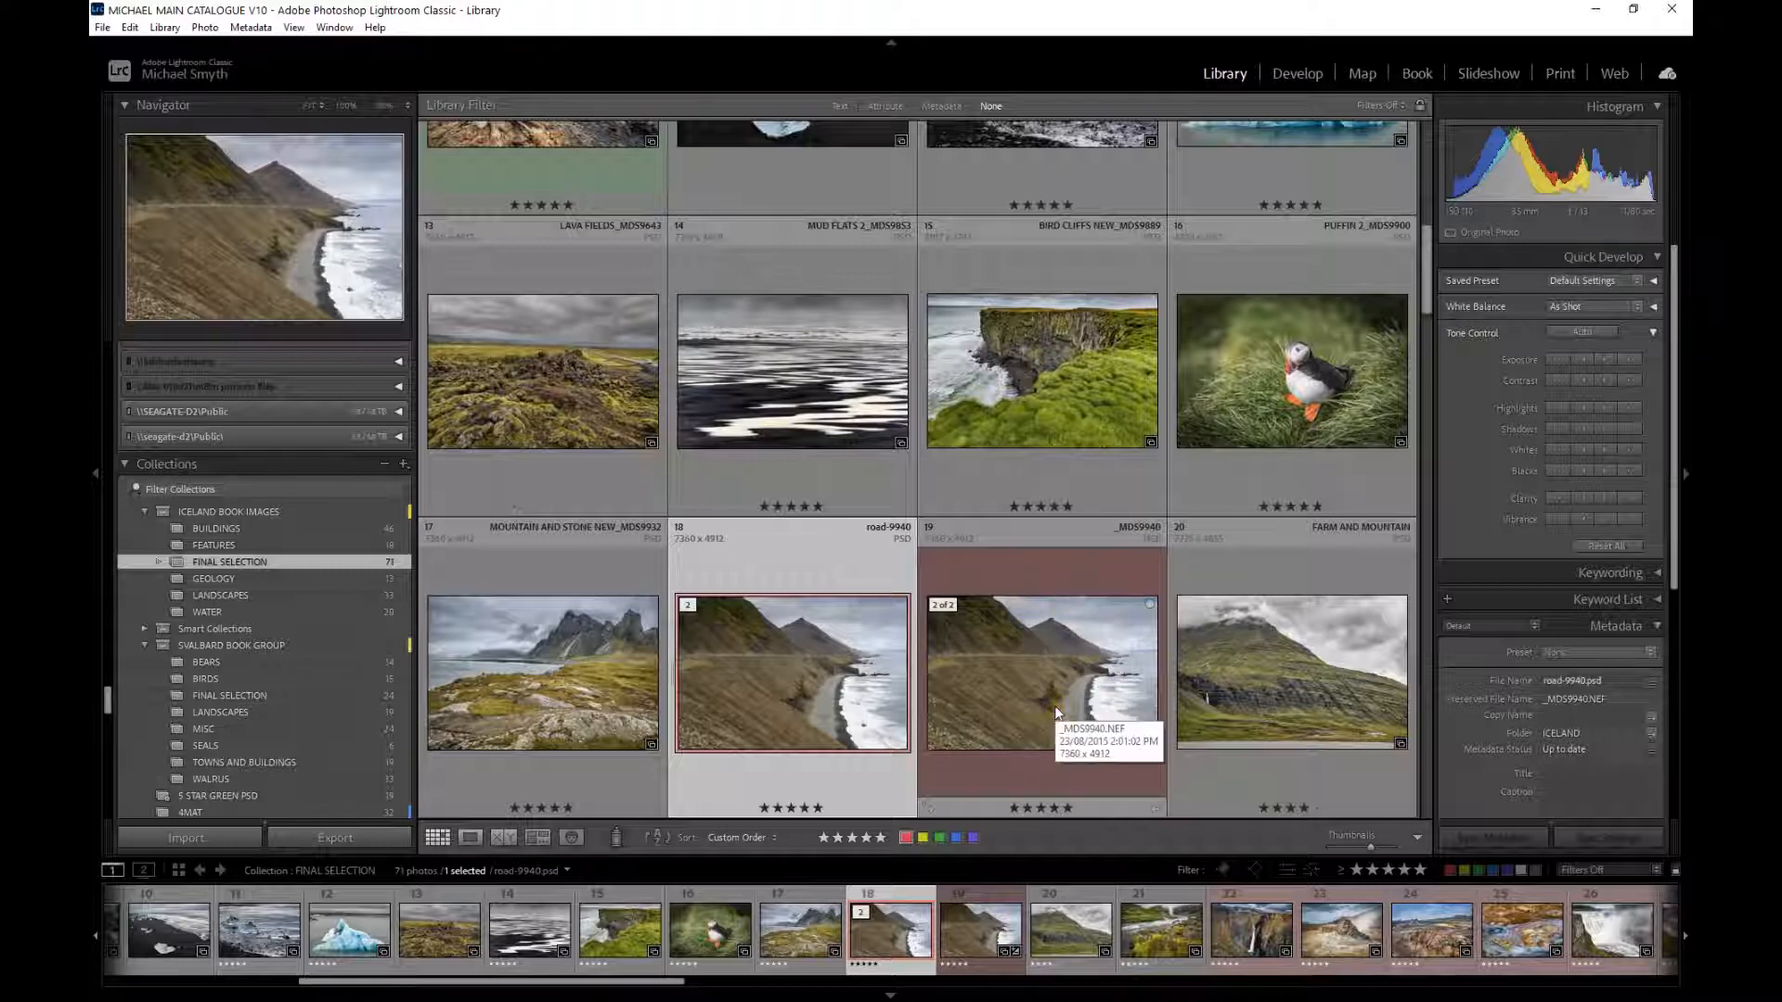
- Look through the Lightroom folder list for the ARCTIC 2015 folder and return to the Iceland book collections
{"action": "scroll", "coordinate": [278, 445], "scroll_direction": "down", "scroll_amount": 15}
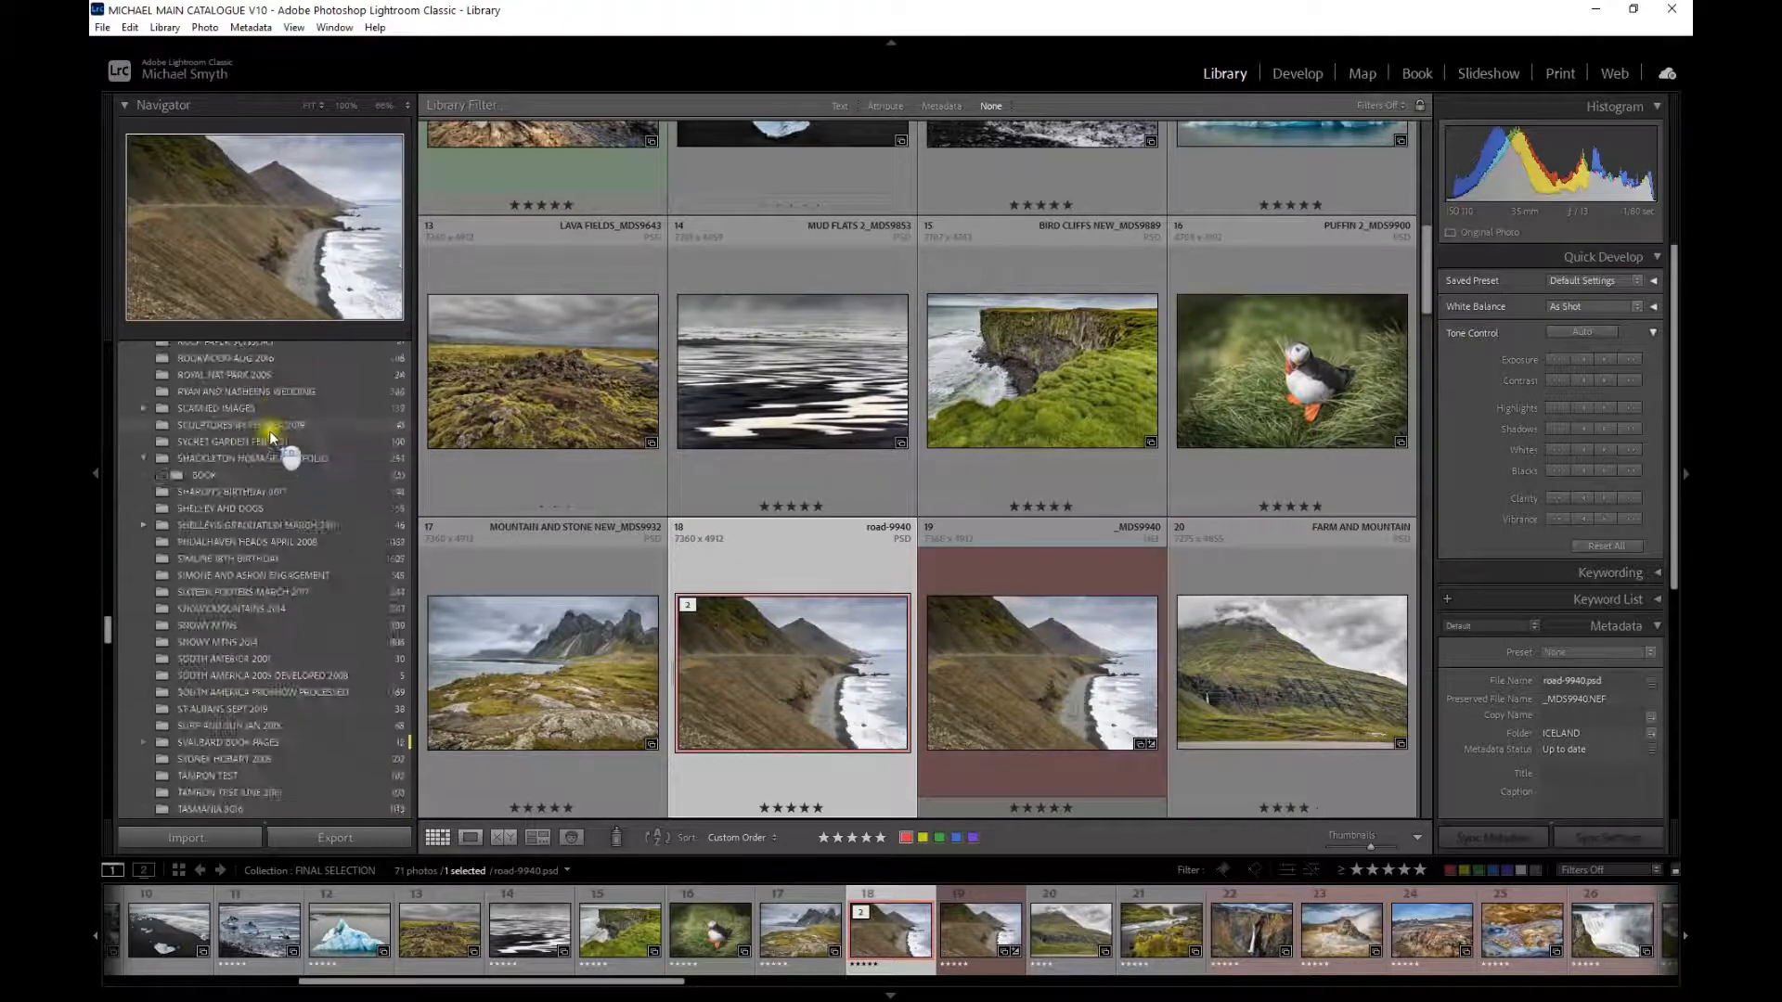
{"action": "scroll", "coordinate": [286, 430], "scroll_direction": "up", "scroll_amount": 10}
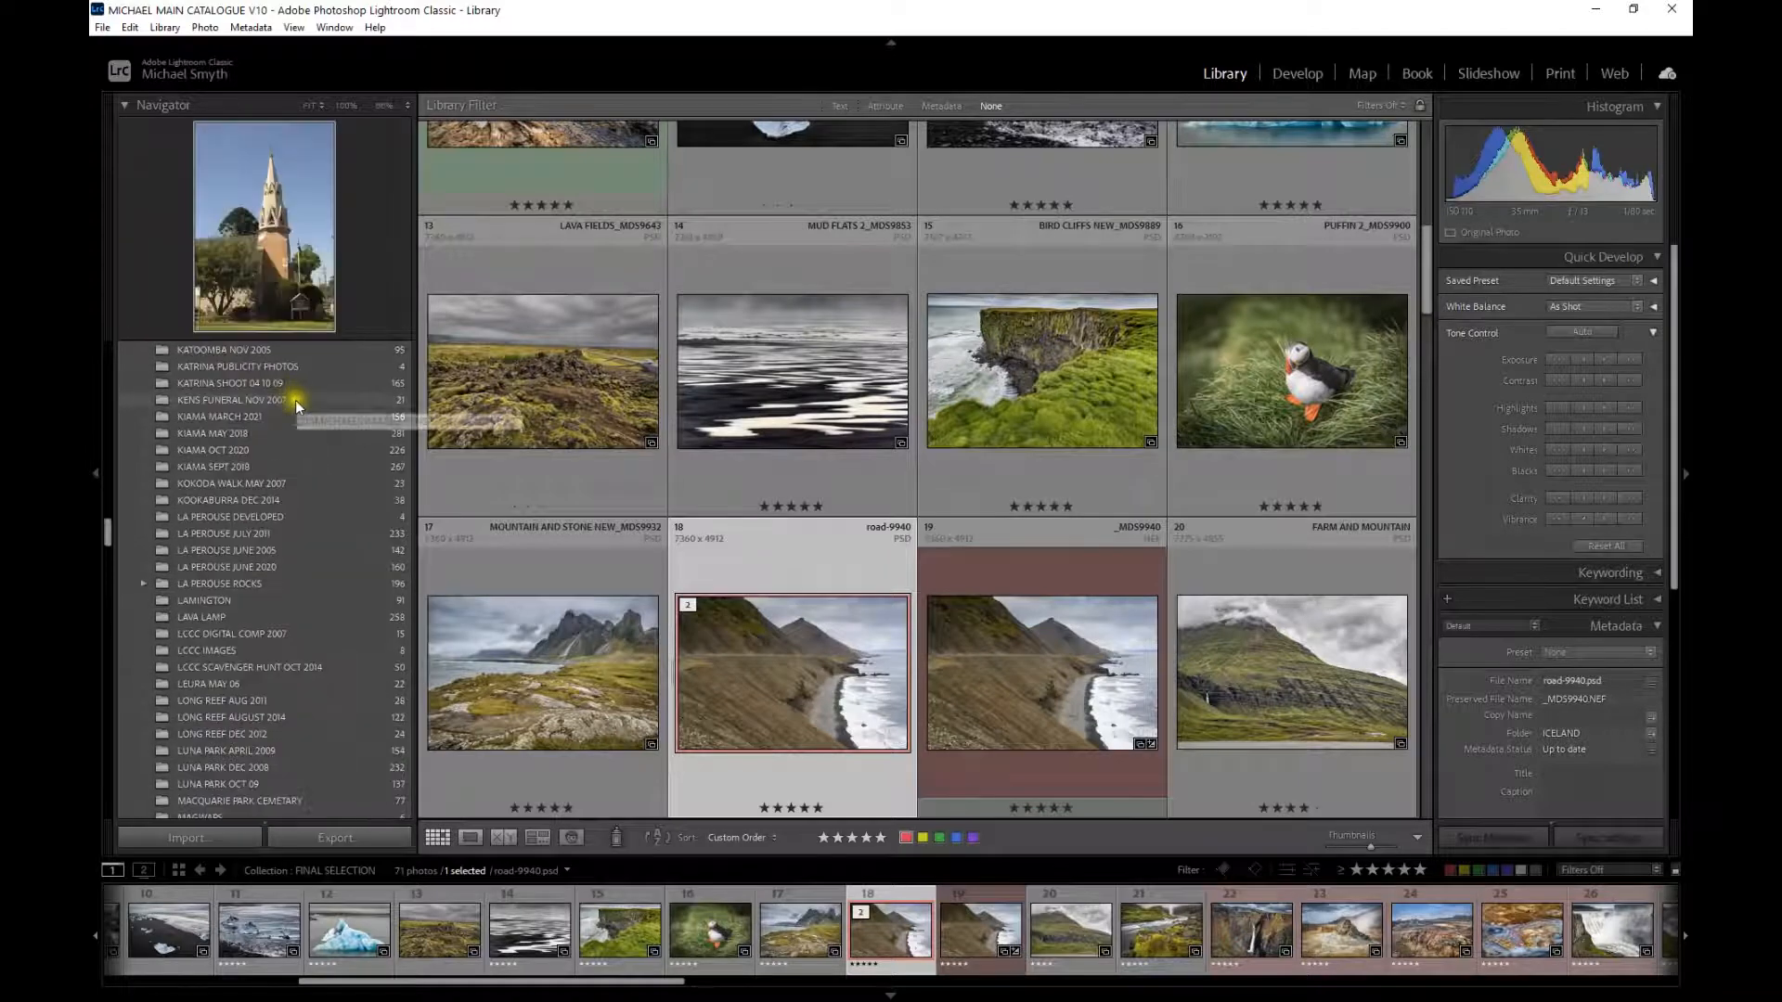
{"action": "scroll", "coordinate": [295, 401], "scroll_direction": "up", "scroll_amount": 6}
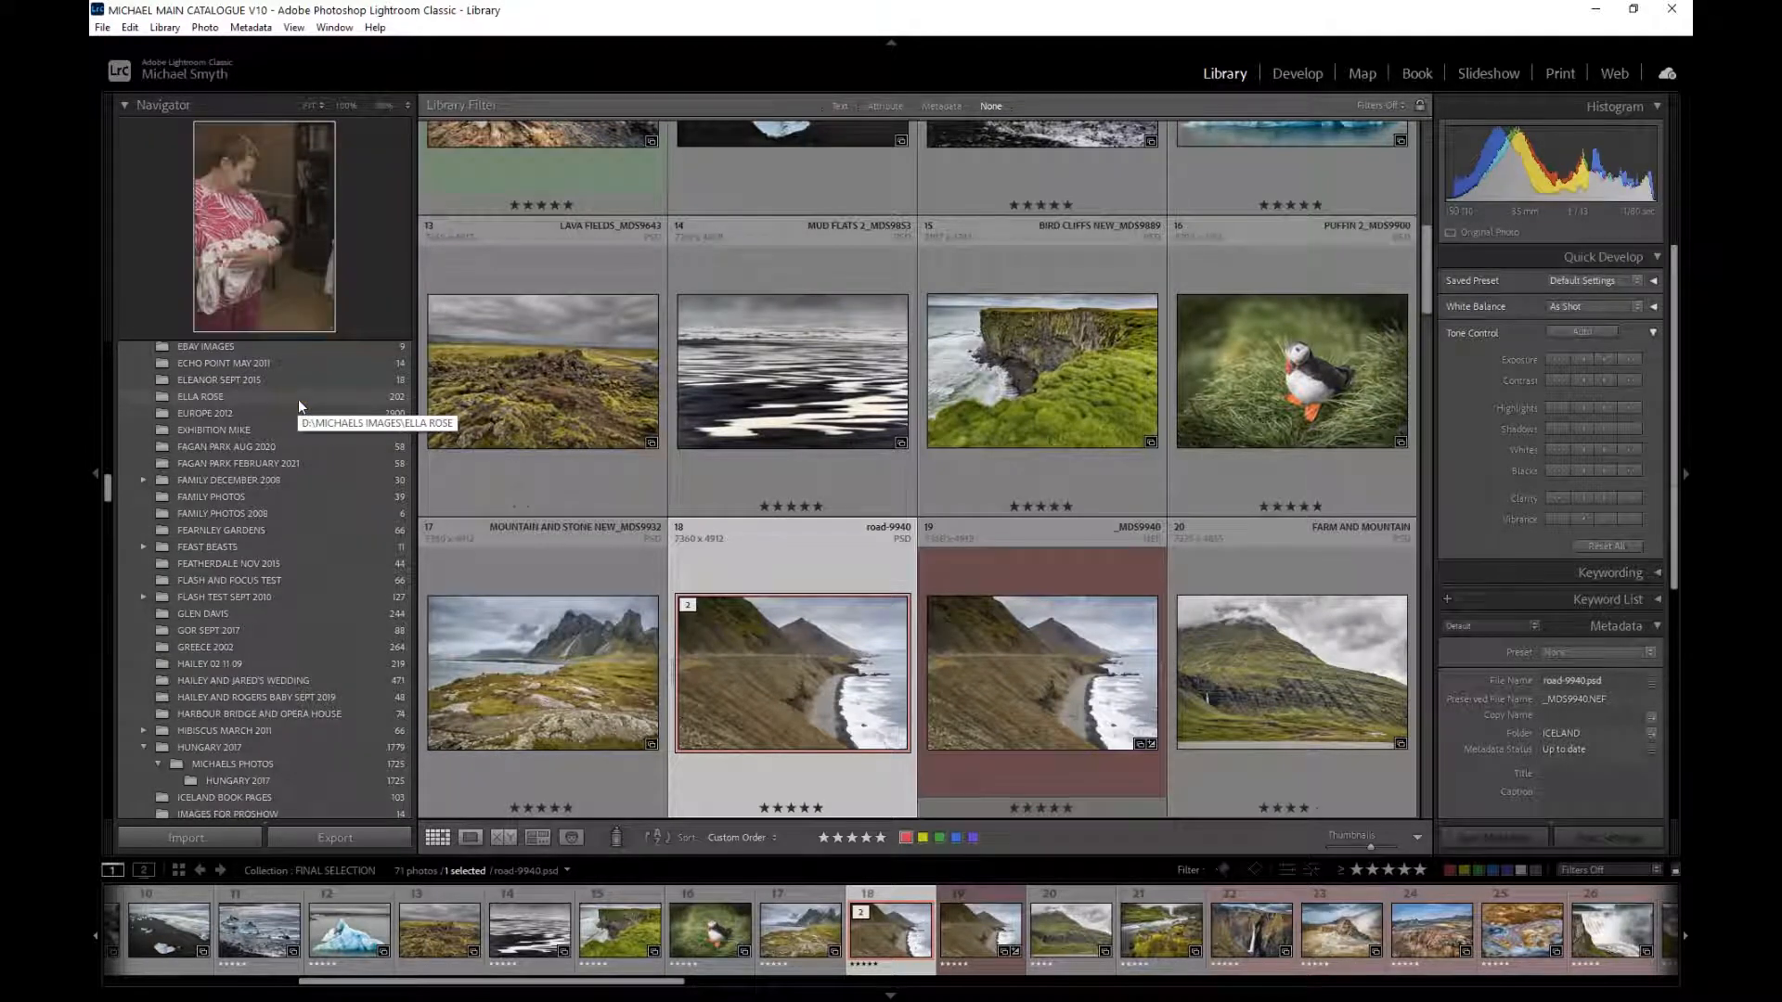
{"action": "scroll", "coordinate": [302, 443], "scroll_direction": "up", "scroll_amount": 10}
{"action": "scroll", "coordinate": [321, 485], "scroll_direction": "up", "scroll_amount": 12}
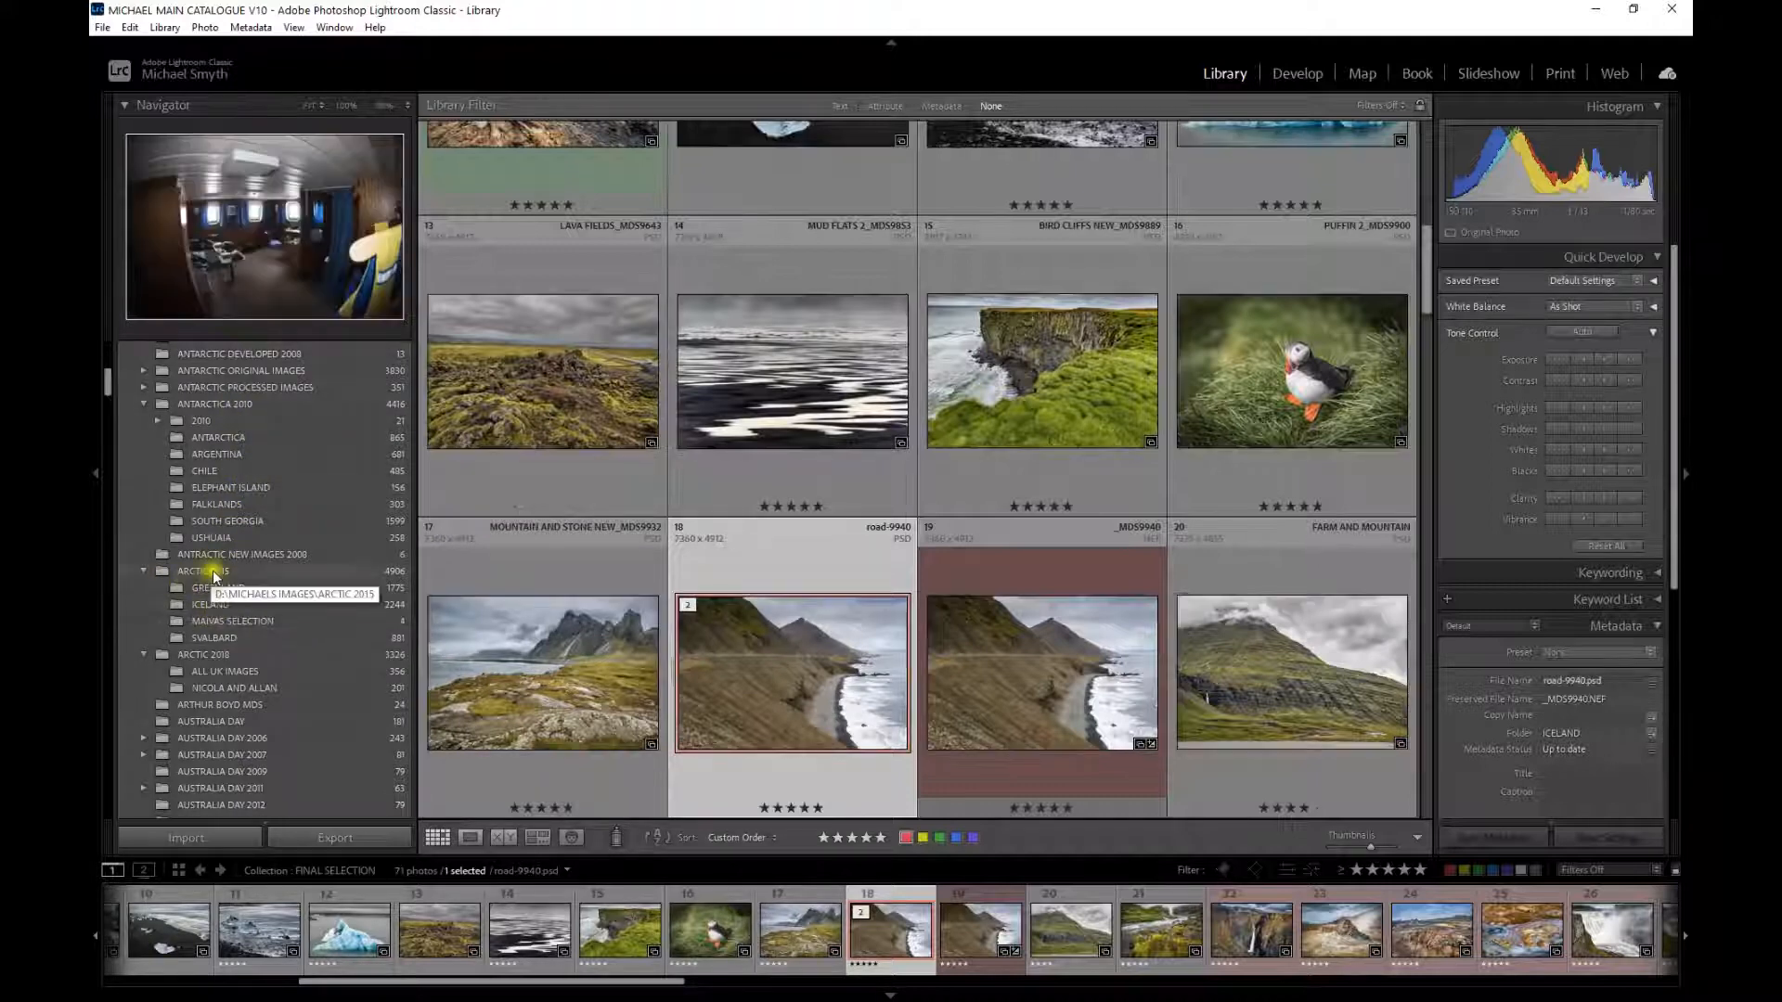
{"action": "scroll", "coordinate": [228, 581], "scroll_direction": "down", "scroll_amount": 15}
{"action": "scroll", "coordinate": [223, 552], "scroll_direction": "down", "scroll_amount": 10}
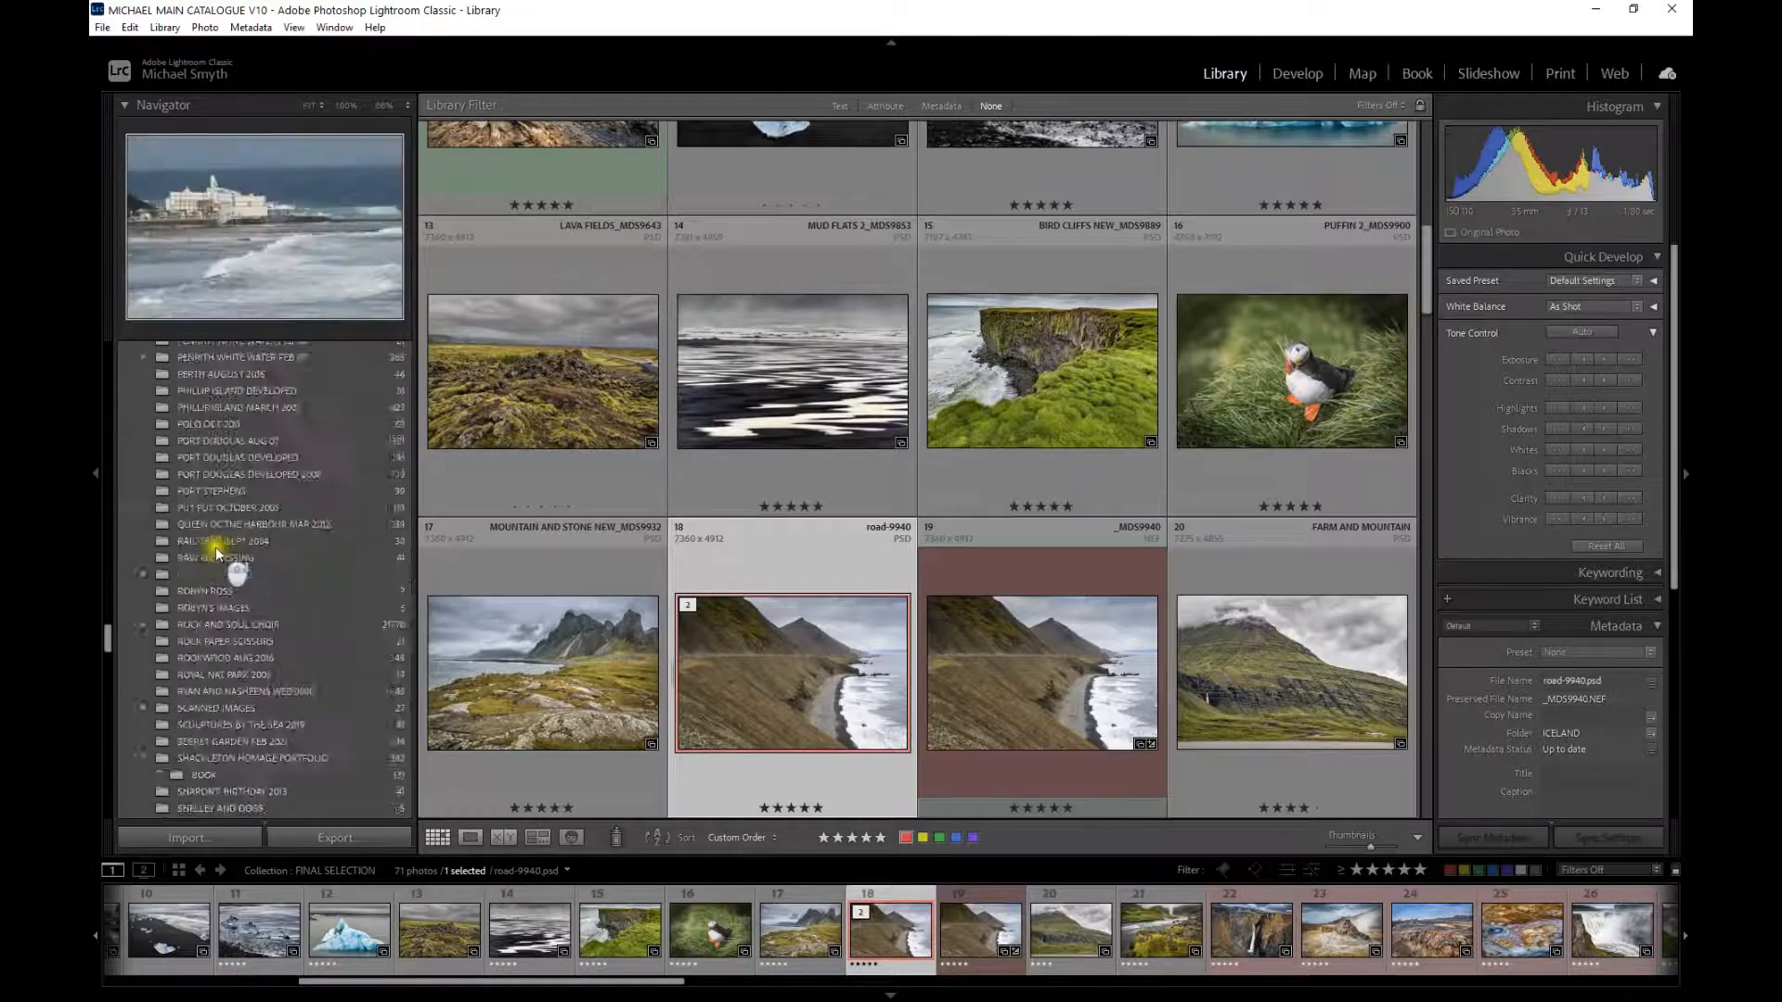
{"action": "scroll", "coordinate": [237, 536], "scroll_direction": "up", "scroll_amount": 5}
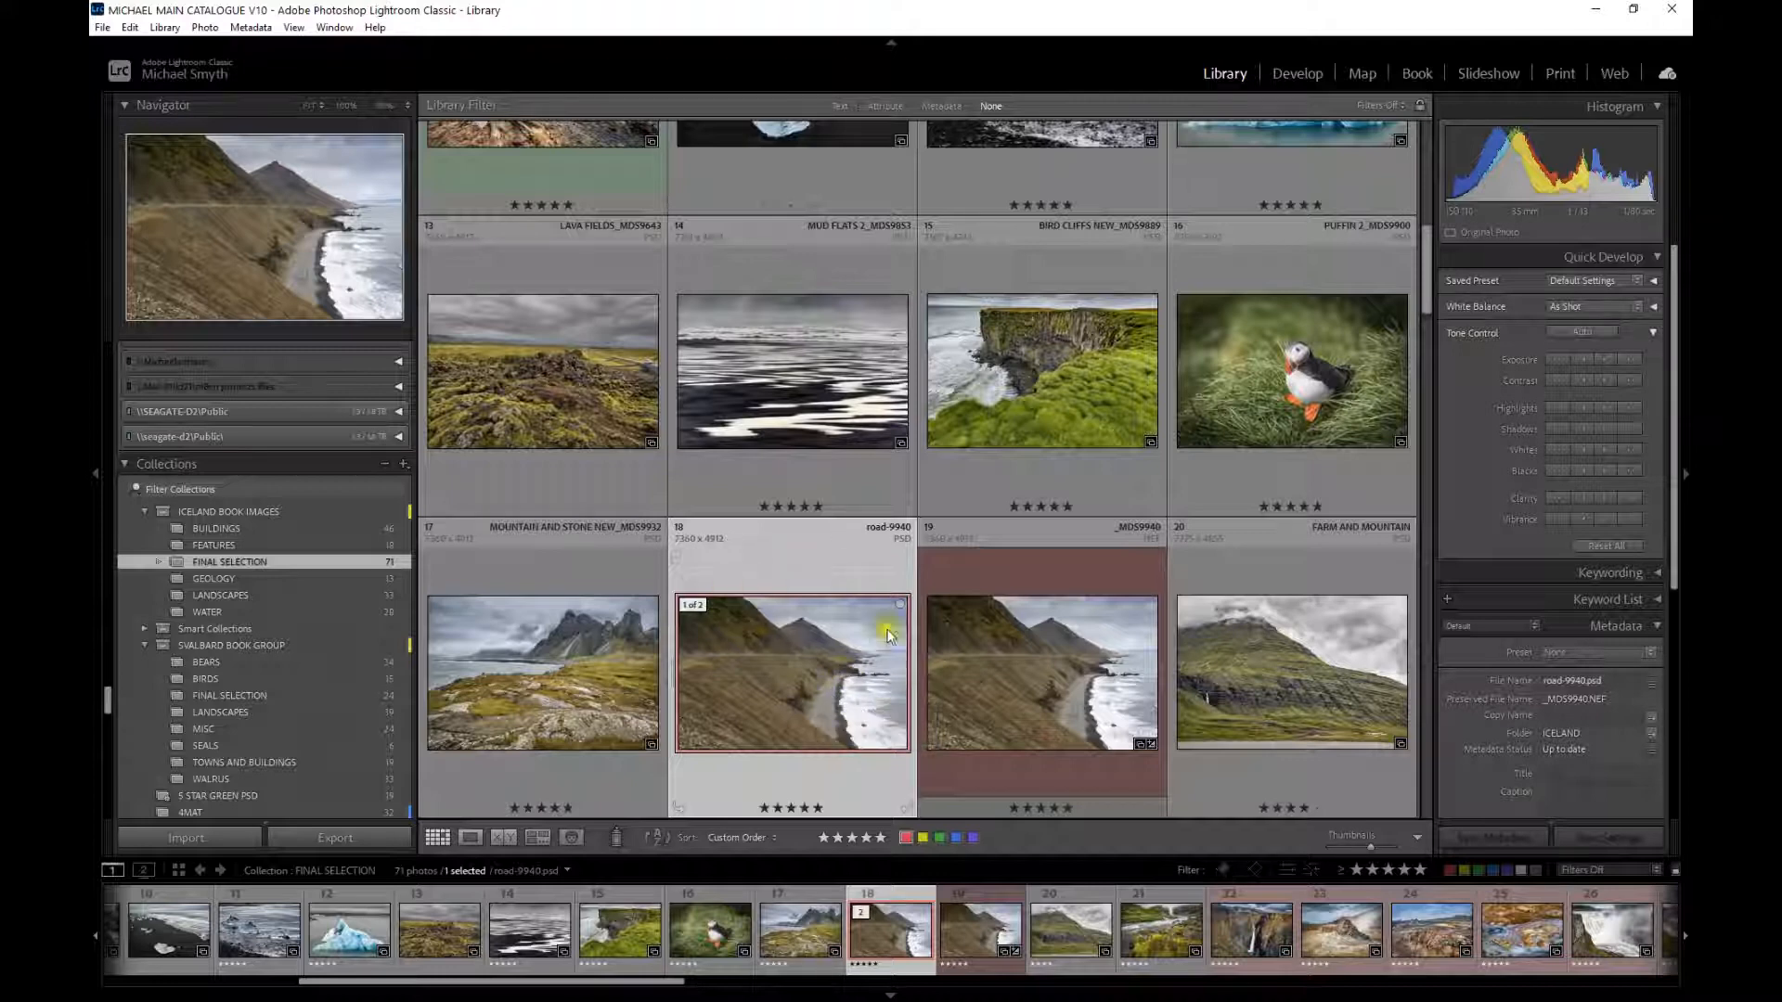
- Compare the PSD and raw versions of the coastal road photo, and remove the raw _MDS9940 from the FINAL SELECTION collection
{"action": "left_click", "coordinate": [1014, 690]}
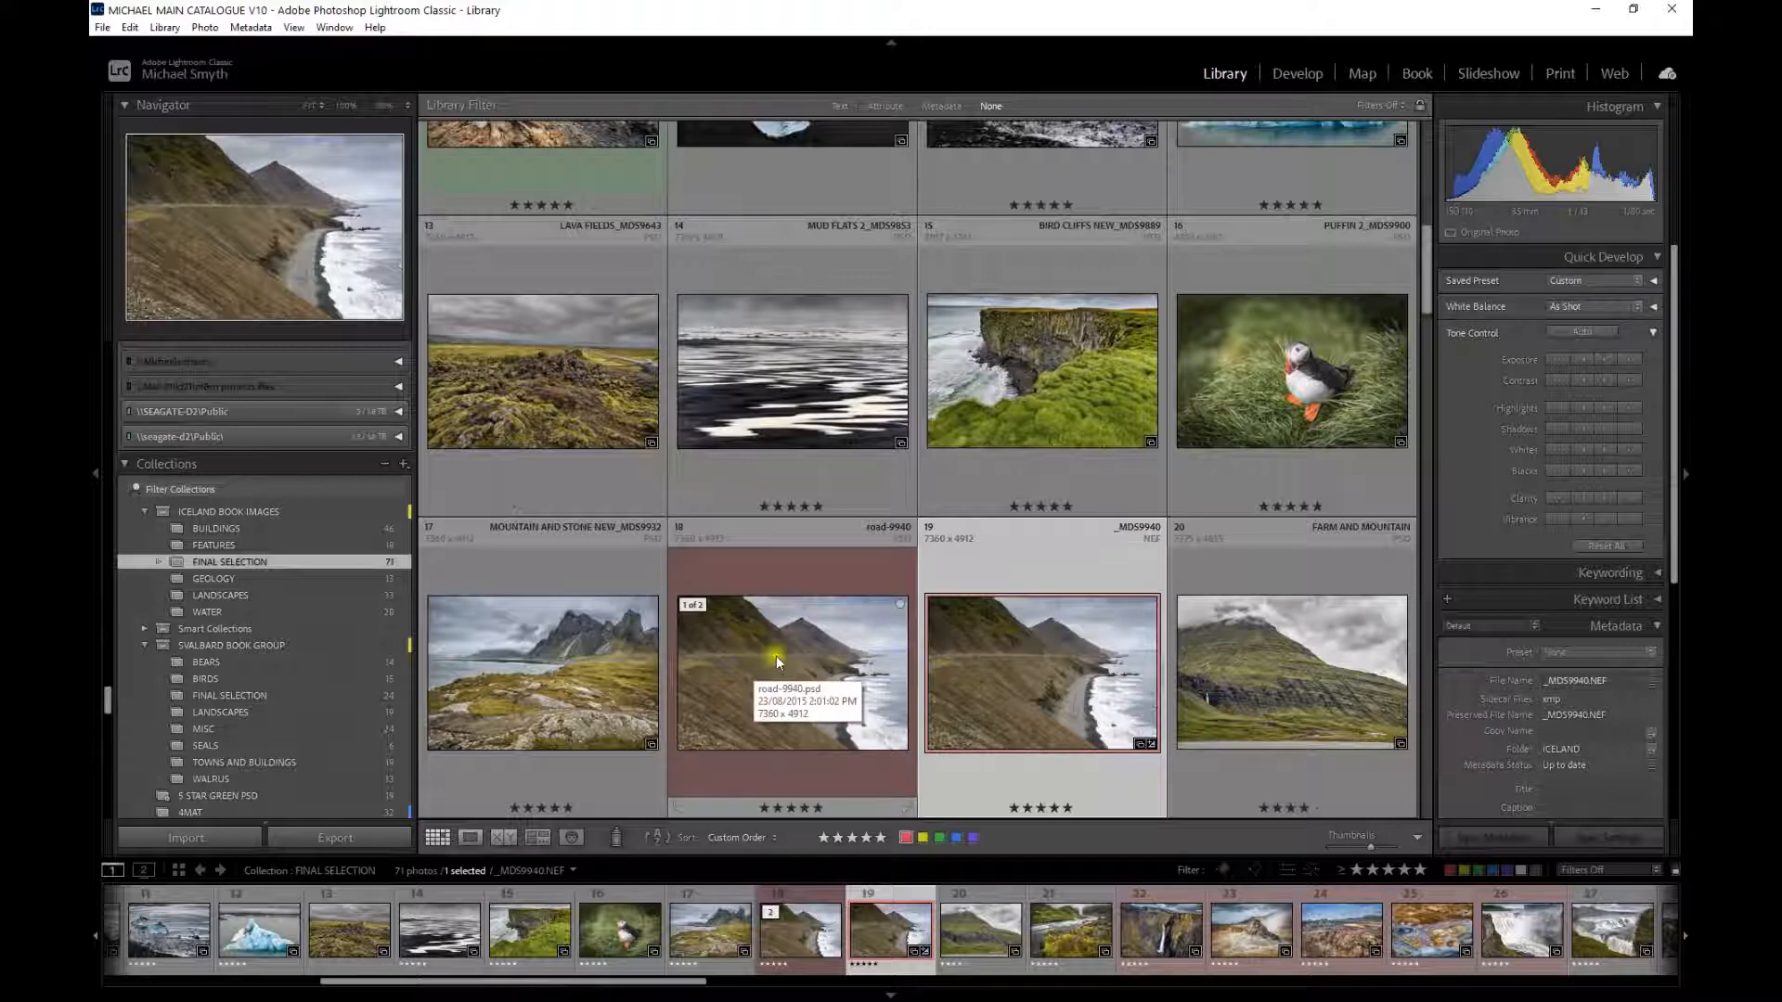
{"action": "left_click", "coordinate": [838, 660]}
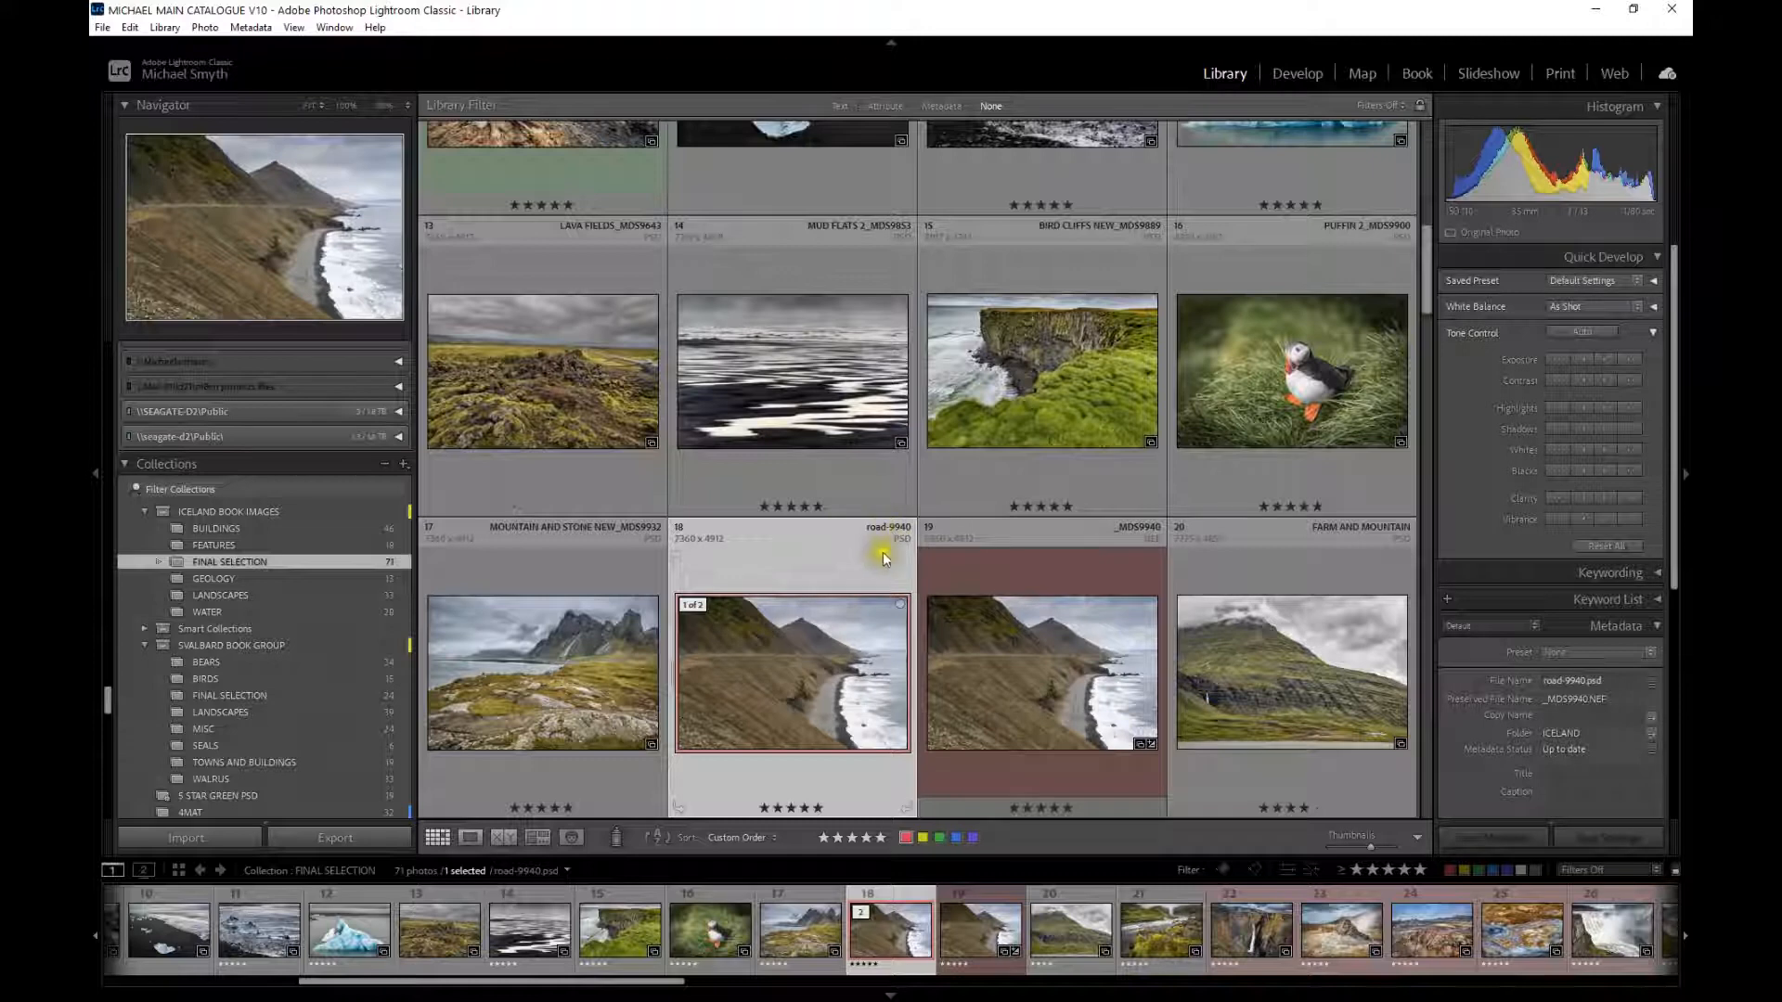
{"action": "left_click", "coordinate": [1051, 572]}
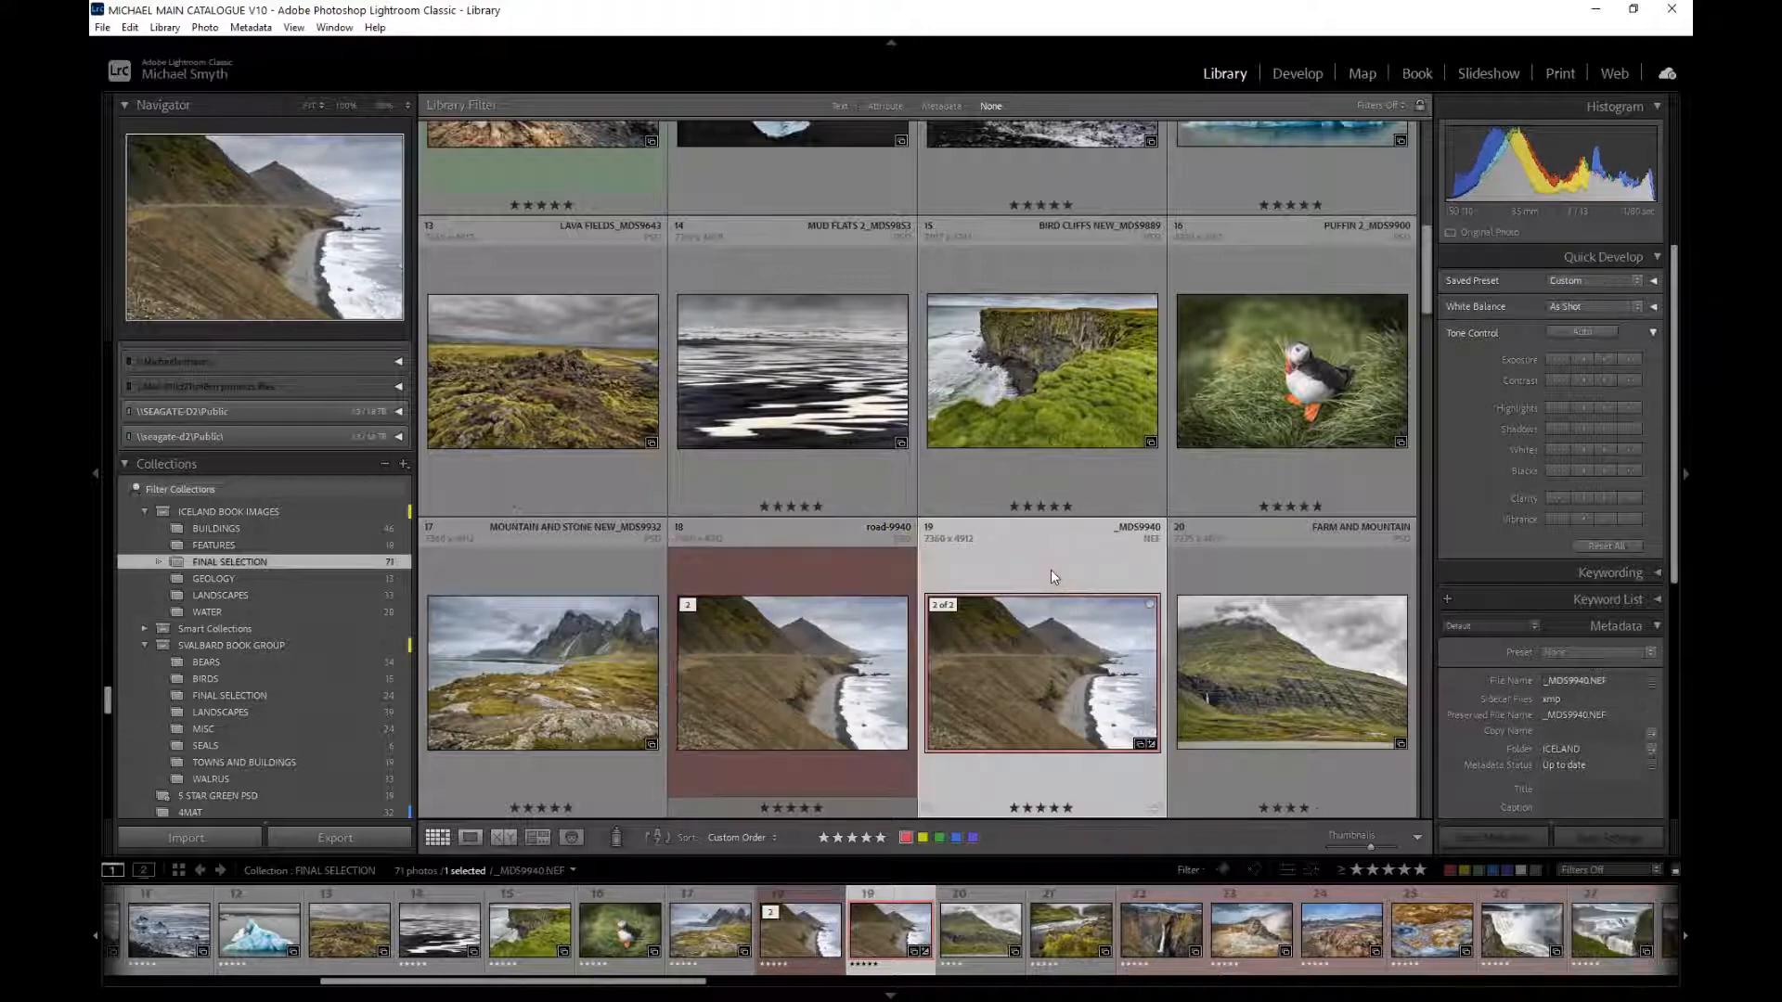
{"action": "right_click", "coordinate": [1052, 577]}
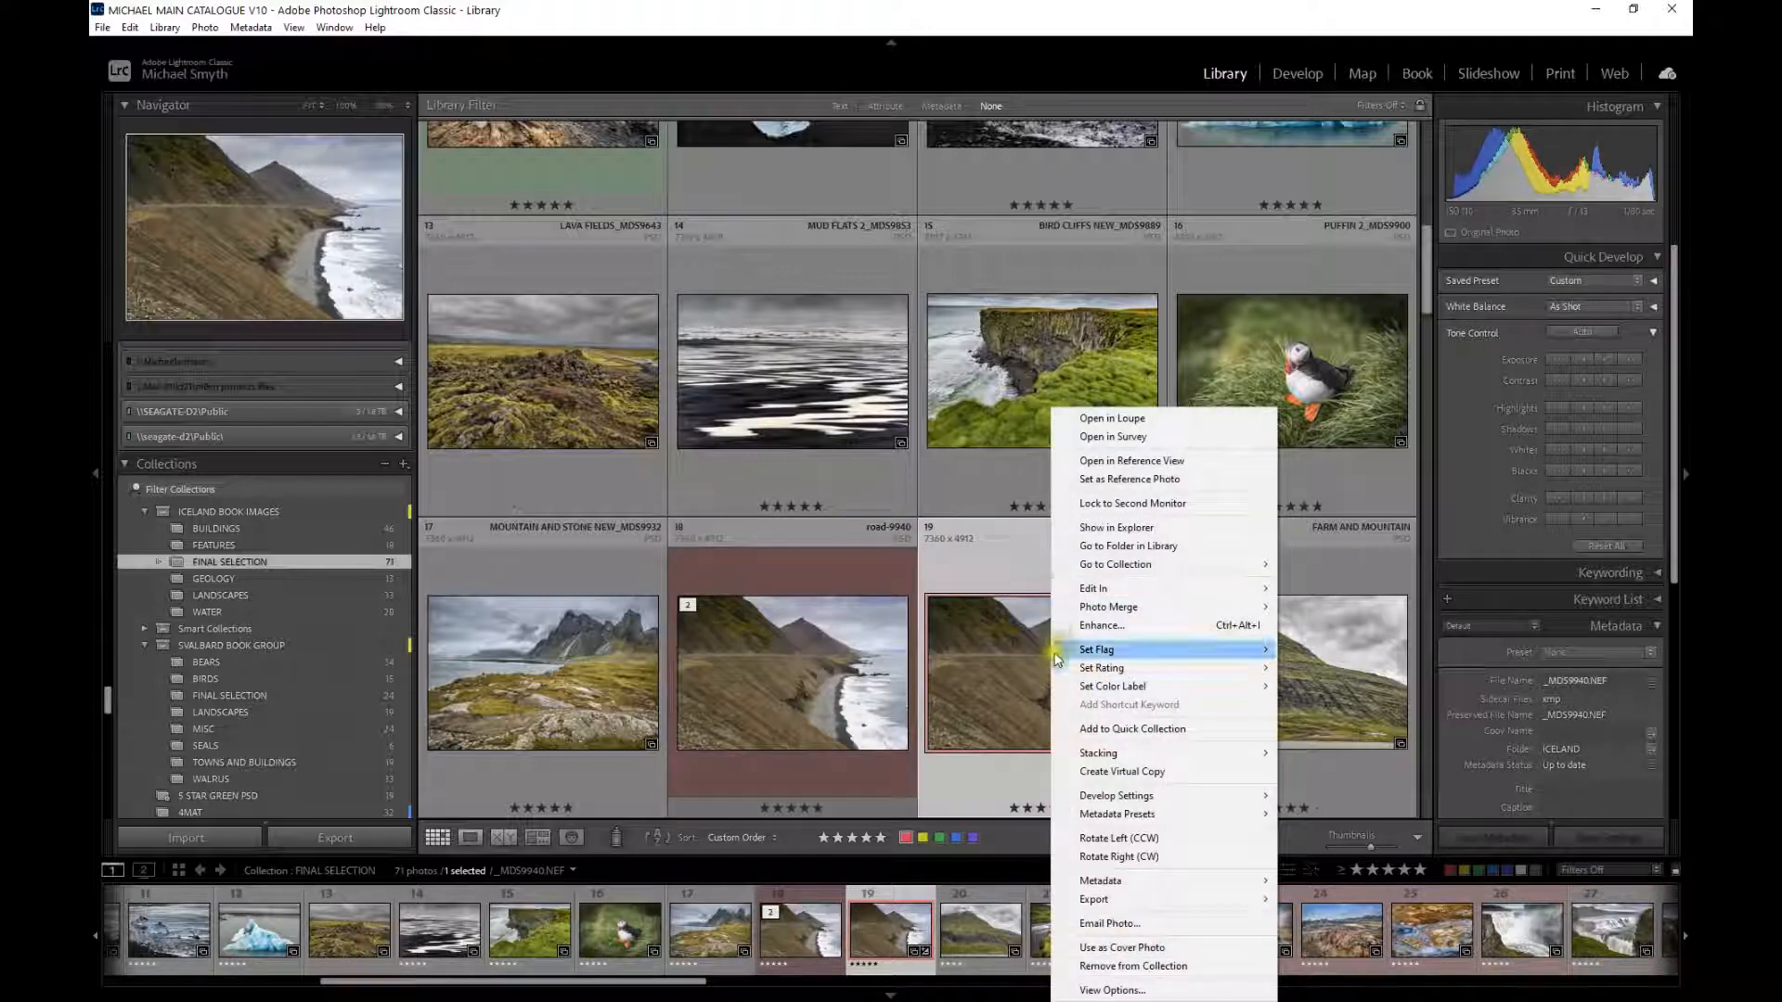
{"action": "left_click", "coordinate": [1100, 966]}
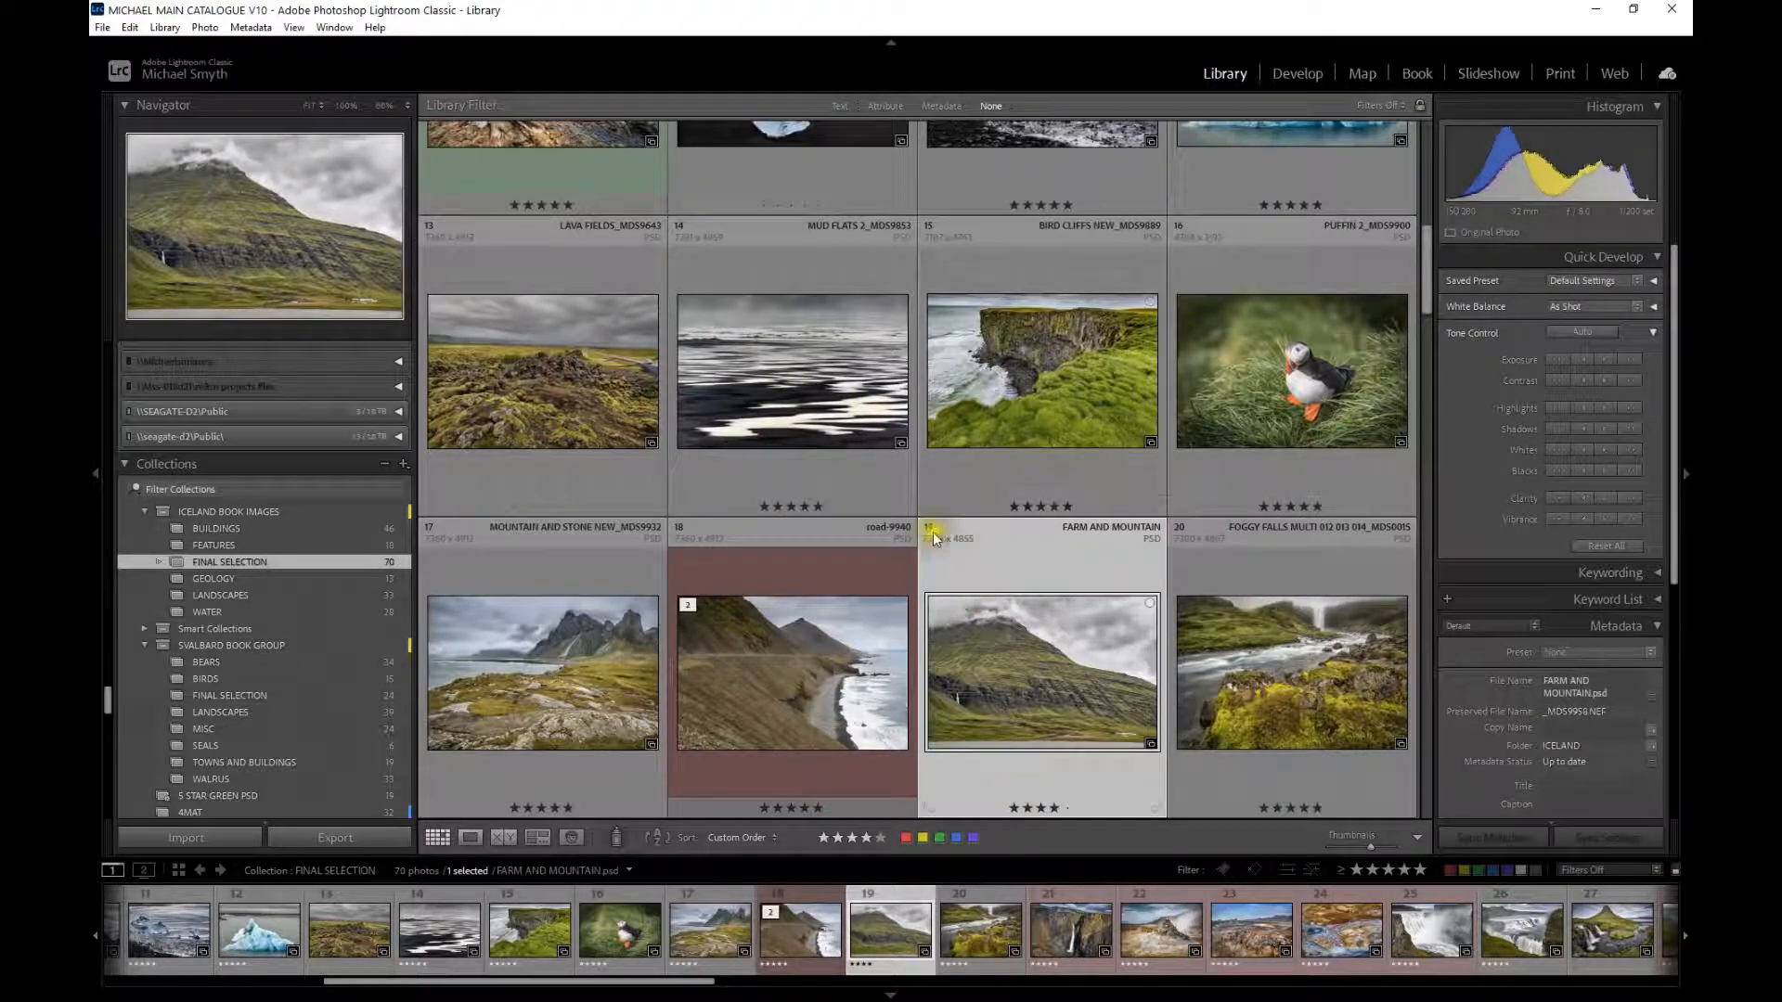
- Look over the FINAL SELECTION photos, open them in the Book module and clear the existing book layout
{"action": "scroll", "coordinate": [1098, 505], "scroll_direction": "down", "scroll_amount": 3}
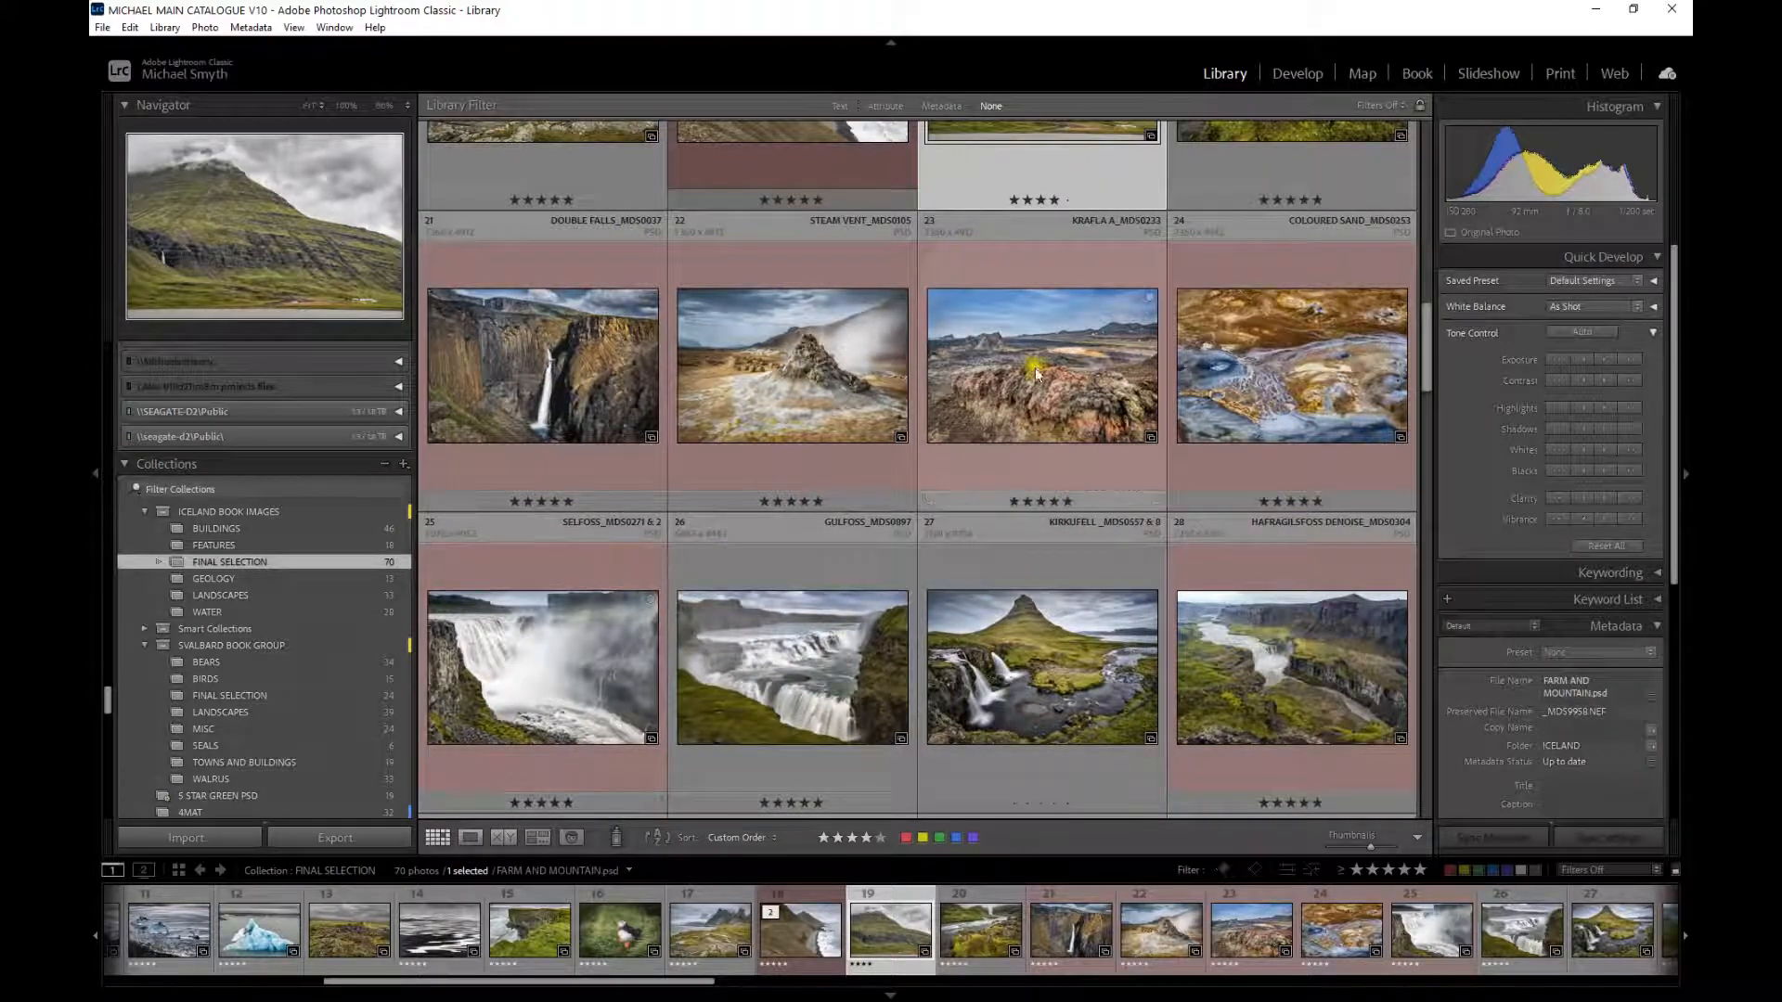
{"action": "scroll", "coordinate": [1036, 366], "scroll_direction": "up", "scroll_amount": 10}
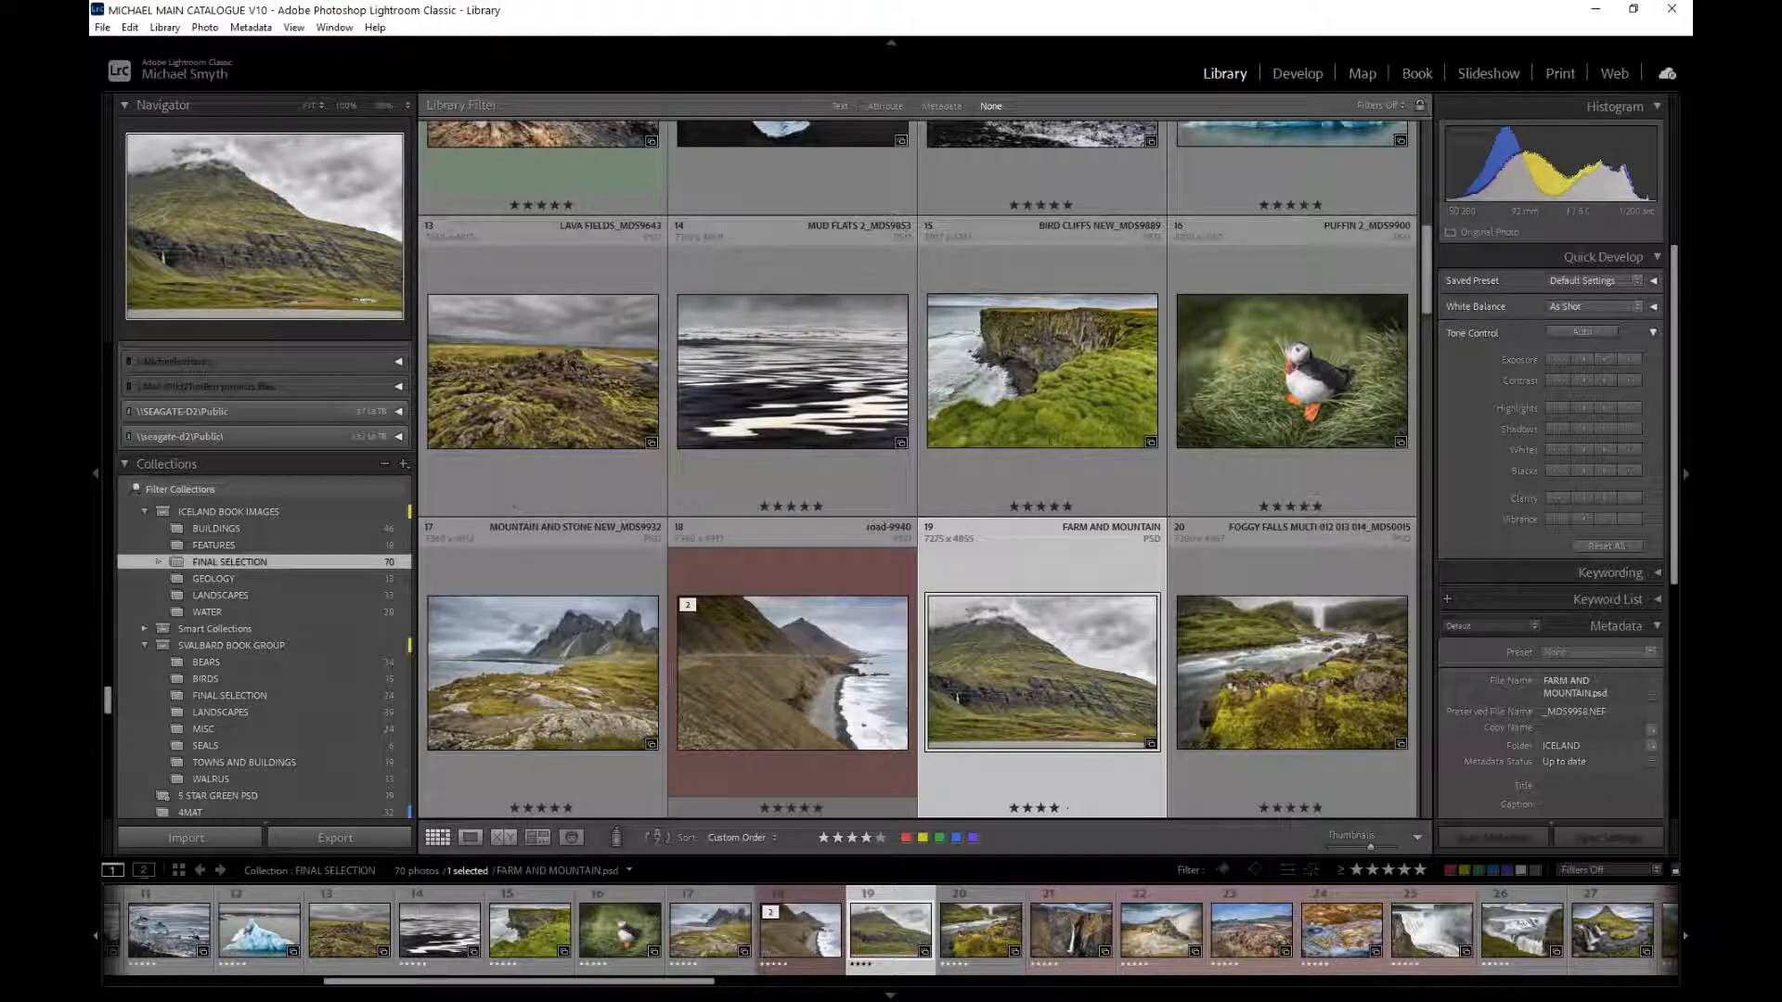
{"action": "left_click", "coordinate": [1417, 76]}
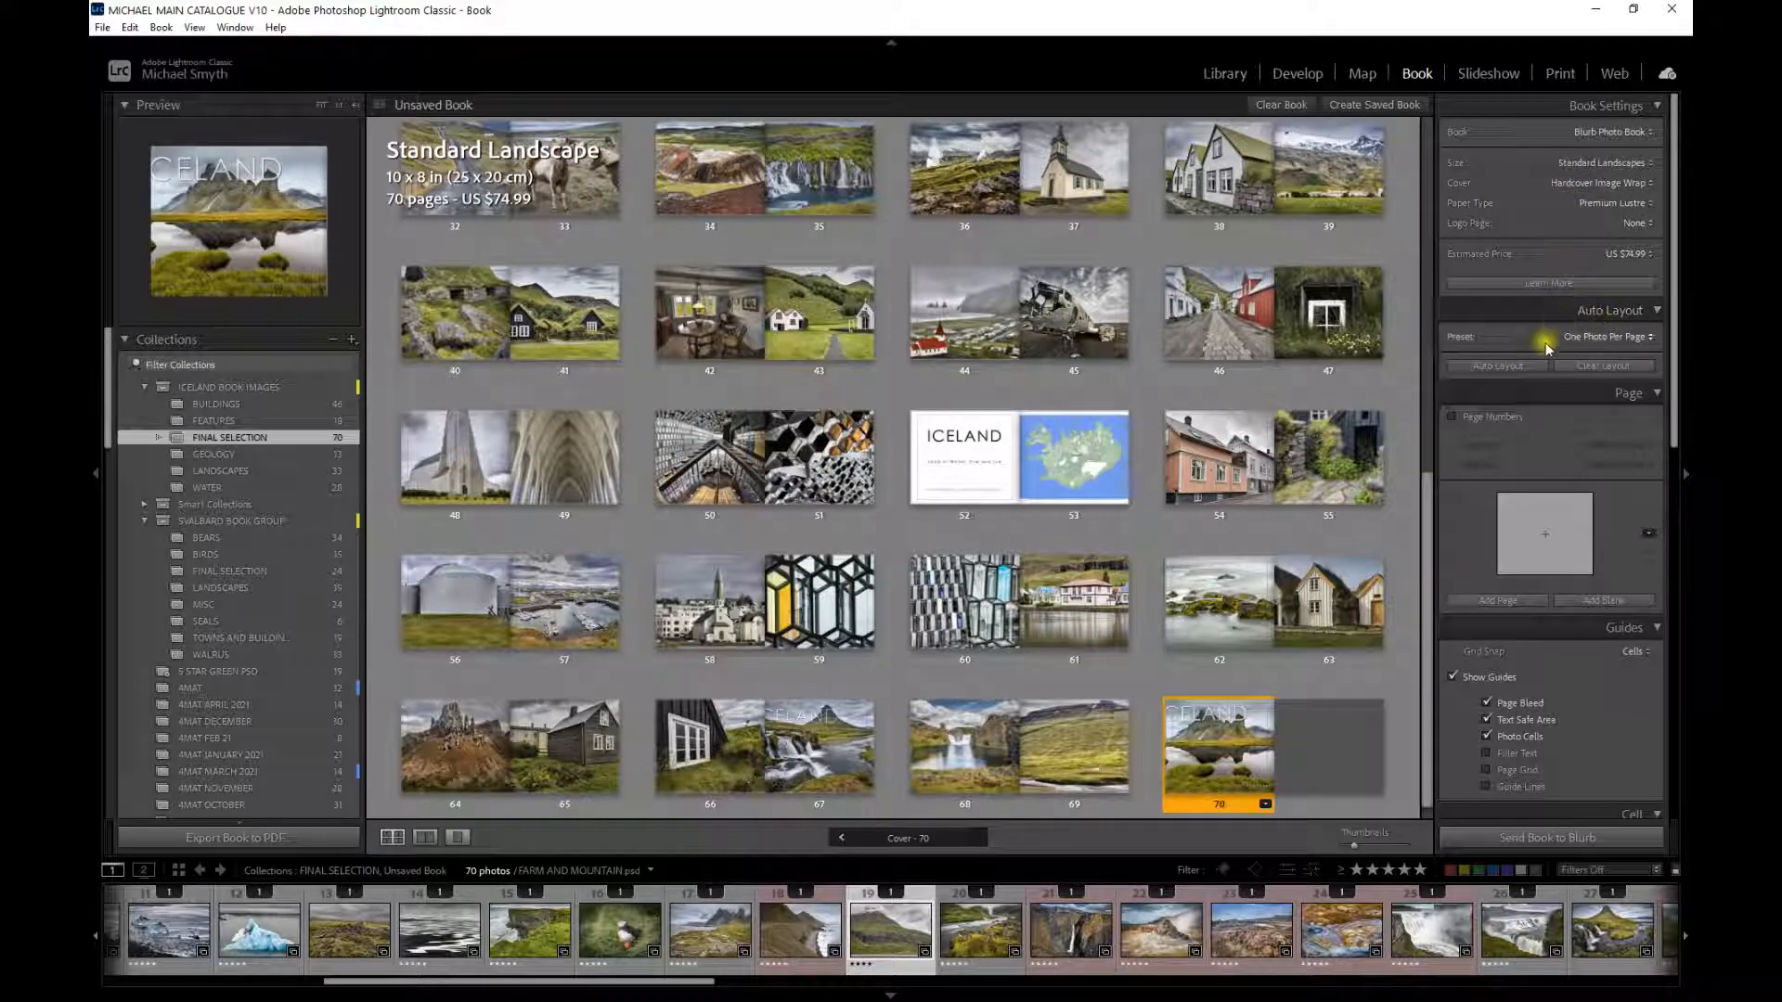
{"action": "left_click", "coordinate": [1277, 106]}
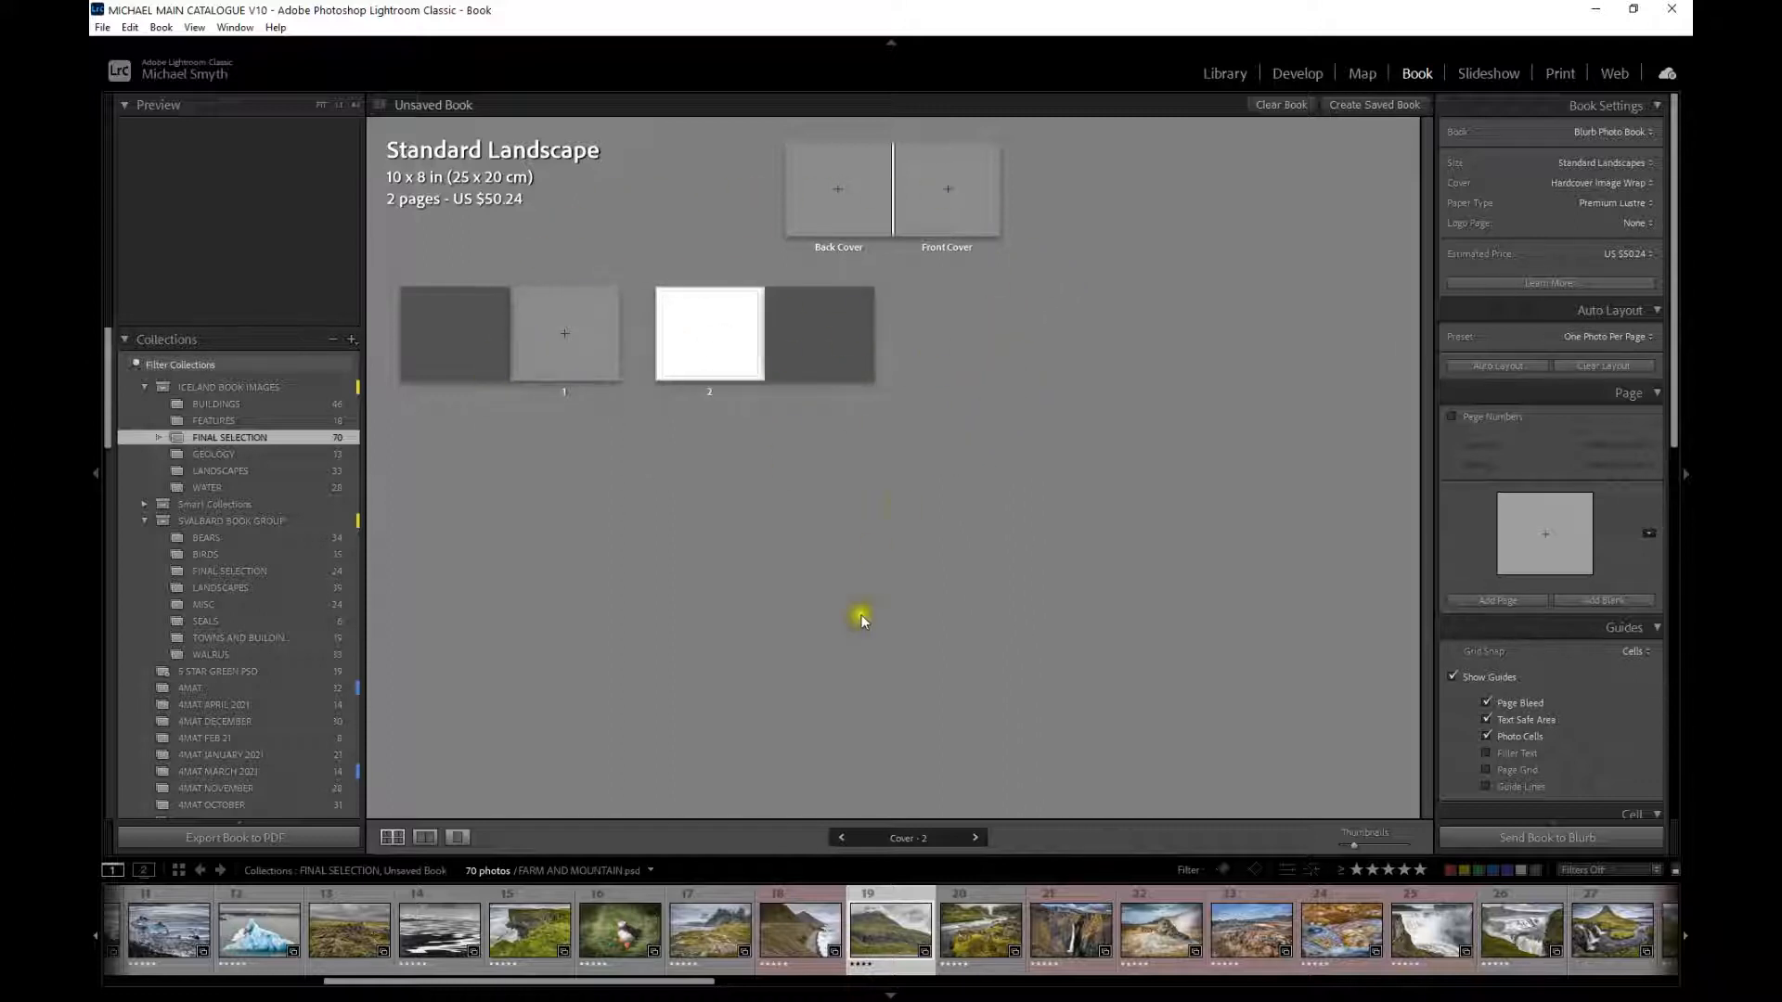
- Place the ICELAND BOOK COVER A photo on the front cover and the BOOK TITLE image on page 1
{"action": "left_click_drag", "start_coordinate": [624, 982], "coordinate": [1627, 997]}
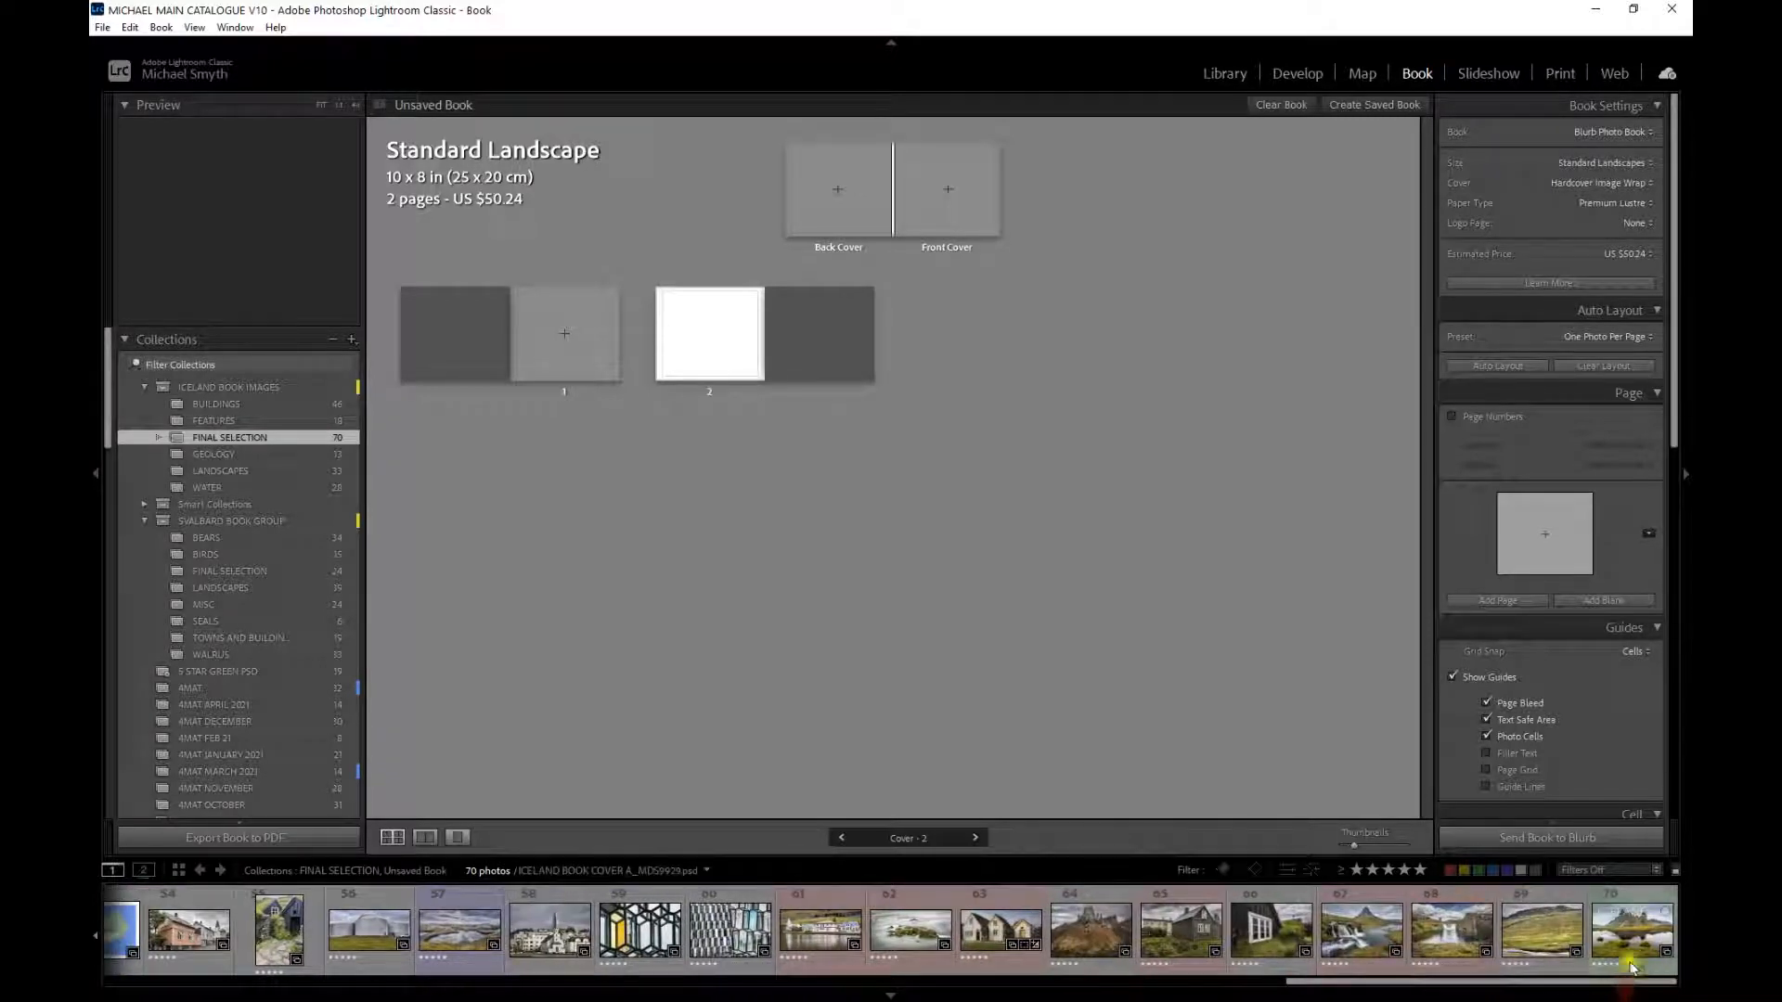
{"action": "left_click_drag", "start_coordinate": [1631, 930], "coordinate": [993, 223]}
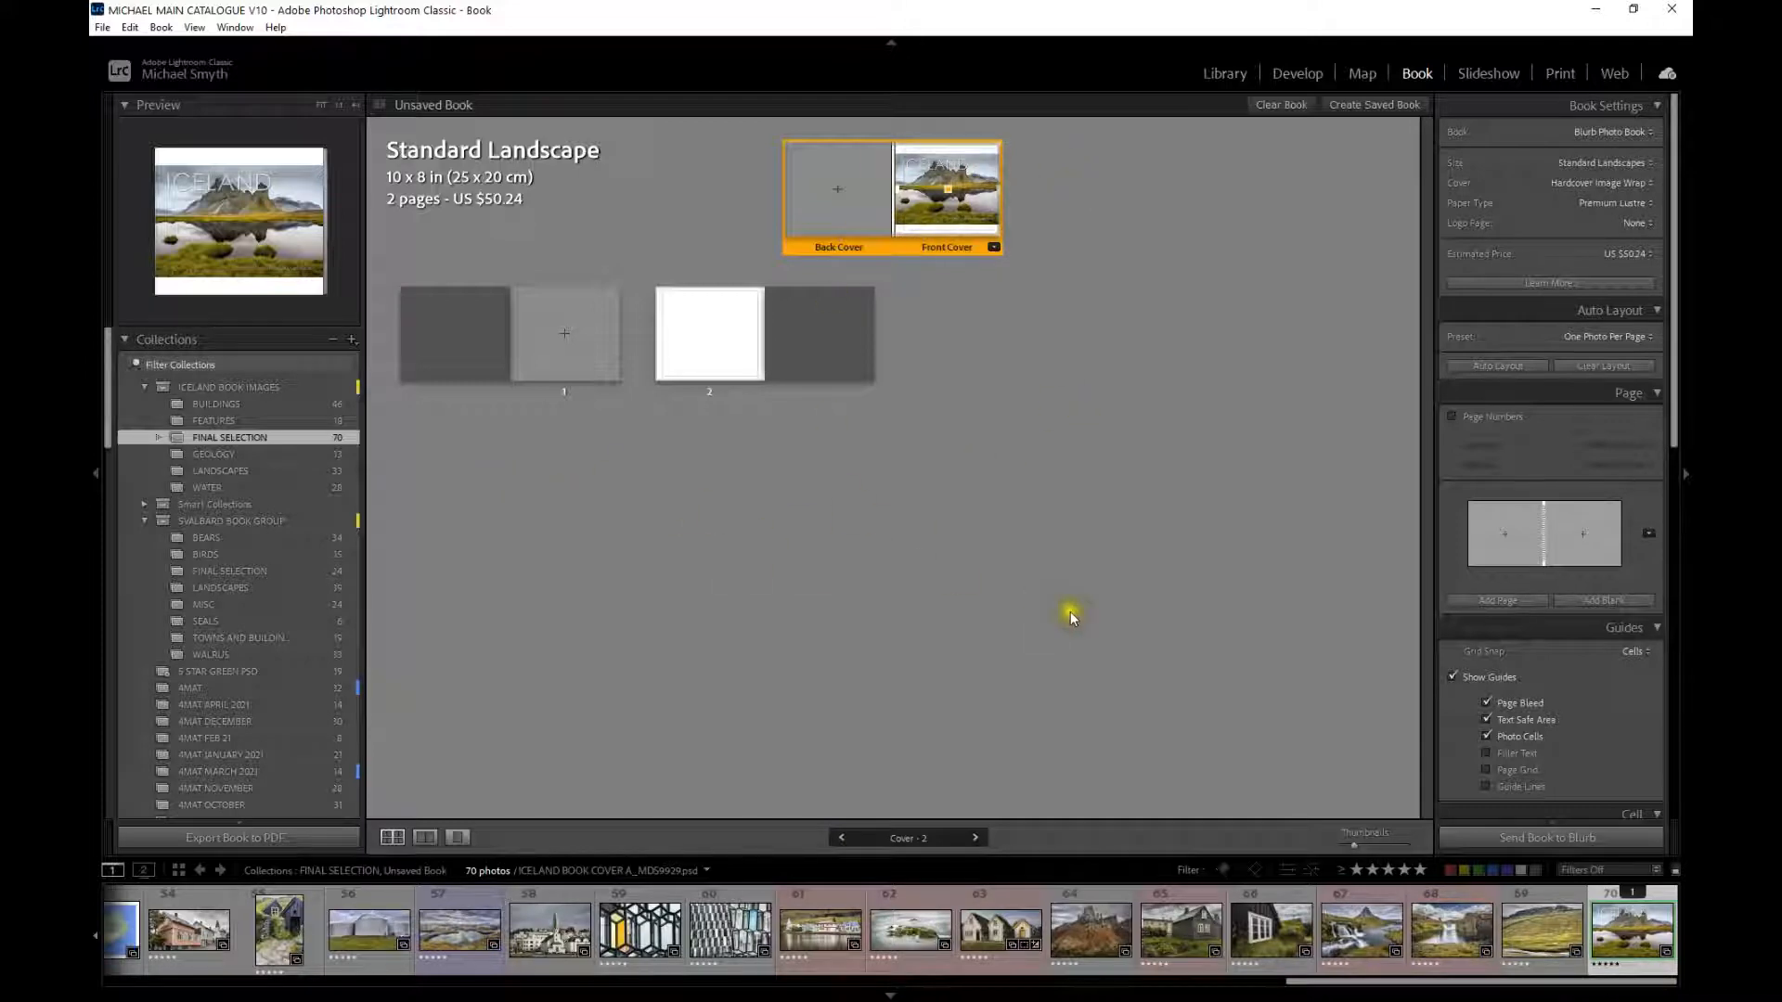
{"action": "left_click_drag", "start_coordinate": [1438, 982], "coordinate": [1172, 983]}
{"action": "left_click_drag", "start_coordinate": [1102, 933], "coordinate": [568, 345]}
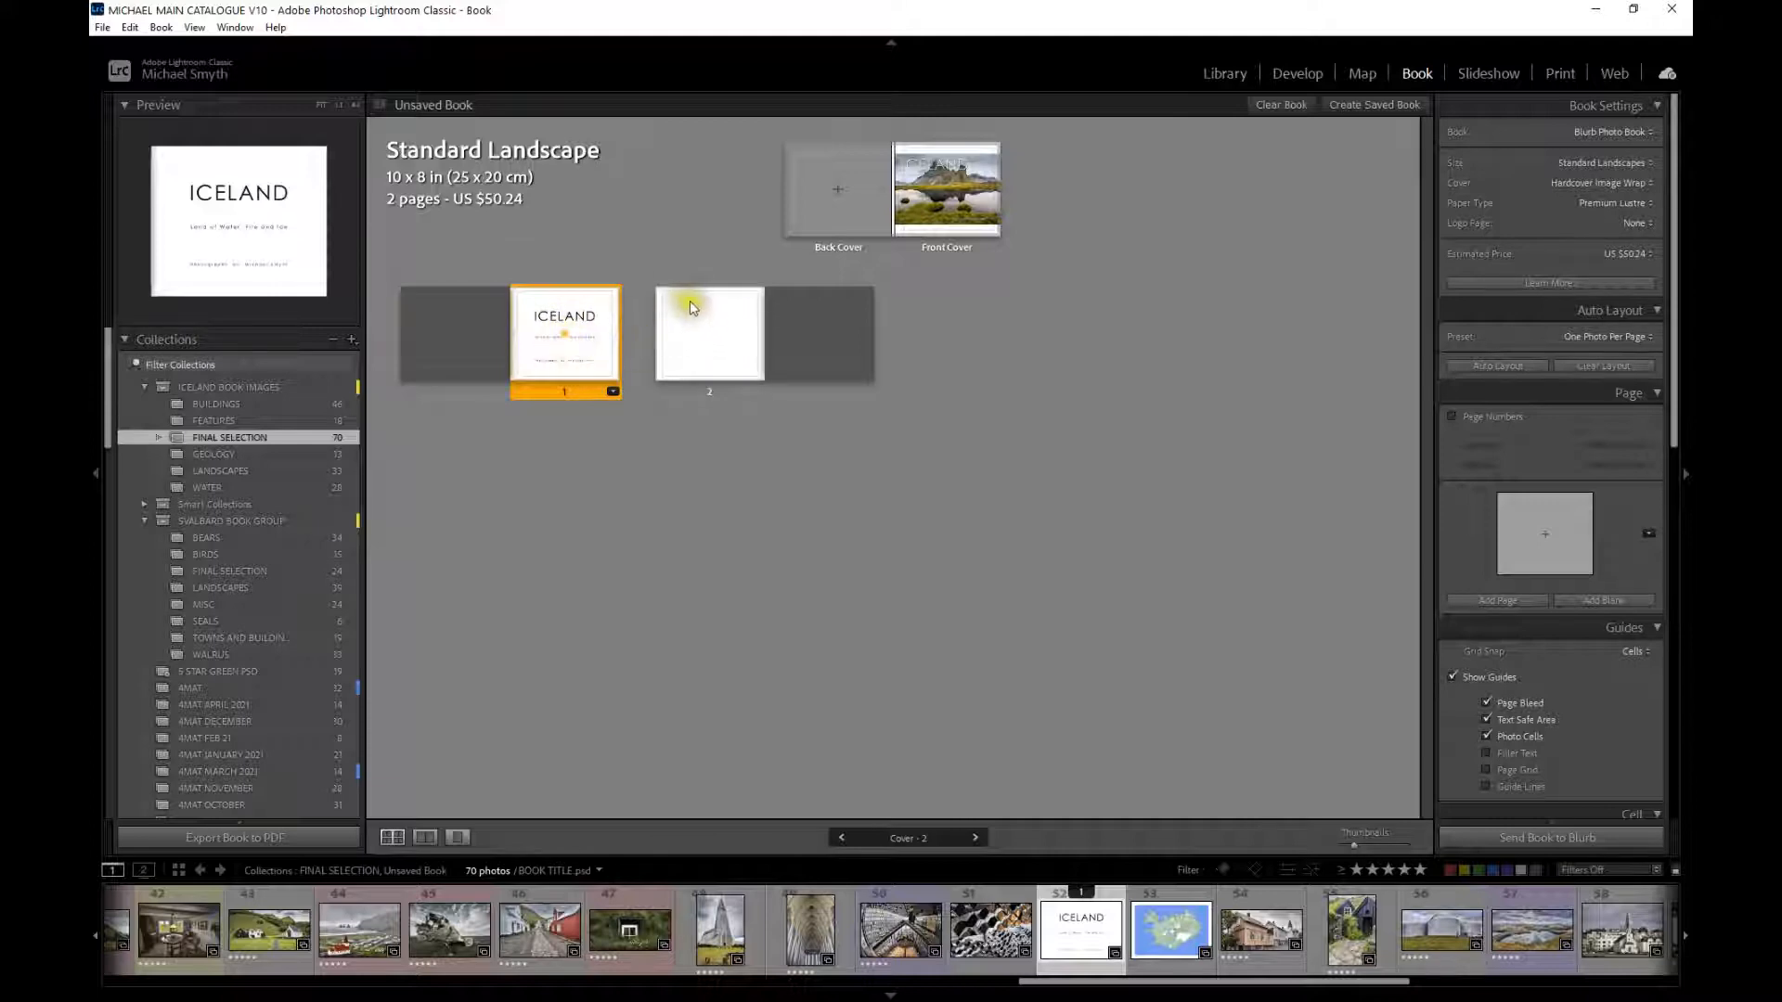
- Add two photo pages after the title page, as pages 2 and 3 of the book
{"action": "left_click", "coordinate": [717, 346]}
{"action": "left_click", "coordinate": [812, 351]}
{"action": "right_click", "coordinate": [813, 352]}
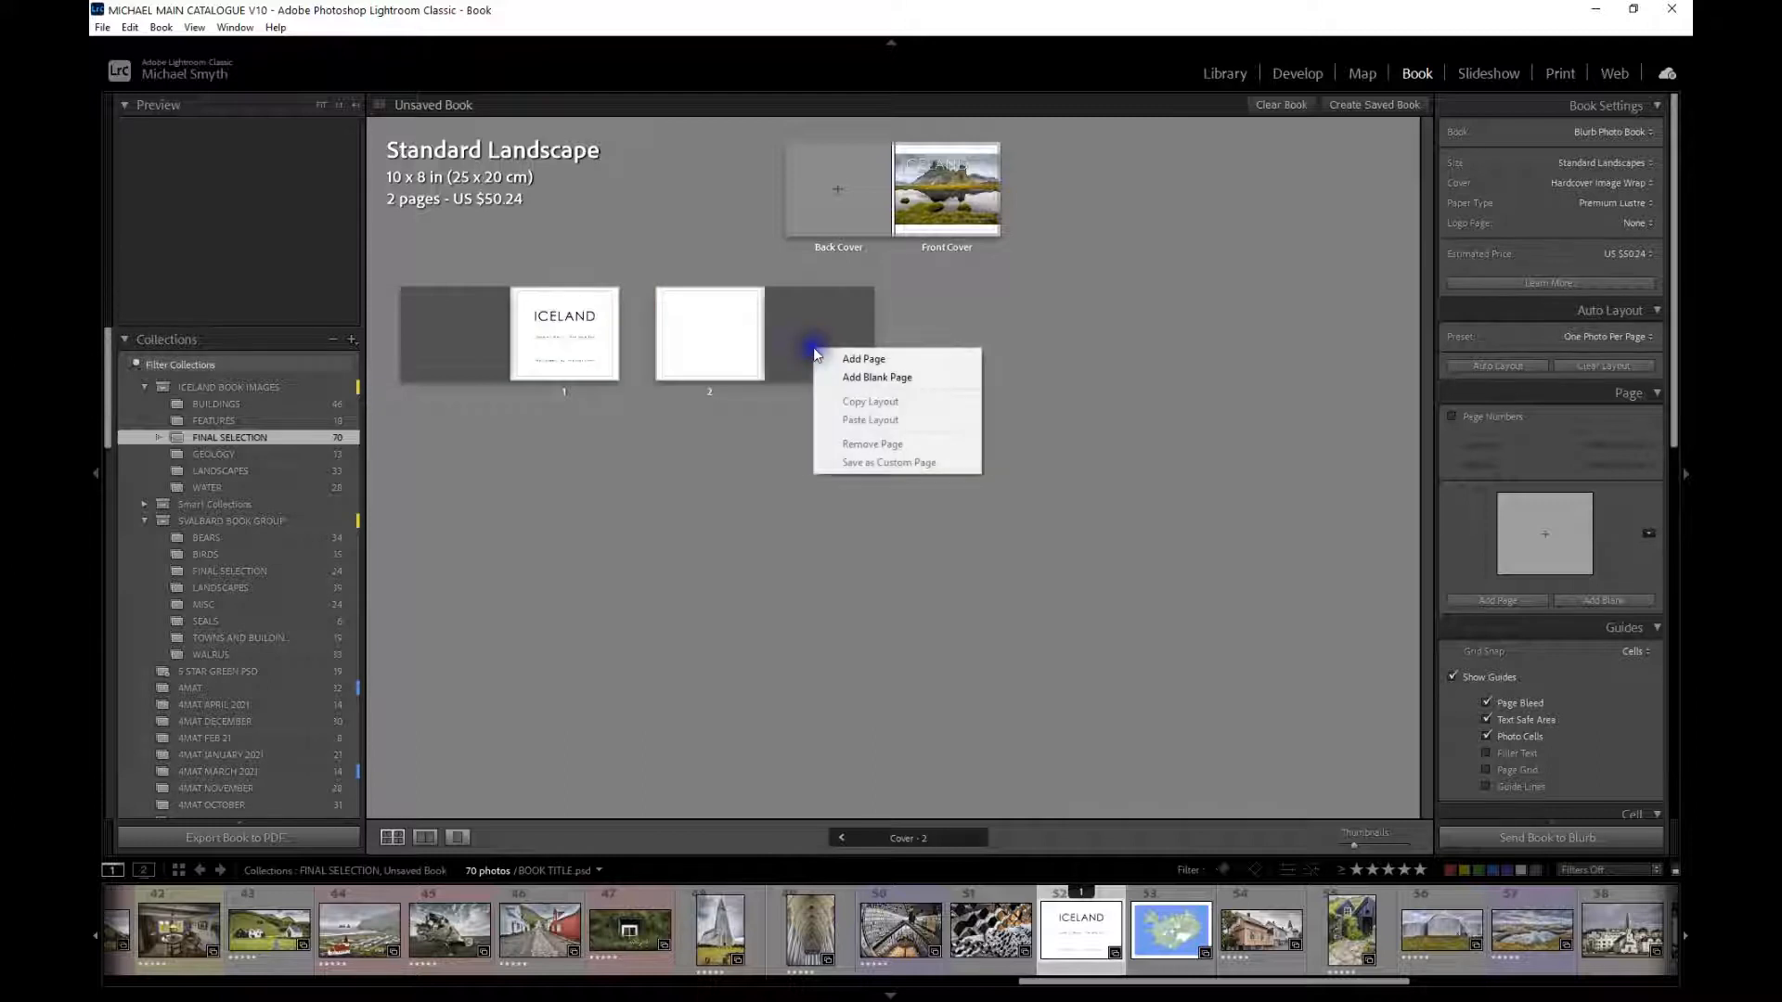
{"action": "left_click", "coordinate": [843, 361]}
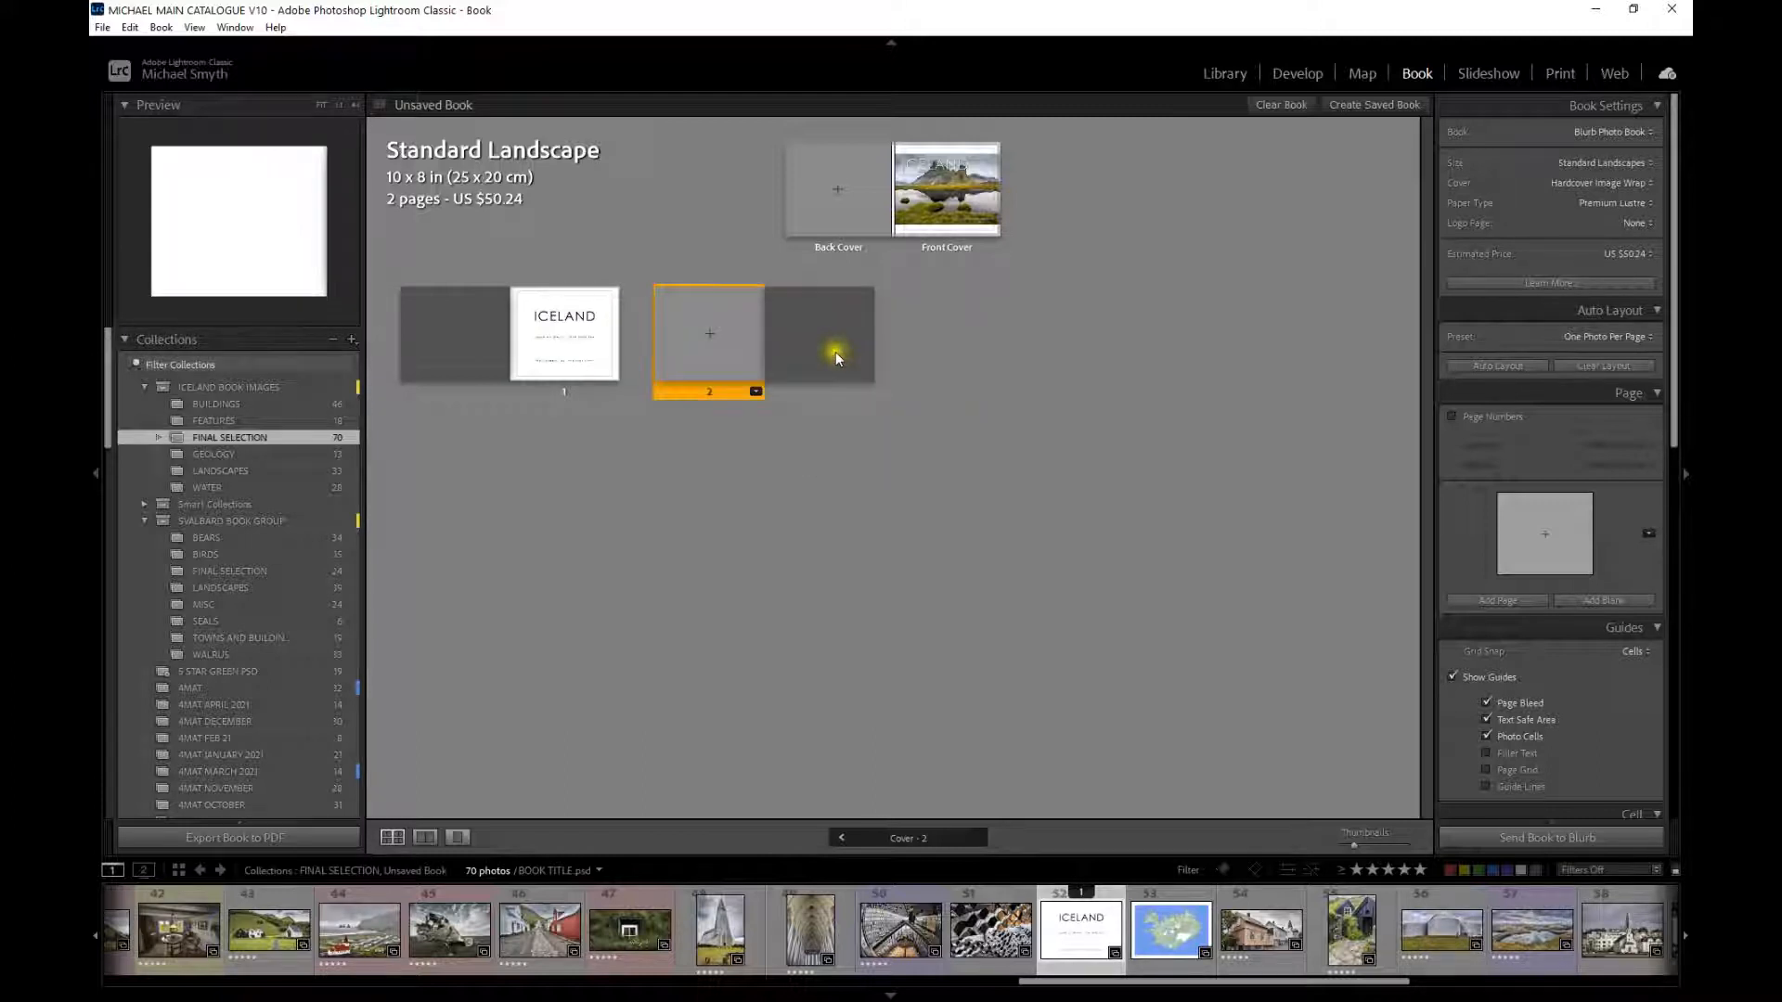
{"action": "left_click", "coordinate": [836, 353]}
{"action": "right_click", "coordinate": [835, 354]}
{"action": "left_click", "coordinate": [853, 363]}
{"action": "left_click", "coordinate": [790, 325]}
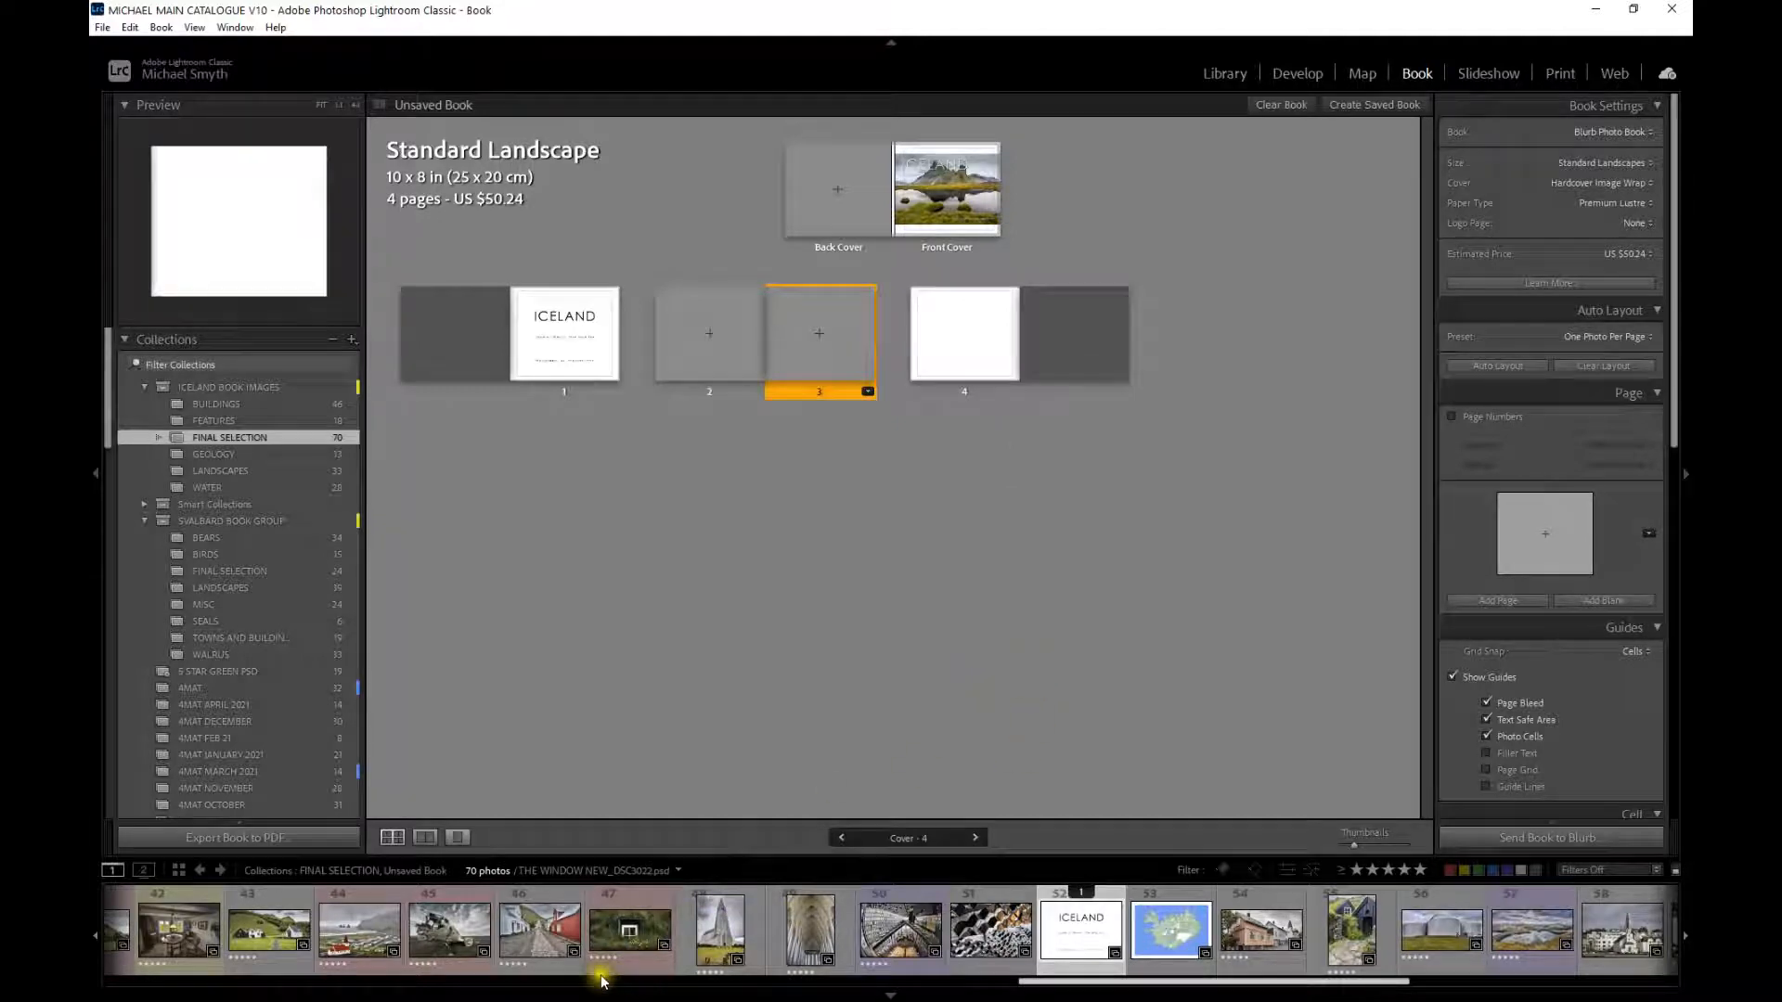
- Place the waterfall photo SELJANDSFOSS 2_MDS9385 on page 3 of the book
{"action": "scroll", "coordinate": [246, 923], "scroll_direction": "up", "scroll_amount": 10}
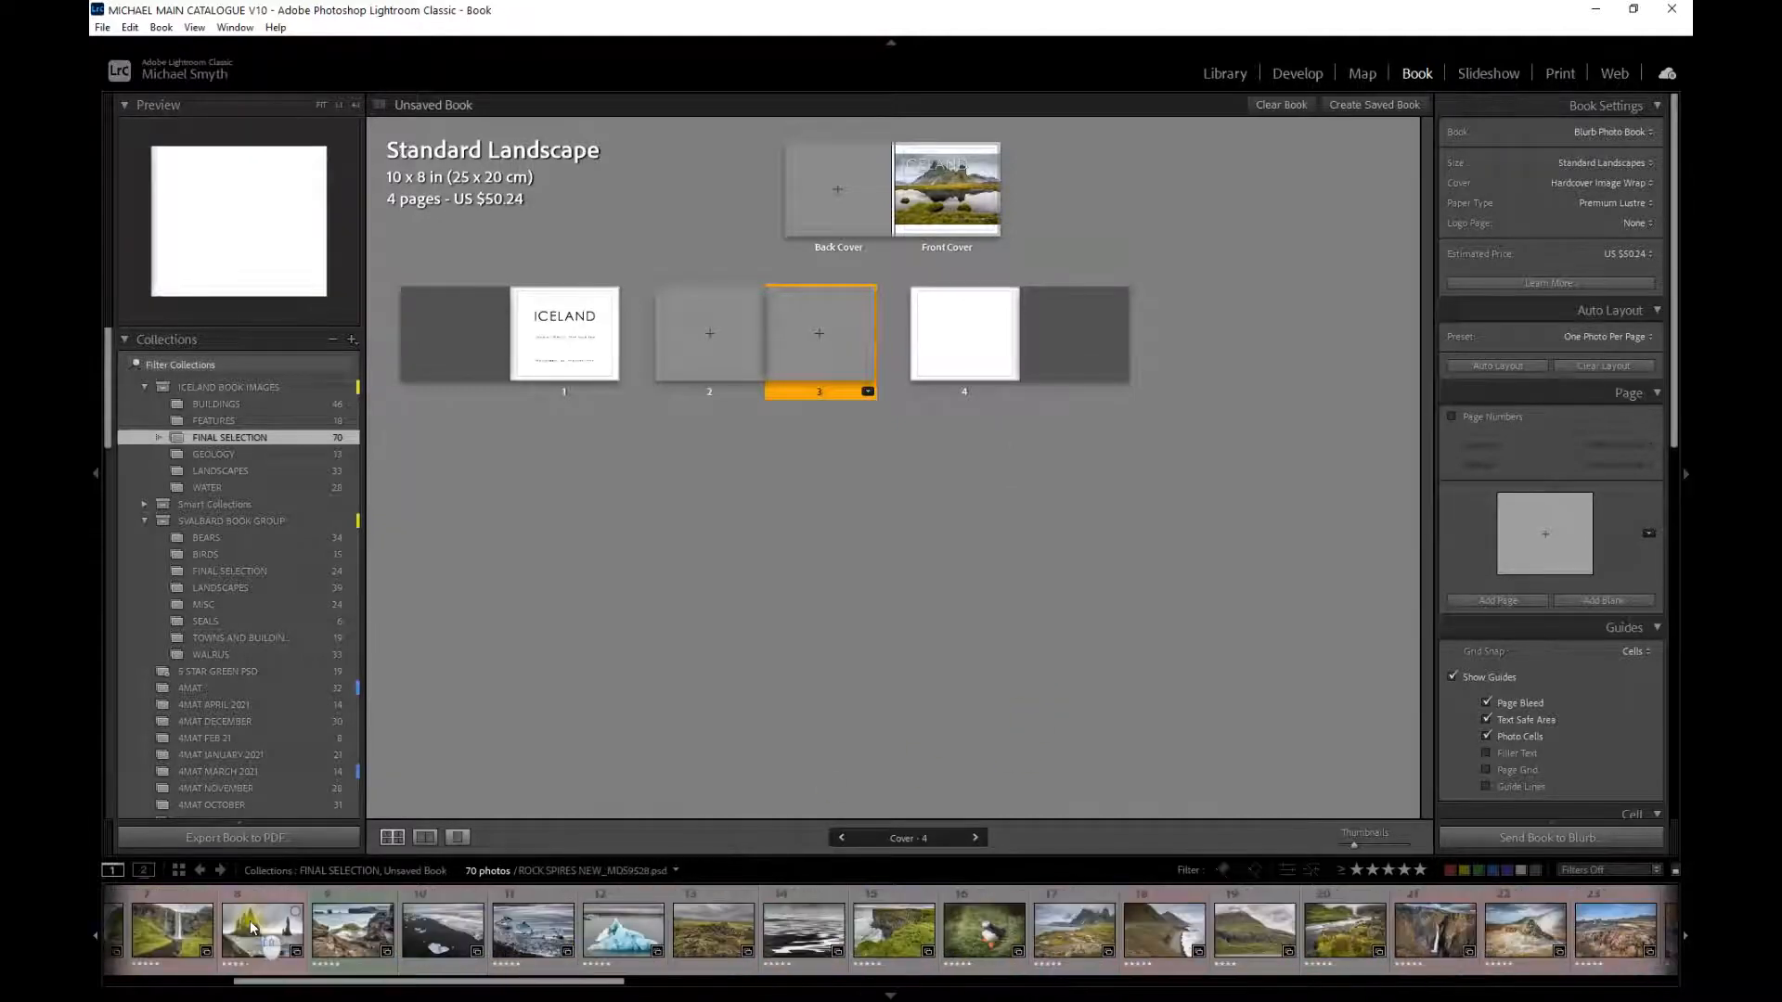
{"action": "scroll", "coordinate": [365, 970], "scroll_direction": "up", "scroll_amount": 2}
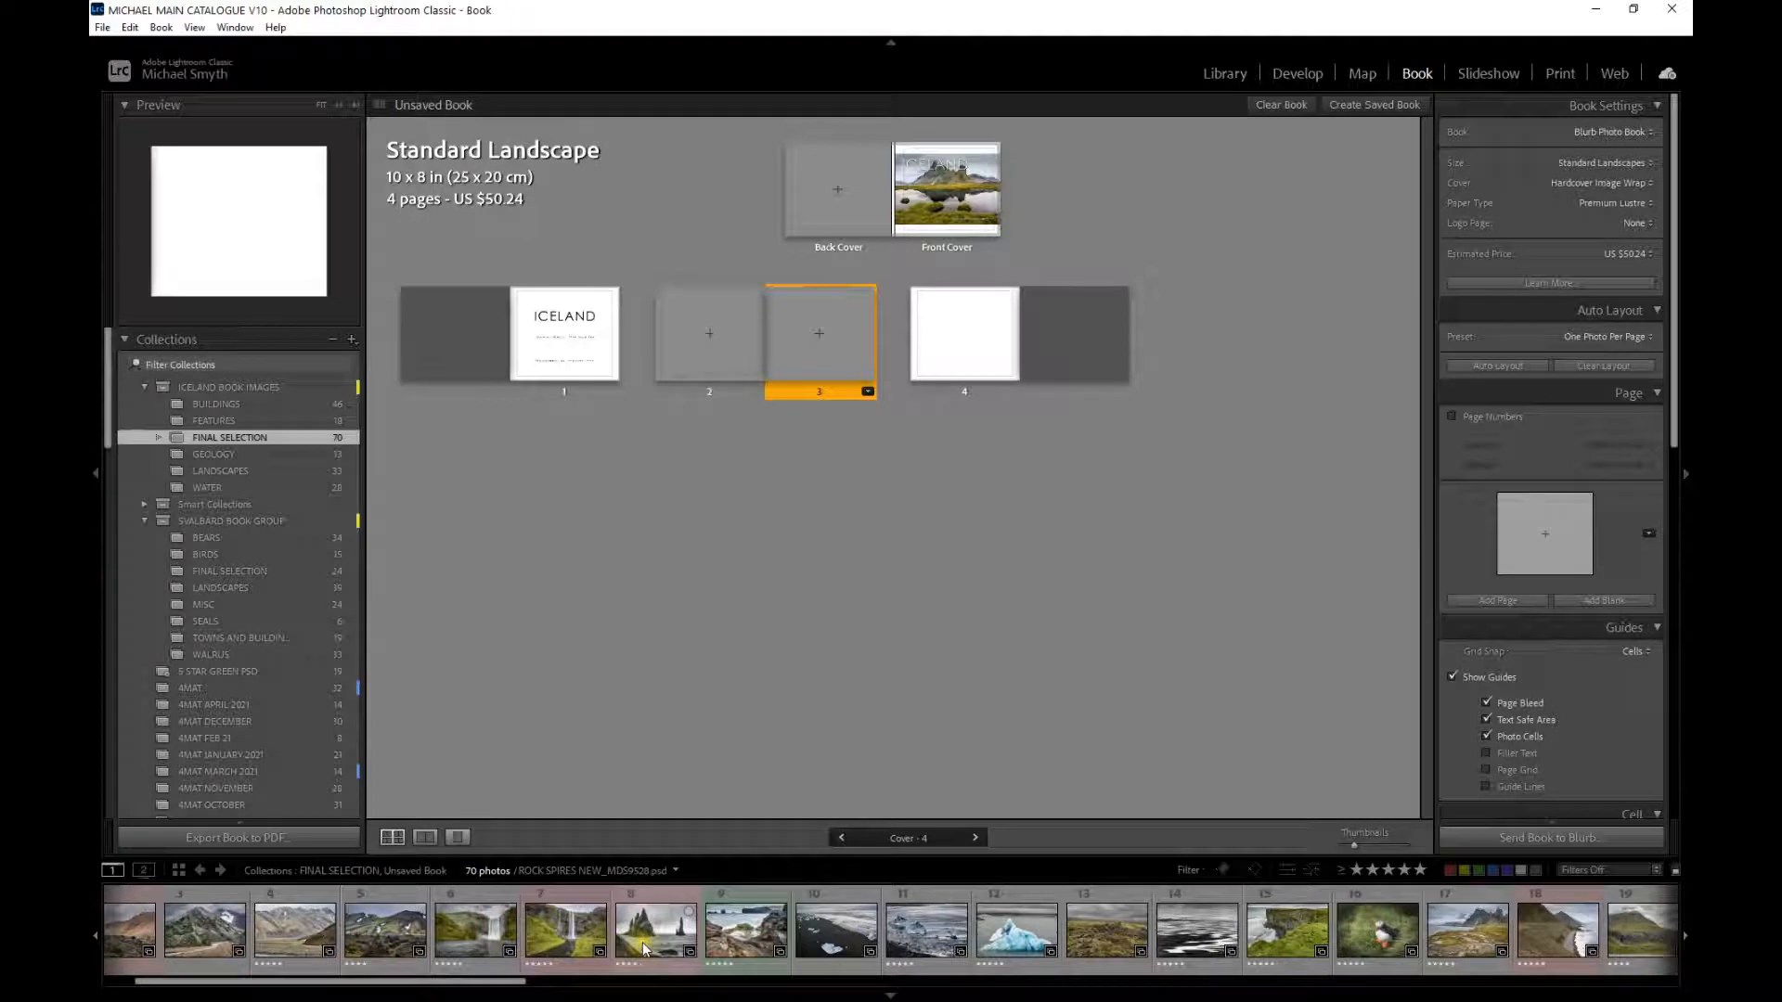
{"action": "left_click_drag", "start_coordinate": [561, 962], "coordinate": [817, 319]}
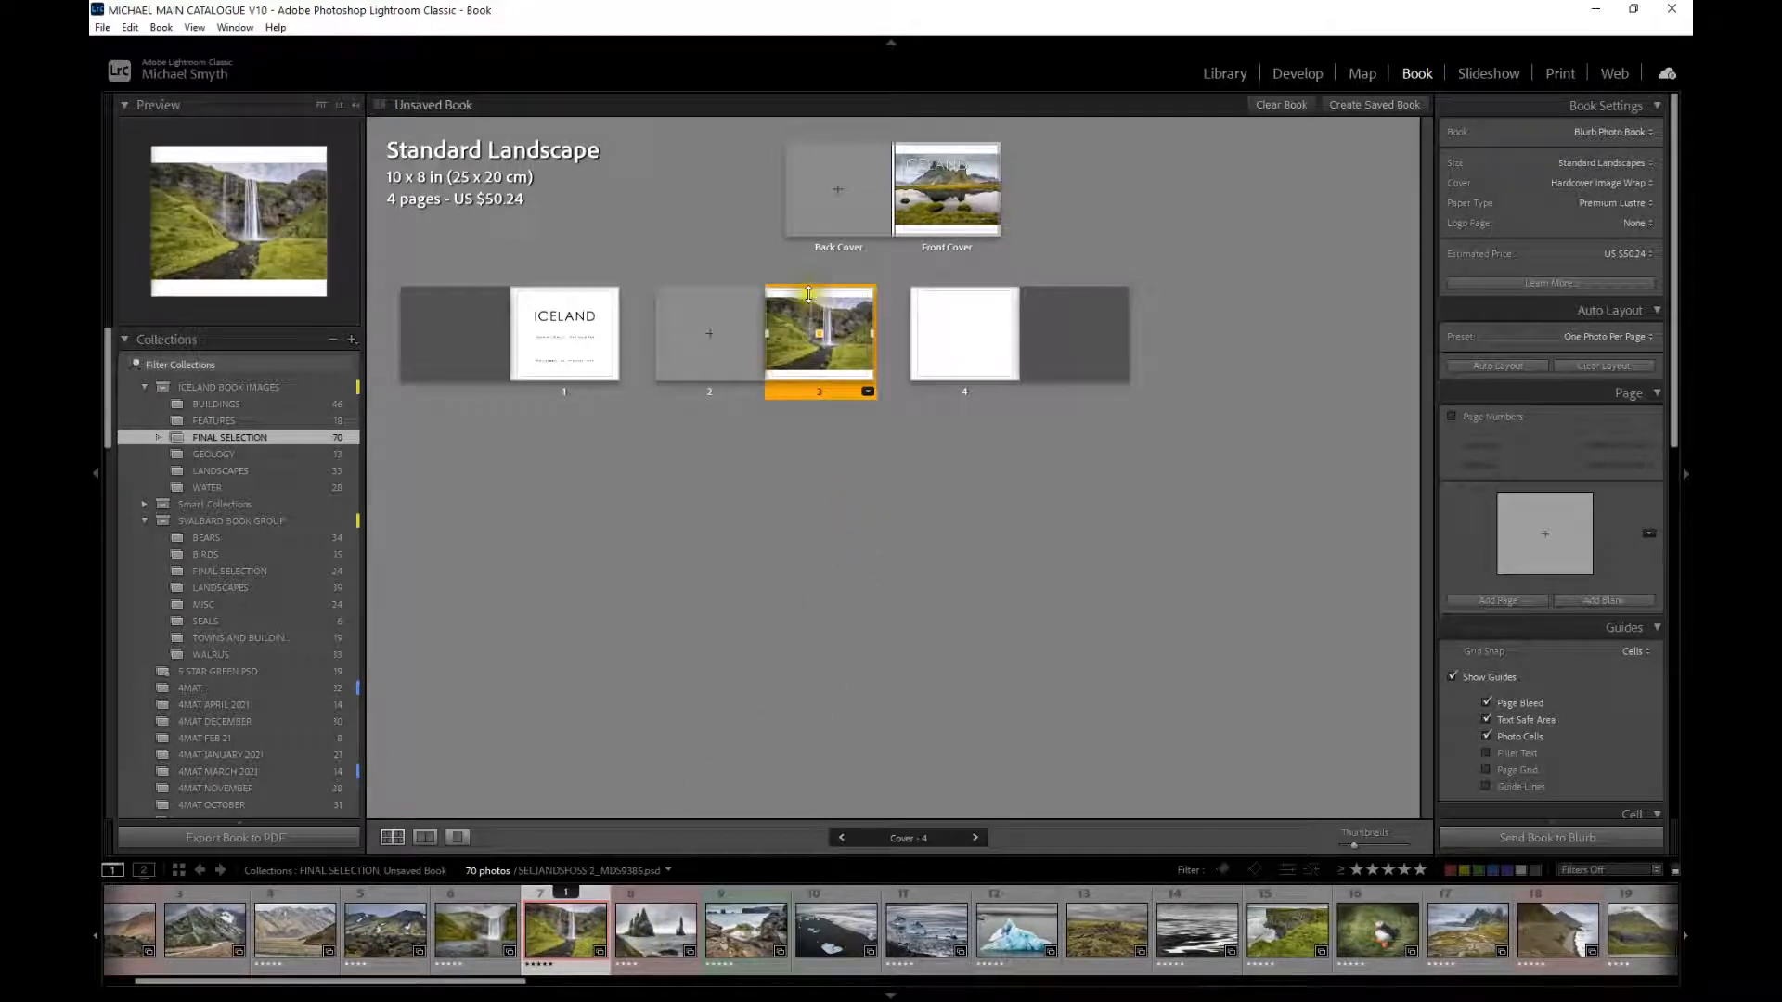
{"action": "left_click_drag", "start_coordinate": [866, 334], "coordinate": [822, 339]}
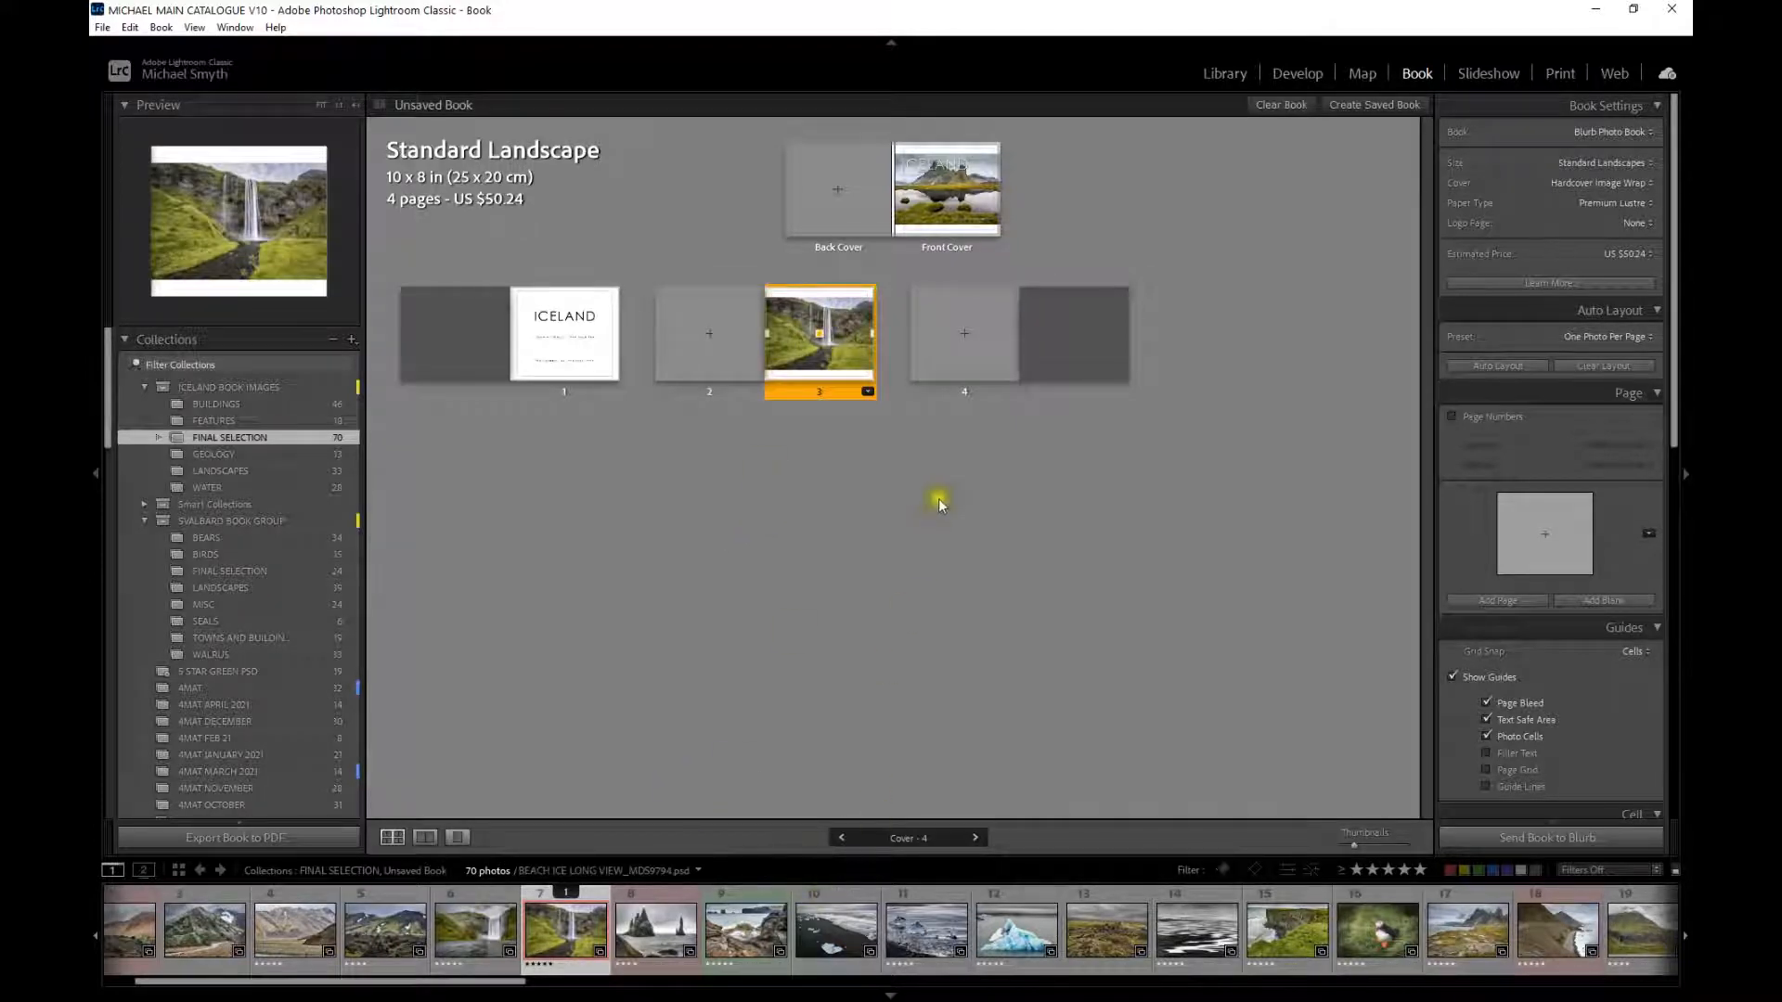
- Place the BEACH ICE LONG VIEW_MDS9794 photo on page 4 and try to put THE RABBIT AND THE TORTOISE photo in the empty space beside it
{"action": "left_click", "coordinate": [959, 349]}
{"action": "left_click_drag", "start_coordinate": [829, 939], "coordinate": [984, 409]}
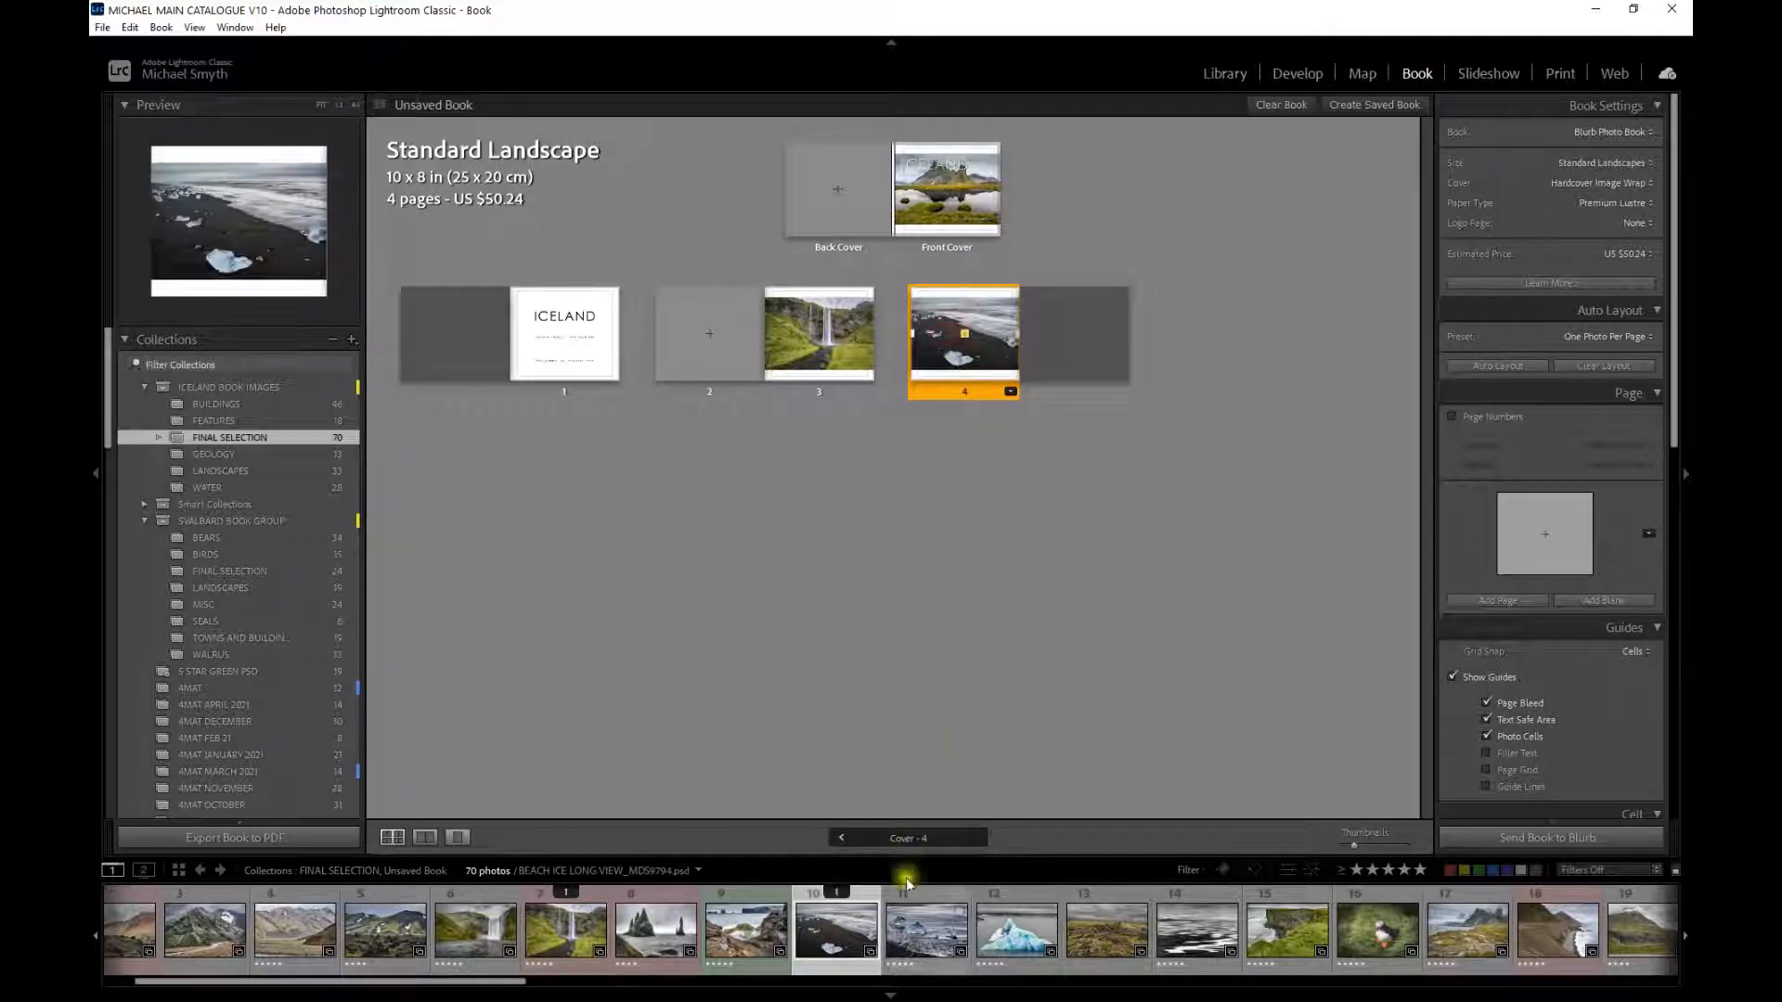
{"action": "left_click_drag", "start_coordinate": [921, 937], "coordinate": [1064, 337]}
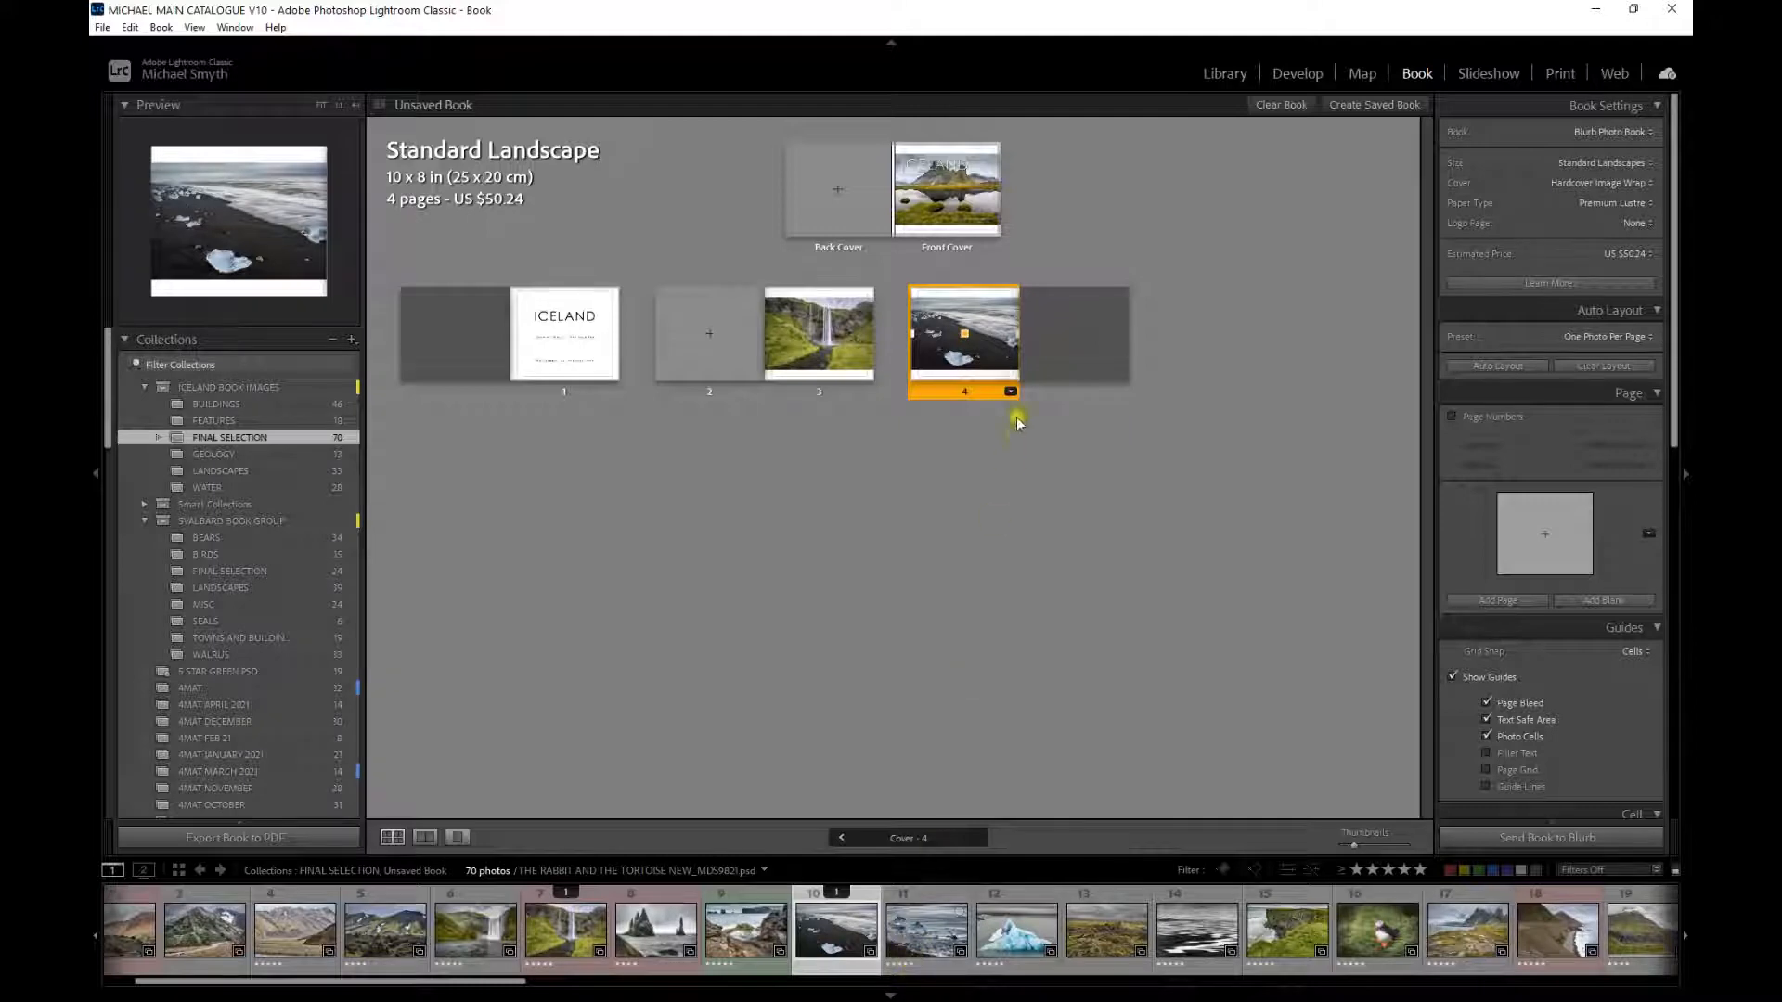
- Add blank pages after page 4 as pages 5 and 6 of the book
{"action": "left_click", "coordinate": [1064, 340]}
{"action": "right_click", "coordinate": [1063, 340]}
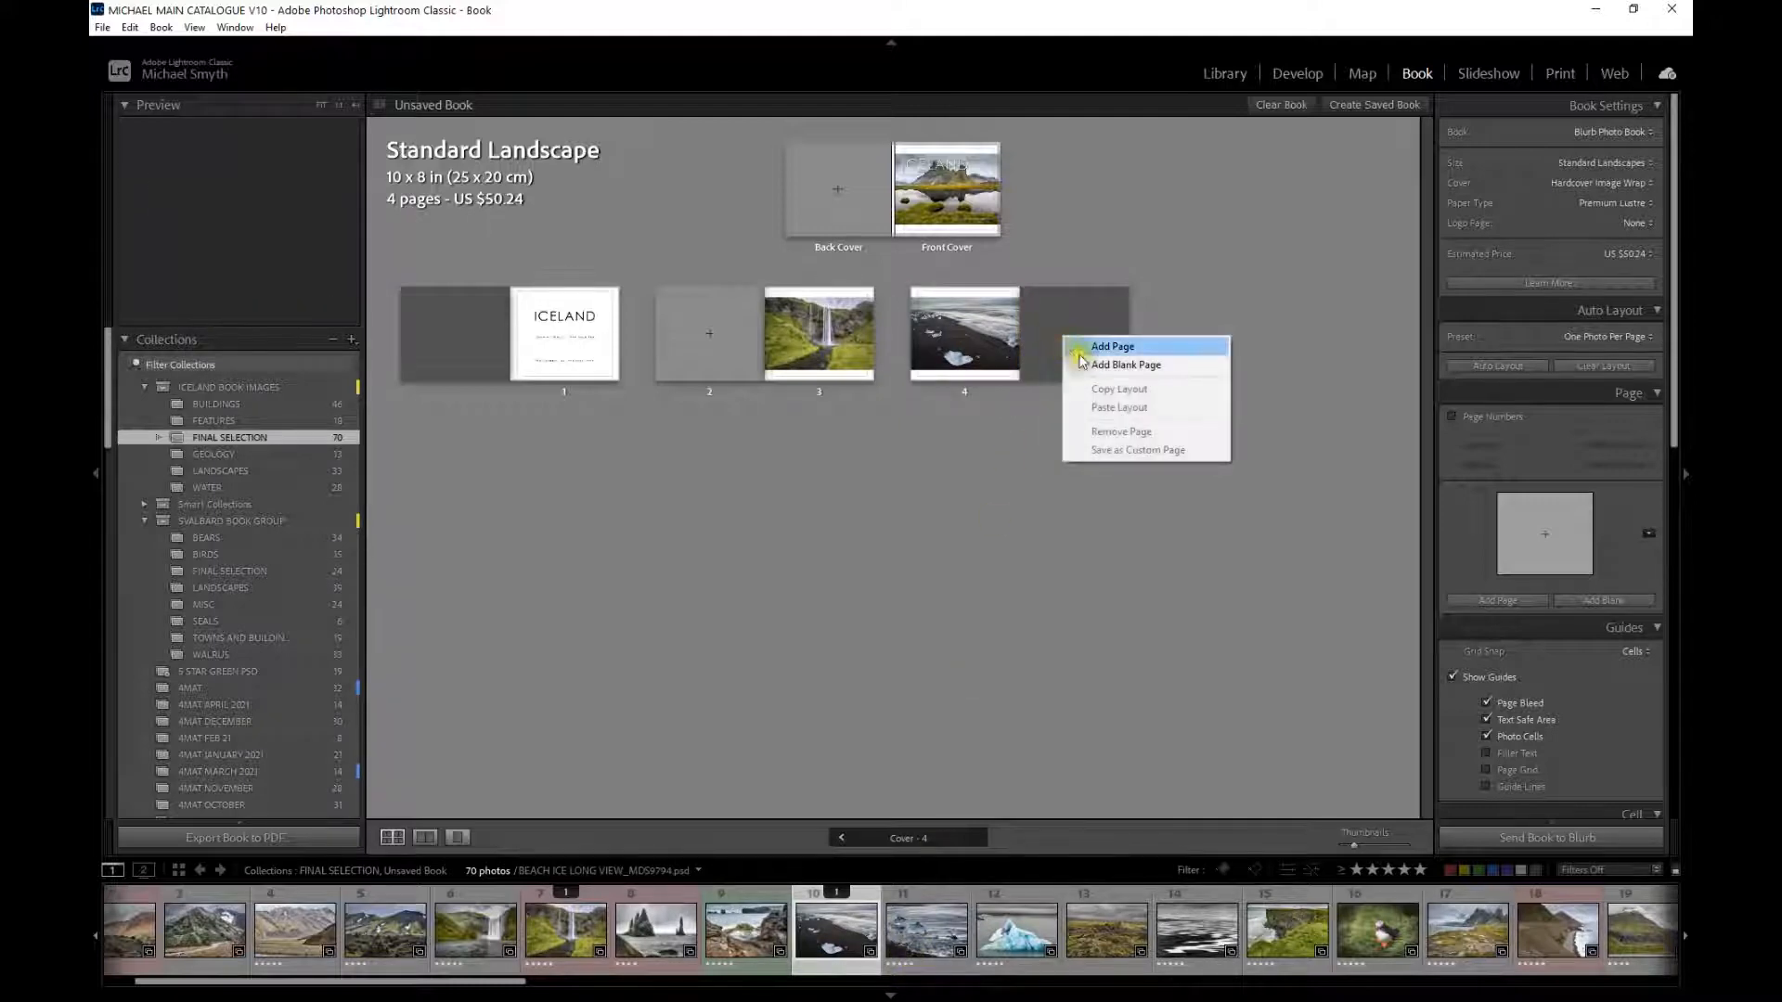
{"action": "left_click", "coordinate": [1082, 366]}
{"action": "right_click", "coordinate": [1065, 350]}
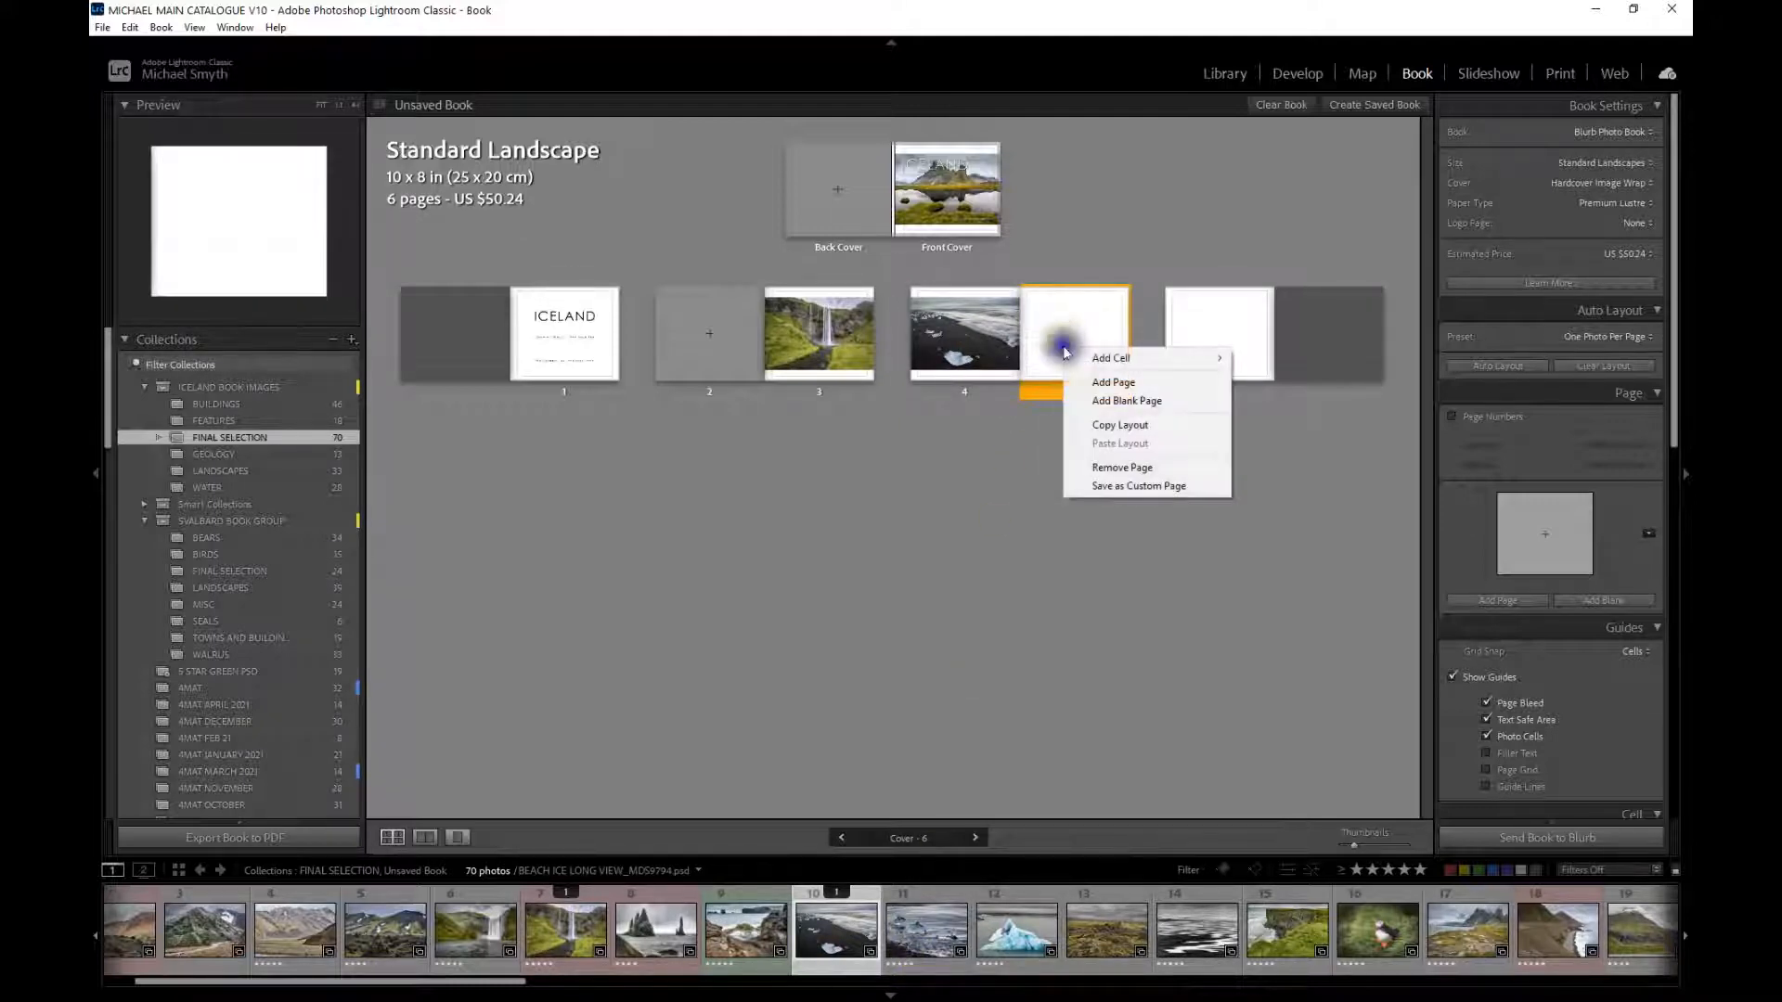
{"action": "left_click", "coordinate": [1125, 401]}
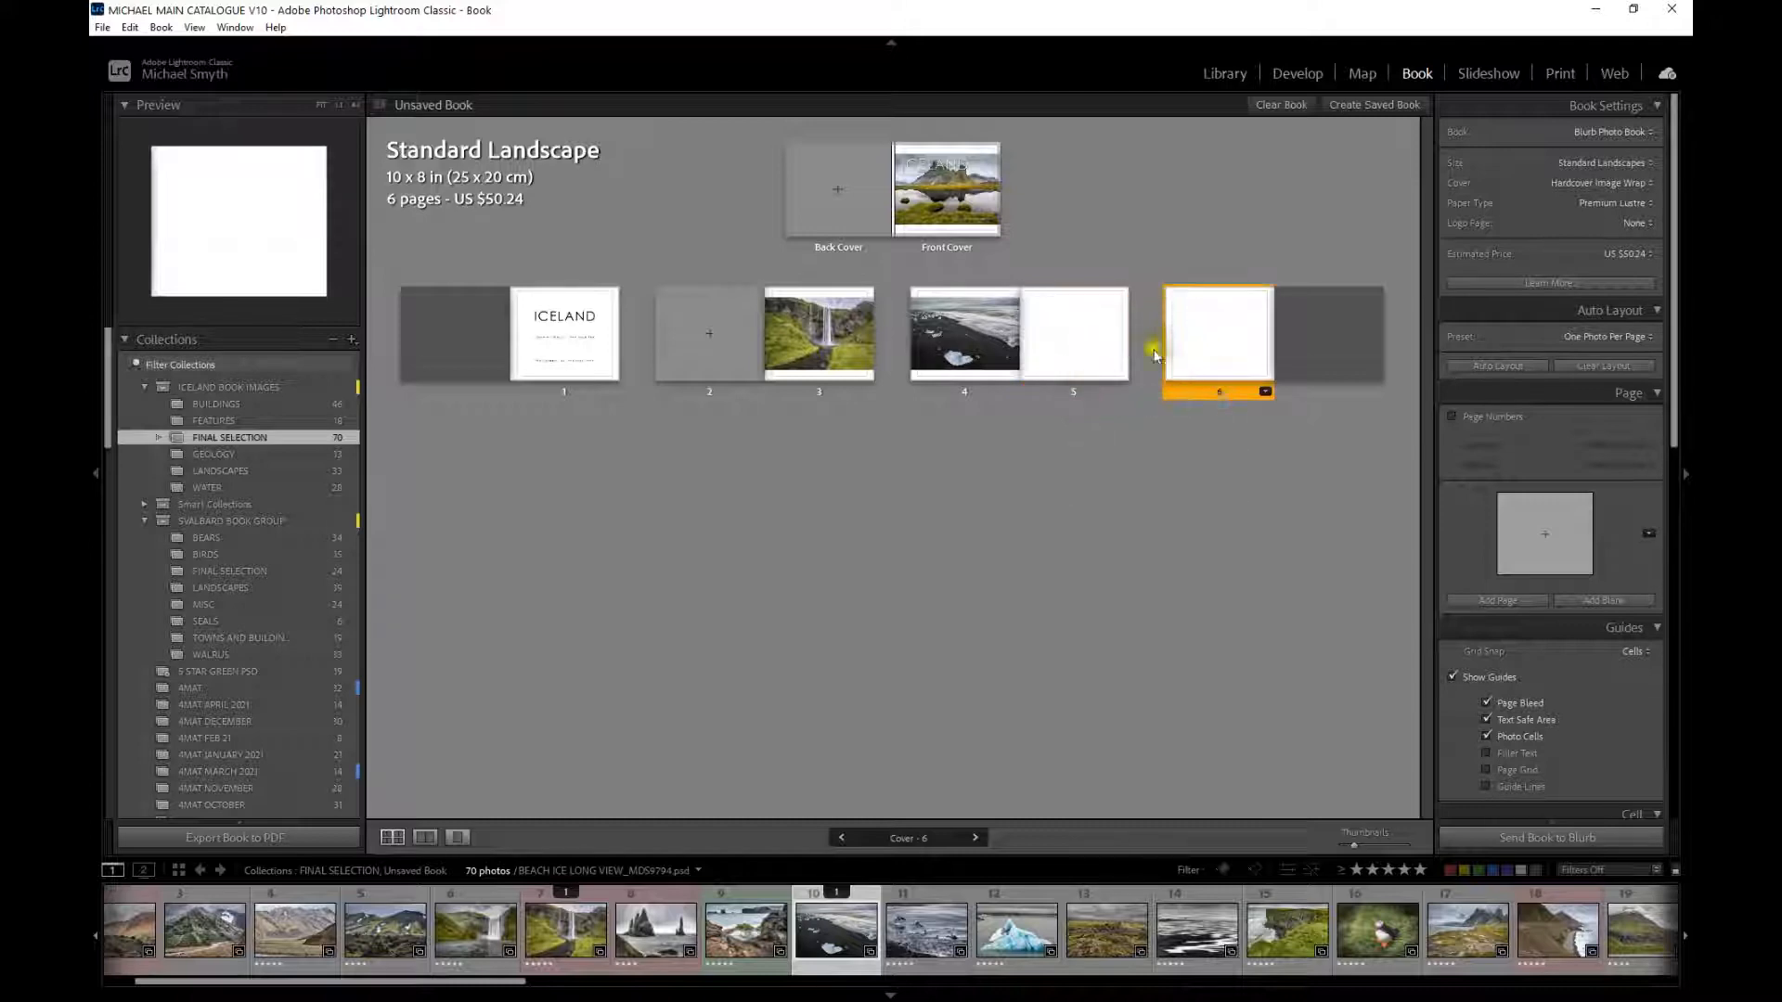
- Place THE RABBIT AND THE TORTOISE NEW photo on page 5 and review the spread of pages 4 and 5
{"action": "left_click_drag", "start_coordinate": [931, 922], "coordinate": [1082, 357]}
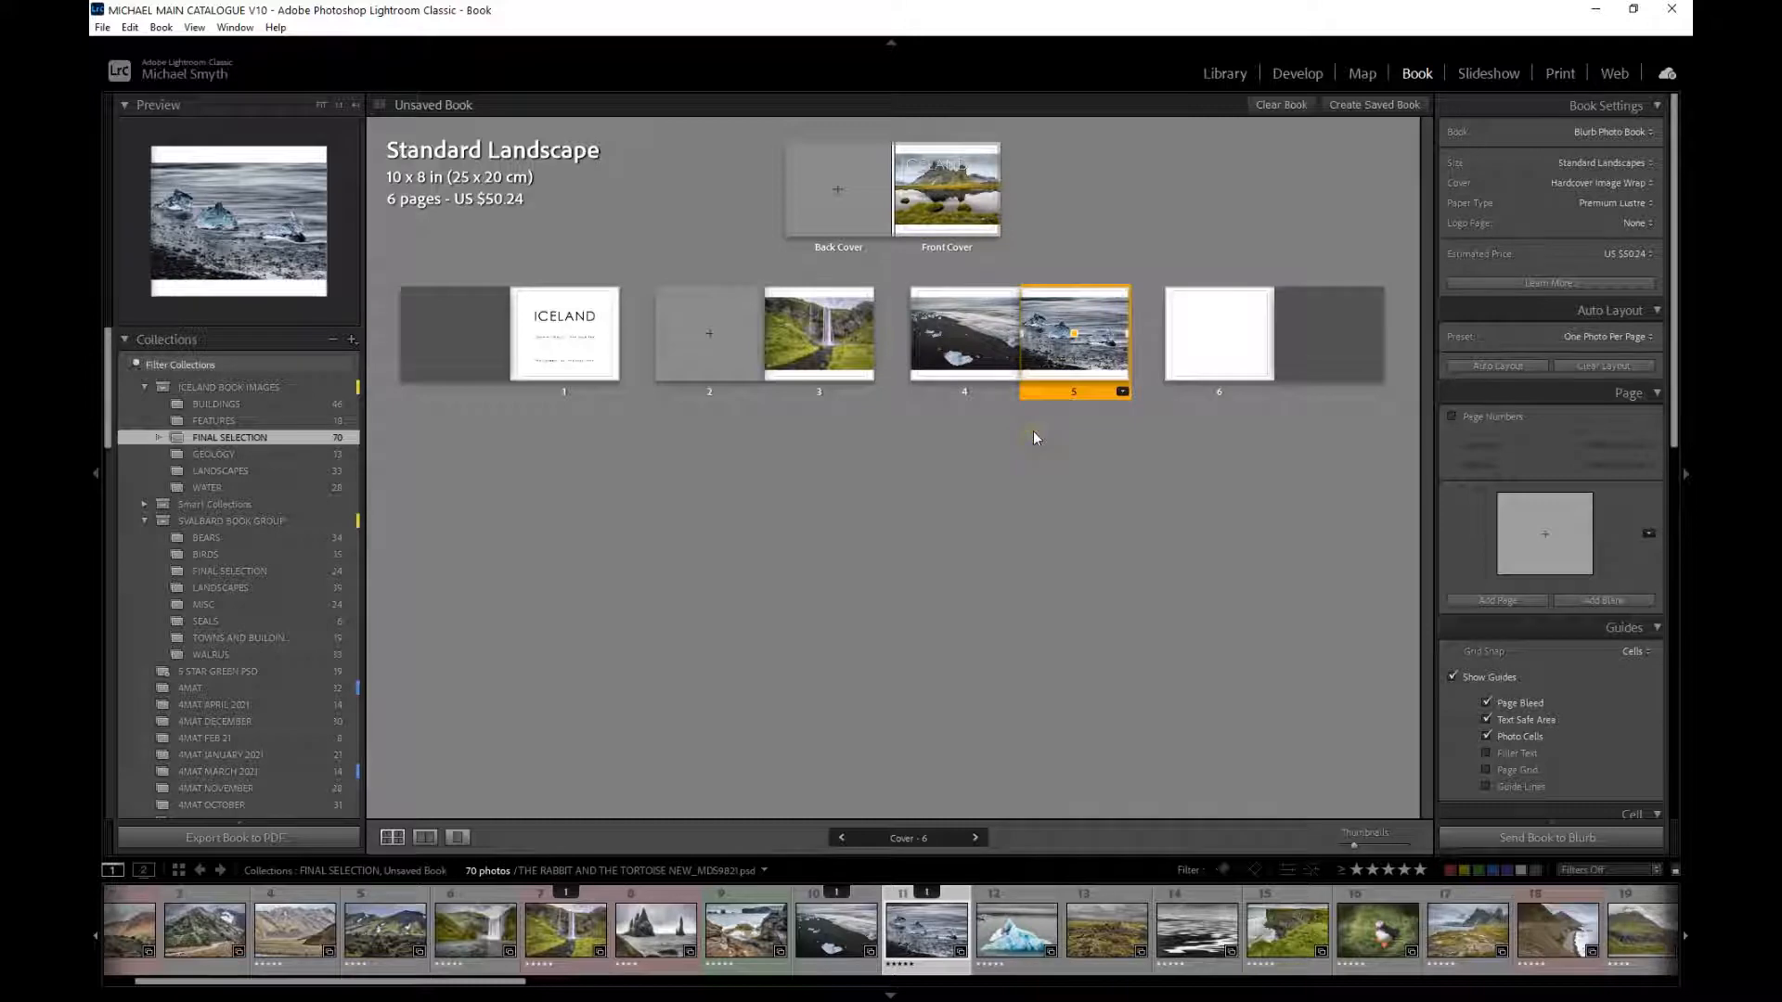
{"action": "left_click", "coordinate": [426, 840]}
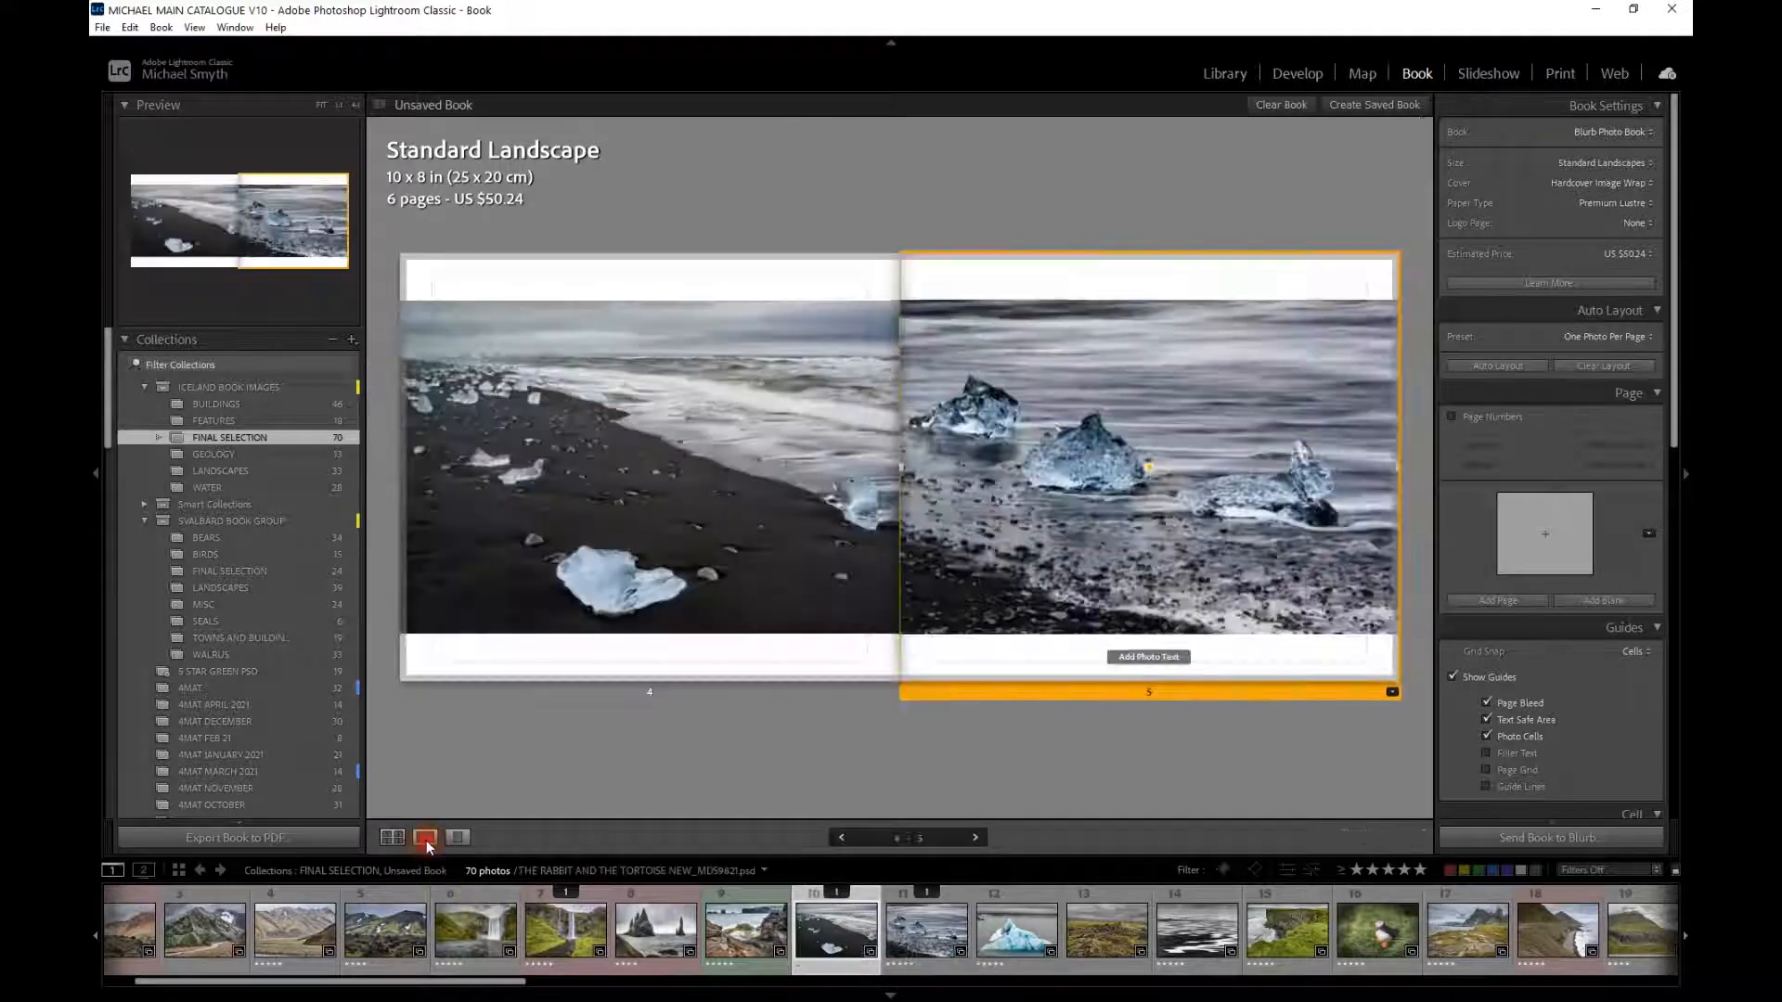
{"action": "left_click", "coordinate": [806, 420]}
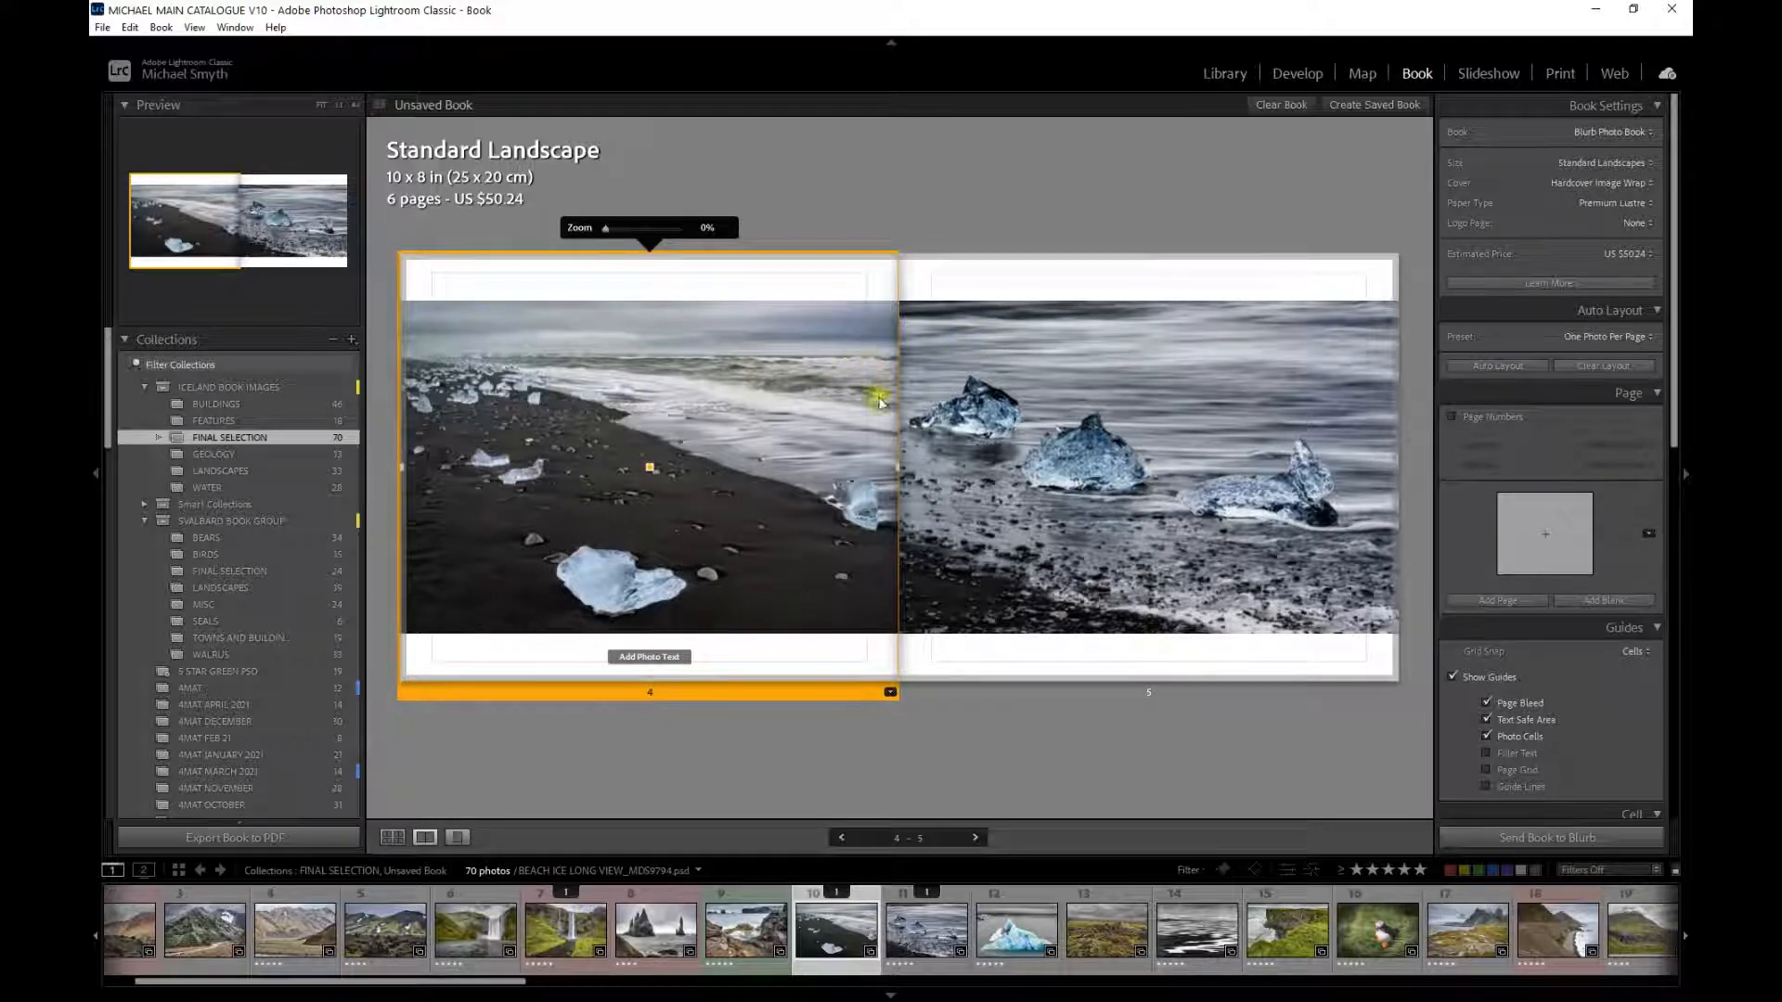
{"action": "left_click", "coordinate": [1180, 371]}
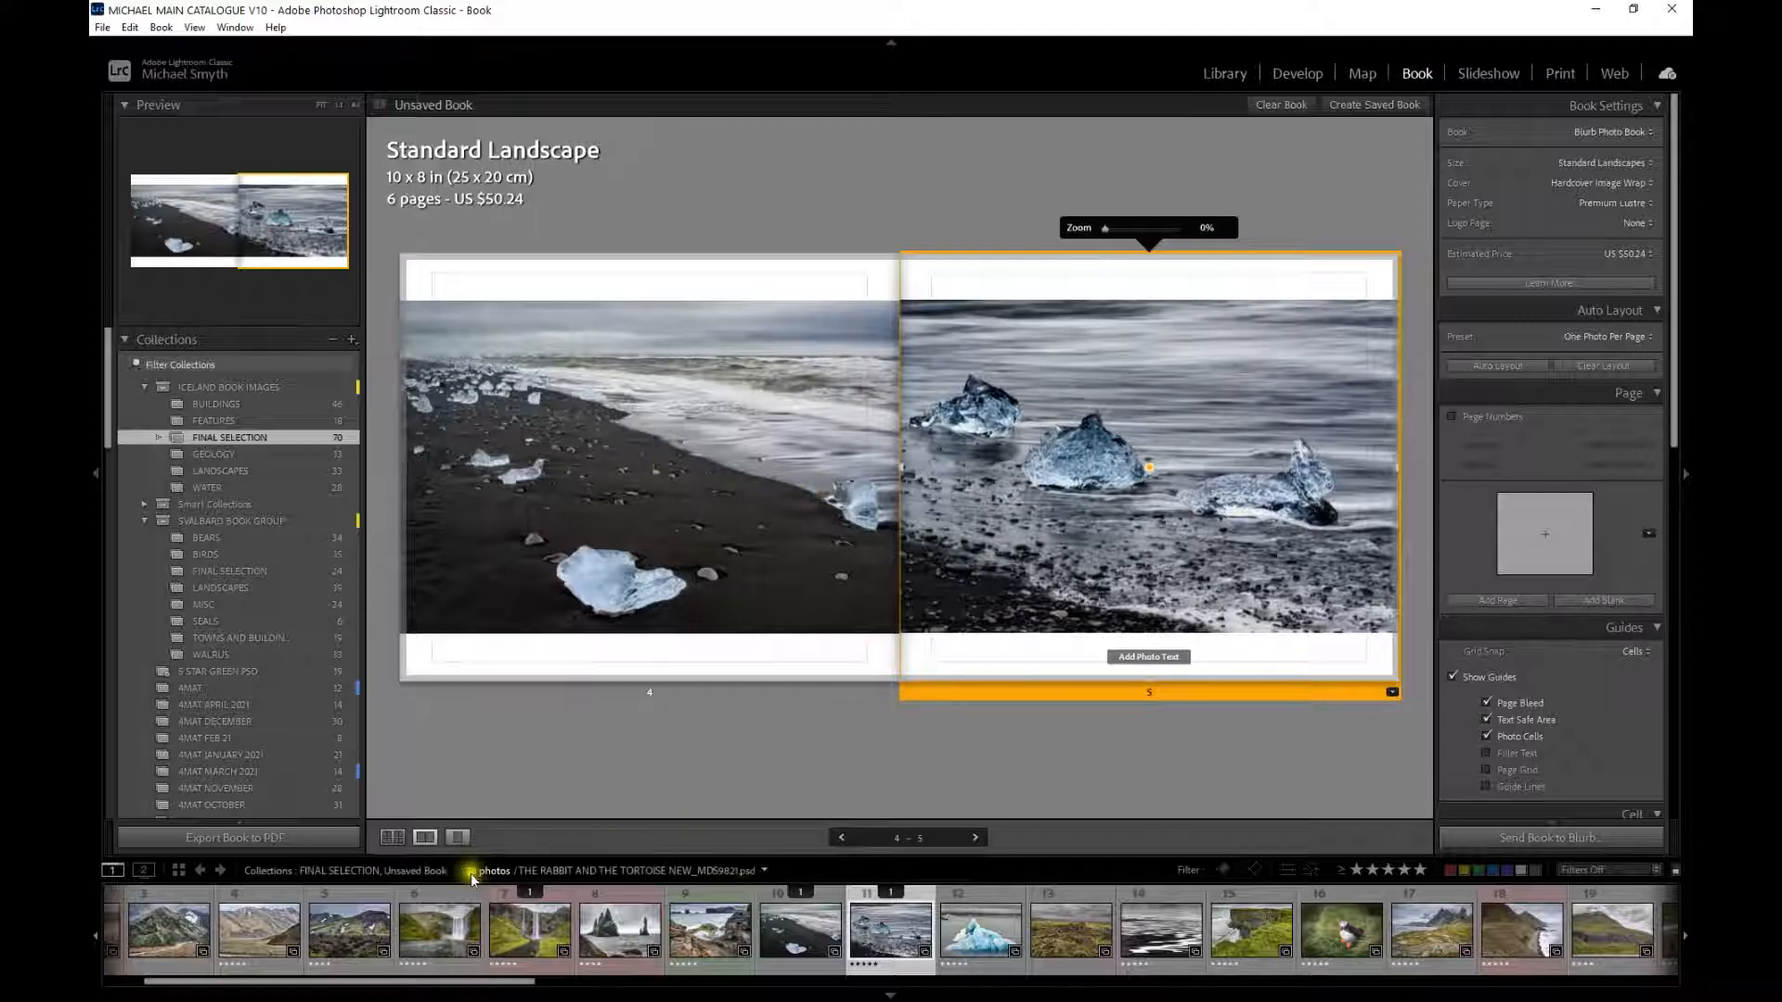
{"action": "left_click", "coordinate": [391, 837]}
- Place the ICE ON JOKULSARLON NEW photo on page 6 and add a photo page beside it as page 7
{"action": "left_click", "coordinate": [1204, 350]}
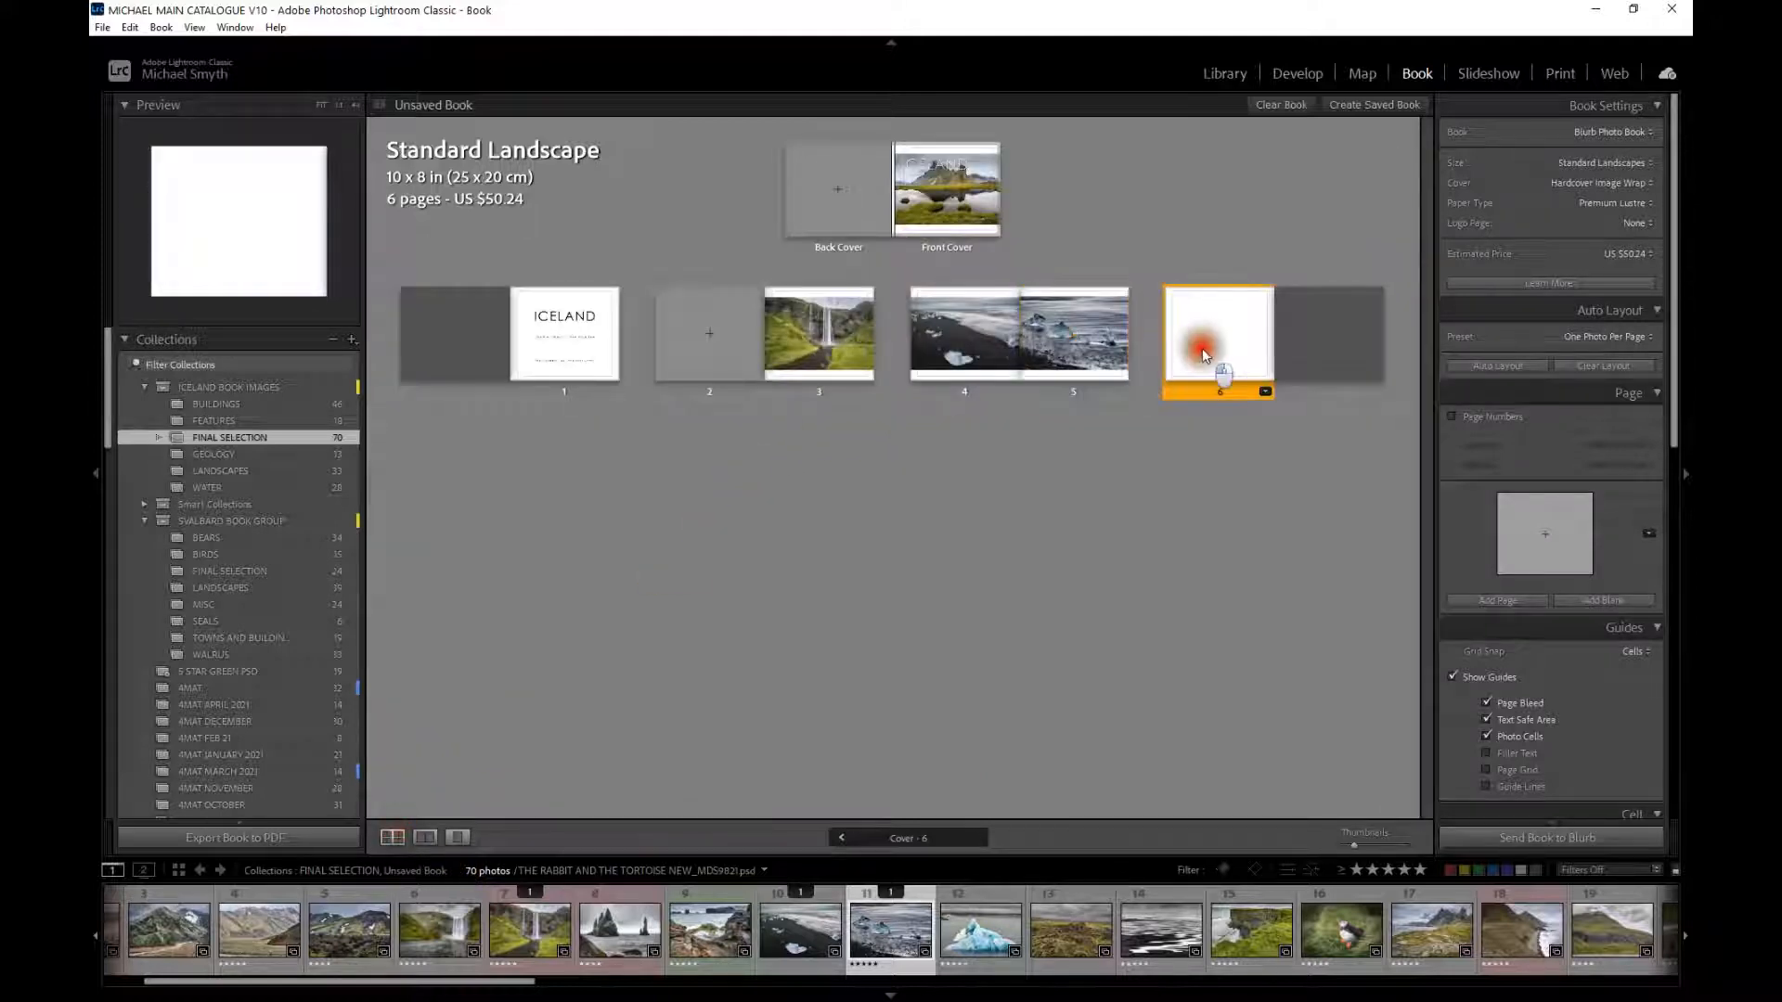
{"action": "left_click_drag", "start_coordinate": [987, 946], "coordinate": [1223, 346]}
{"action": "right_click", "coordinate": [1325, 331]}
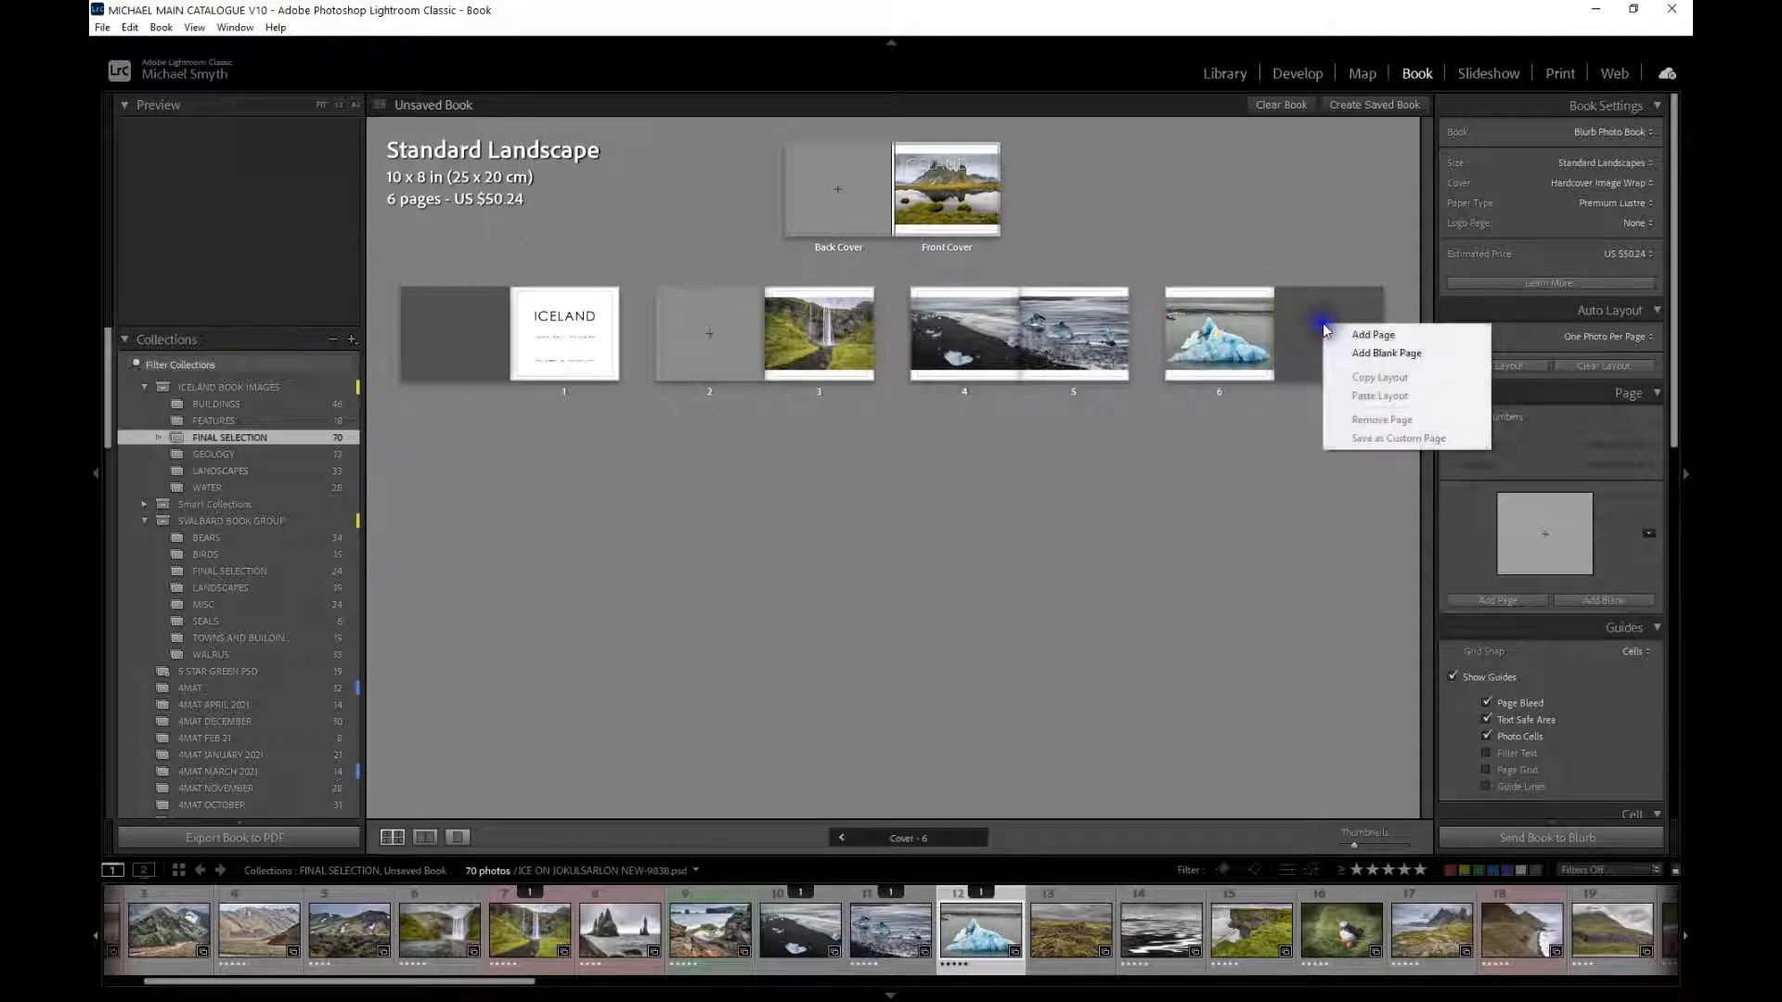
{"action": "left_click", "coordinate": [1337, 336]}
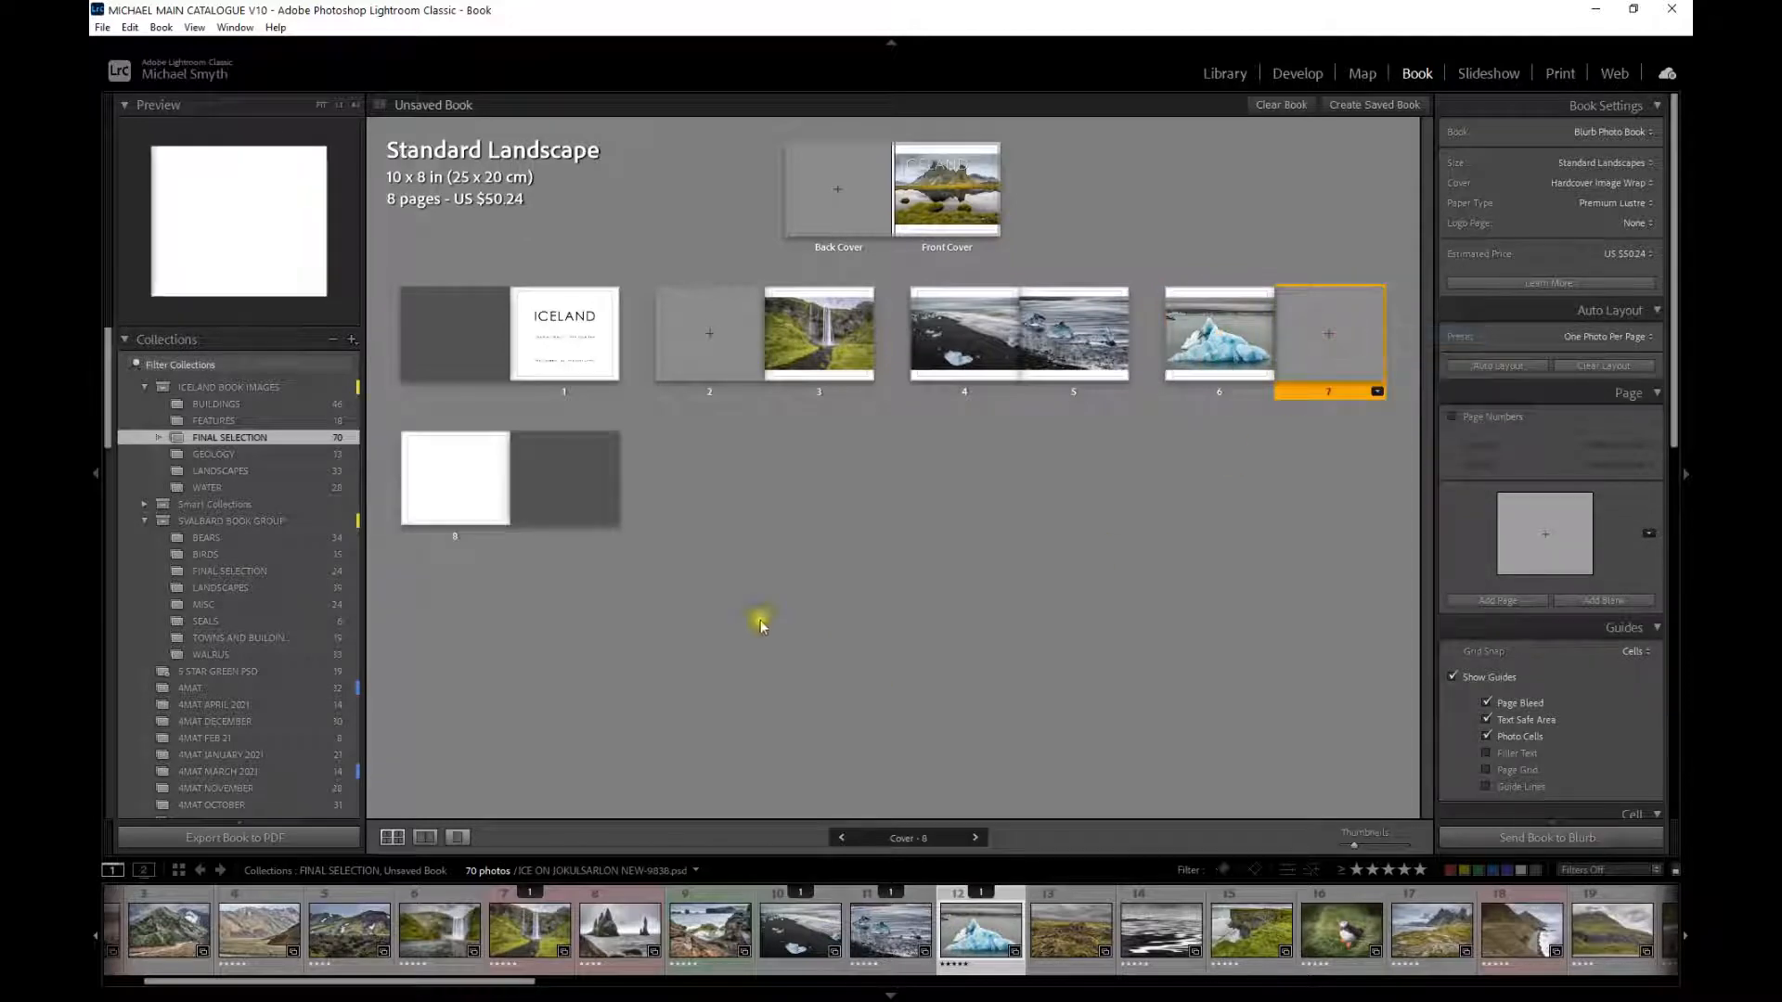
- Place the MUD FLATS 2 photo on page 7, then swap it with the iceberg photo on page 6
{"action": "left_click", "coordinate": [468, 492]}
{"action": "left_click", "coordinate": [1337, 334]}
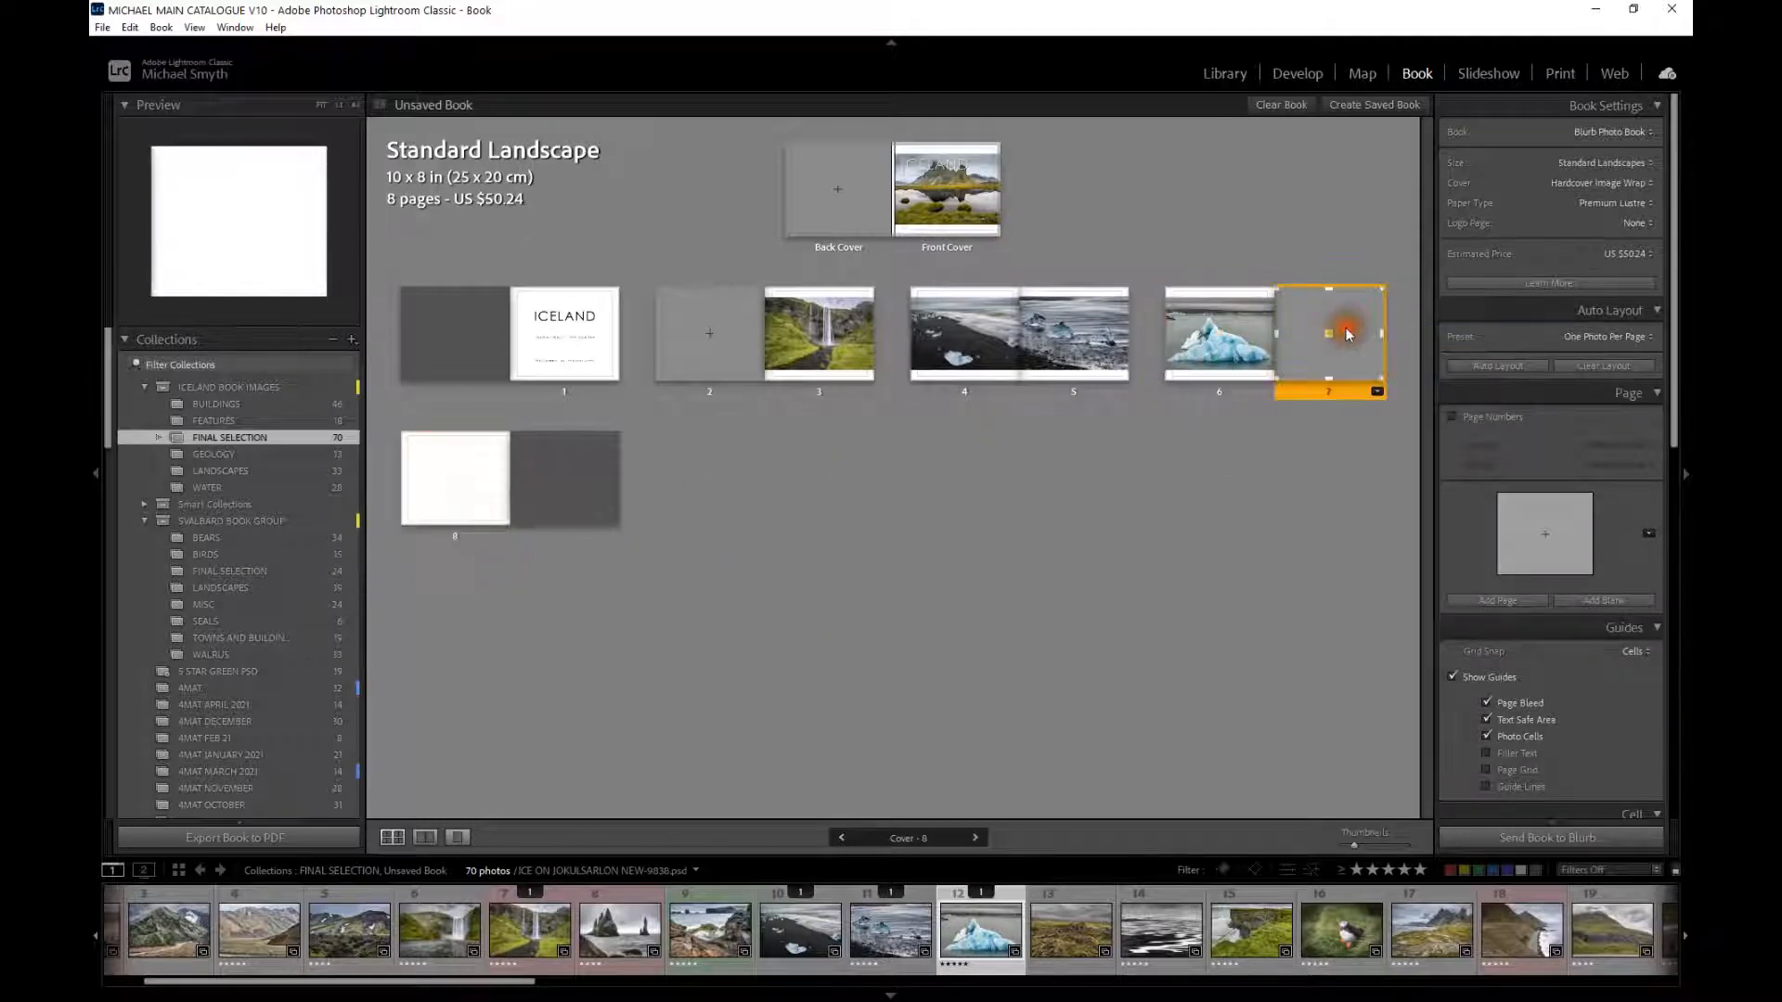
{"action": "left_click_drag", "start_coordinate": [1183, 941], "coordinate": [1327, 344]}
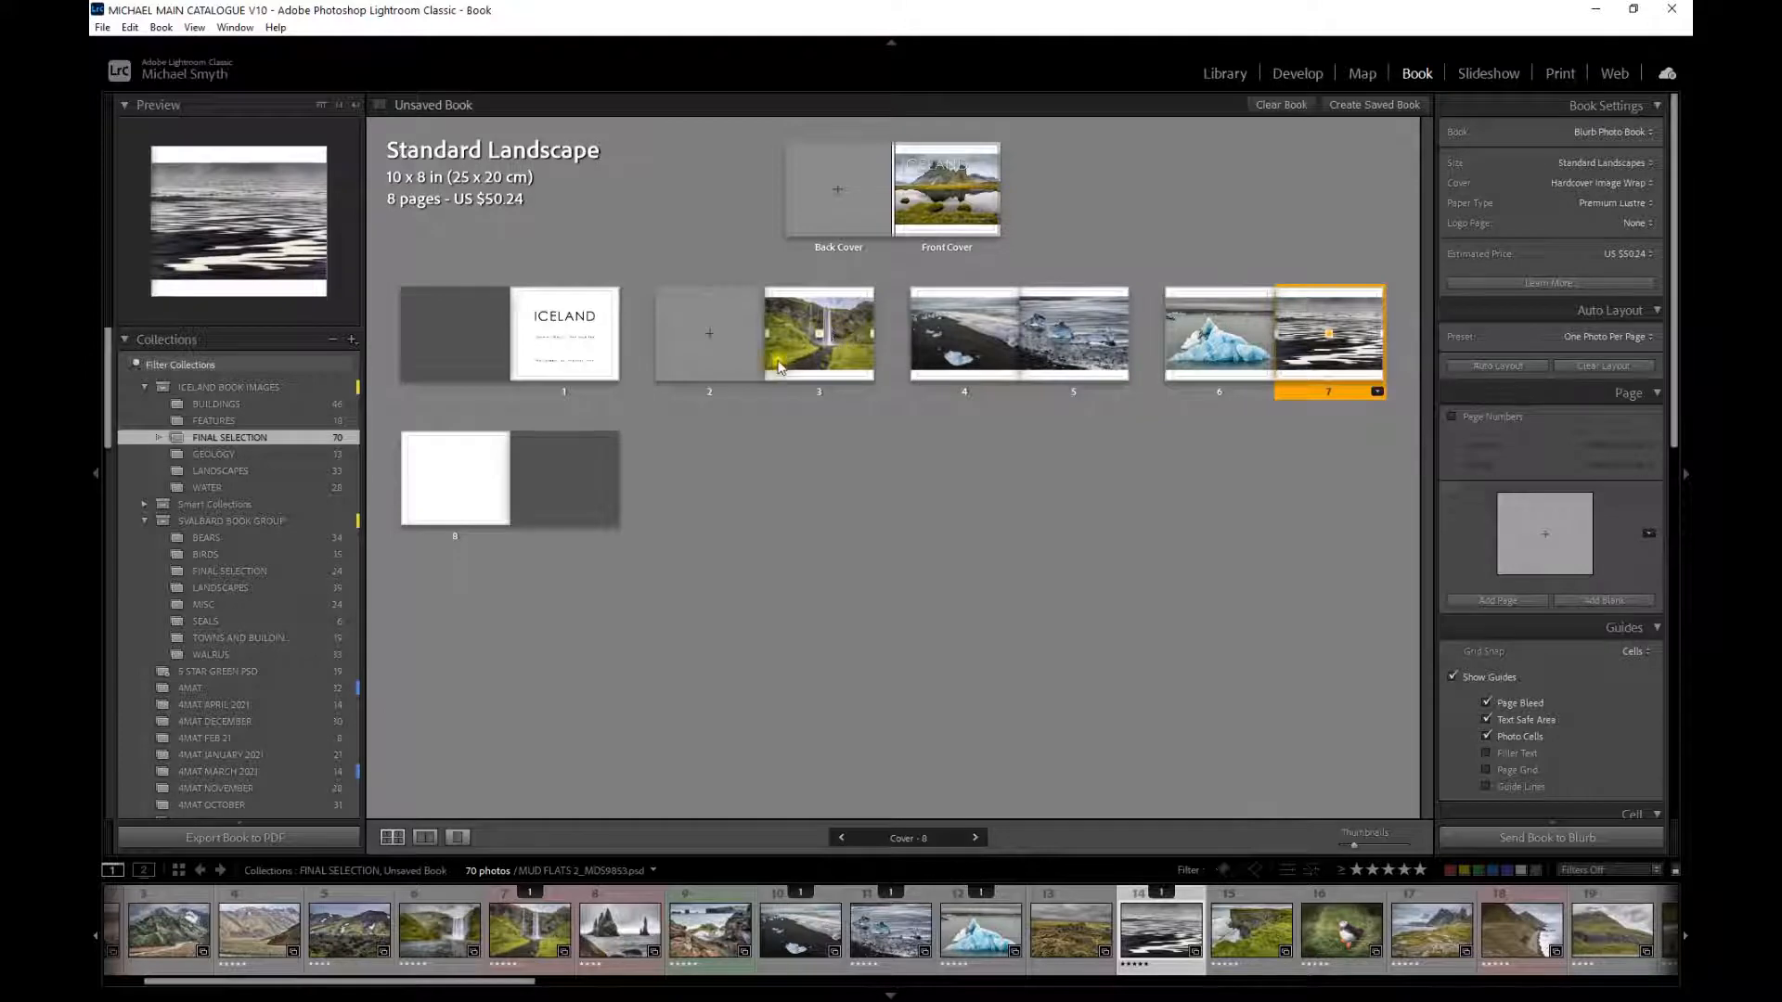
{"action": "left_click", "coordinate": [1327, 334]}
{"action": "left_click_drag", "start_coordinate": [1327, 335], "coordinate": [1248, 339]}
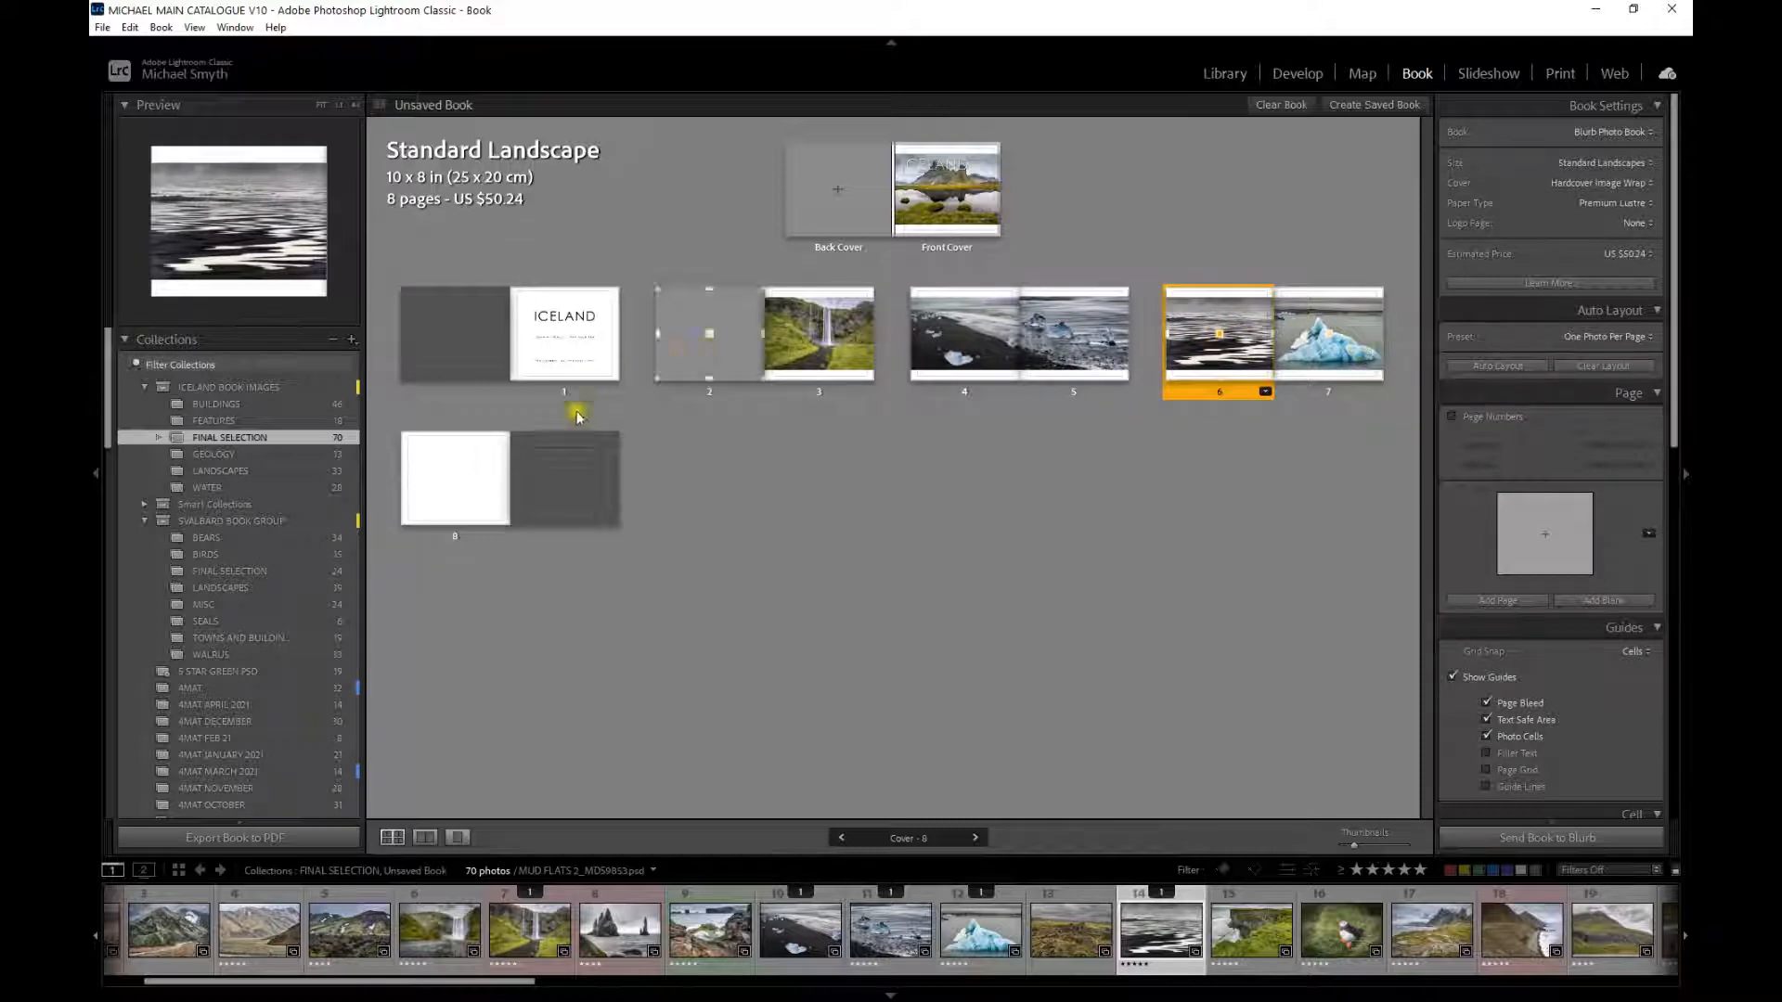
- Examine the front cover, the title page and pages 2 and 3 at single-page size
{"action": "double_click", "coordinate": [945, 197]}
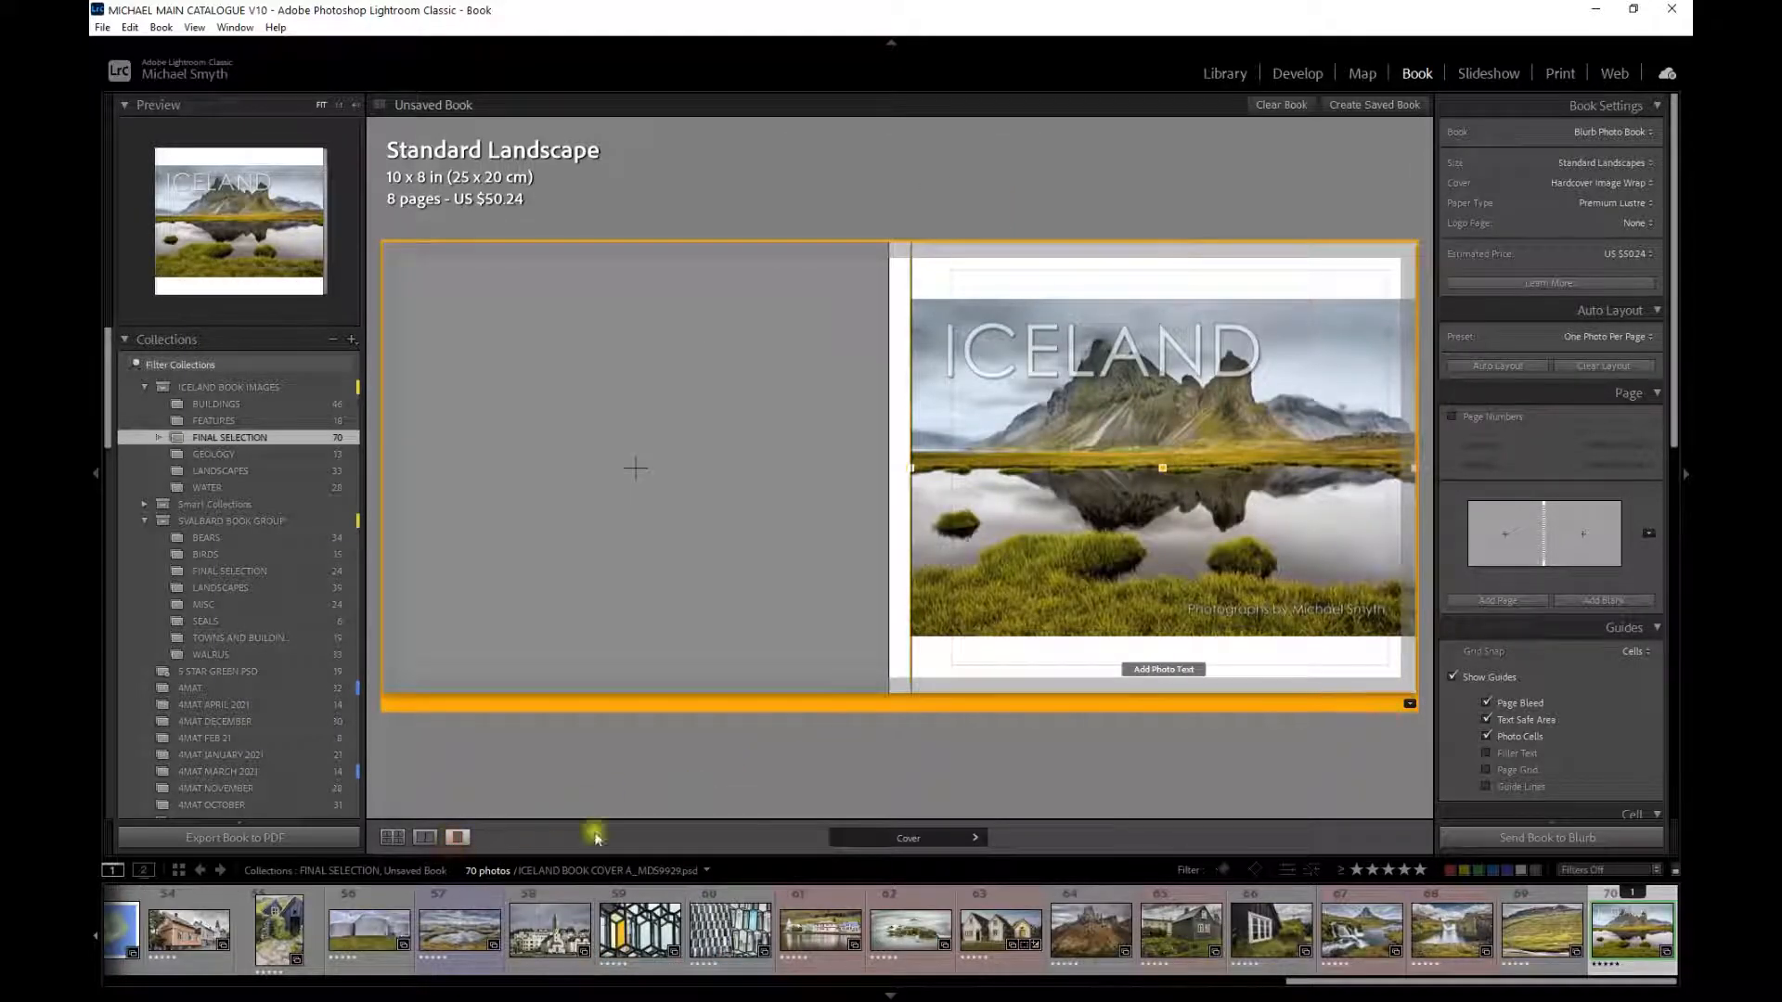
{"action": "left_click", "coordinate": [973, 838]}
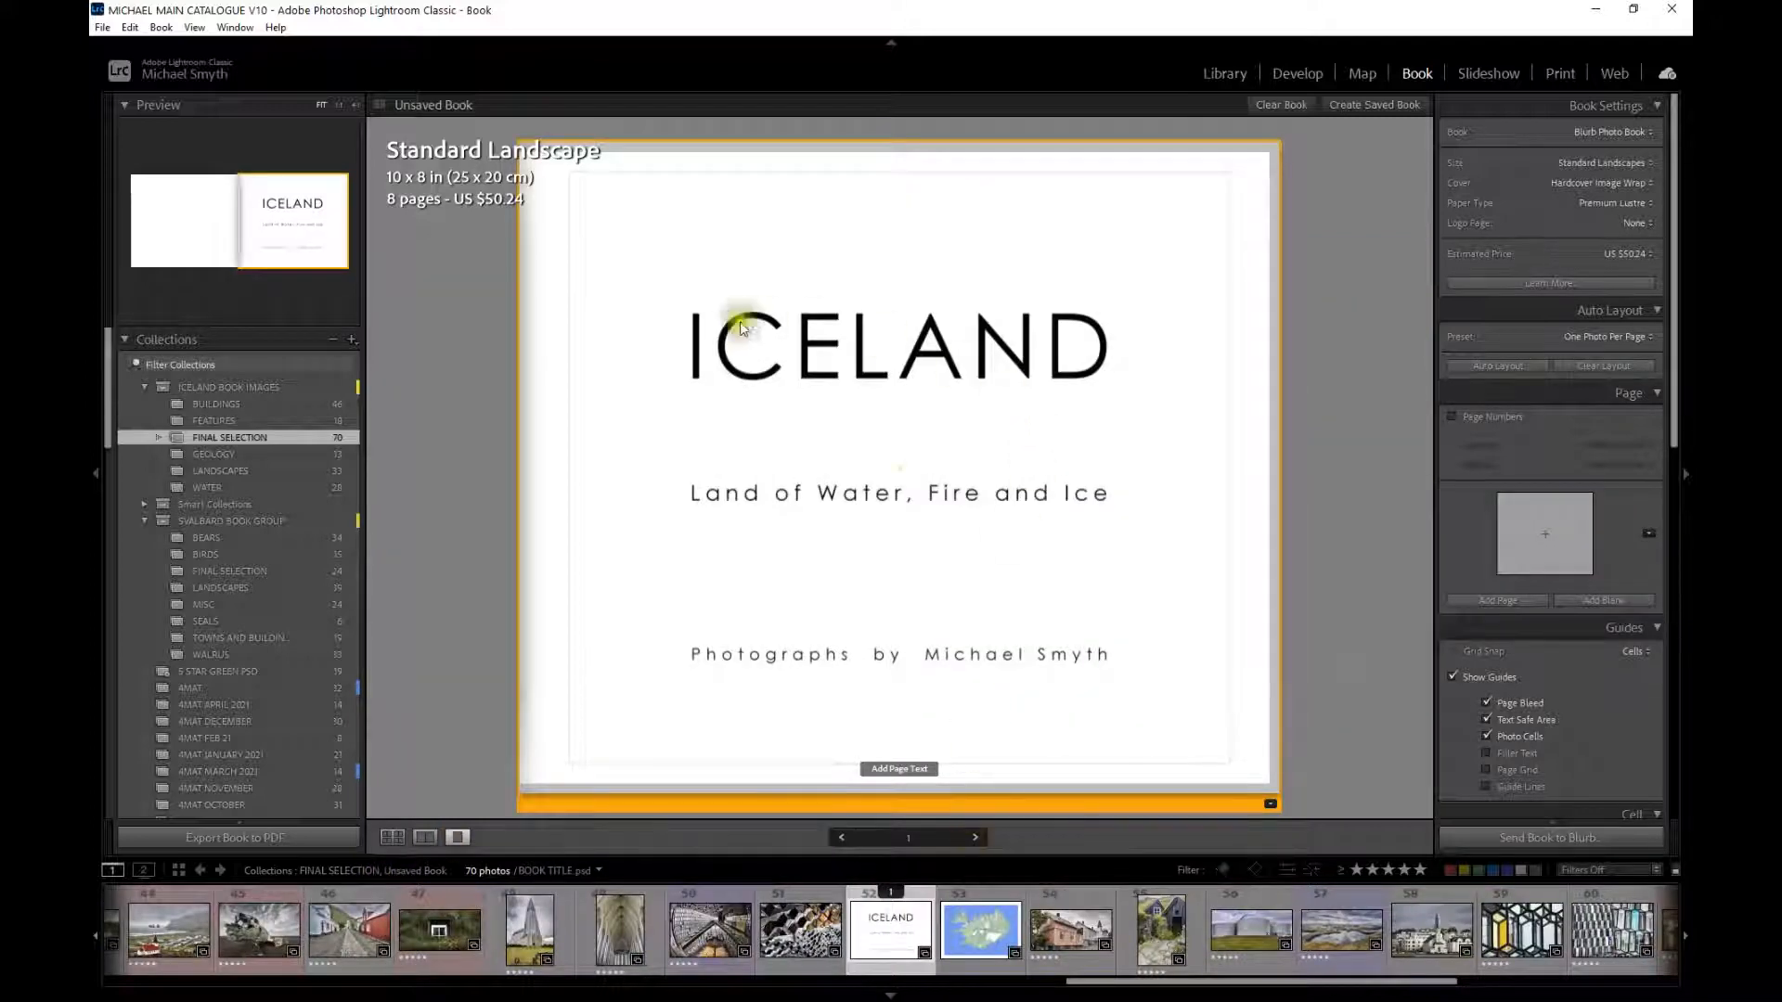
{"action": "left_click", "coordinate": [977, 838]}
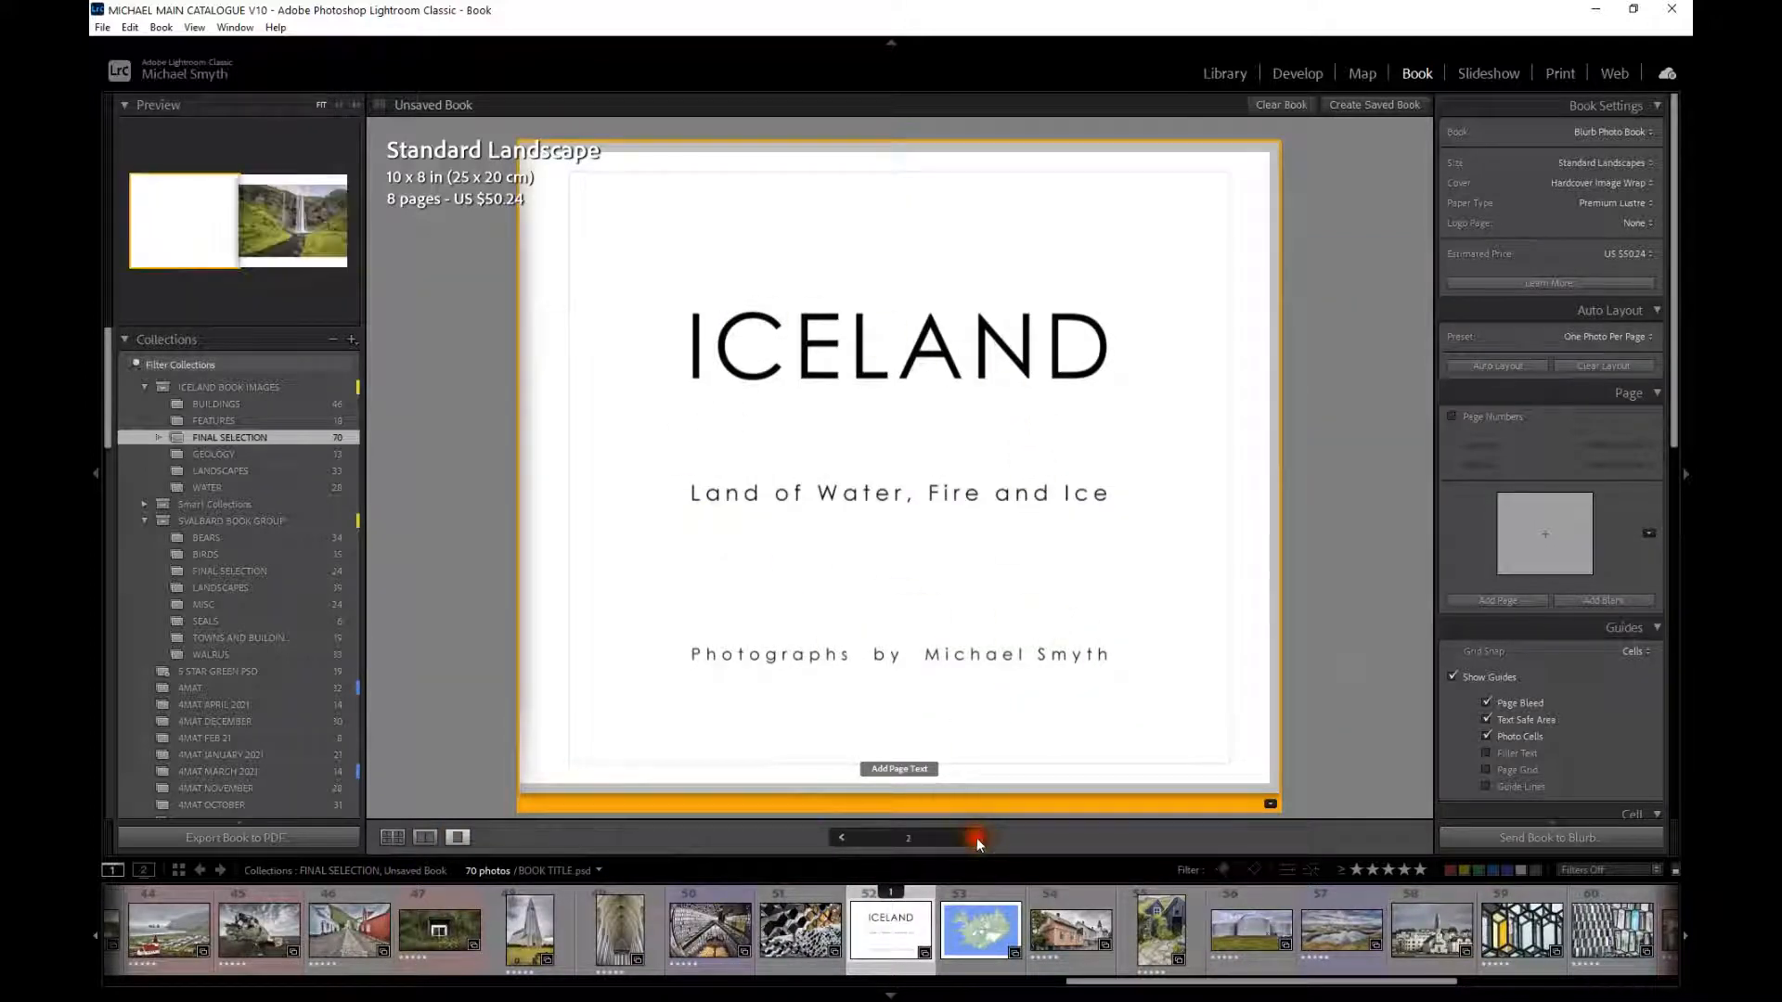
{"action": "left_click", "coordinate": [976, 838]}
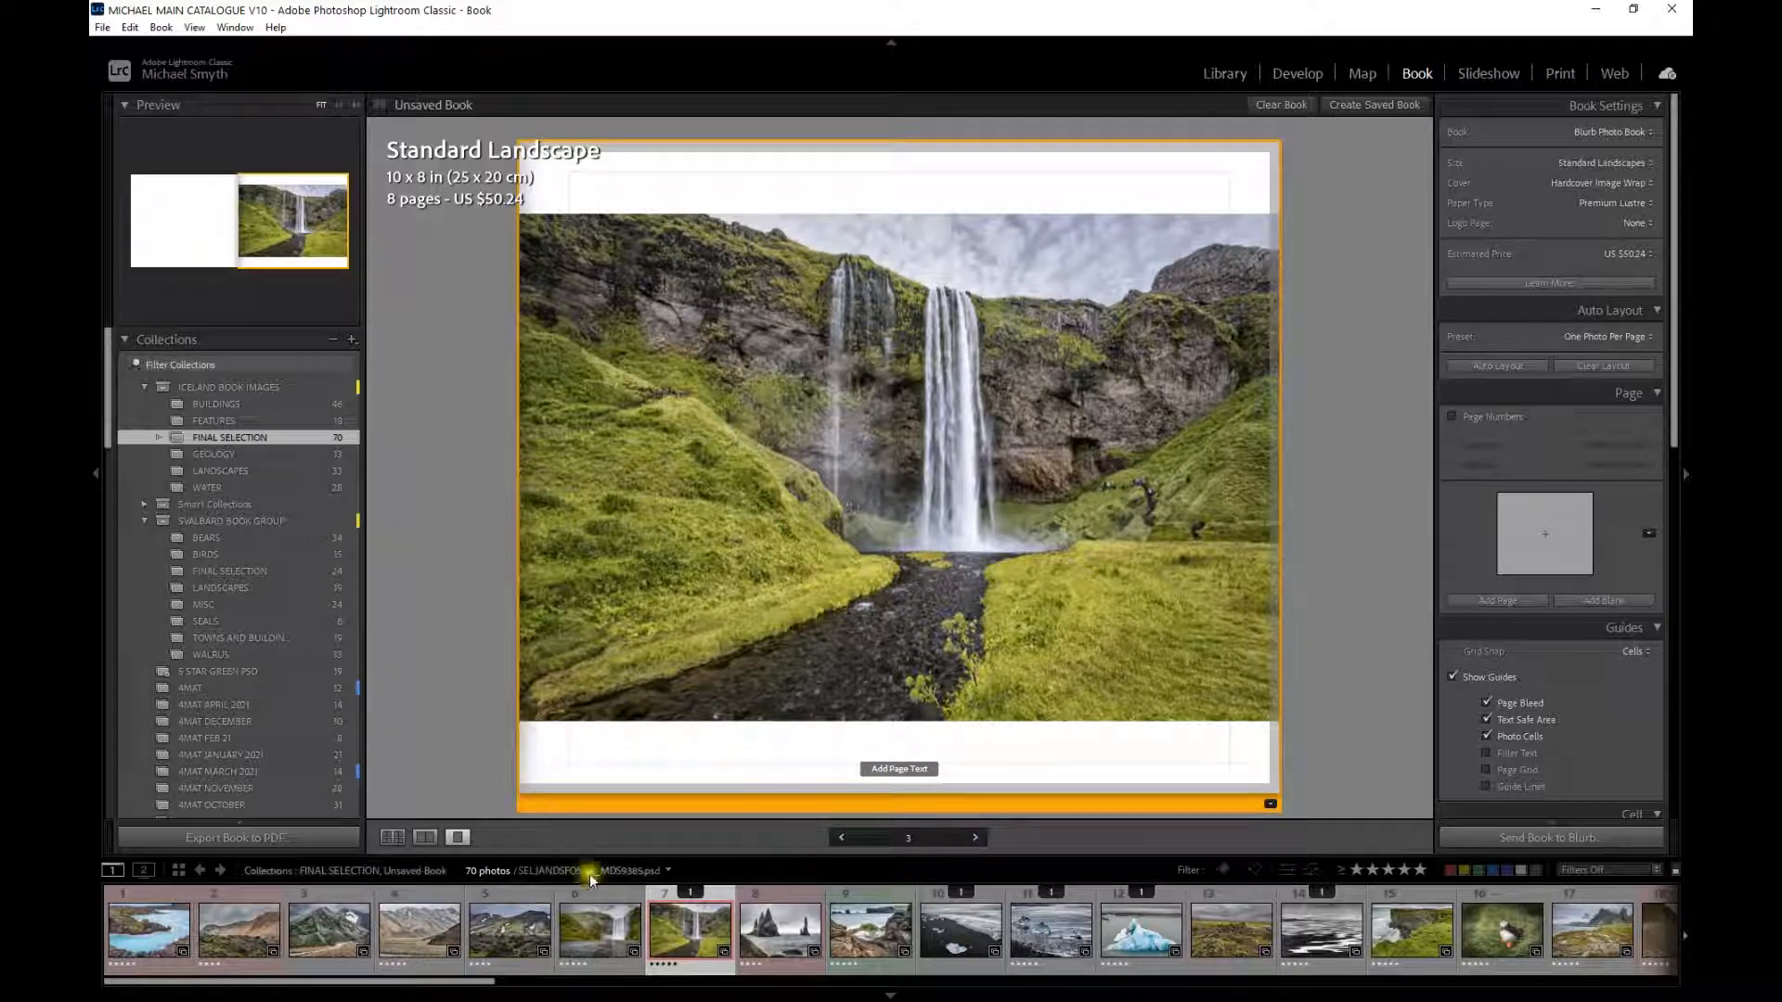
{"action": "left_click", "coordinate": [393, 838]}
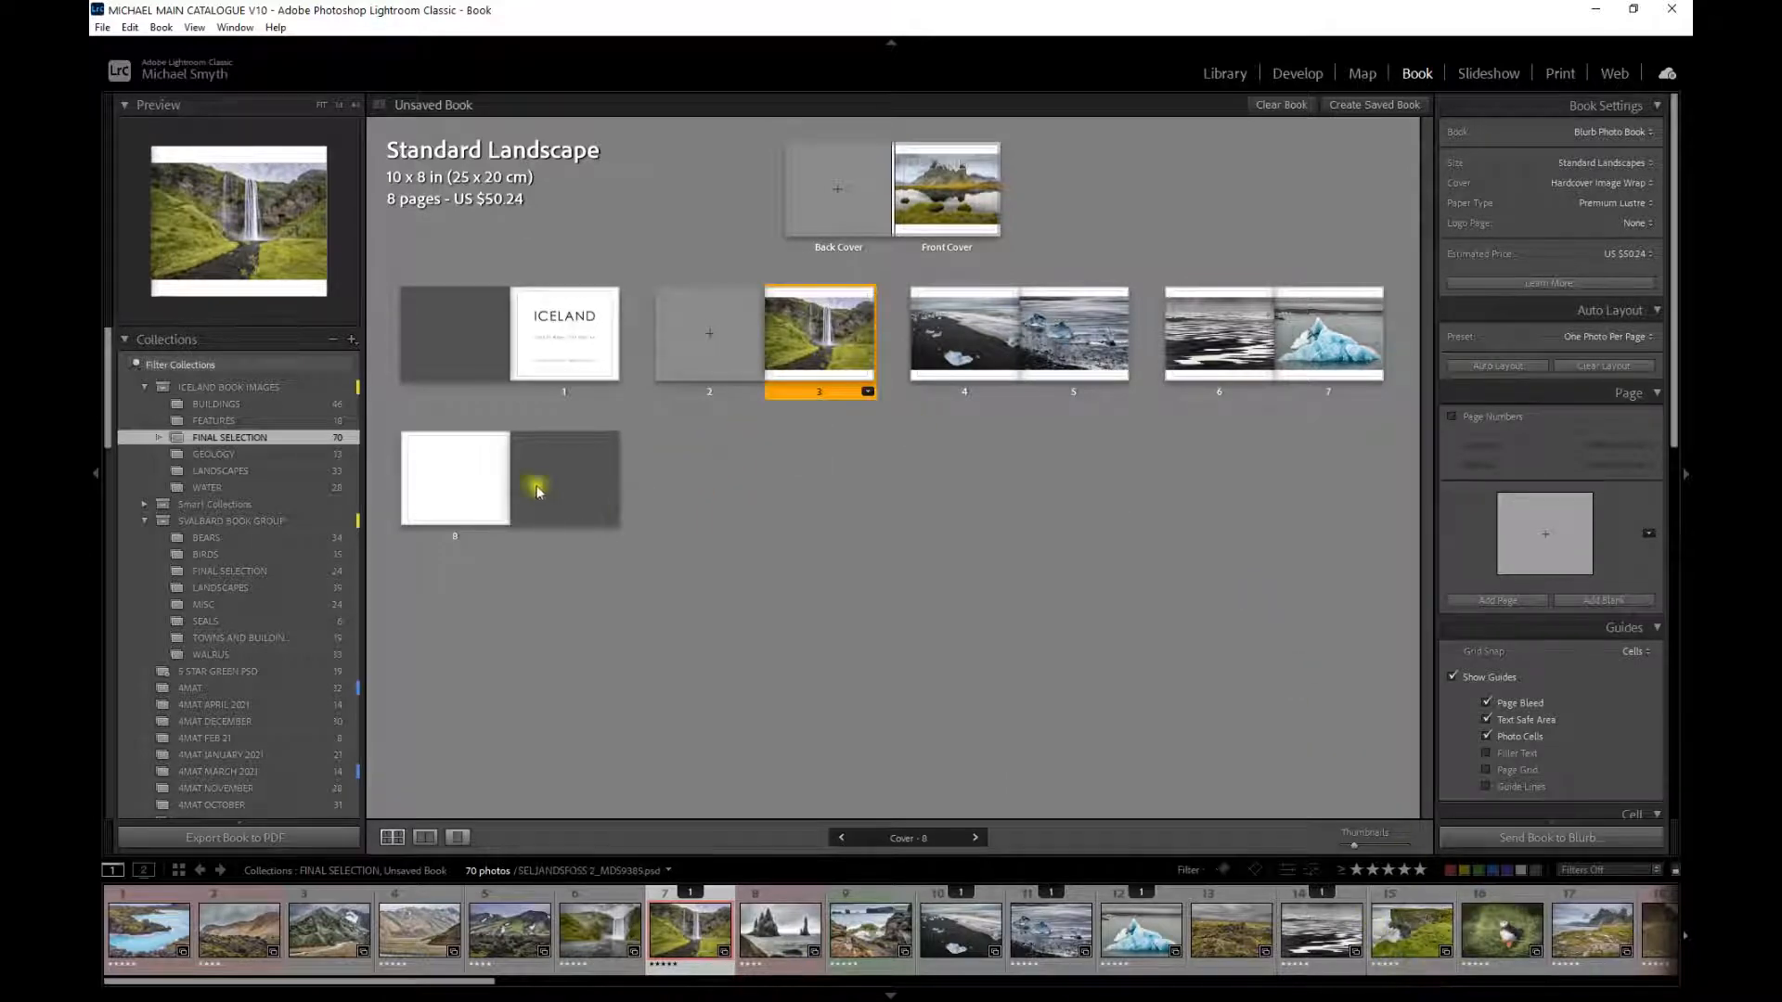
- Add a photo page as page 8 and a further blank page after it
{"action": "left_click", "coordinate": [471, 477]}
{"action": "right_click", "coordinate": [473, 473]}
{"action": "left_click", "coordinate": [487, 482]}
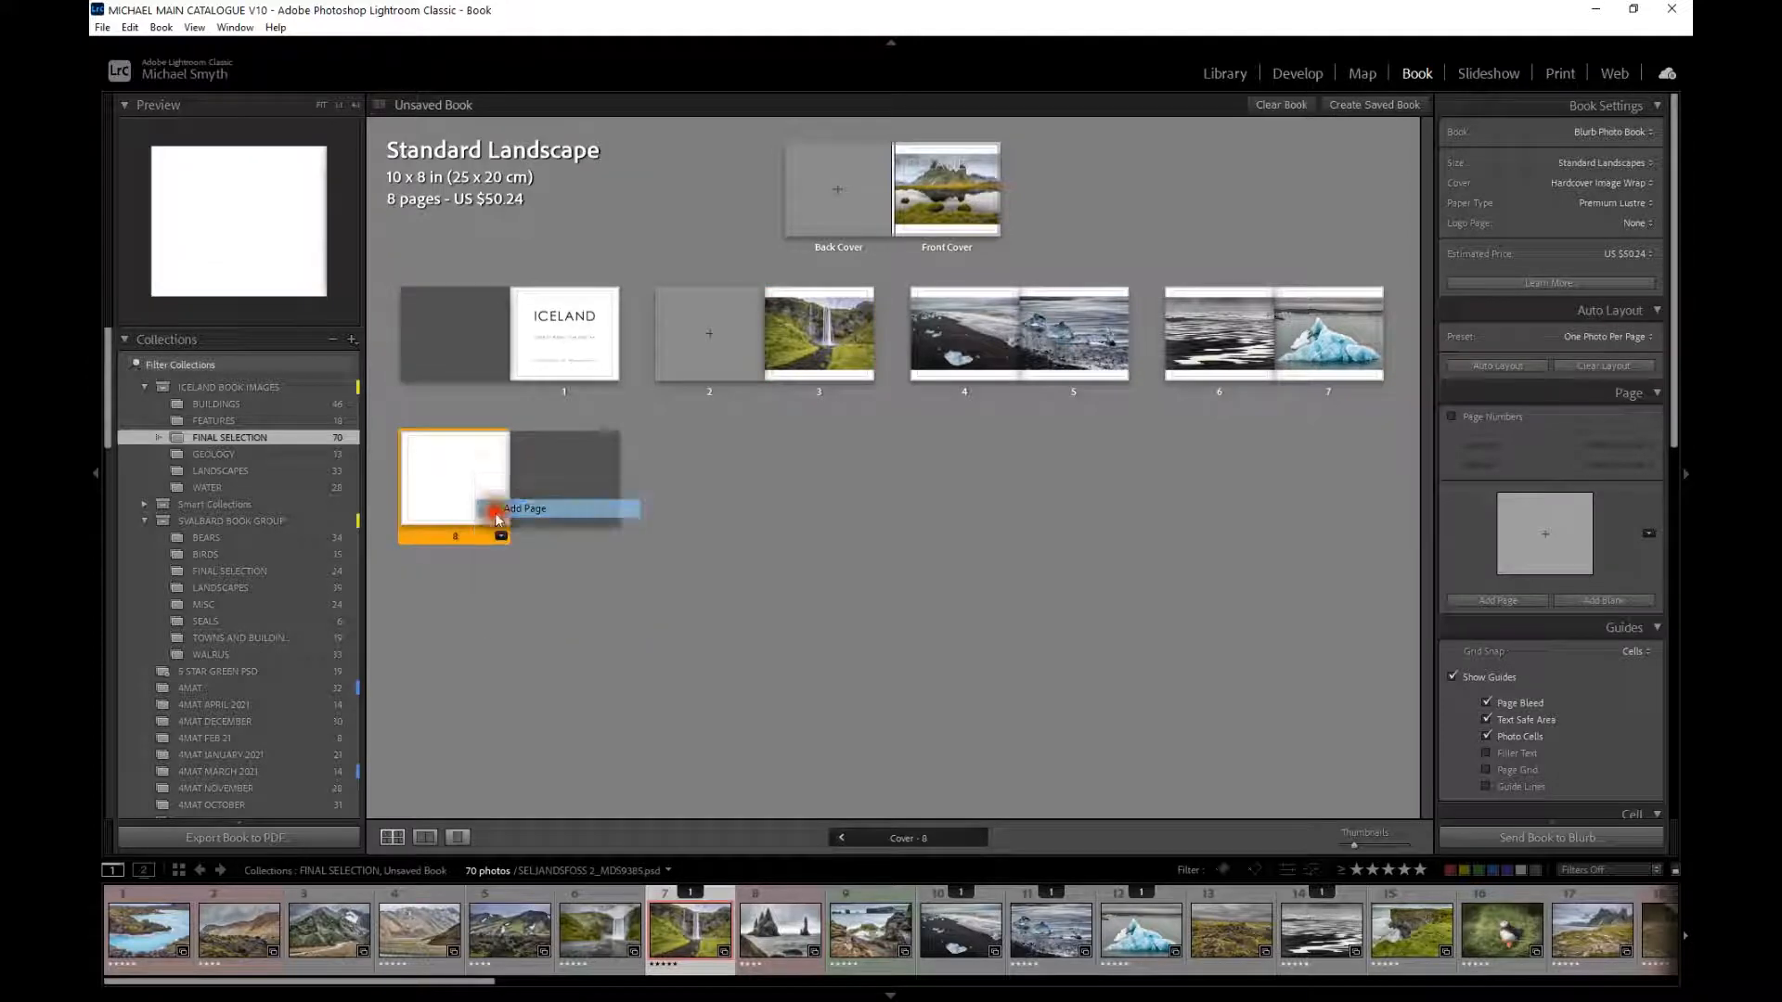
{"action": "right_click", "coordinate": [539, 496]}
{"action": "left_click", "coordinate": [559, 516]}
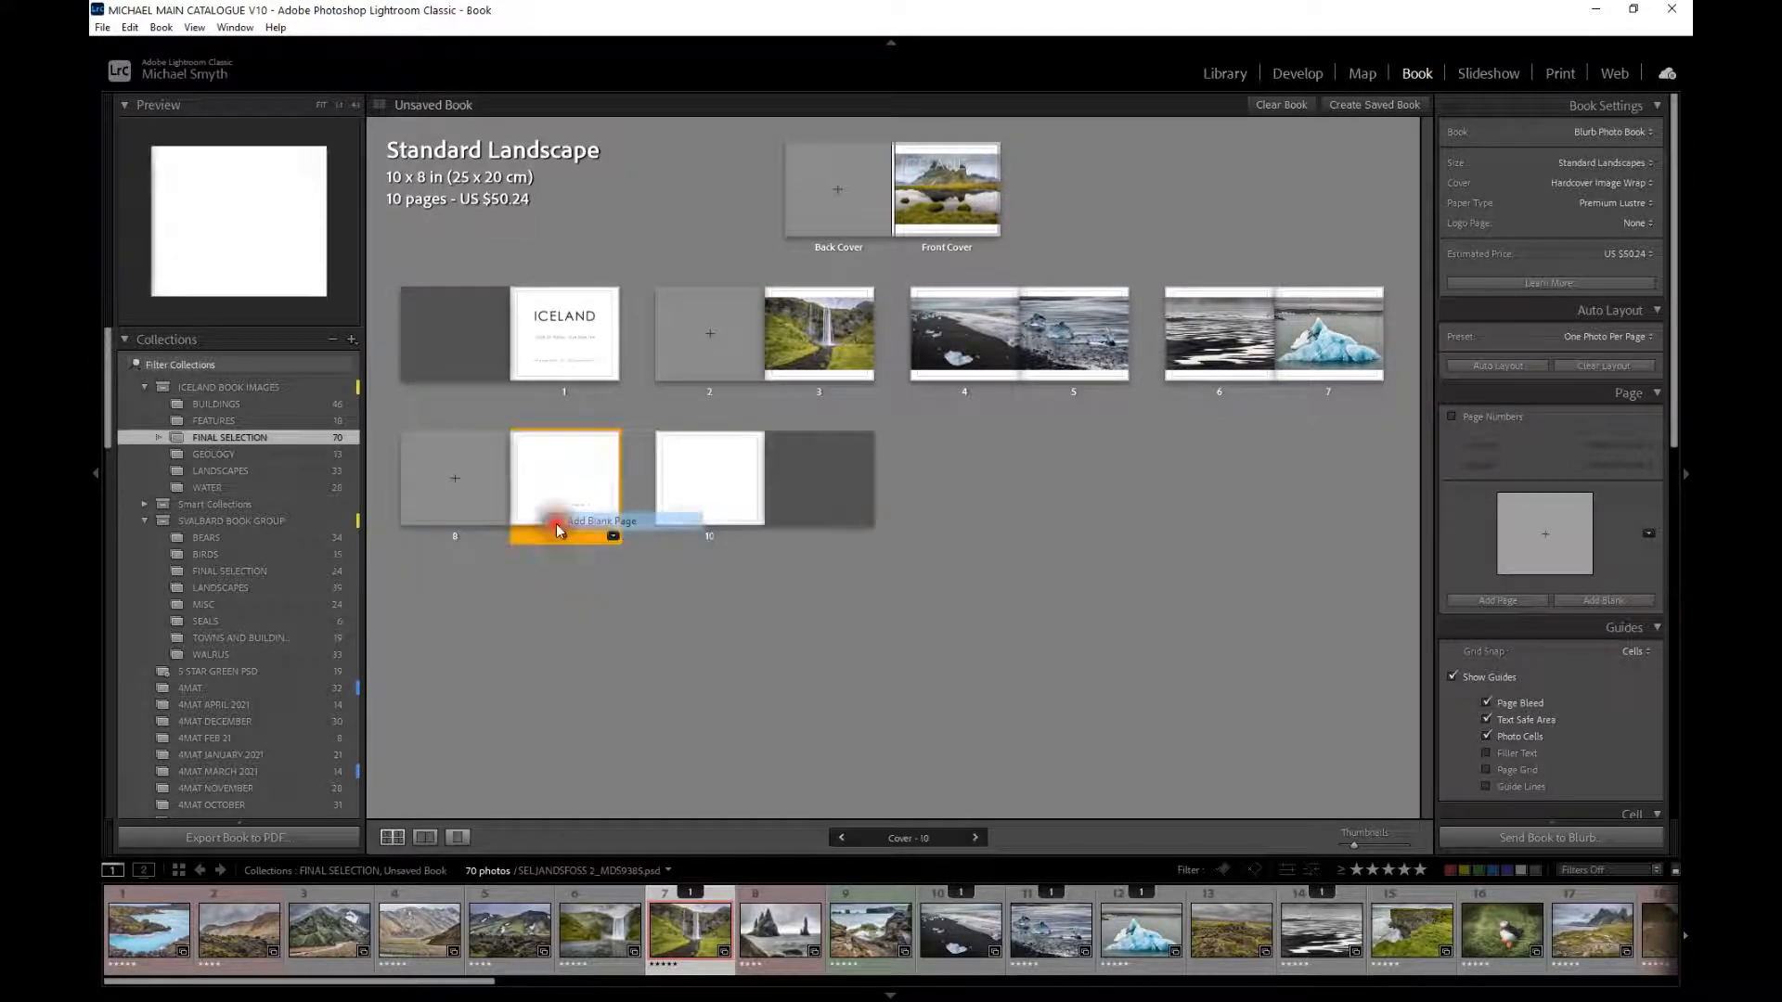
- Place the BIRD CLIFFS NEW photo on page 8 and the PUFFIN 2 photo on page 9, and review both pages enlarged
{"action": "left_click_drag", "start_coordinate": [1406, 928], "coordinate": [460, 492]}
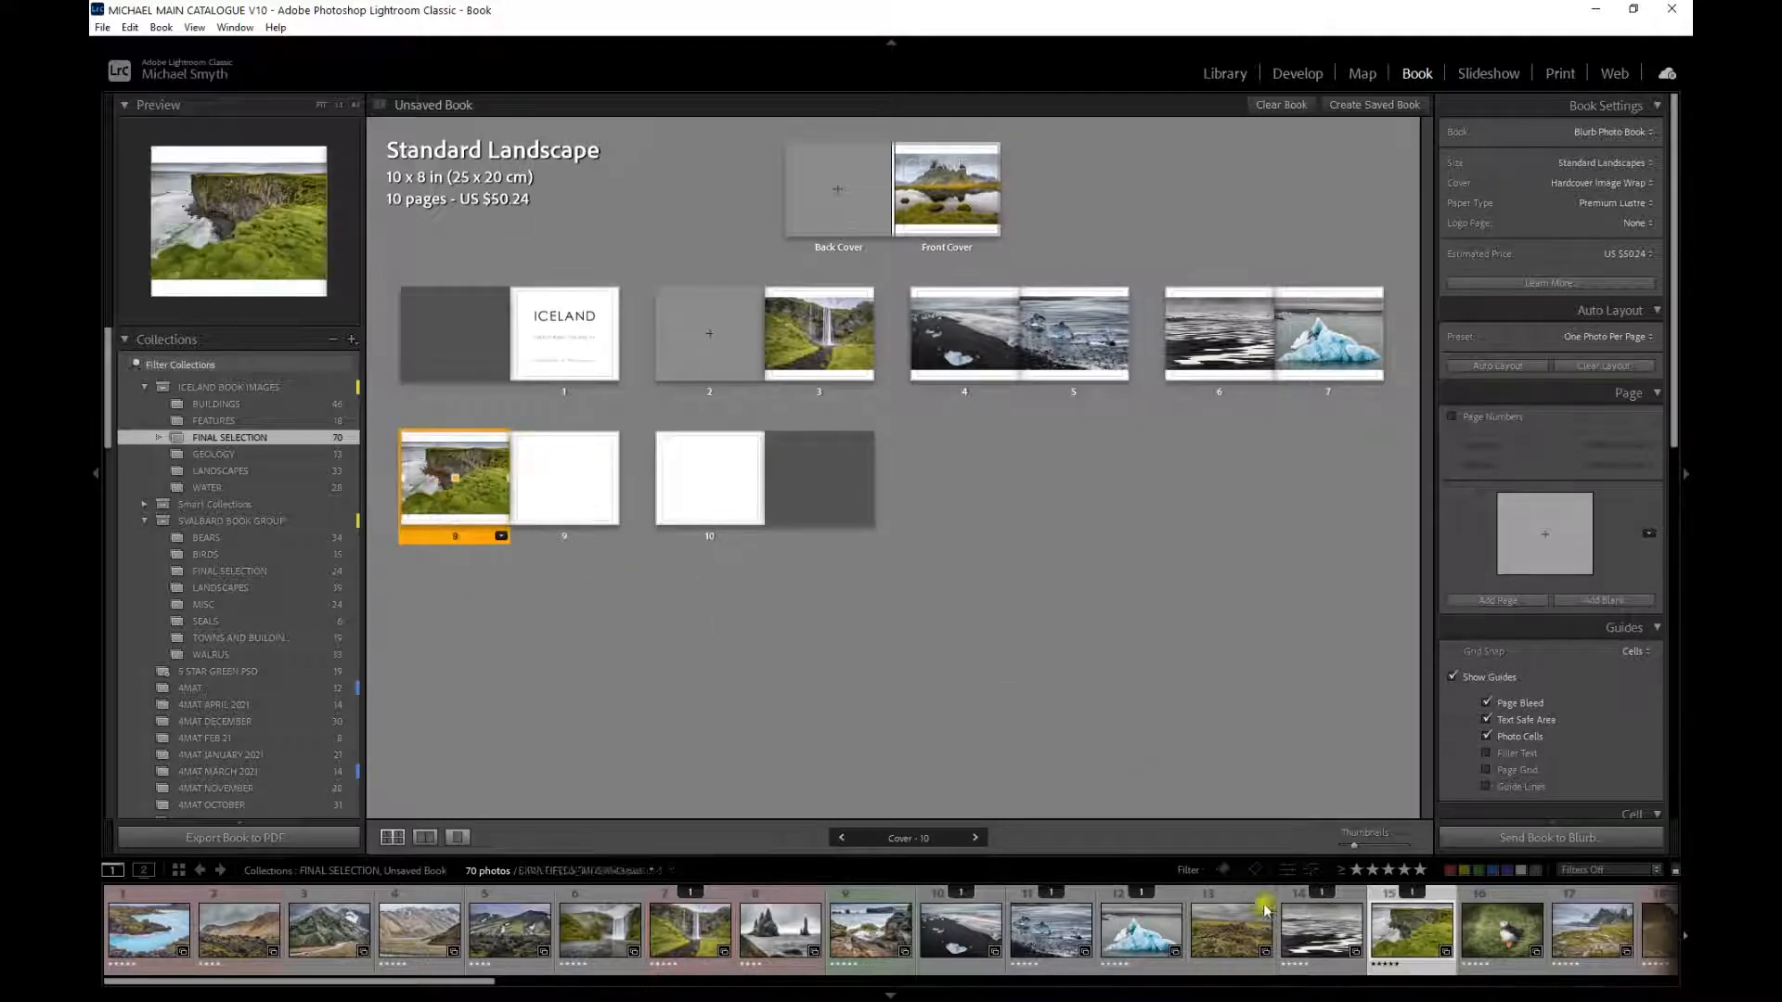
{"action": "left_click_drag", "start_coordinate": [1474, 949], "coordinate": [570, 494]}
{"action": "double_click", "coordinate": [430, 492]}
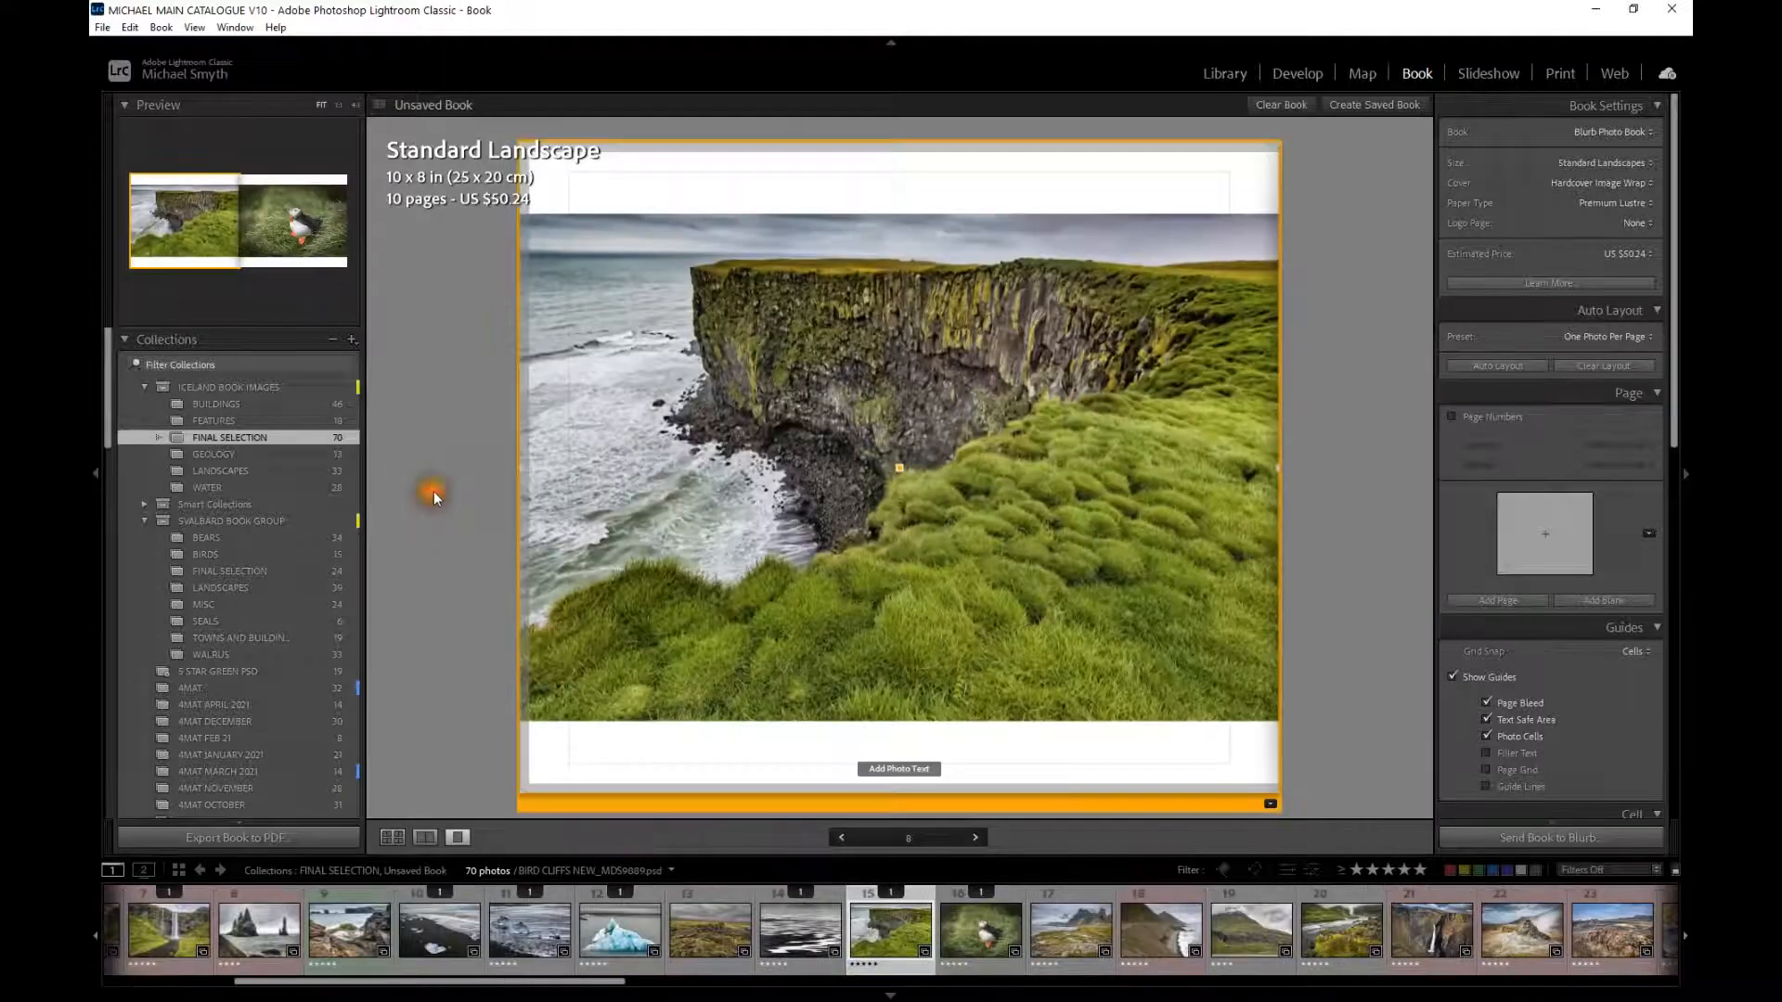
{"action": "left_click", "coordinate": [975, 838]}
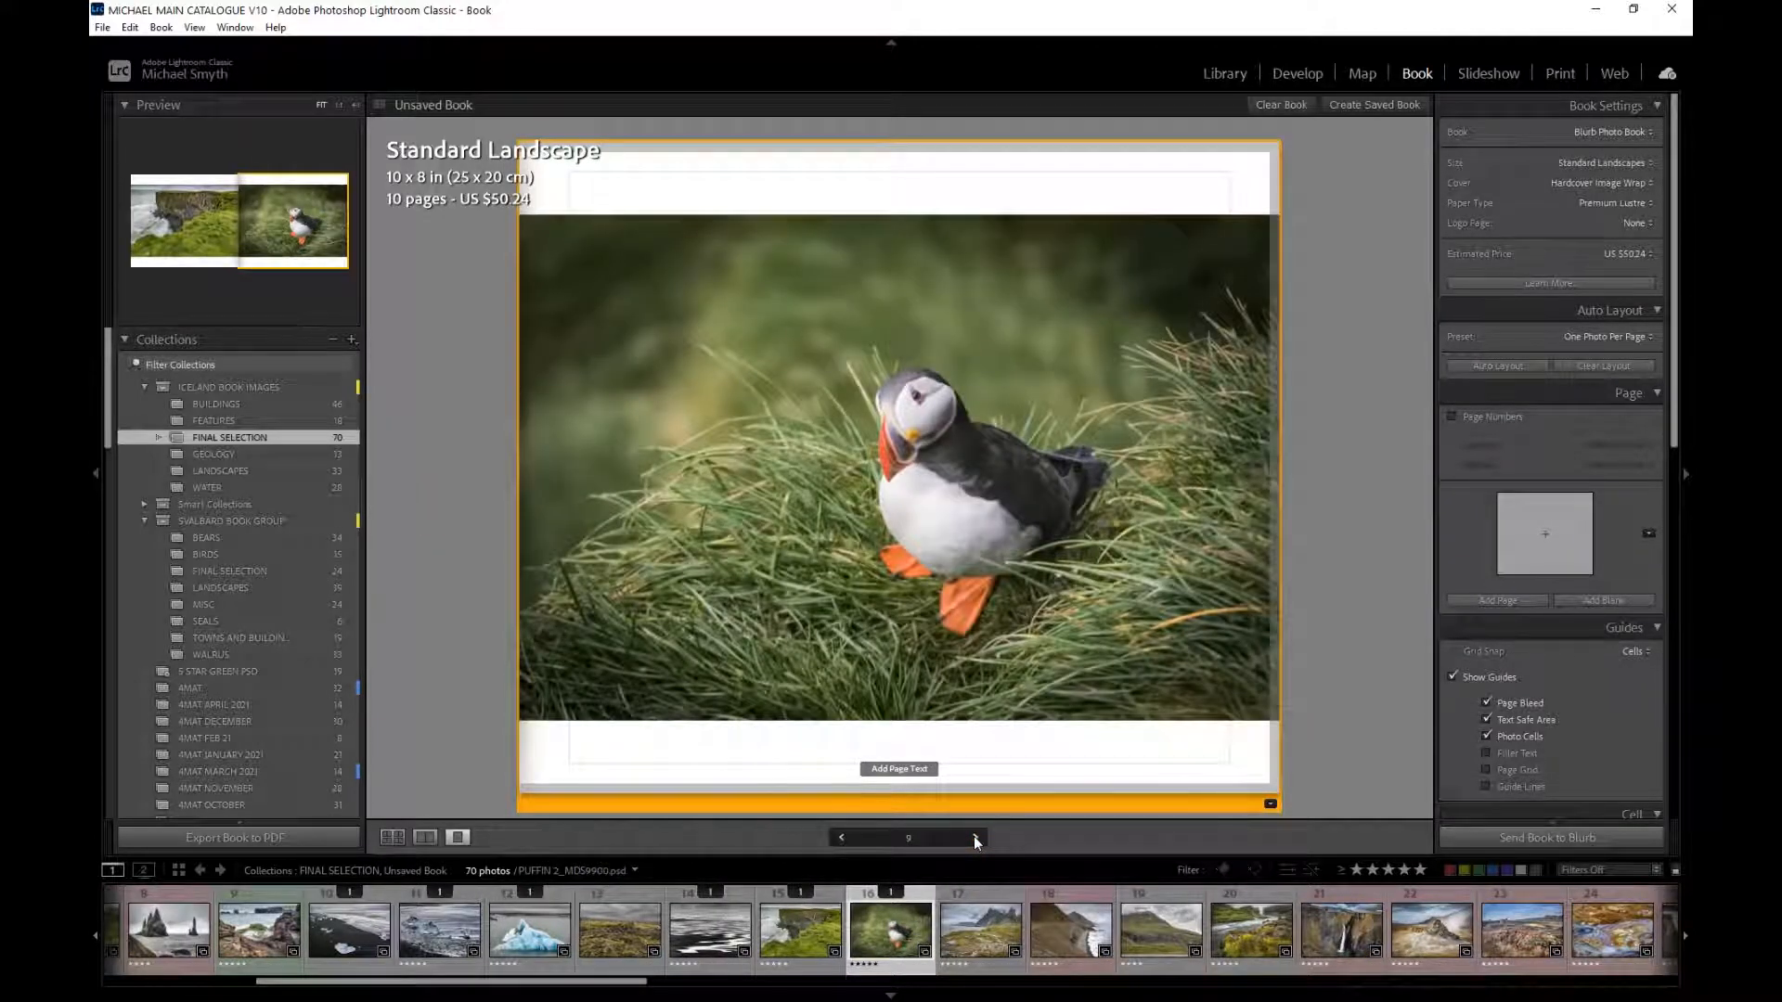
{"action": "left_click", "coordinate": [392, 837]}
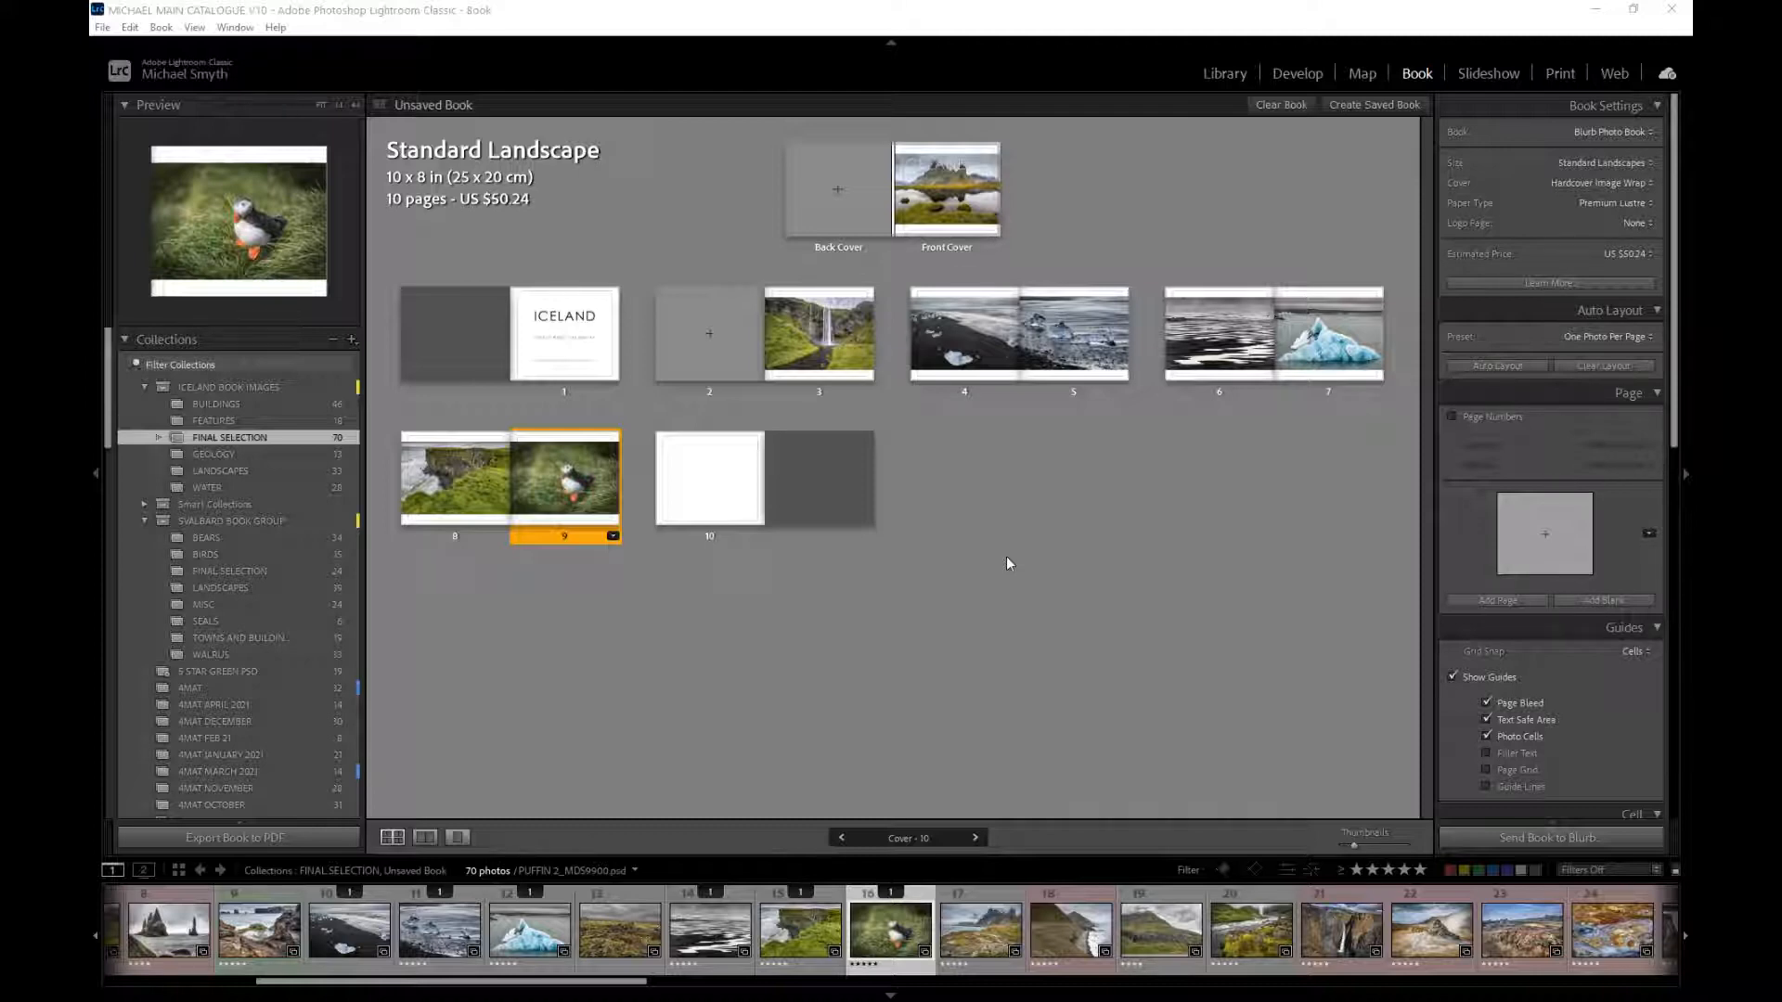
- Place the road-9940 photo on page 10 and the MOUNTAIN AND STONE NEW photo on a newly added page 11
{"action": "left_click", "coordinate": [696, 476]}
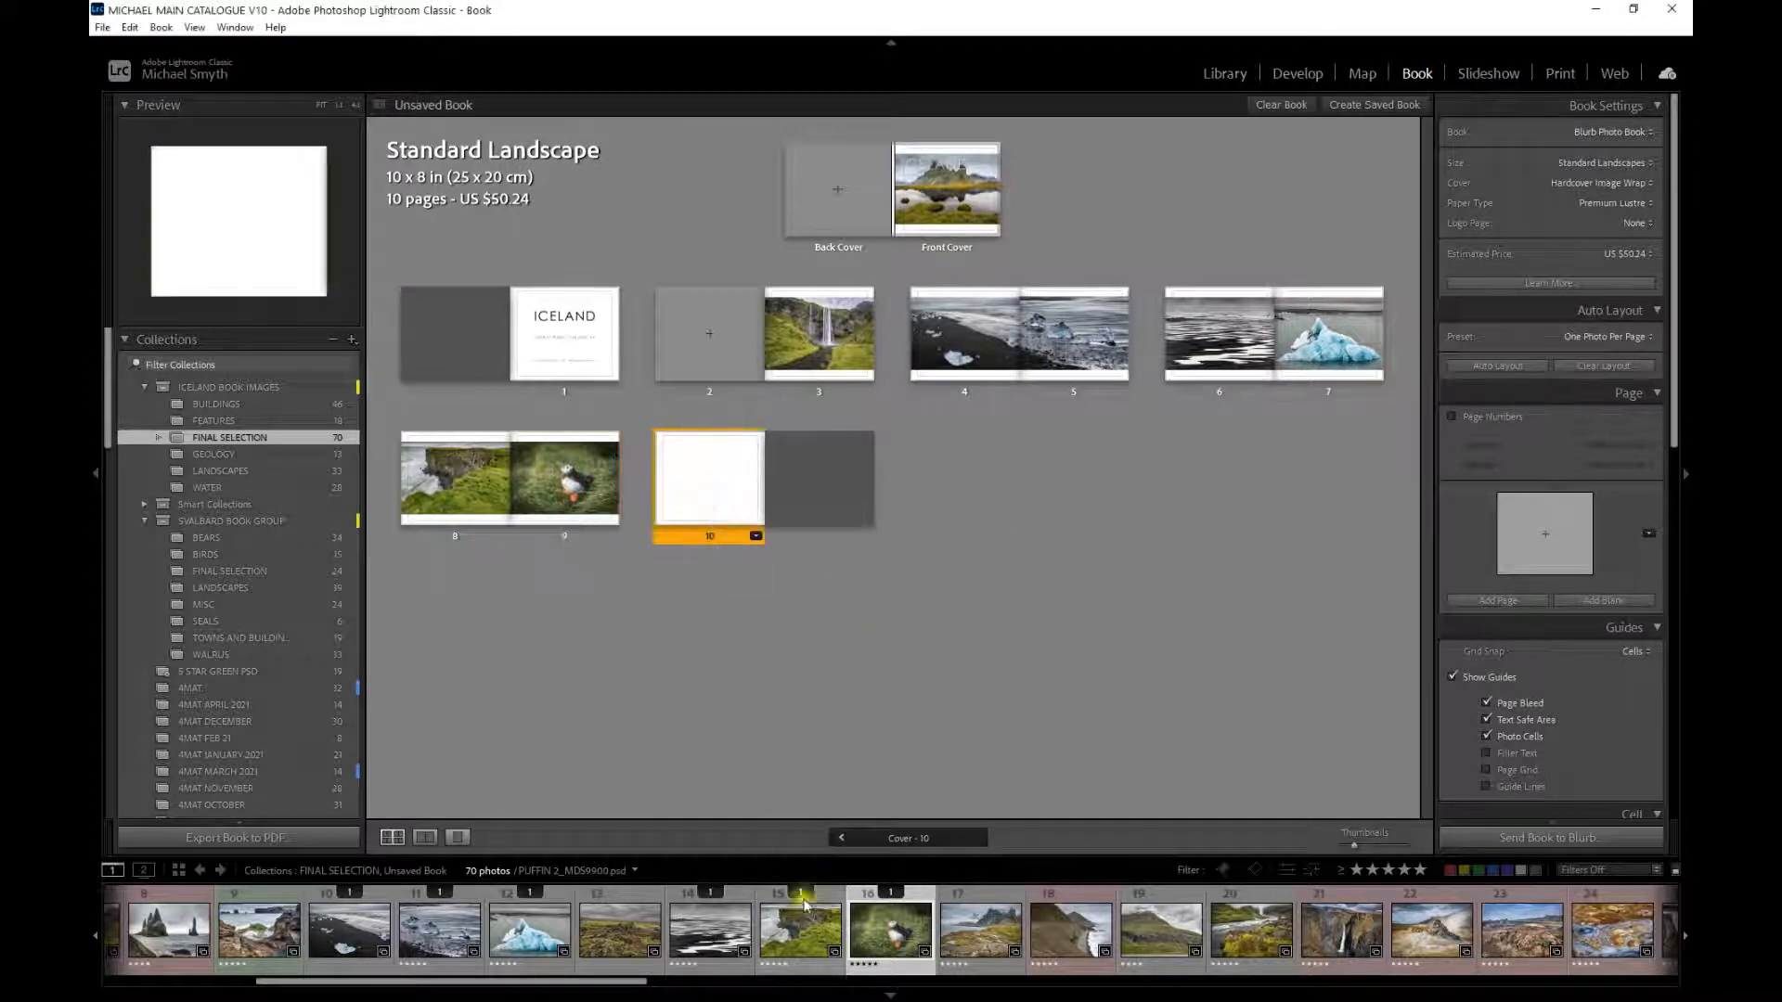
{"action": "left_click_drag", "start_coordinate": [1070, 928], "coordinate": [733, 492]}
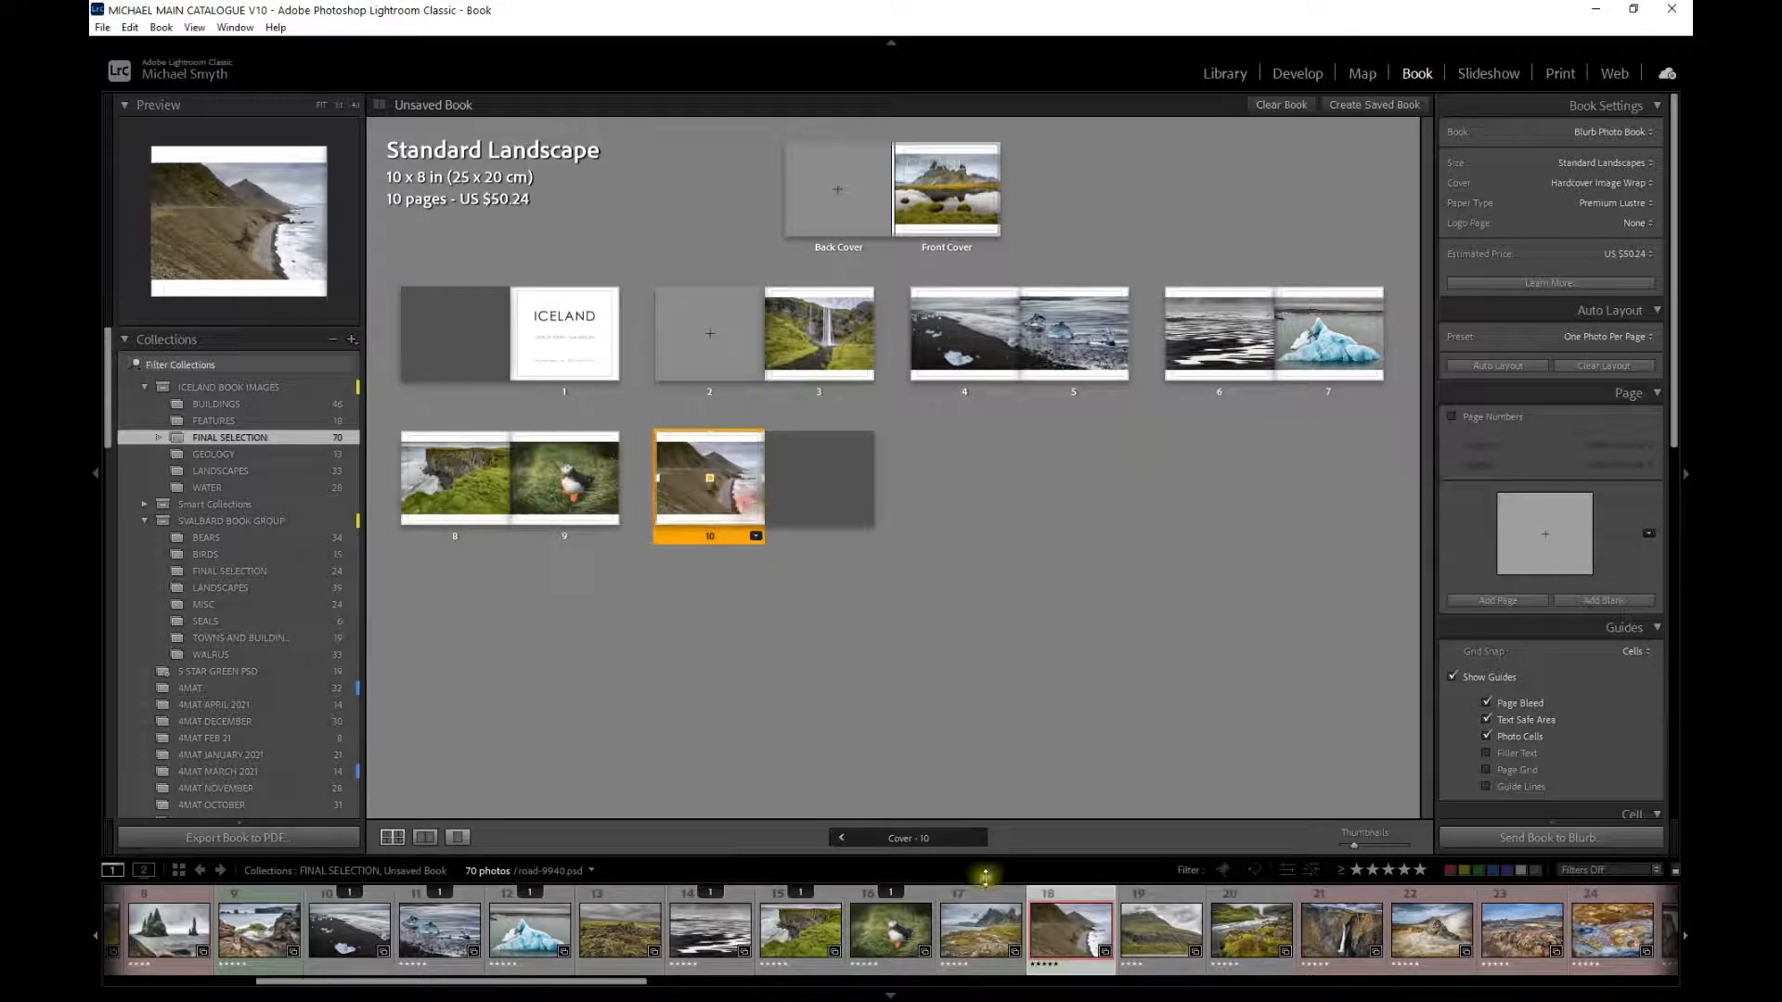
{"action": "left_click_drag", "start_coordinate": [979, 928], "coordinate": [819, 492]}
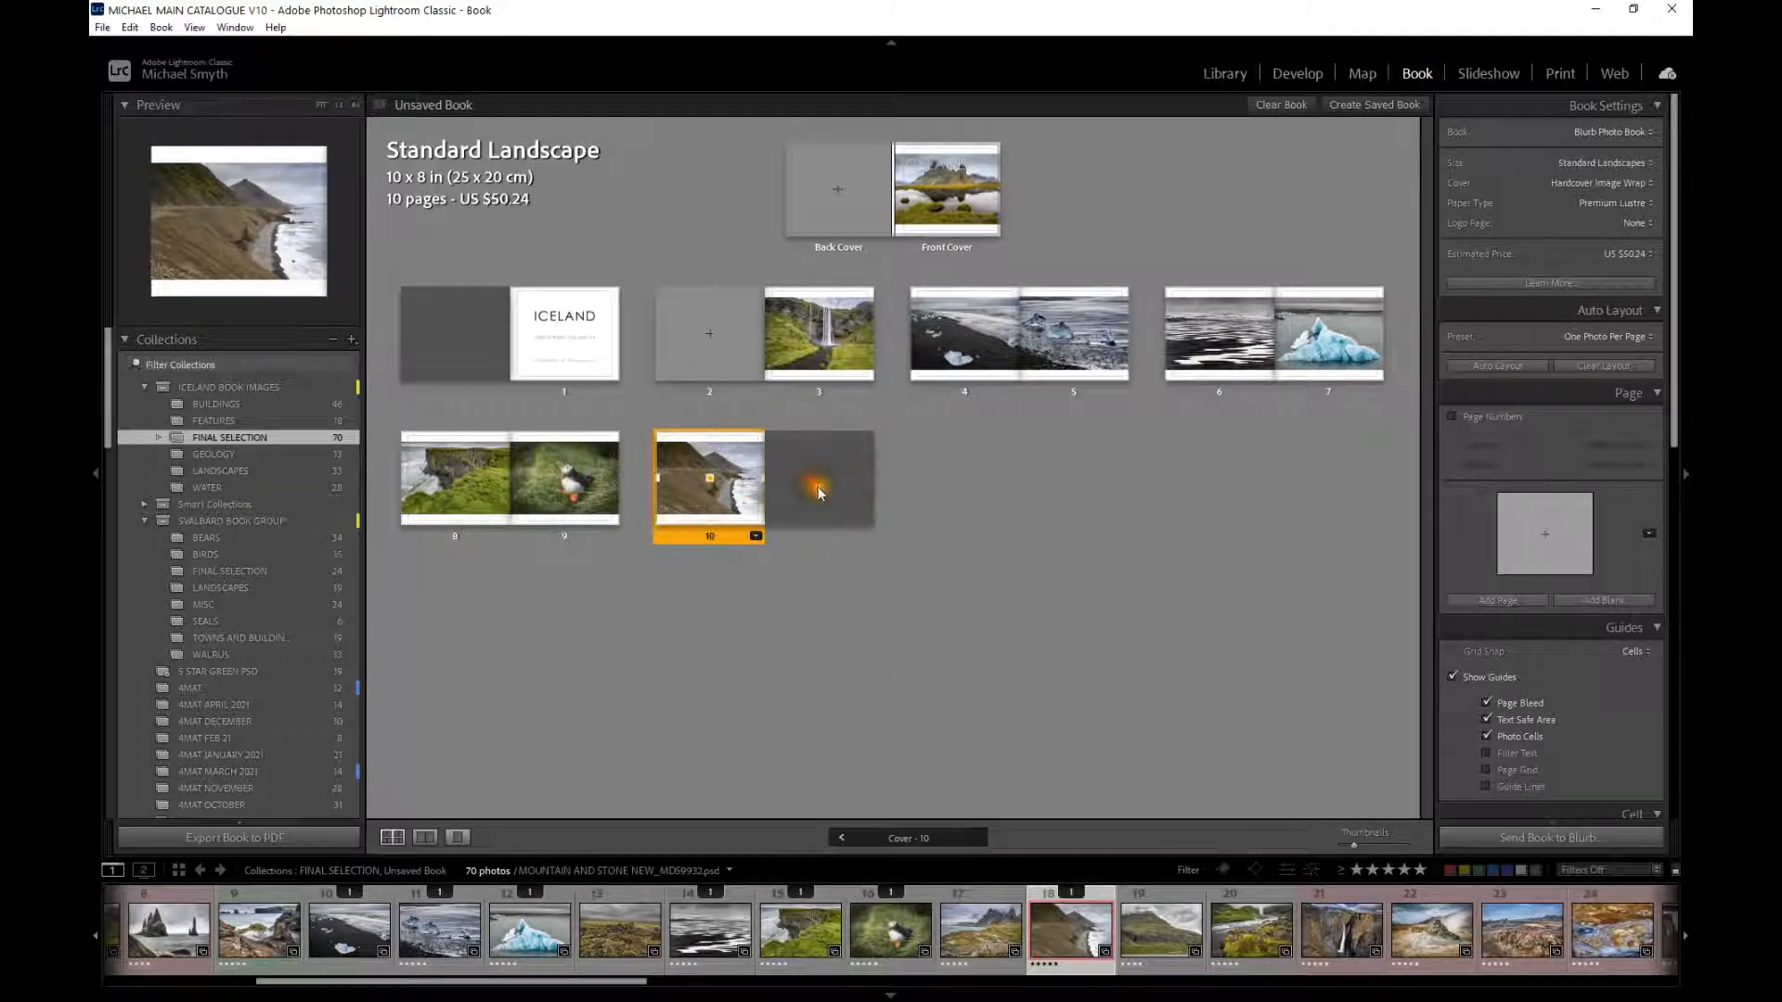
{"action": "right_click", "coordinate": [820, 492]}
{"action": "left_click", "coordinate": [830, 514]}
{"action": "left_click_drag", "start_coordinate": [985, 949], "coordinate": [821, 501]}
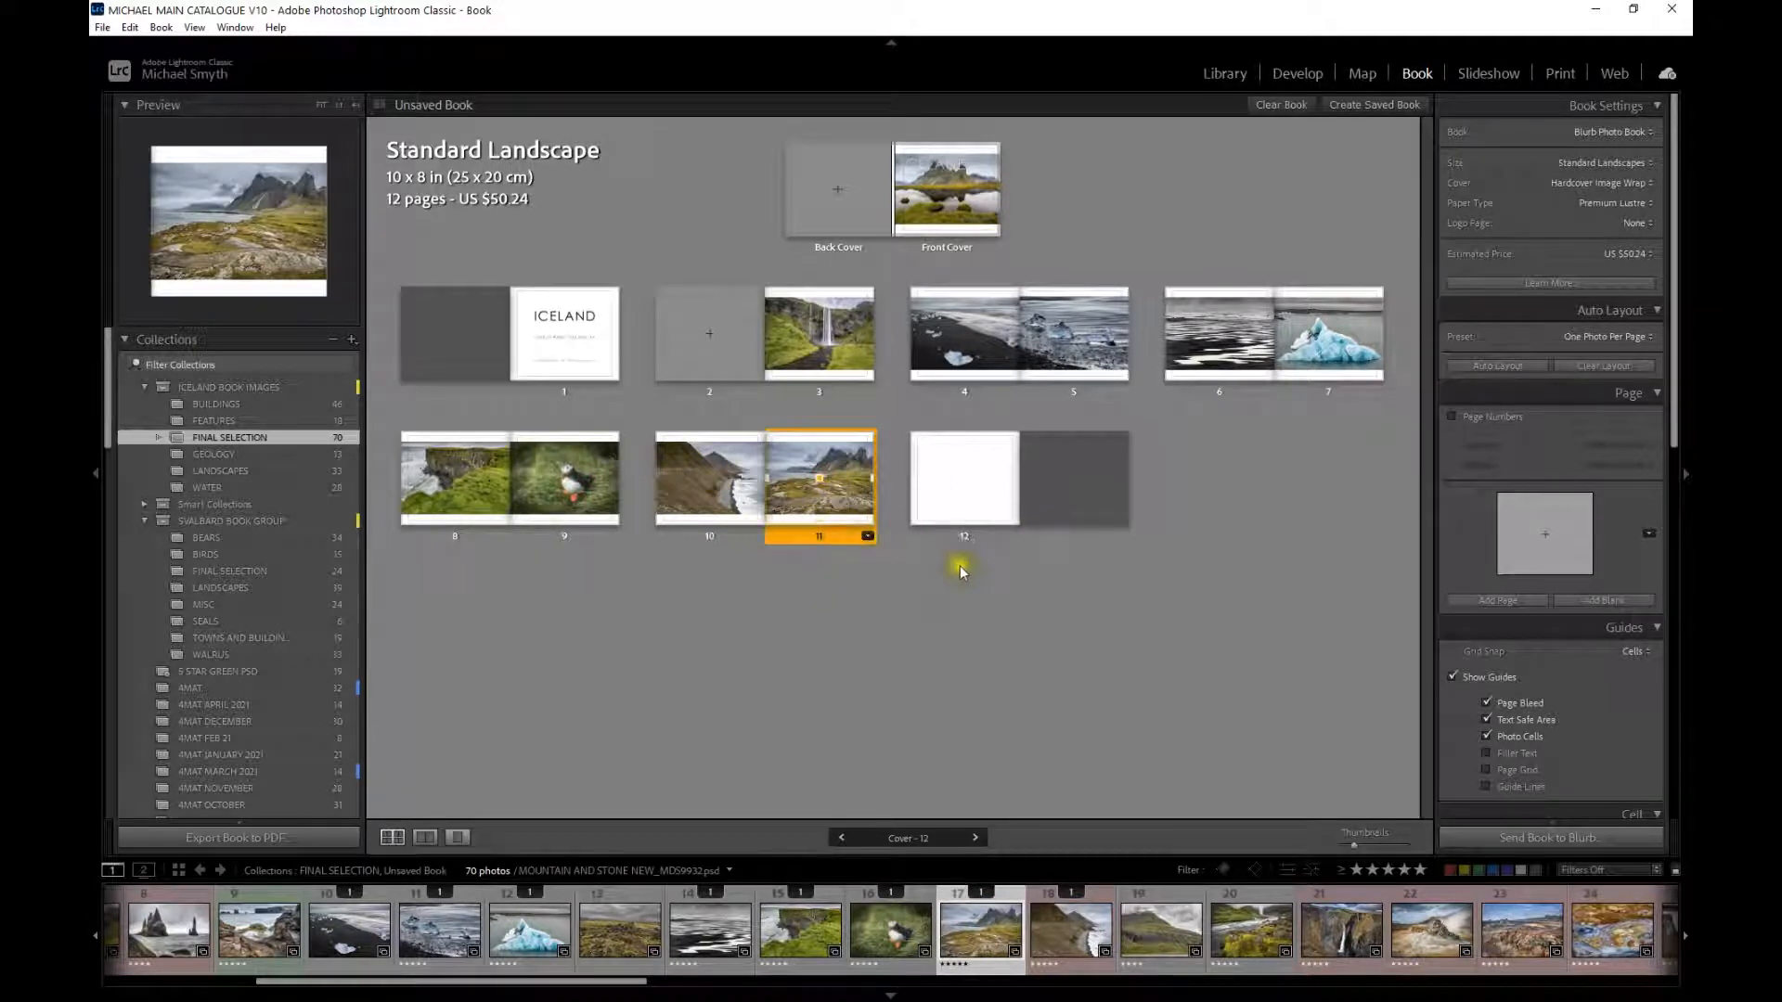
- Place the upright CHURCH_NEW photo on page 12 of the book
{"action": "left_click", "coordinate": [998, 486]}
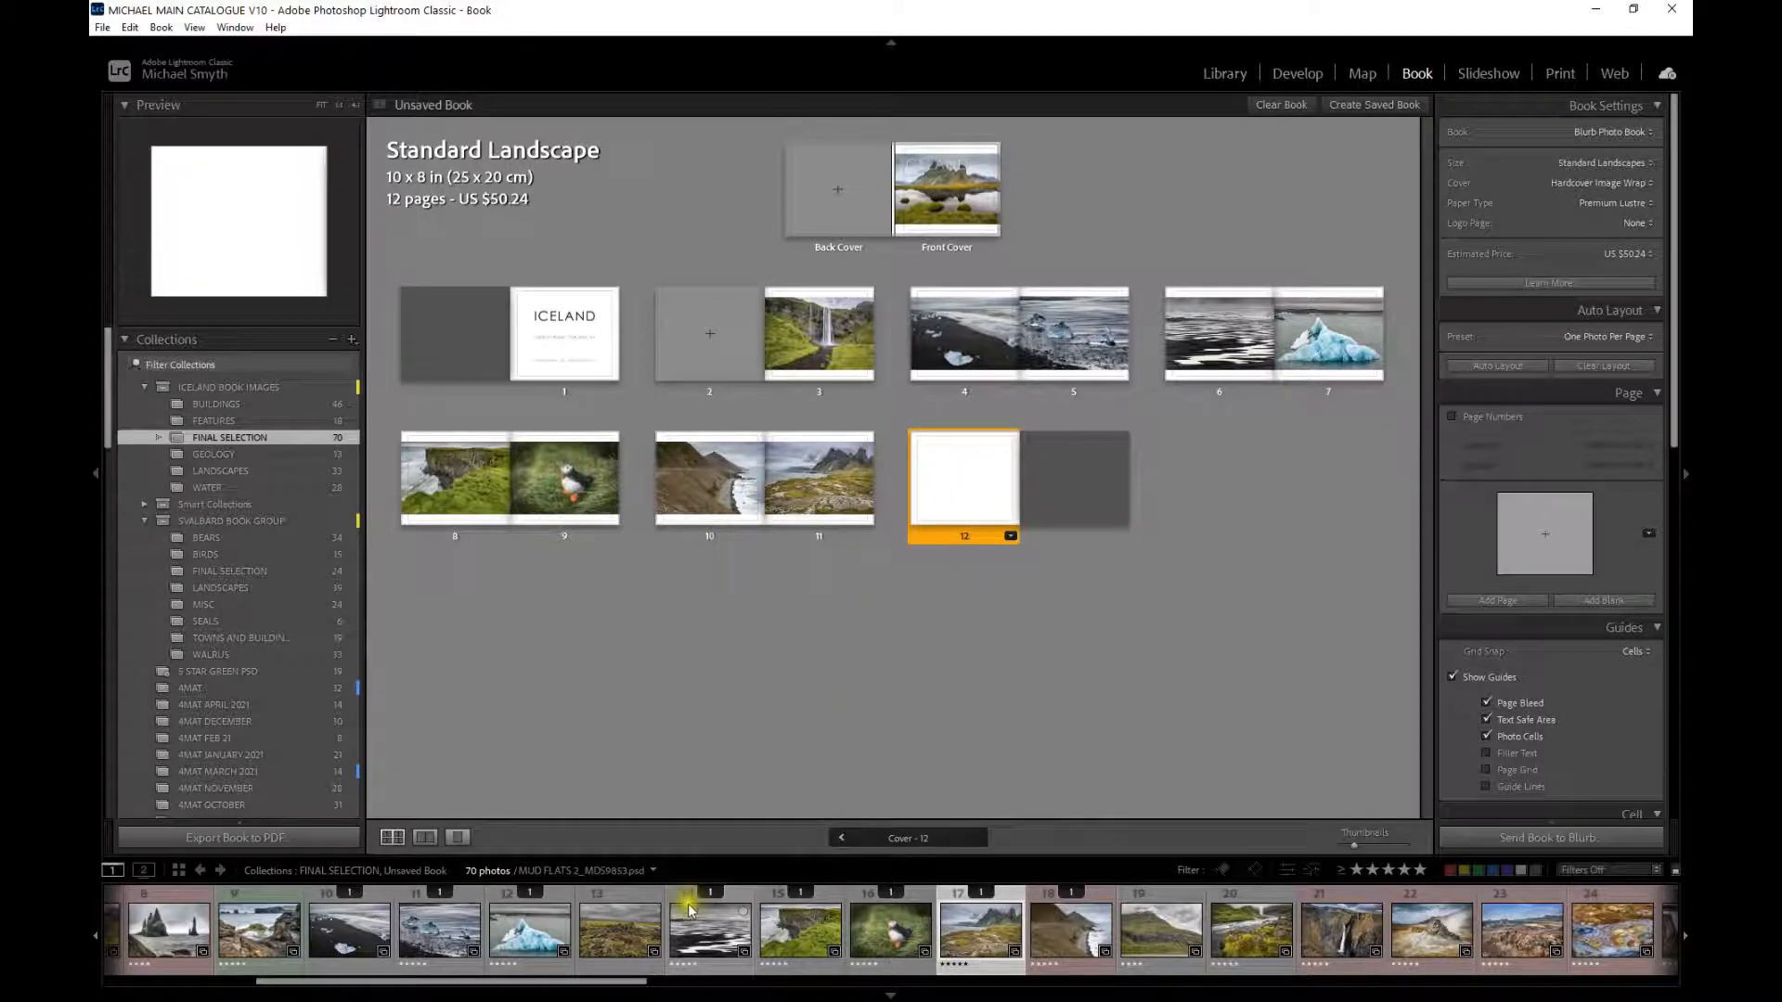
{"action": "scroll", "coordinate": [680, 929], "scroll_direction": "down", "scroll_amount": 3}
{"action": "scroll", "coordinate": [680, 928], "scroll_direction": "down", "scroll_amount": 1}
{"action": "scroll", "coordinate": [687, 928], "scroll_direction": "down", "scroll_amount": 3}
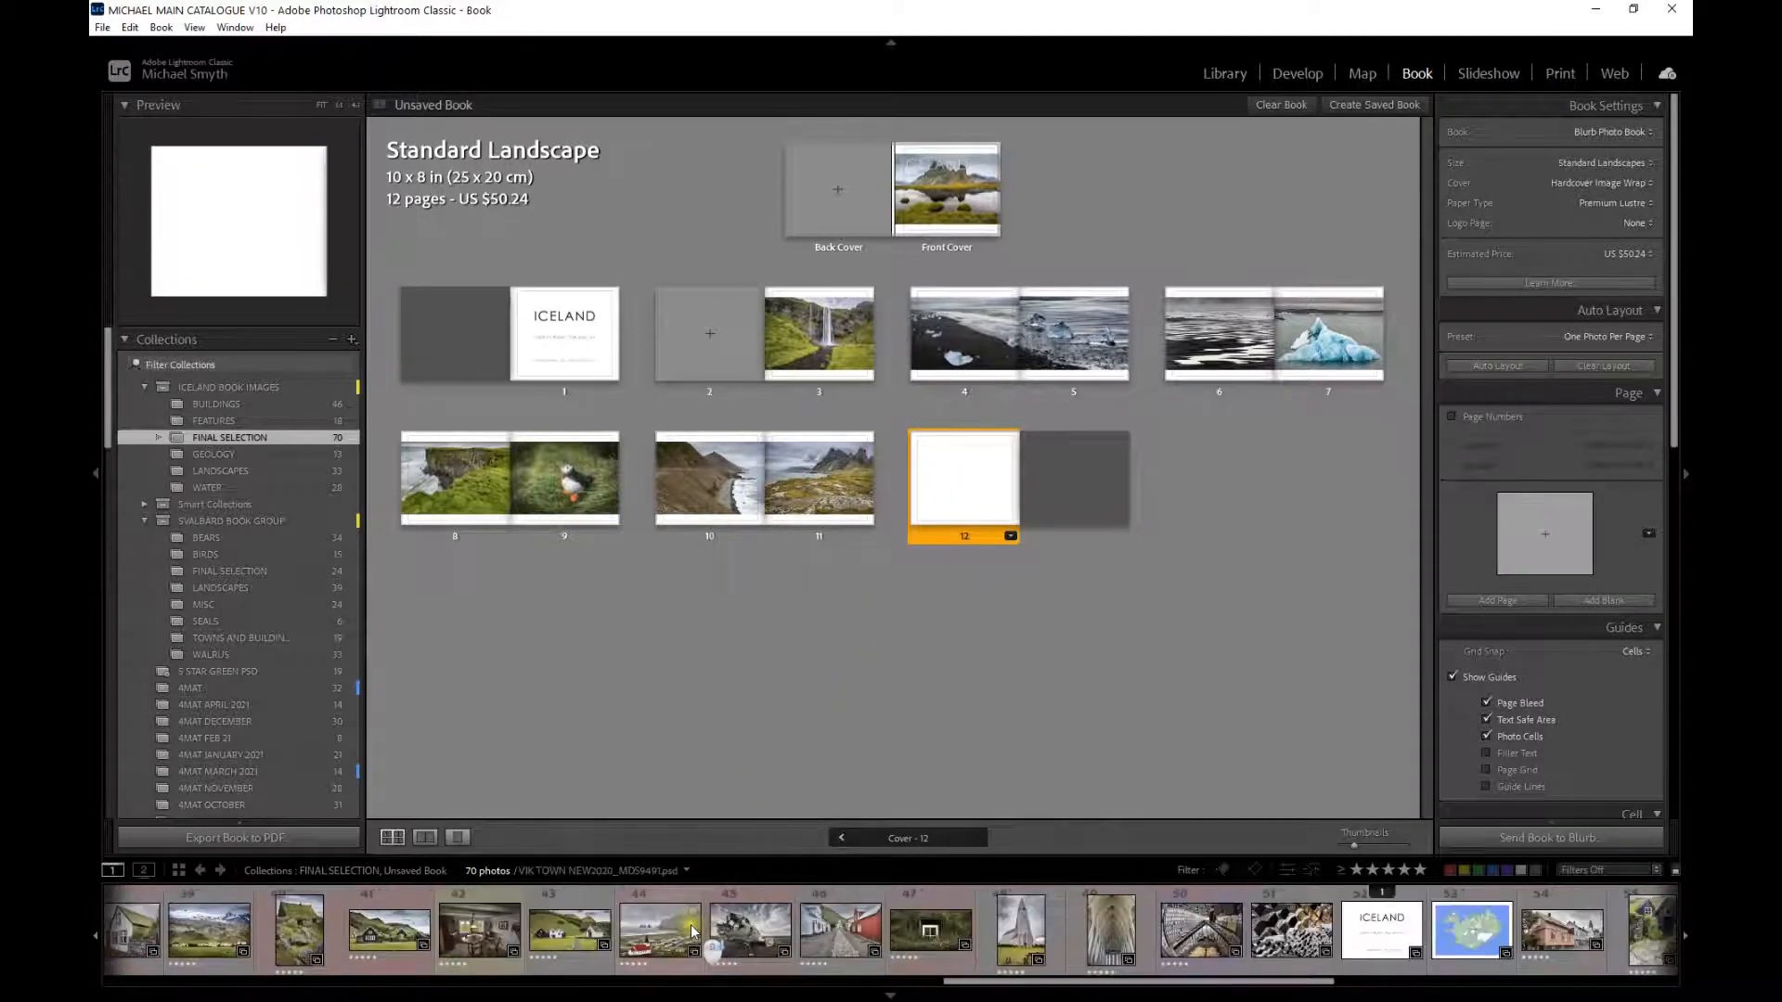
{"action": "scroll", "coordinate": [691, 931], "scroll_direction": "down", "scroll_amount": 1}
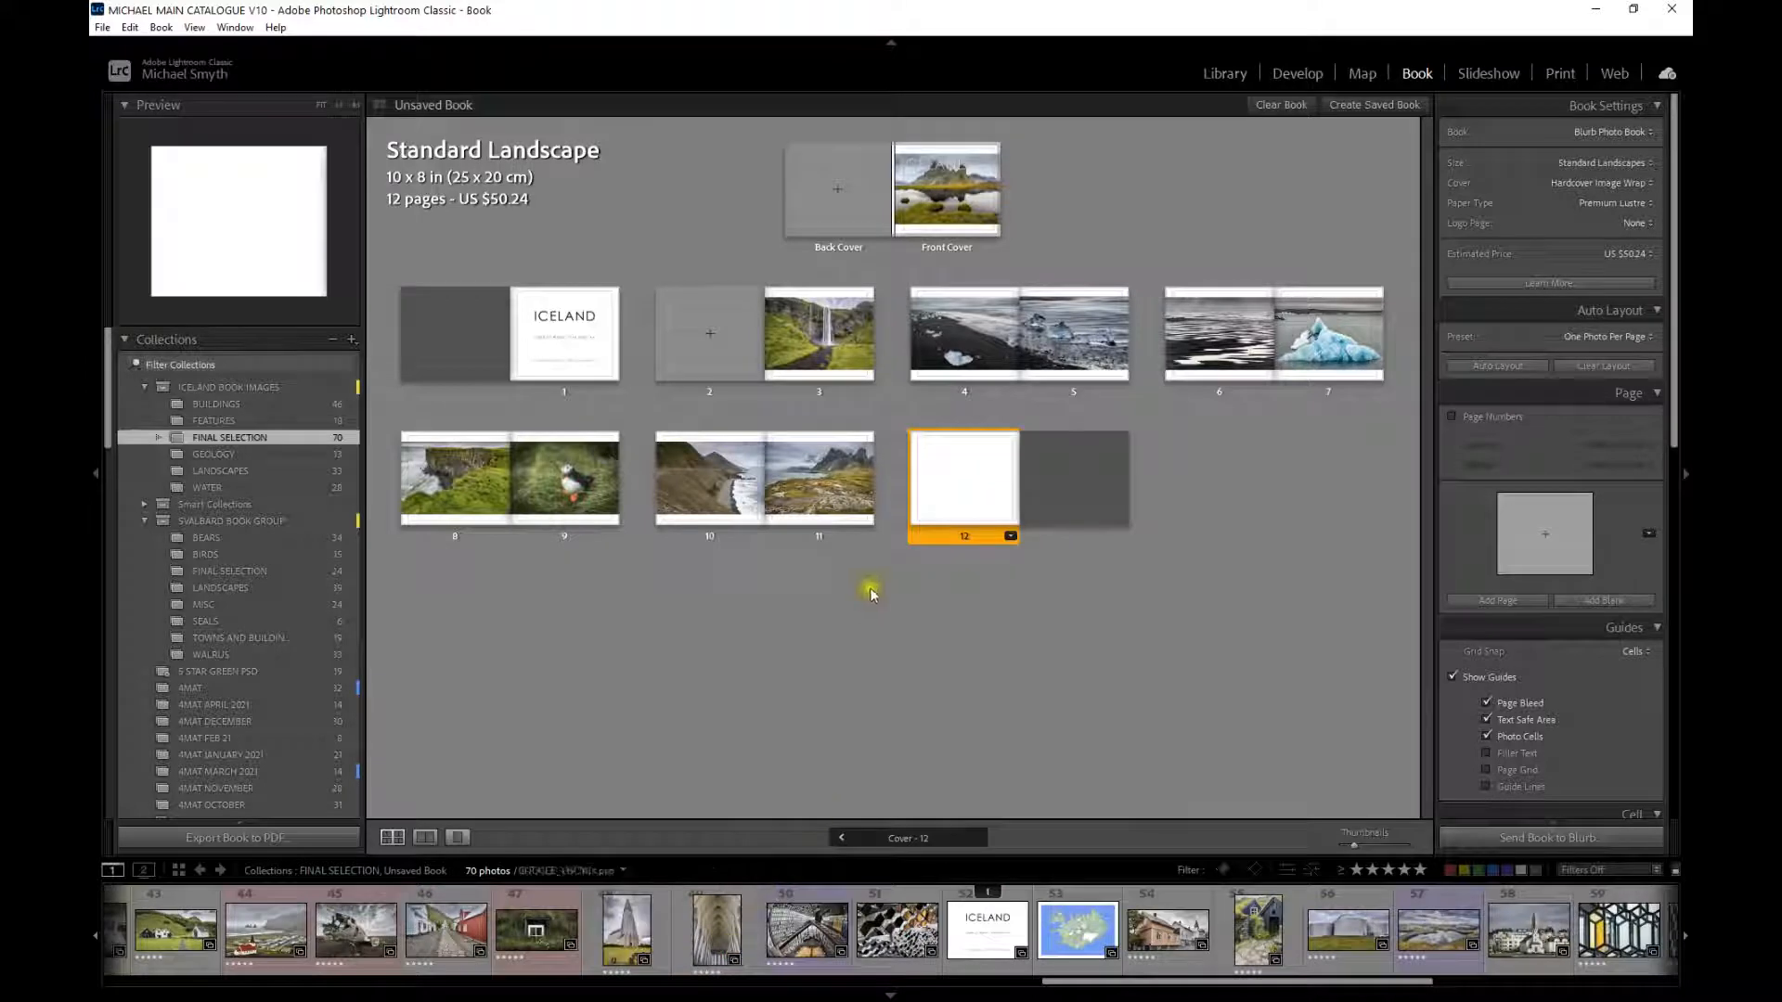
{"action": "left_click_drag", "start_coordinate": [621, 939], "coordinate": [963, 481]}
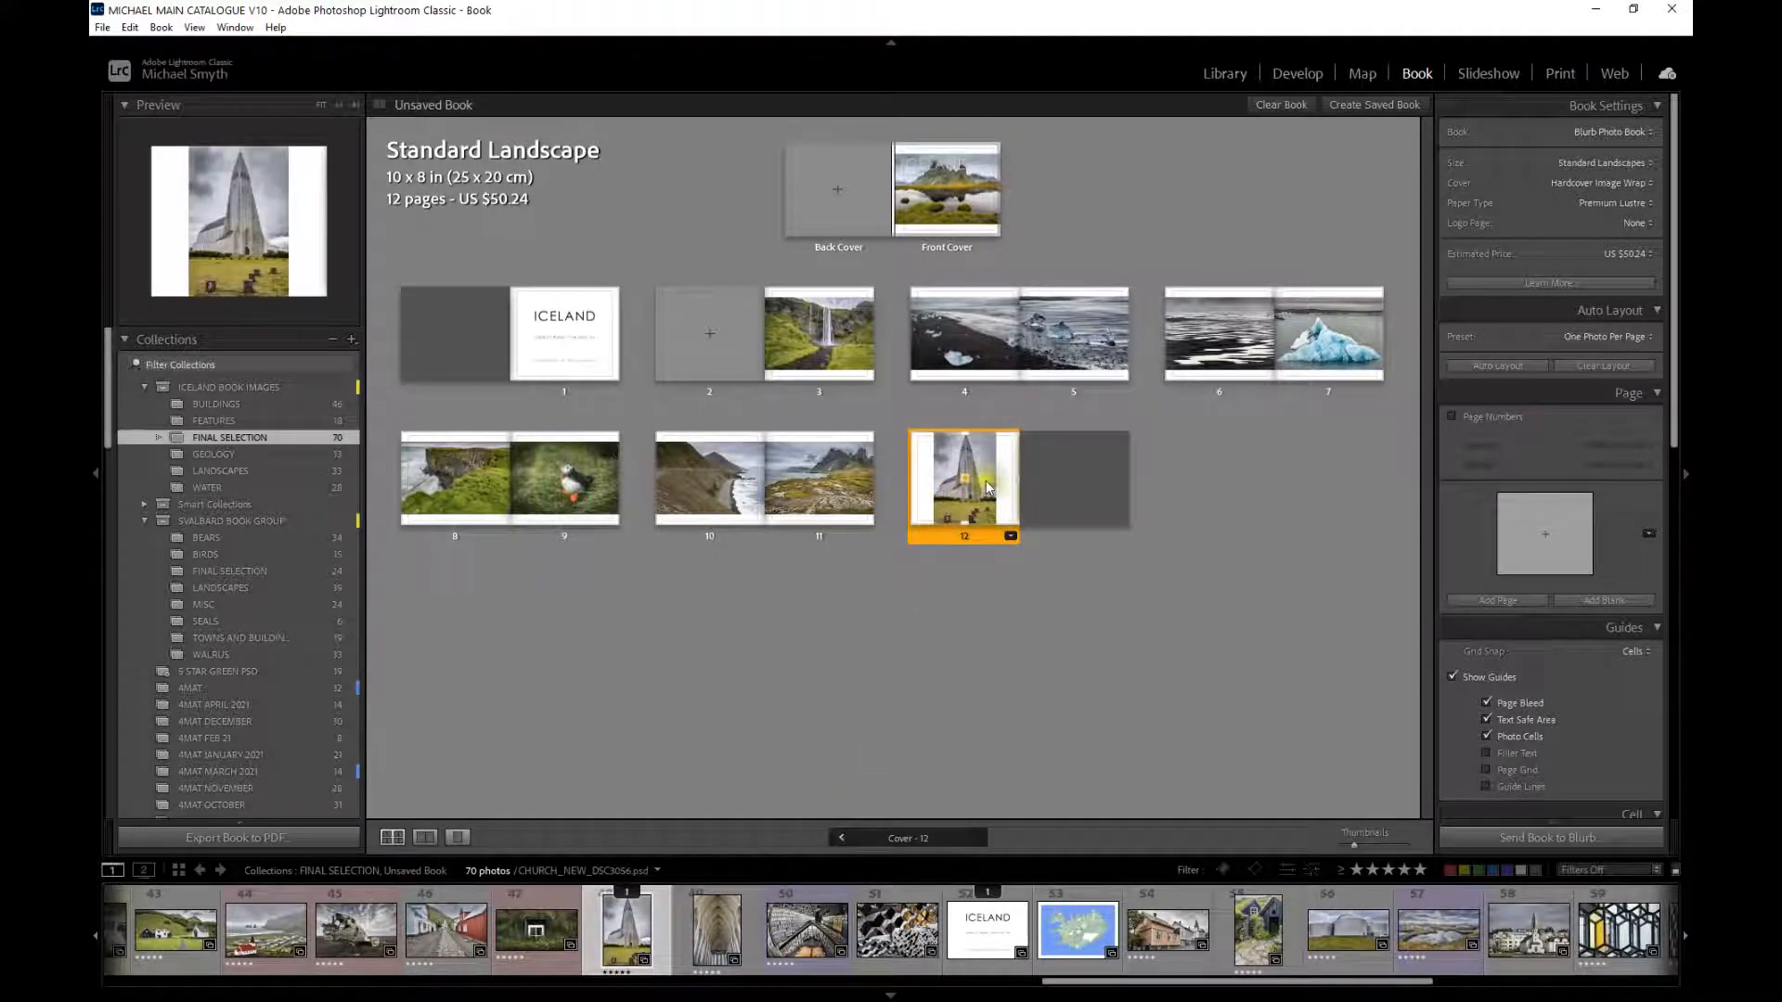
- Narrow the church photo's cell to the left half of page 12 and add a second photo cell on the right half
{"action": "left_click", "coordinate": [1018, 484]}
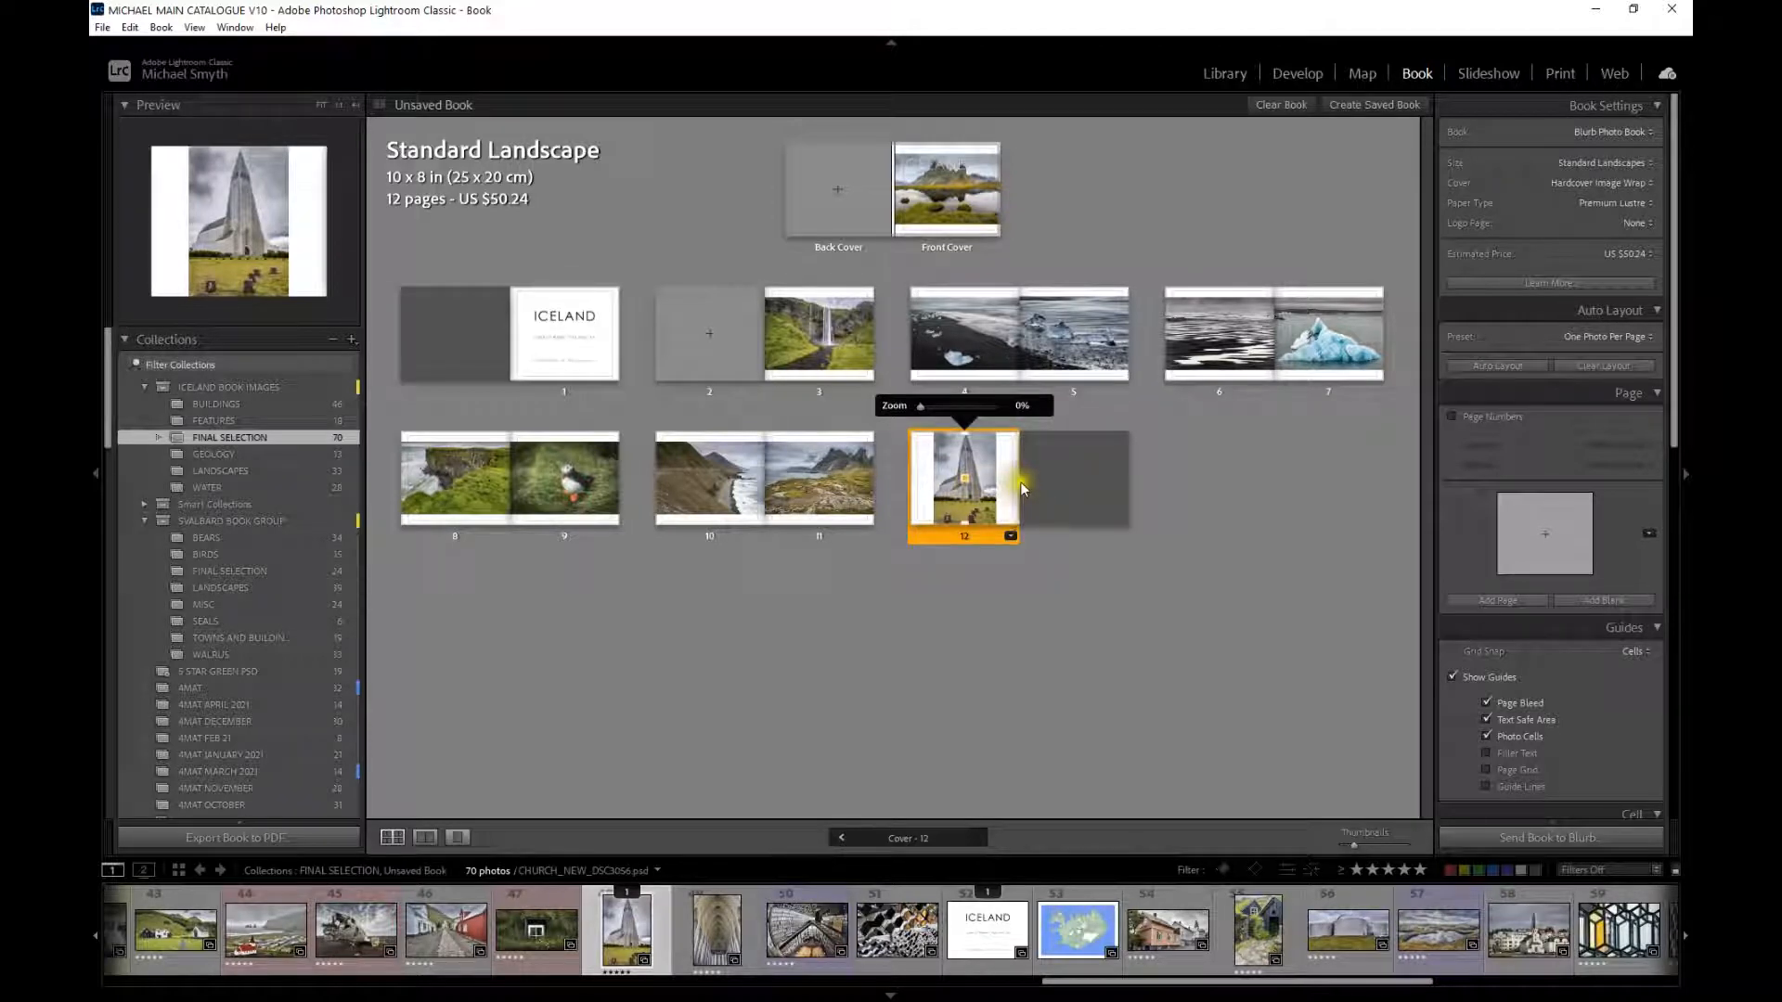
{"action": "left_click_drag", "start_coordinate": [1019, 479], "coordinate": [962, 479]}
{"action": "right_click", "coordinate": [985, 488]}
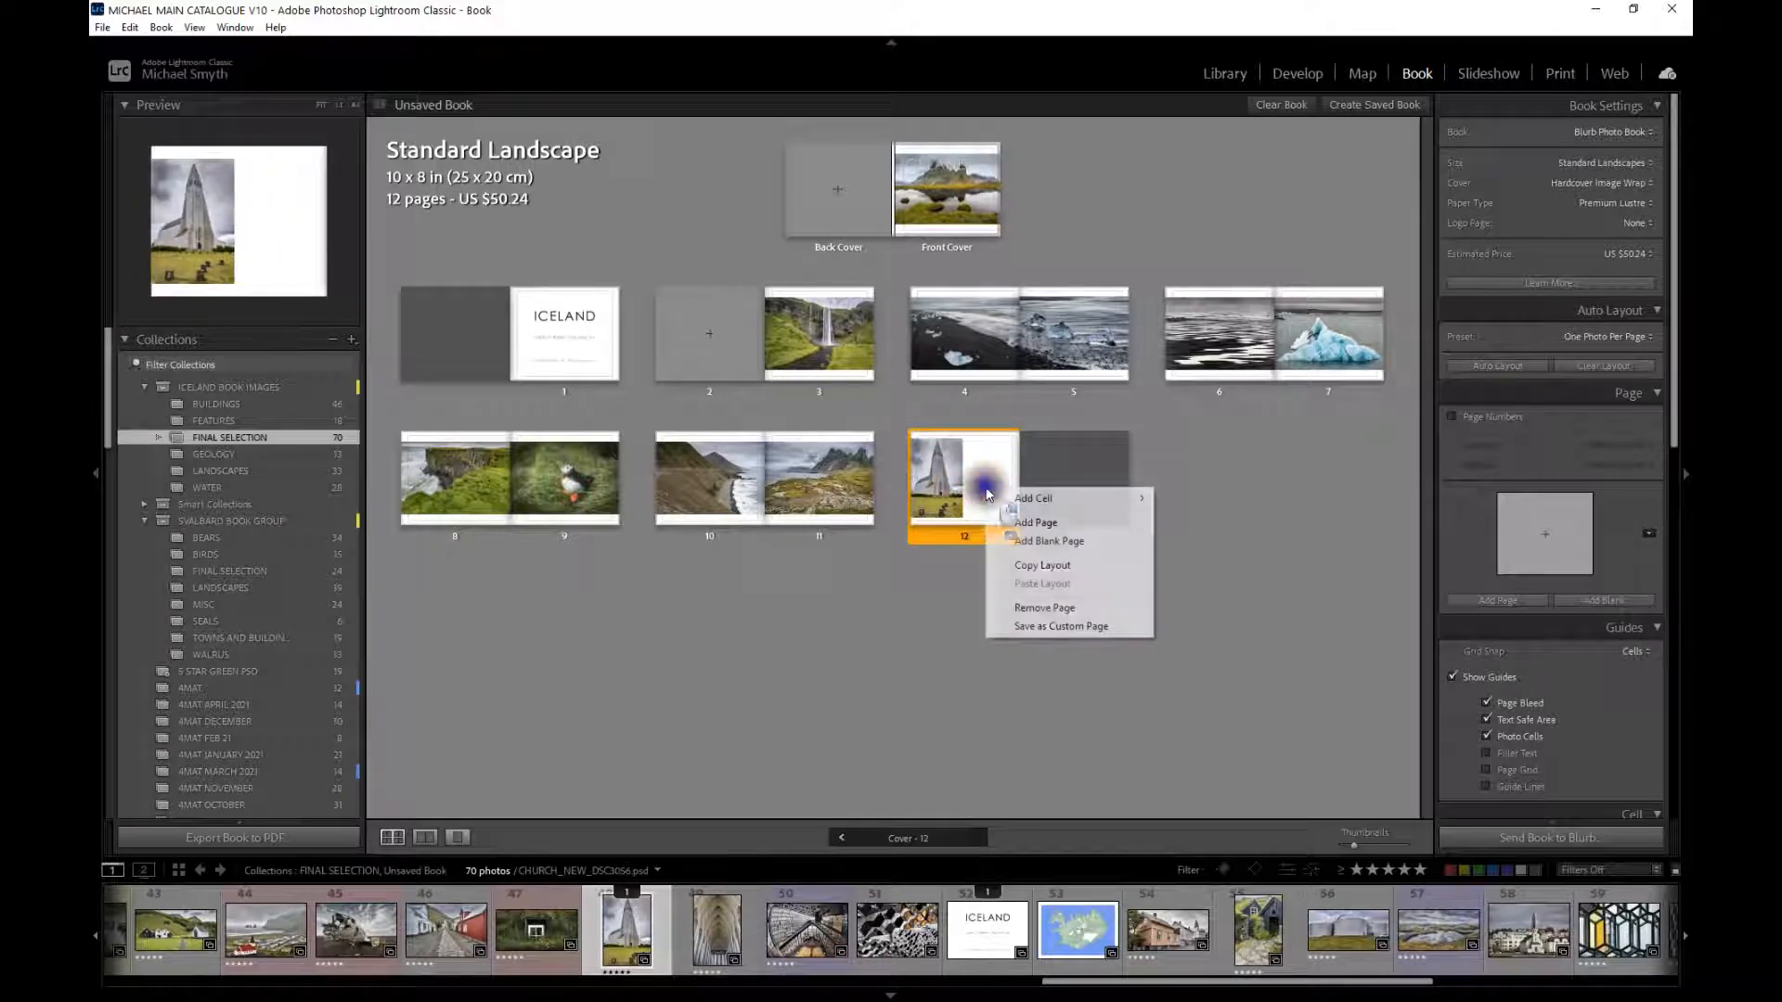
{"action": "mouse_move", "coordinate": [1068, 501]}
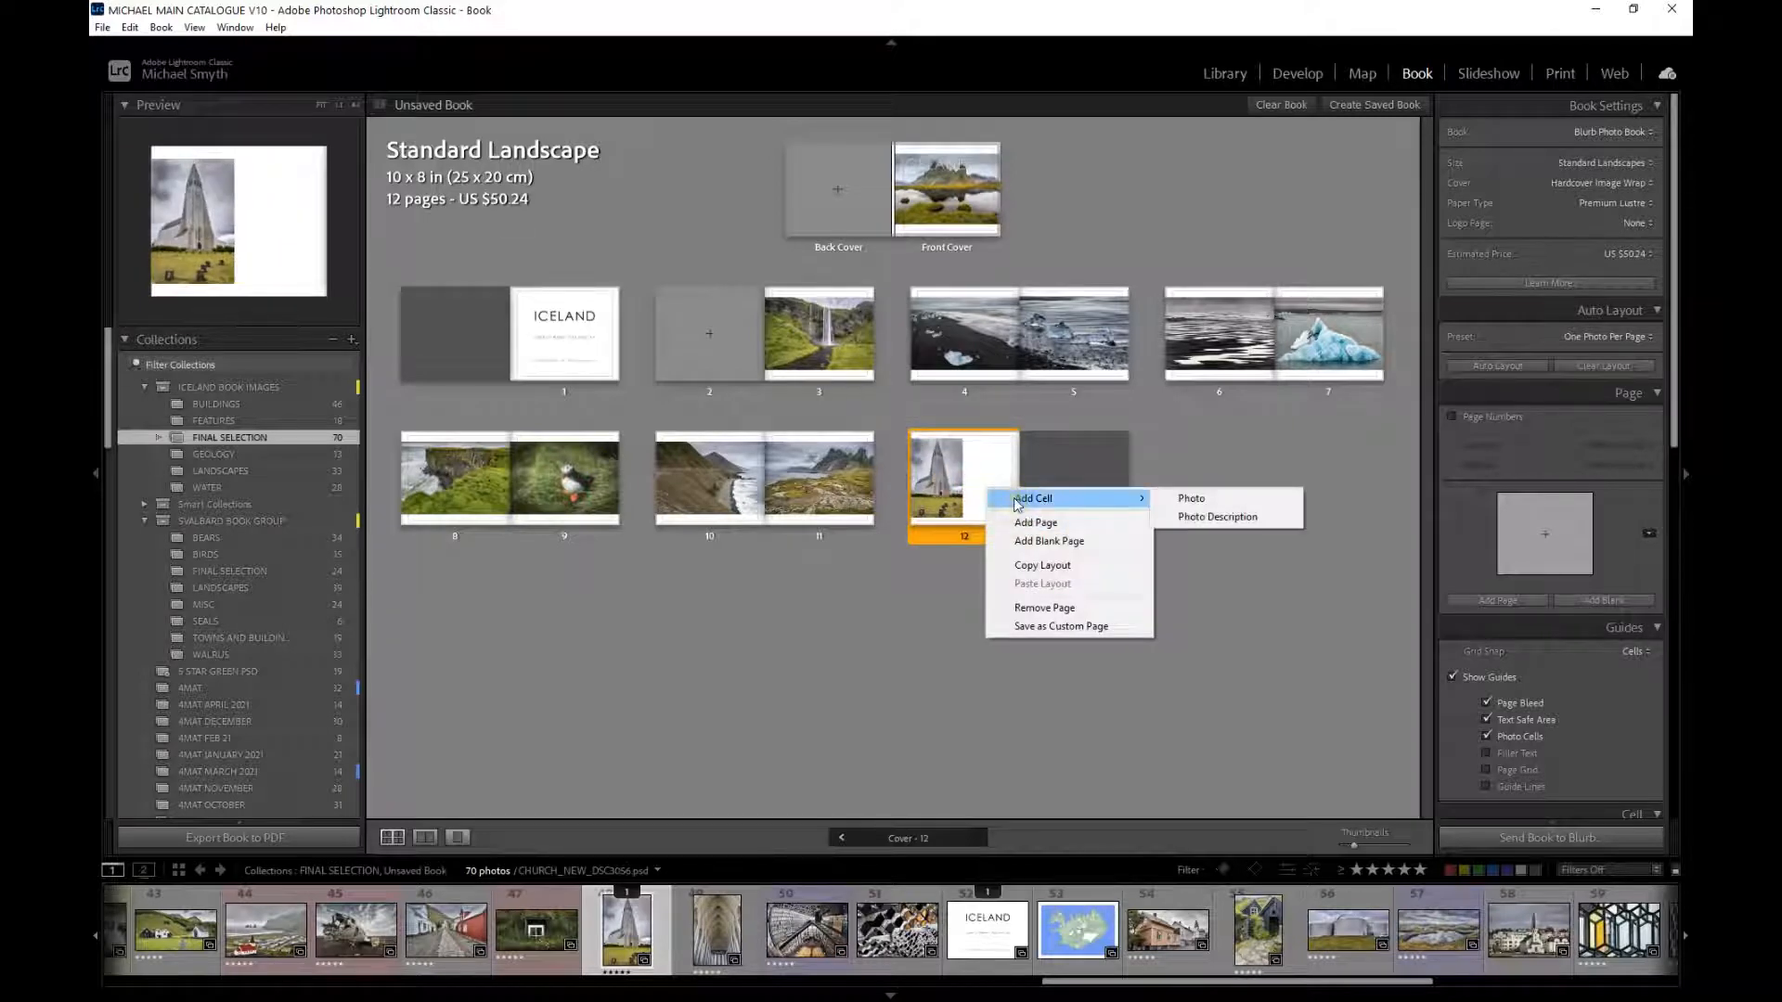
{"action": "left_click", "coordinate": [1180, 506]}
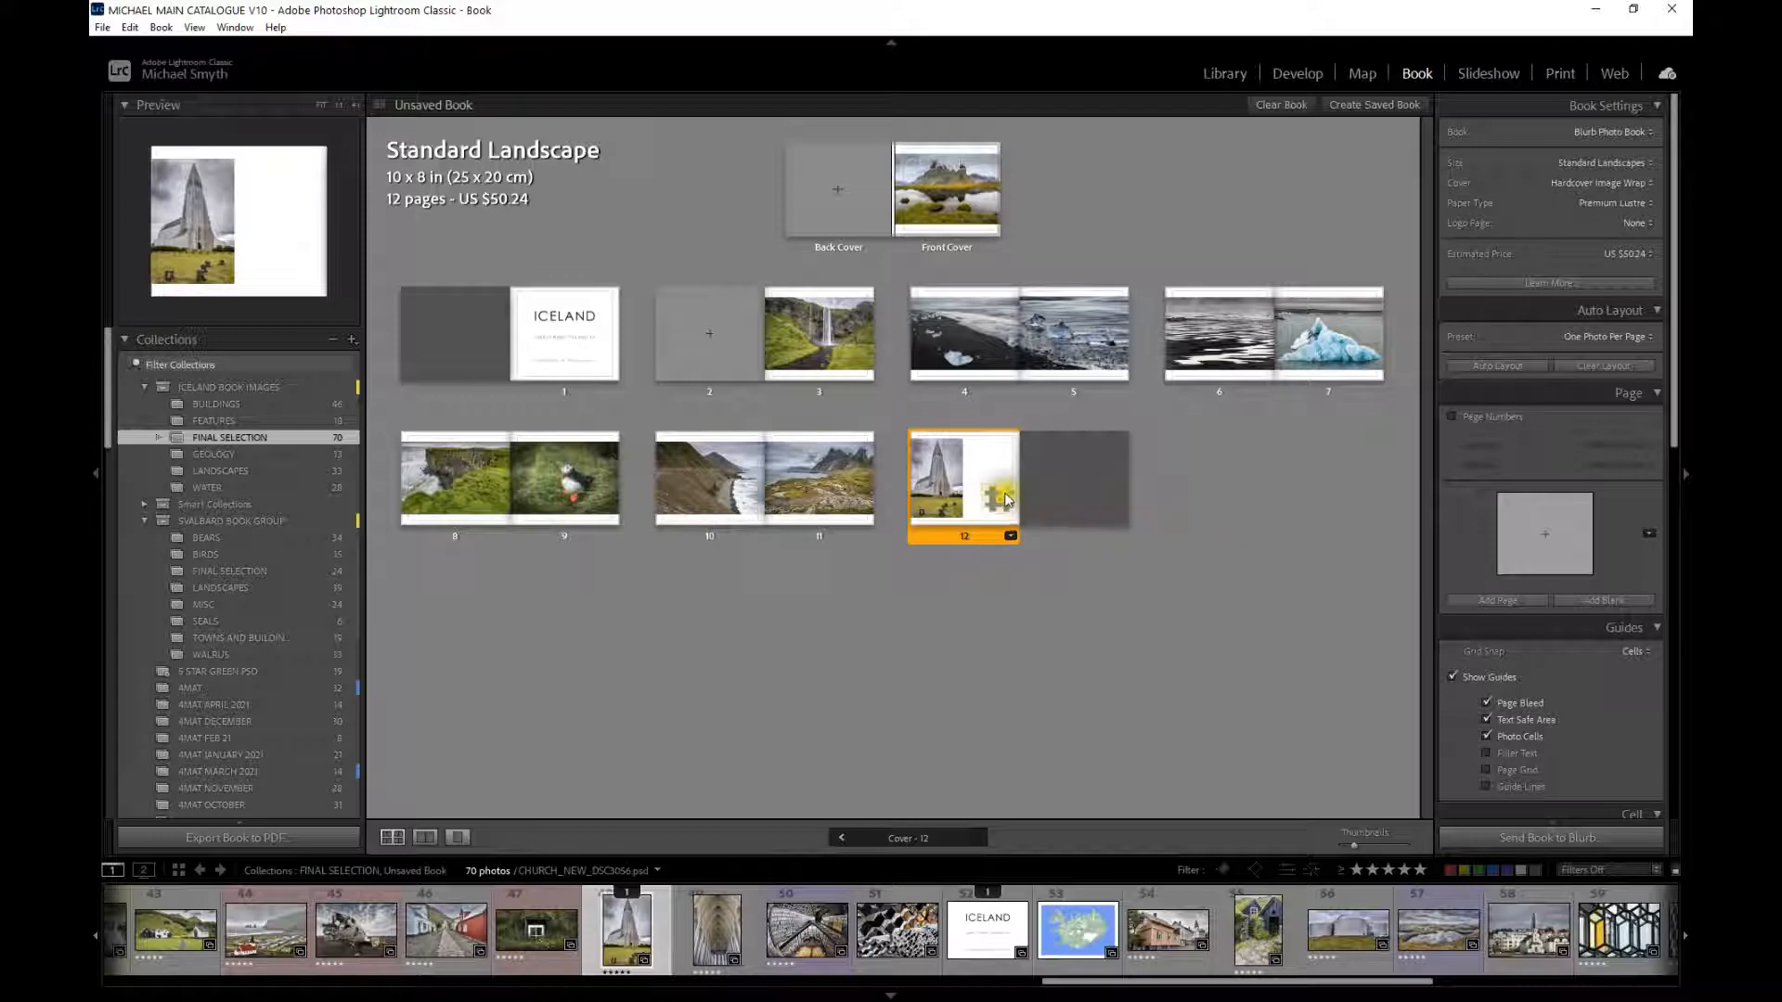
{"action": "mouse_move", "coordinate": [999, 487]}
{"action": "left_mouse_down"}
{"action": "mouse_move", "coordinate": [1001, 437]}
{"action": "mouse_move", "coordinate": [949, 475]}
{"action": "mouse_move", "coordinate": [968, 475]}
{"action": "left_mouse_up"}
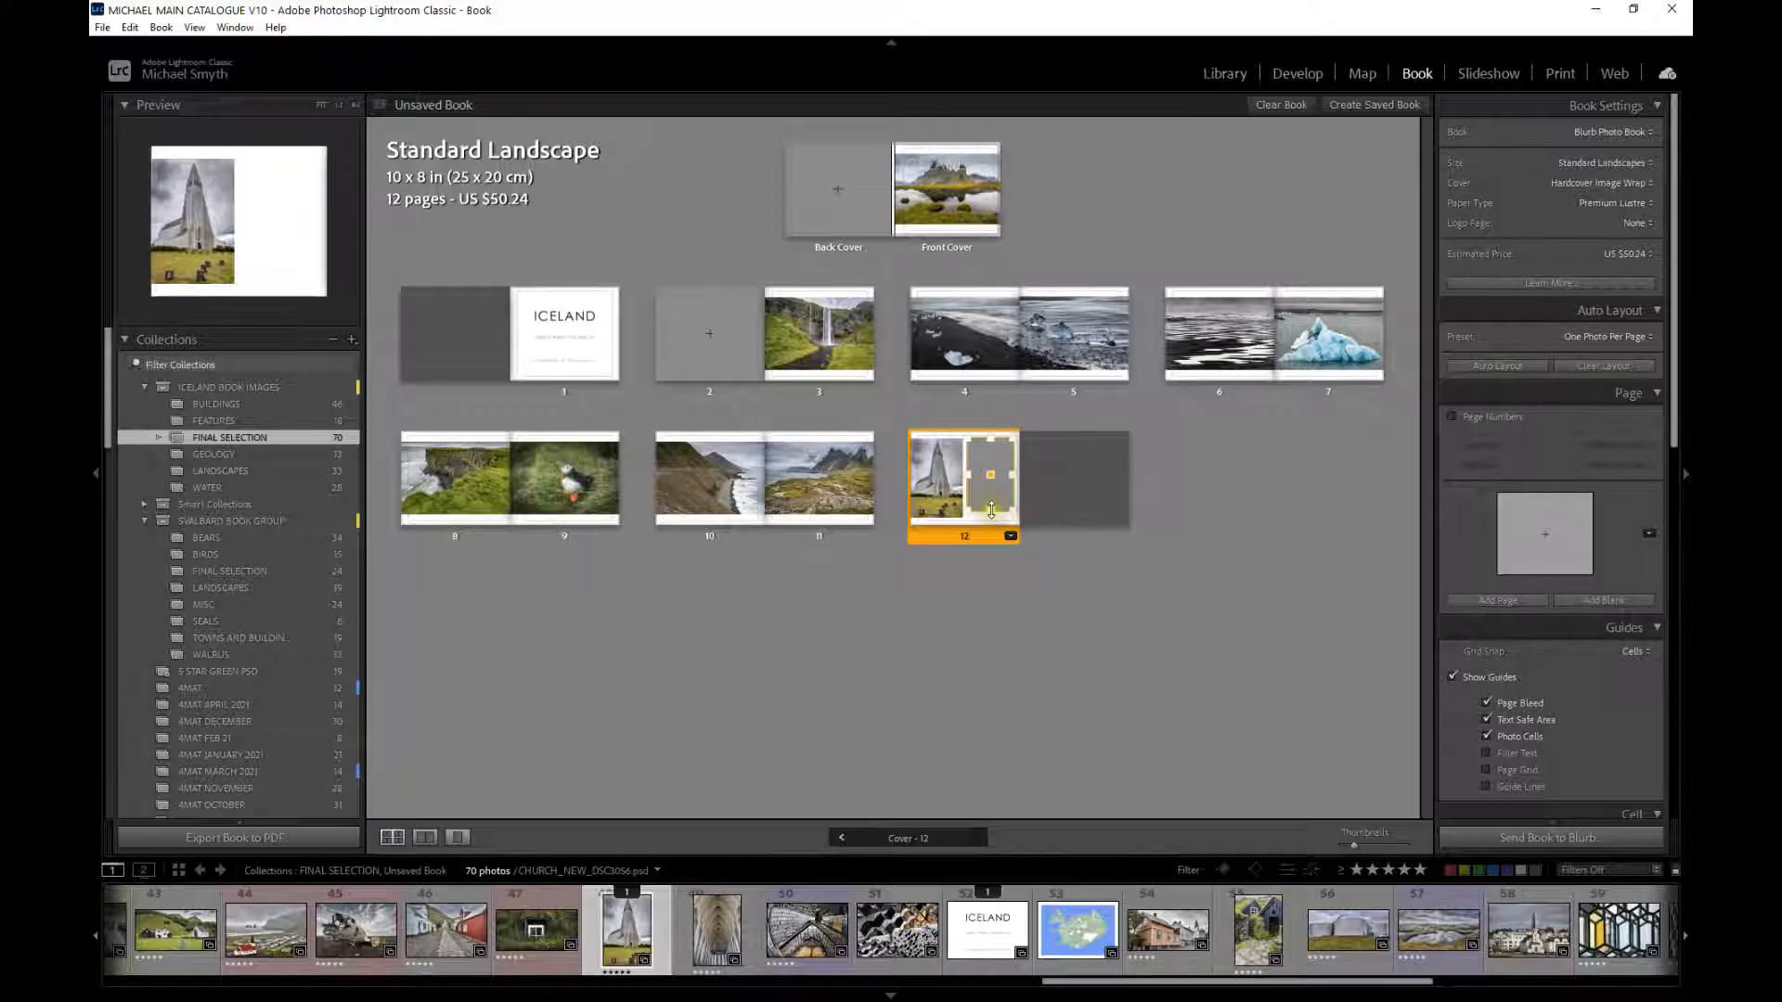
- Place the CATHEDRAL INTERIOR photo in the new cell and enlarge that cell to meet the church photo and the margin guides
{"action": "left_click_drag", "start_coordinate": [717, 928], "coordinate": [991, 492]}
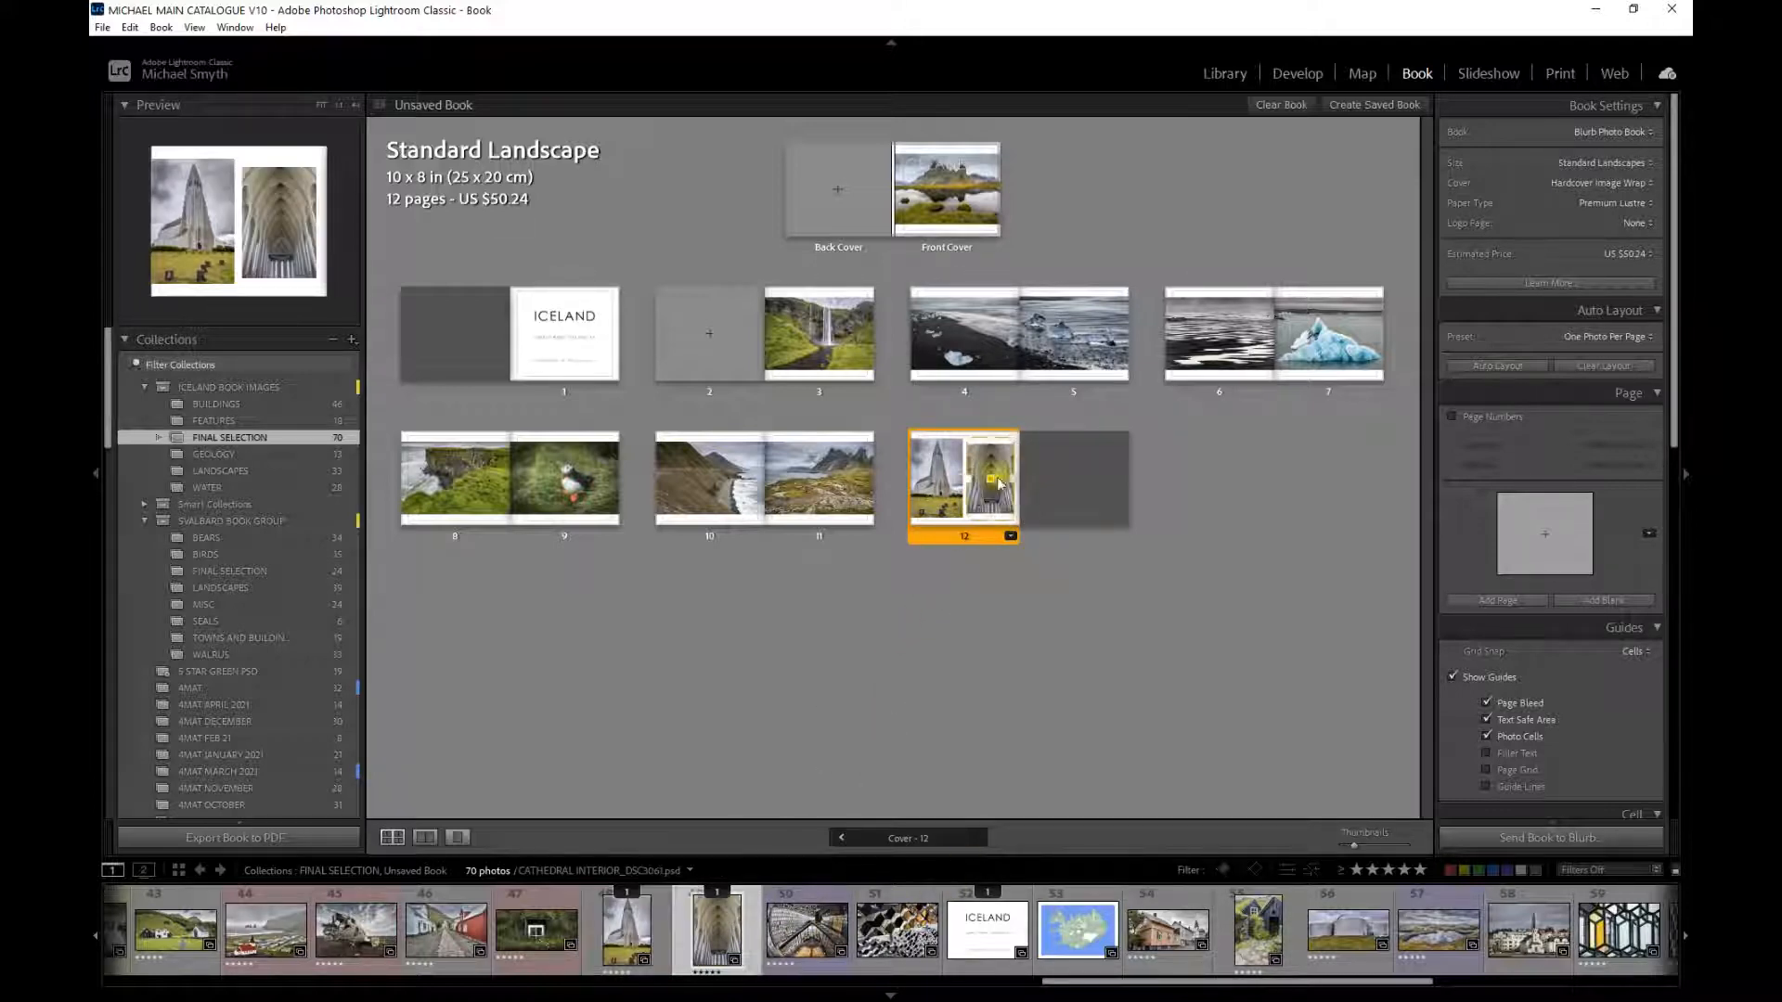
{"action": "left_click", "coordinate": [458, 837]}
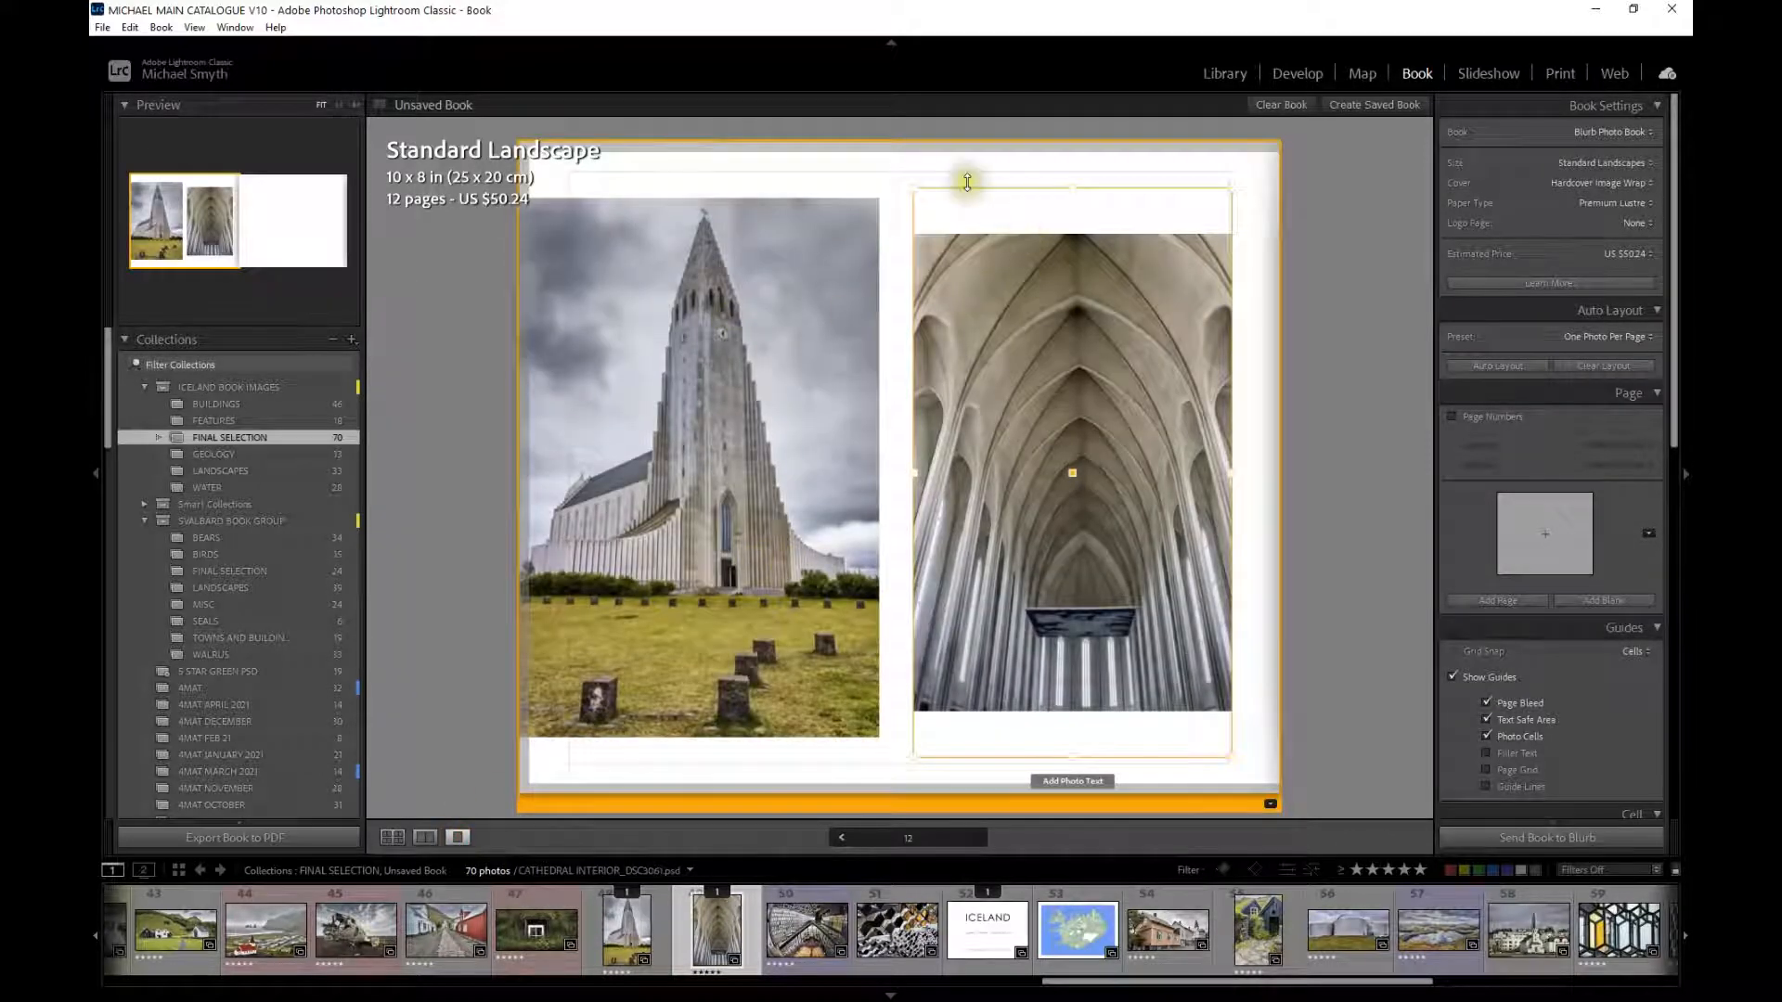
{"action": "left_click_drag", "start_coordinate": [910, 189], "coordinate": [873, 169]}
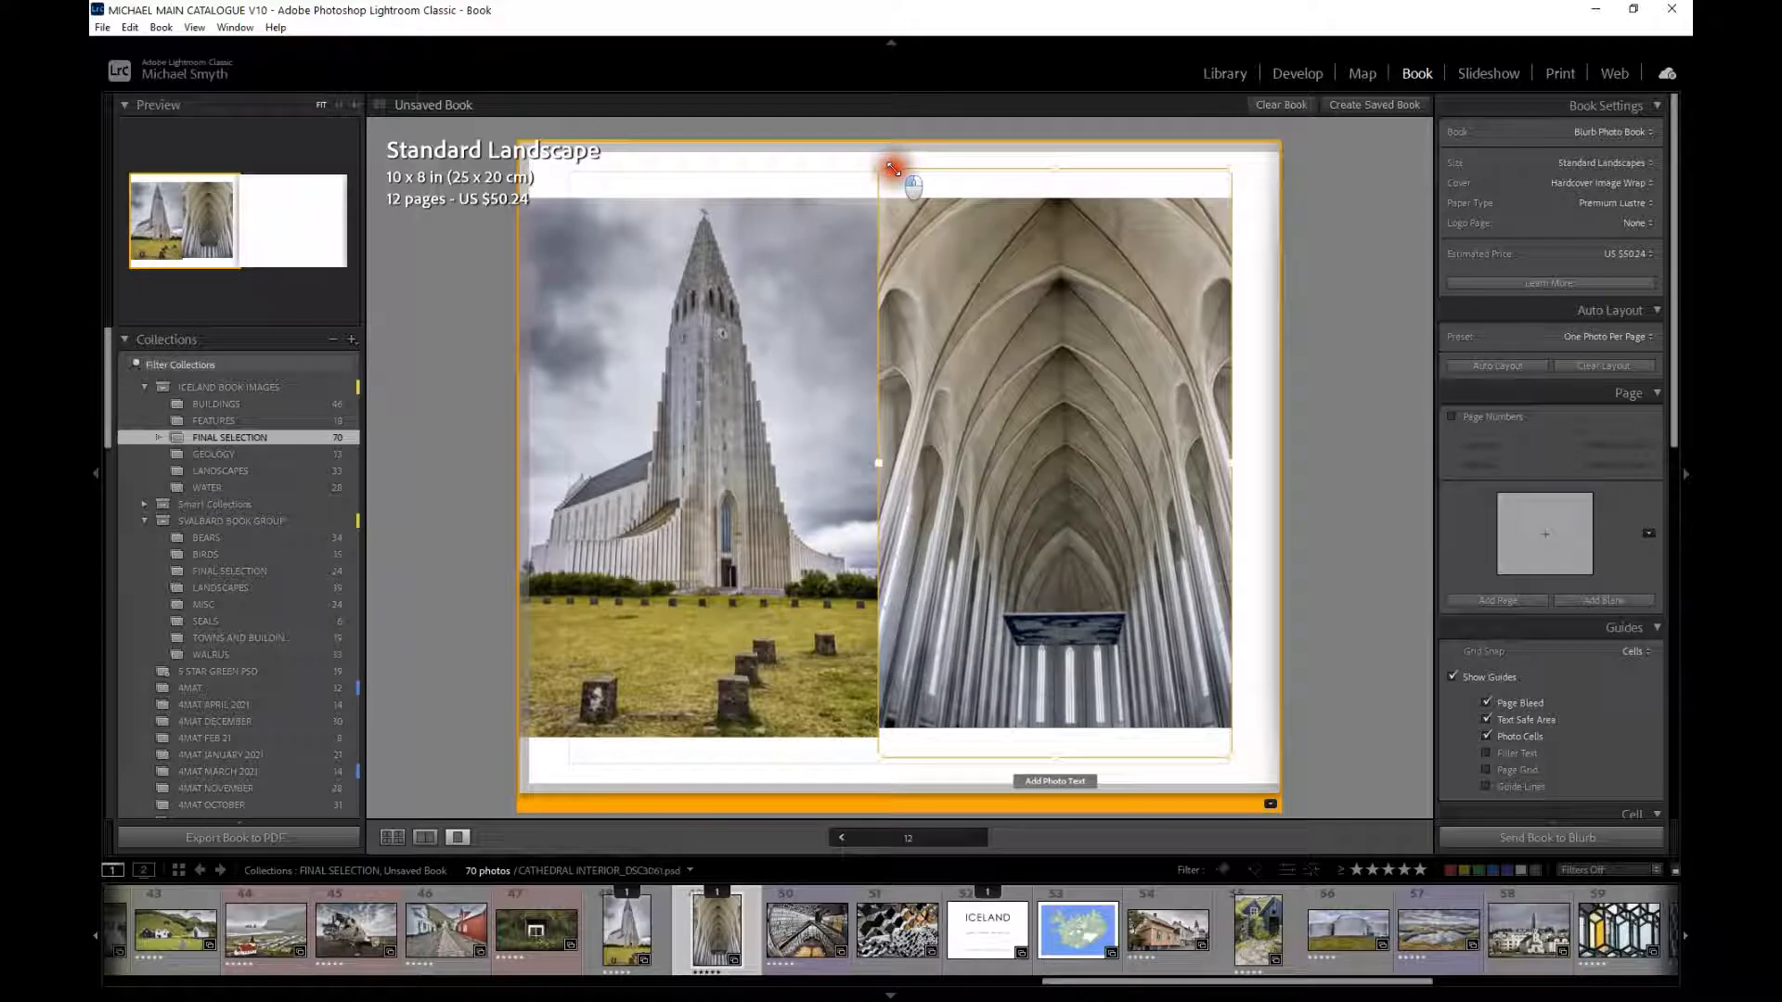
{"action": "left_click_drag", "start_coordinate": [1227, 755], "coordinate": [1227, 768]}
- Lower the top edge of the church photo's cell to the upper margin guide and return to the multi-page overview
{"action": "left_click", "coordinate": [755, 670]}
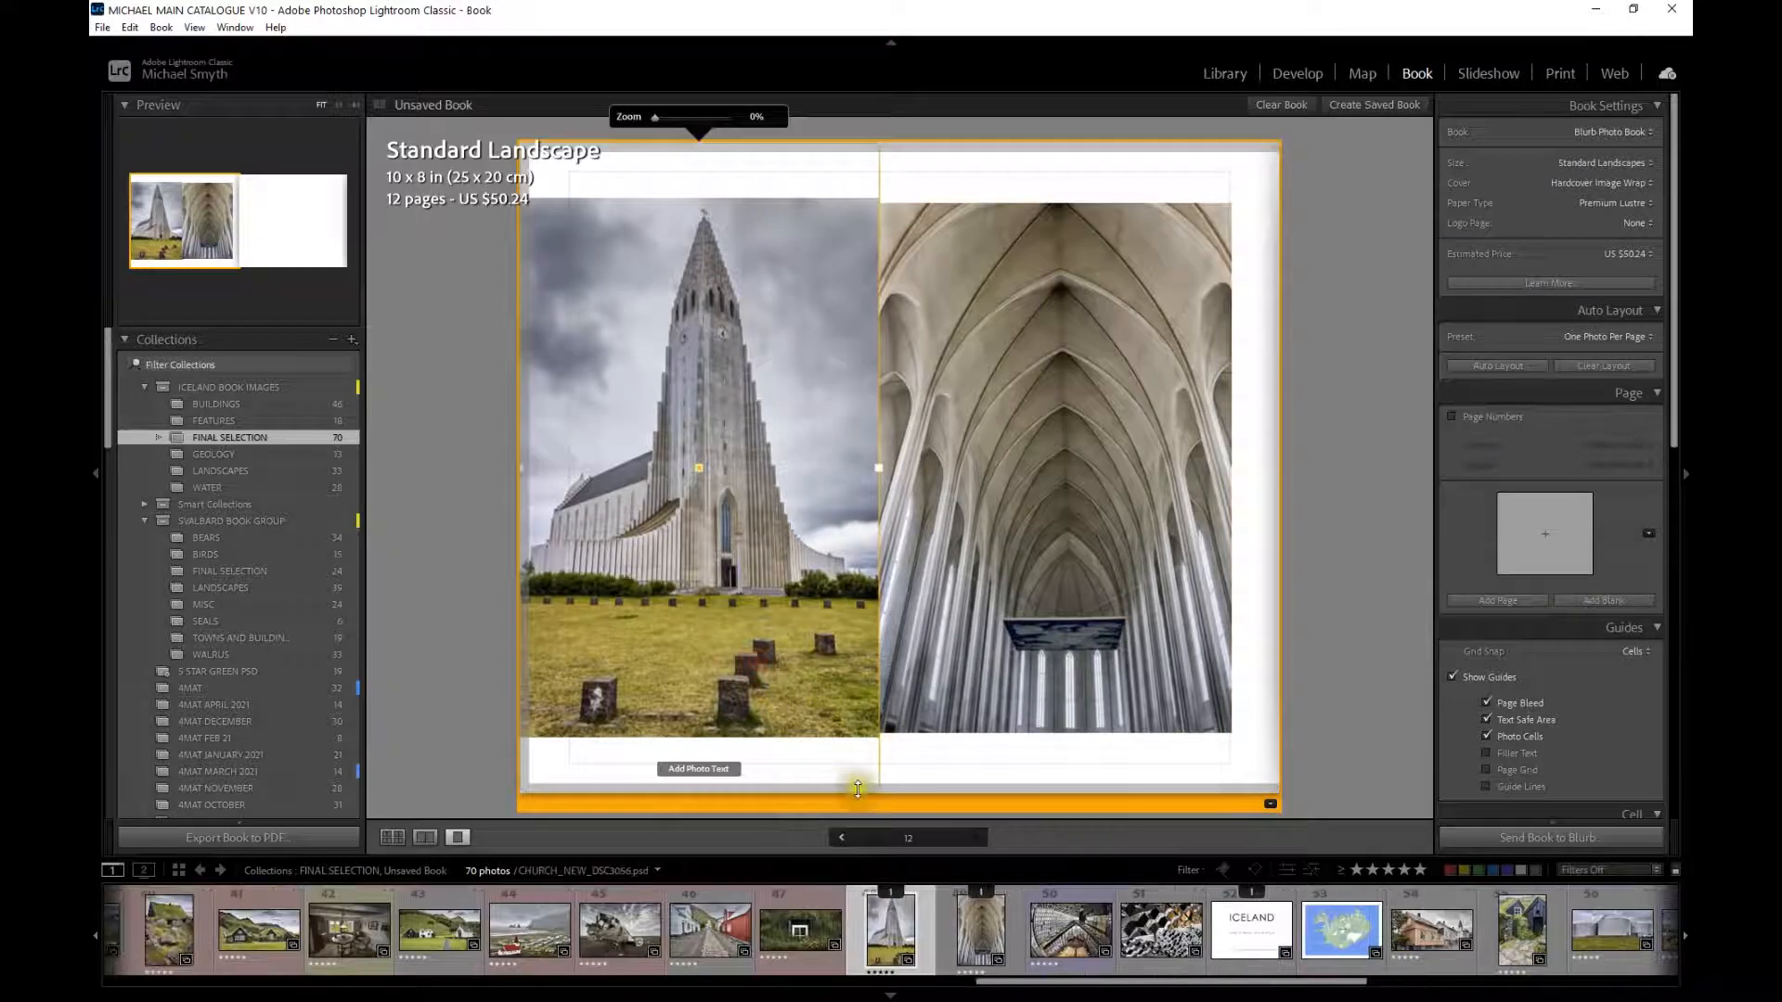
{"action": "left_click_drag", "start_coordinate": [882, 152], "coordinate": [882, 170]}
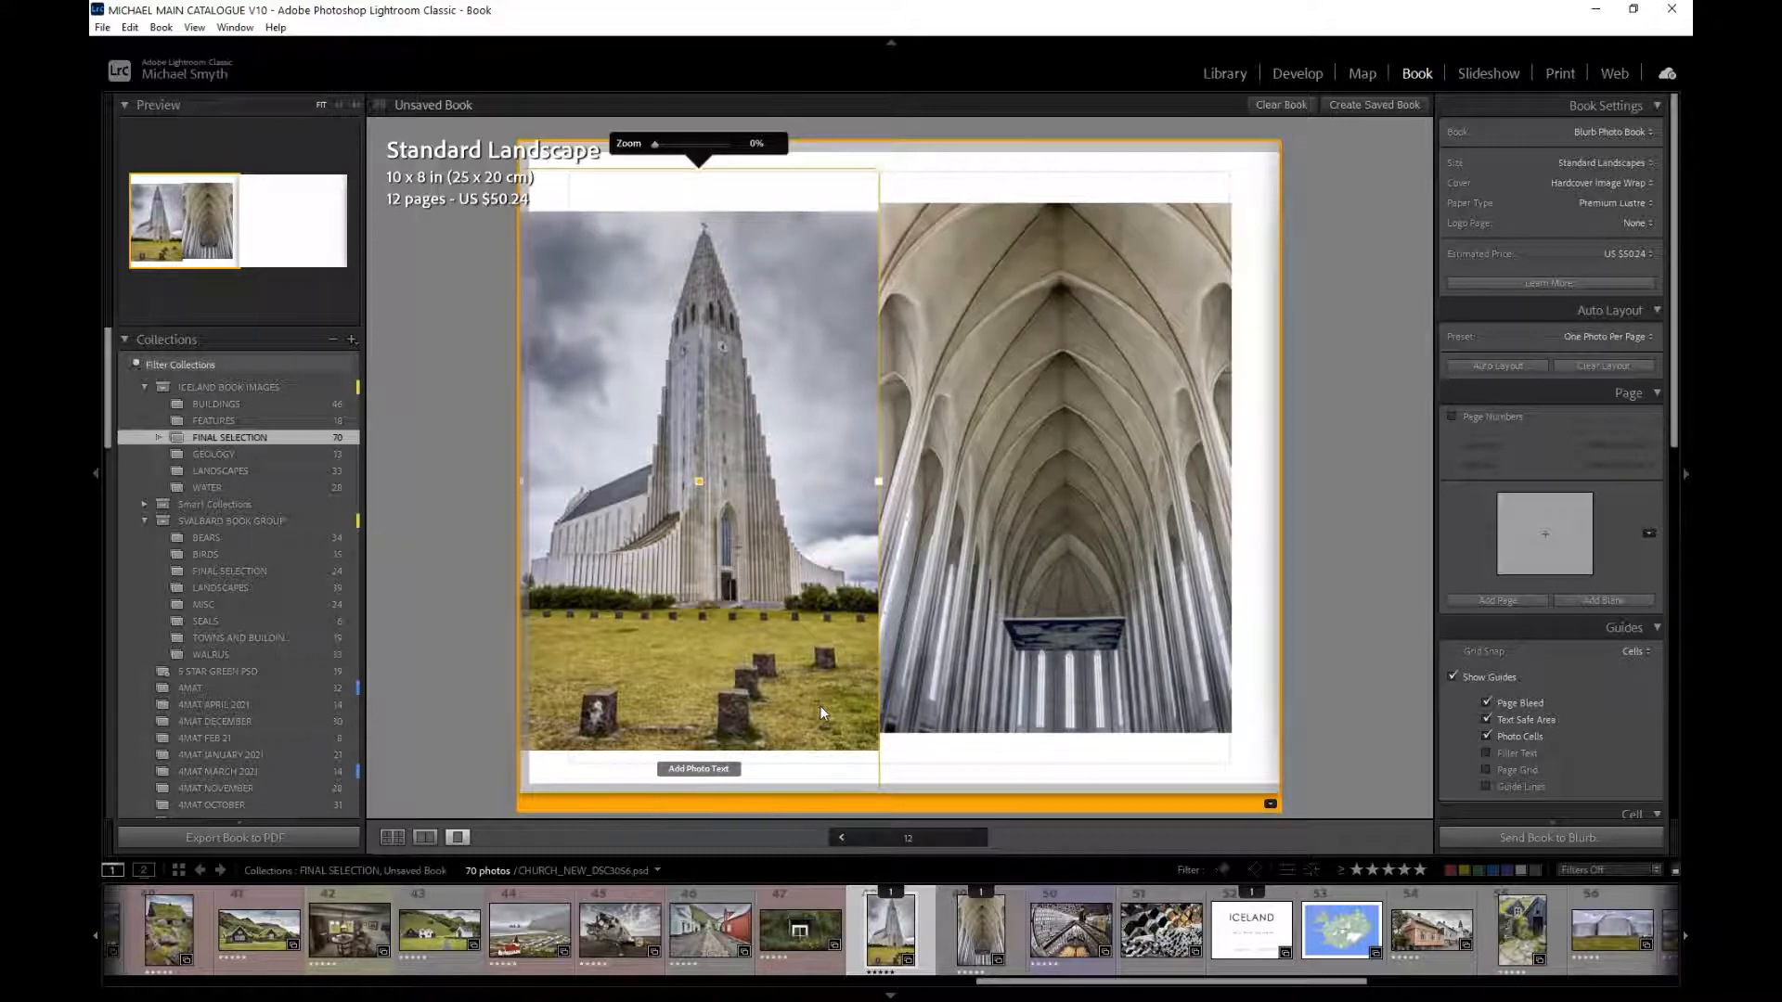
{"action": "left_click", "coordinate": [395, 841]}
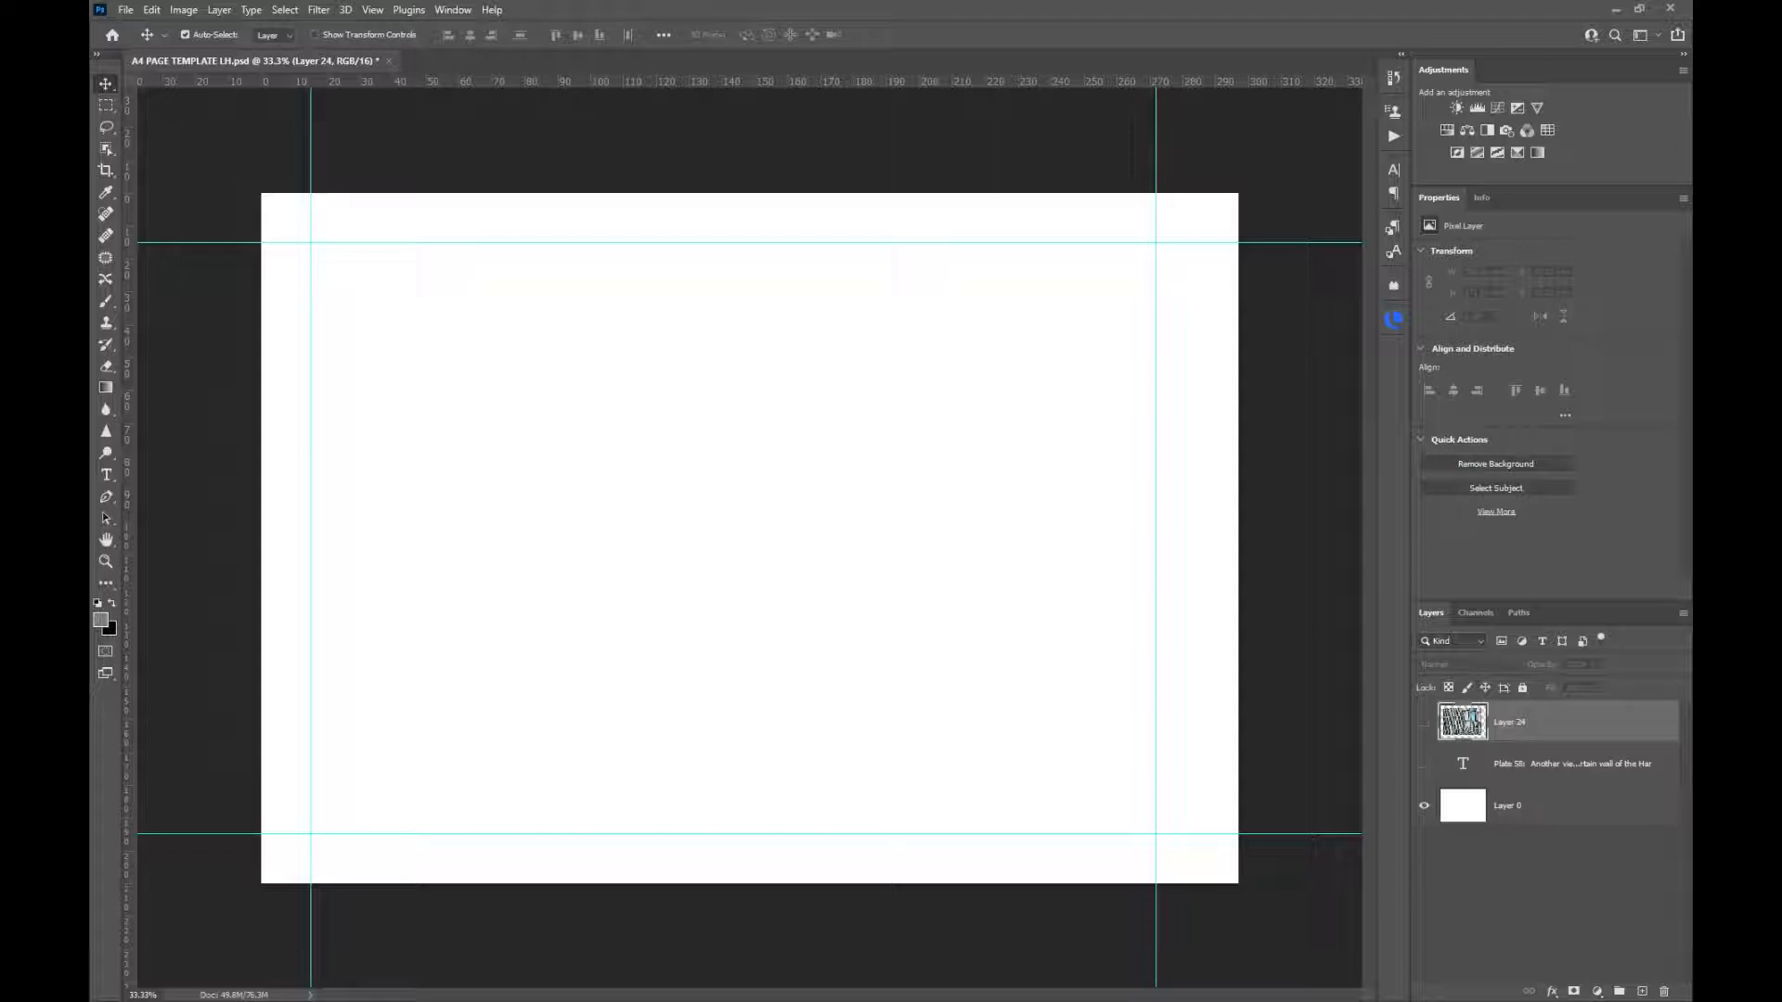
{"action": "left_click", "coordinate": [457, 138]}
{"action": "left_click", "coordinate": [457, 138]}
{"action": "left_click", "coordinate": [456, 139]}
- Check the image dimensions and resolution of the A4 PAGE TEMPLATE LH document in Photoshop, leaving the dialog without applying changes
{"action": "left_click", "coordinate": [176, 11]}
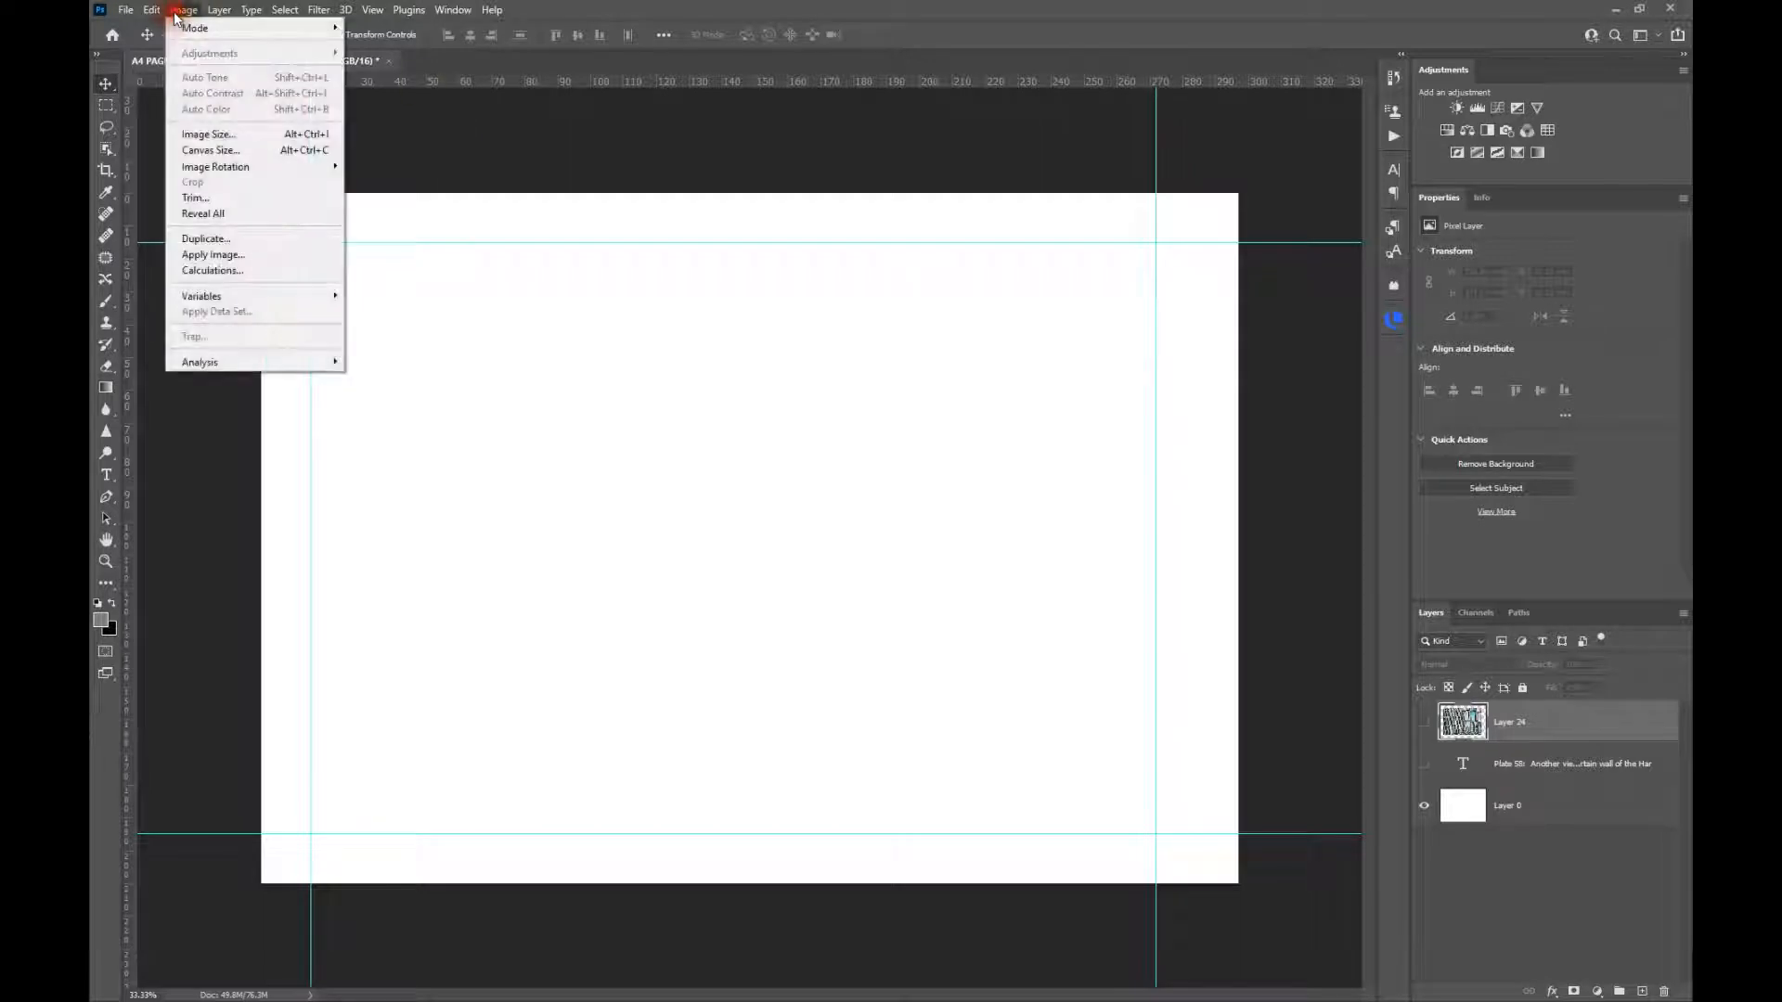
{"action": "left_click", "coordinate": [204, 136]}
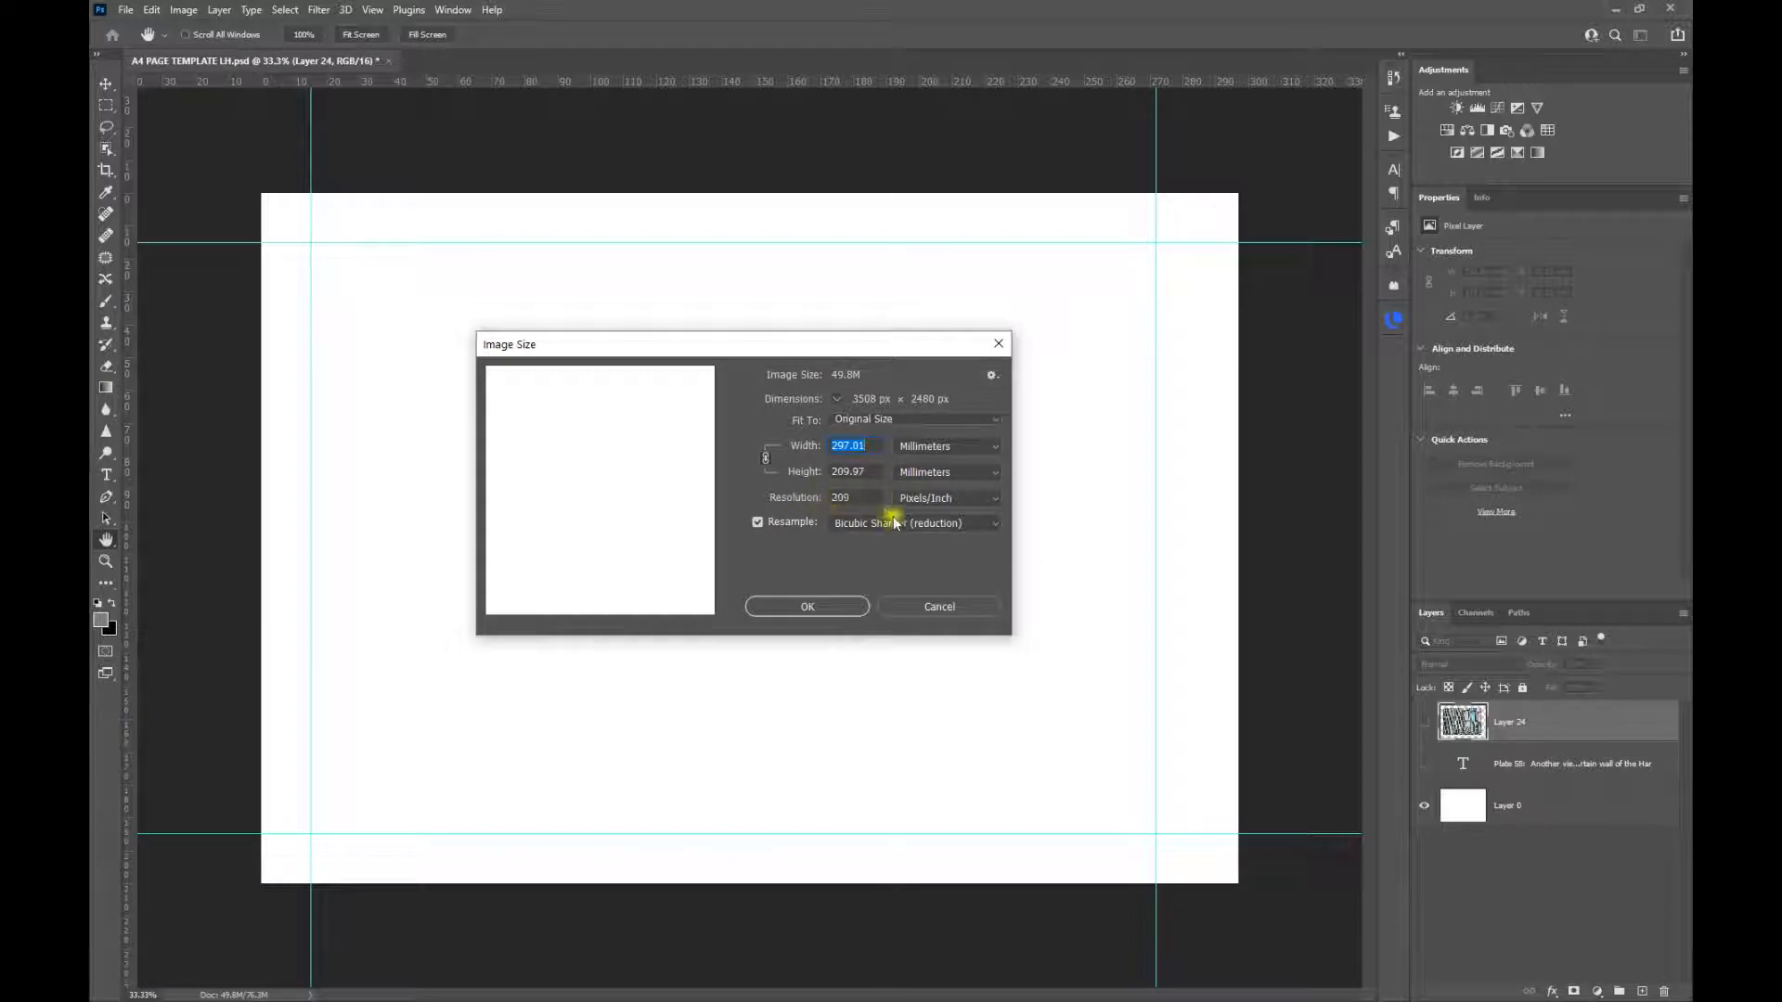
{"action": "double_click", "coordinate": [845, 501]}
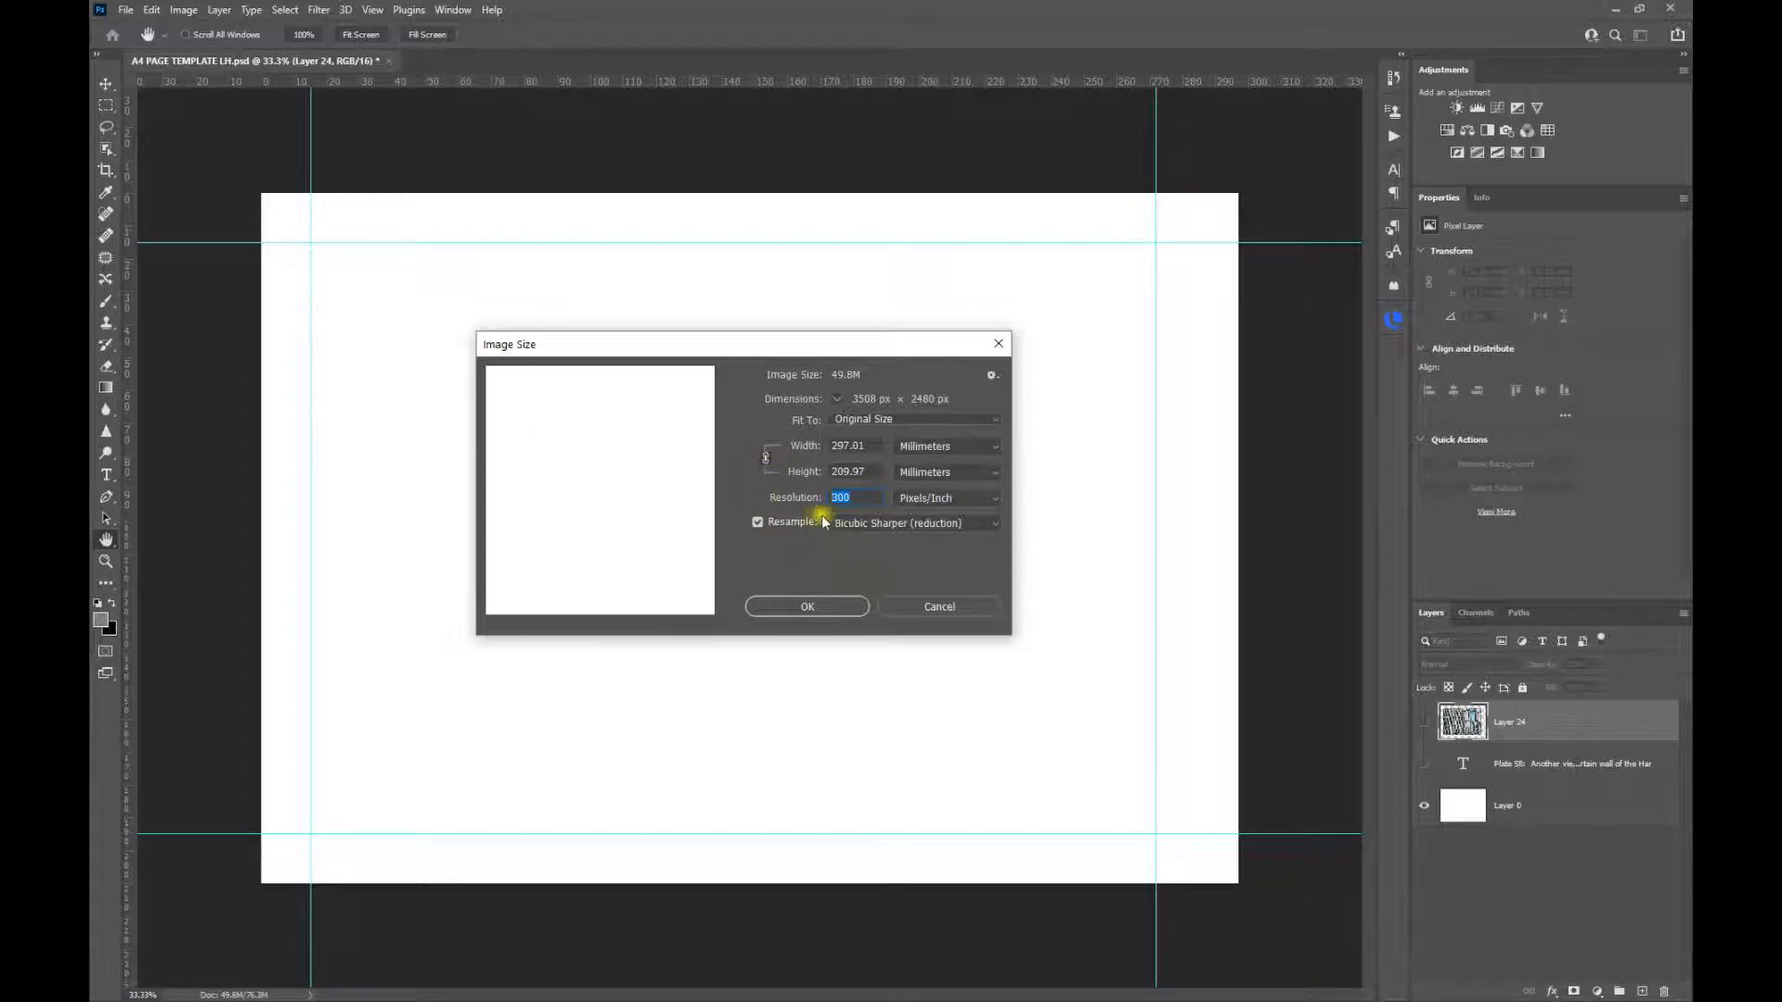
{"action": "left_click", "coordinate": [952, 608]}
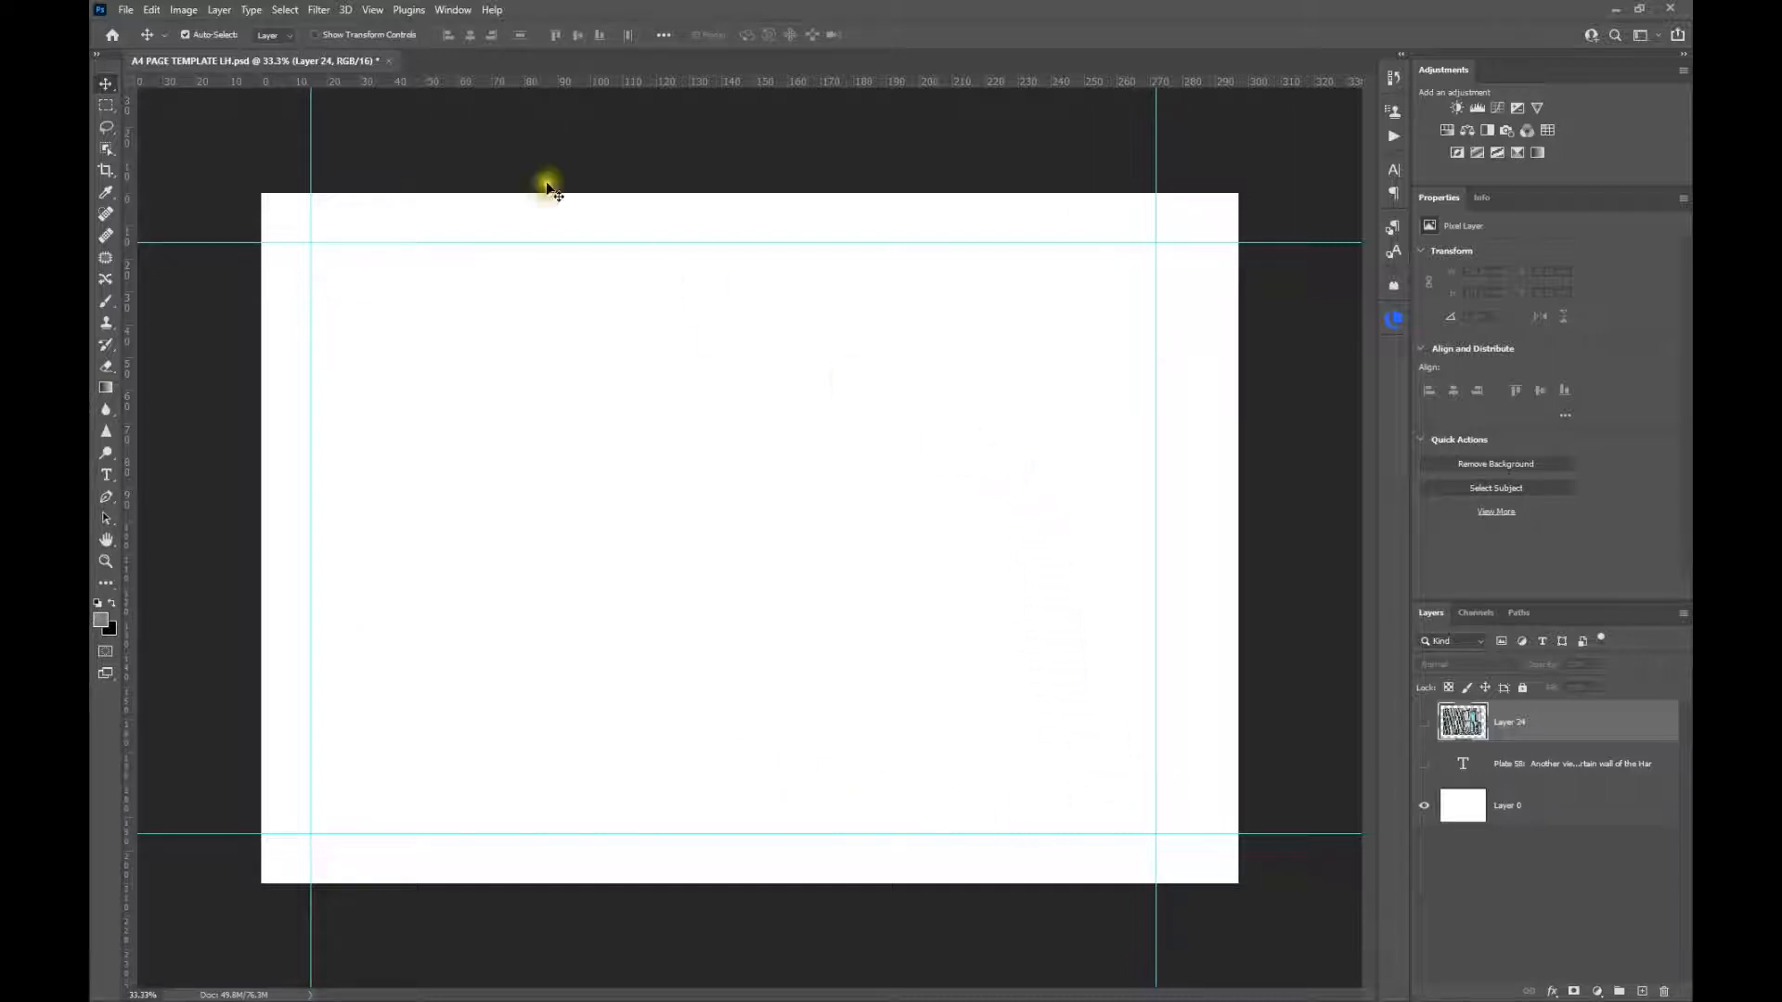
- Convert the template to the sRGB IEC61966-2.1 profile with relative colorimetric intent, black point compensation and image flattening
{"action": "left_click", "coordinate": [148, 11]}
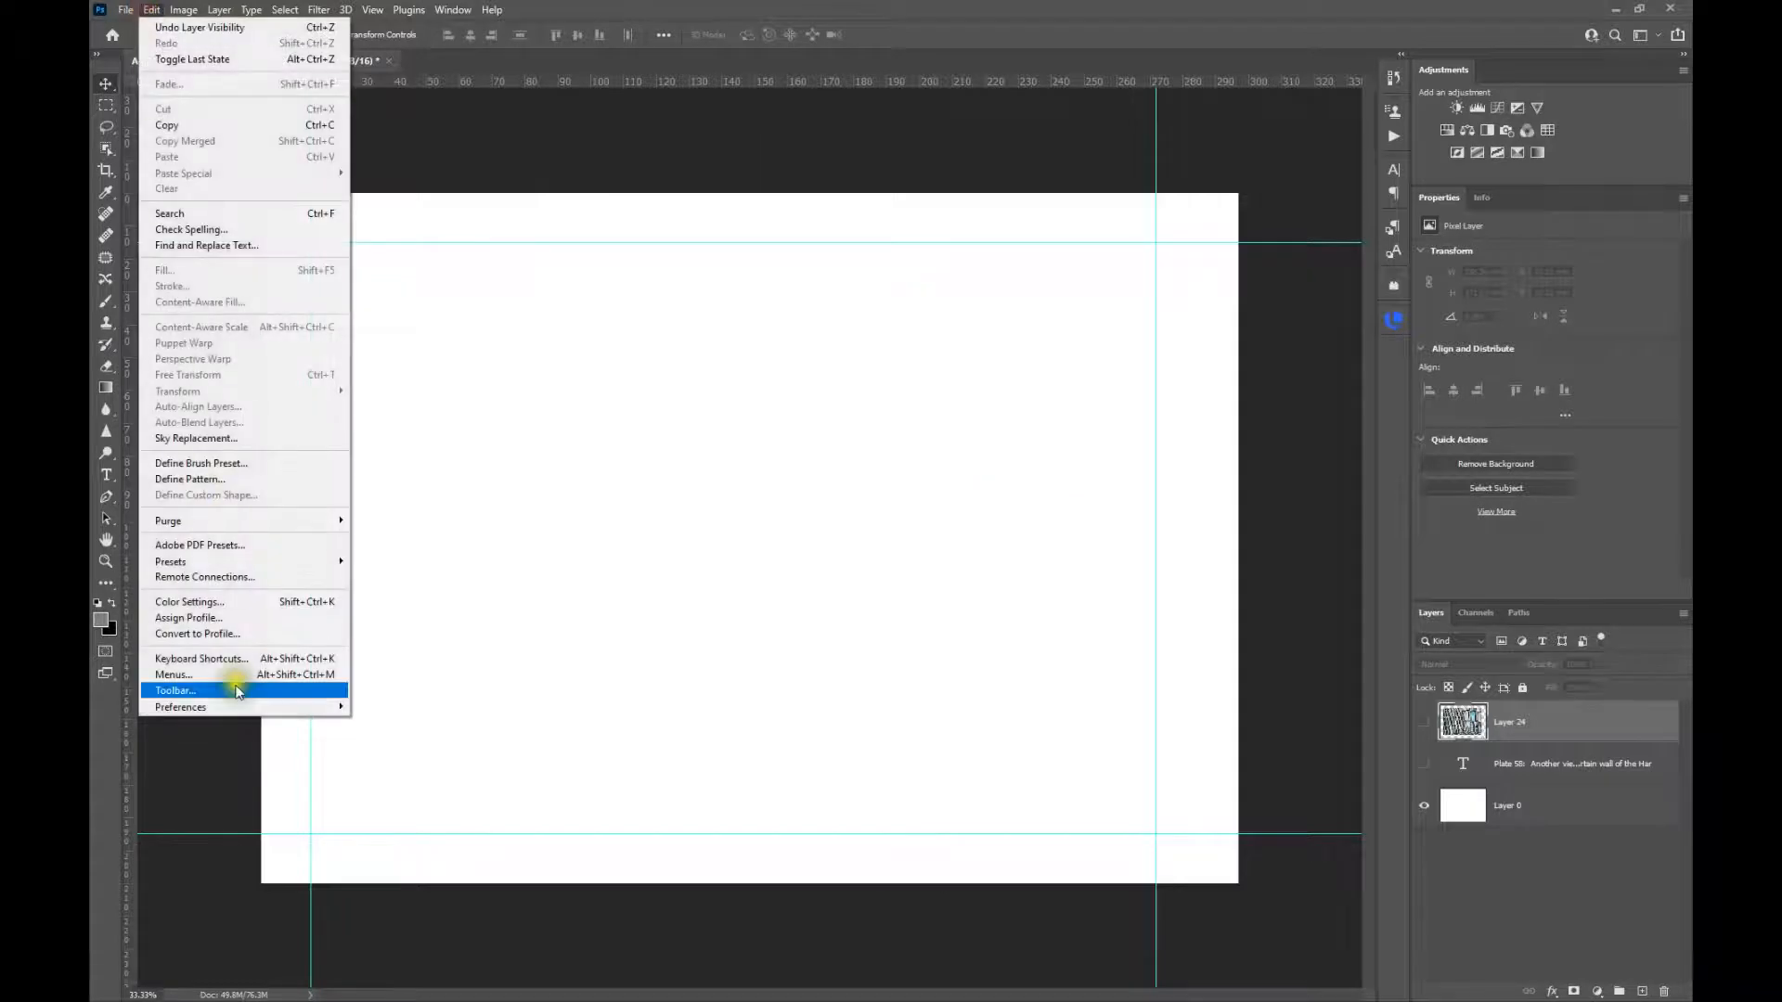
{"action": "left_click", "coordinate": [208, 632]}
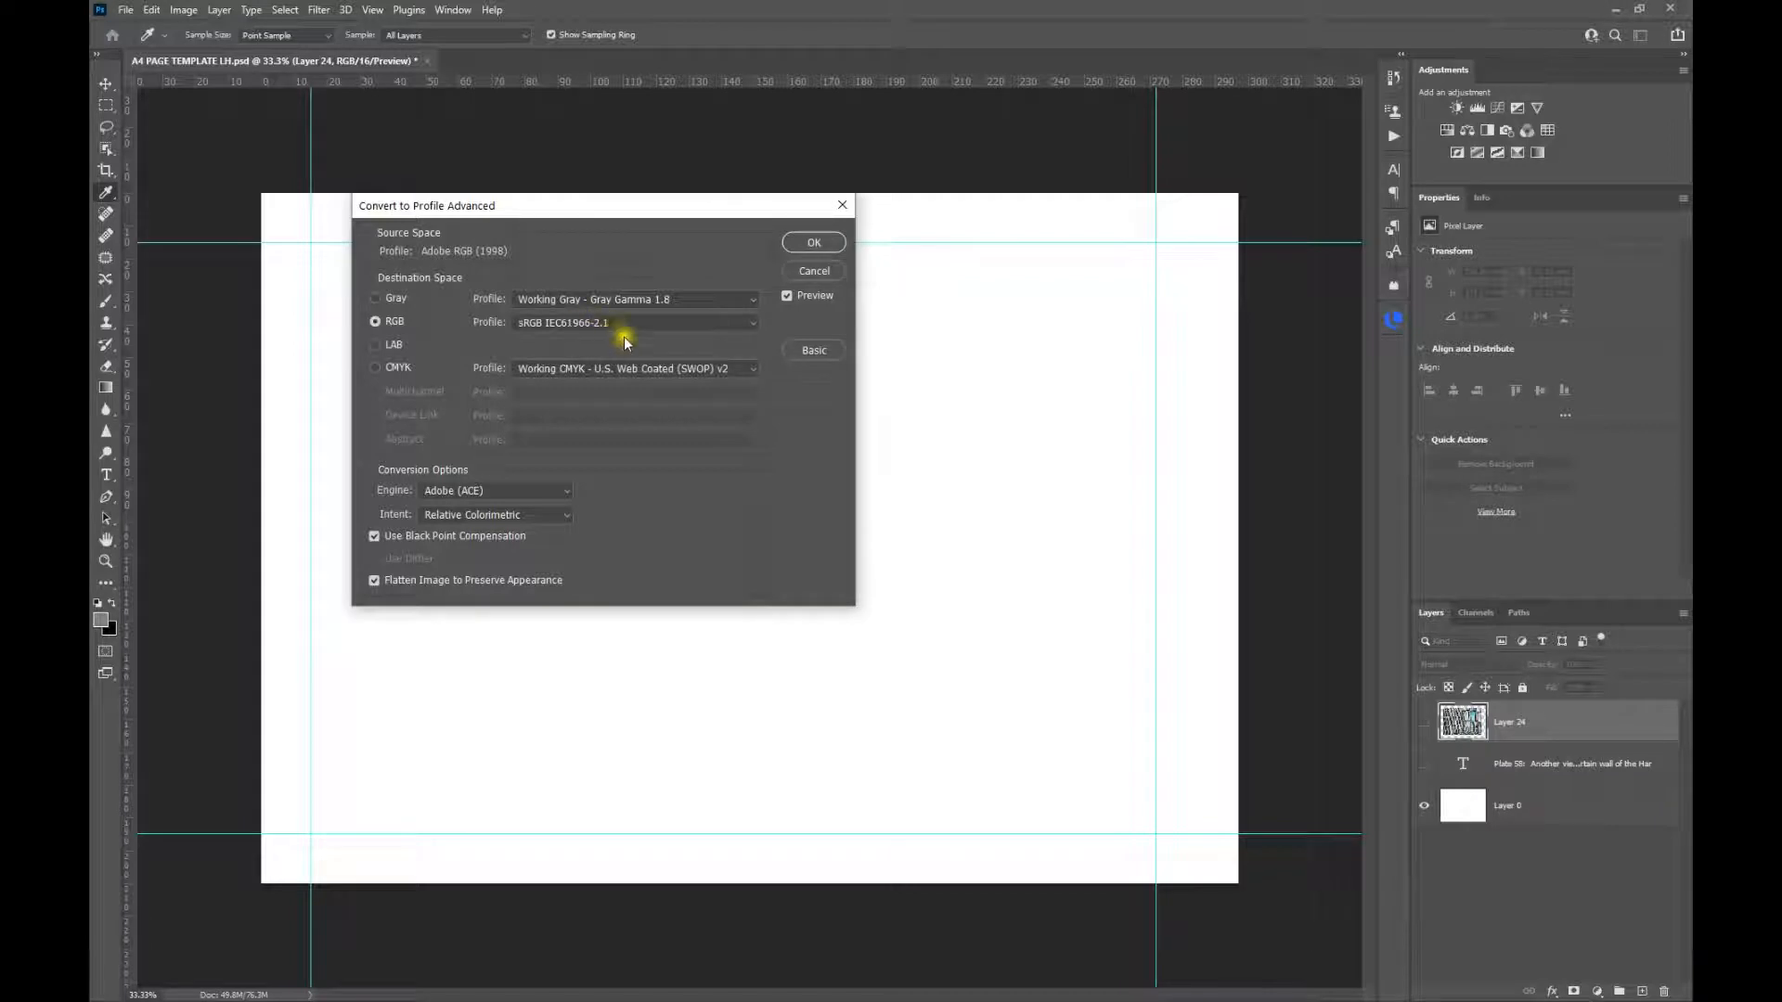
{"action": "left_click", "coordinate": [813, 243]}
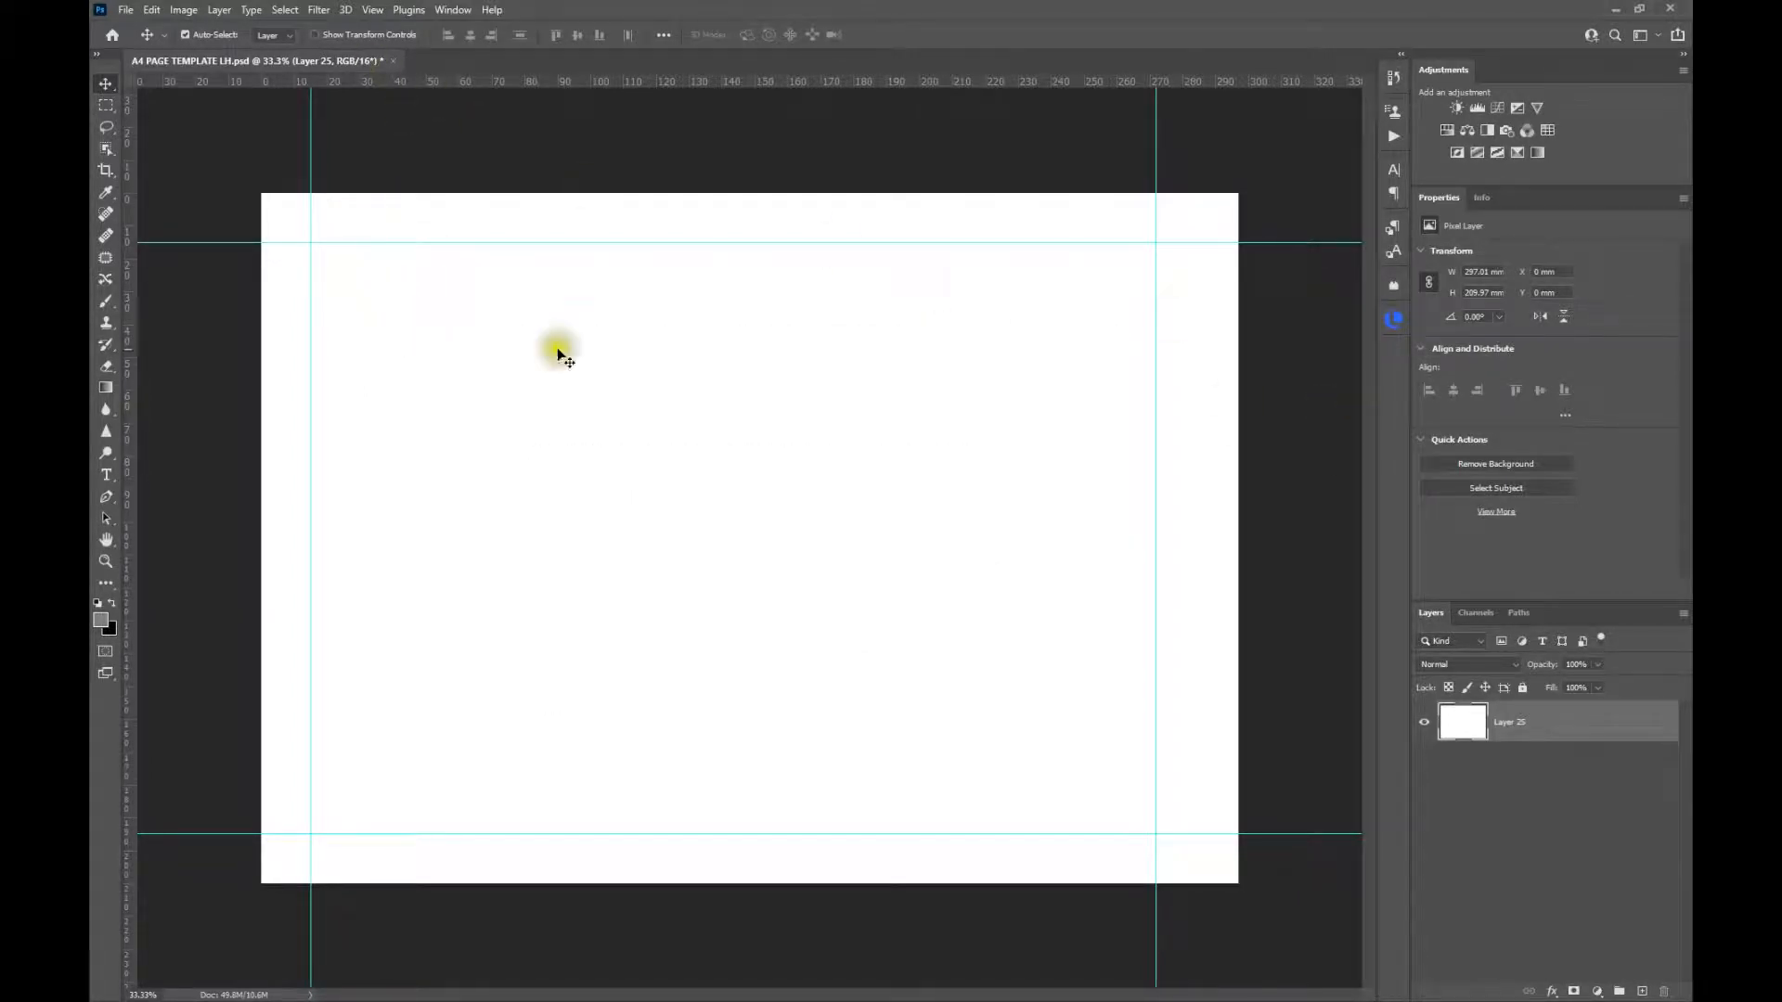
- Save the template as A4 PAGE TEMPLATE LH.psd in the ICELAND BOOK PAGES folder, replacing the existing file
{"action": "left_click", "coordinate": [125, 9]}
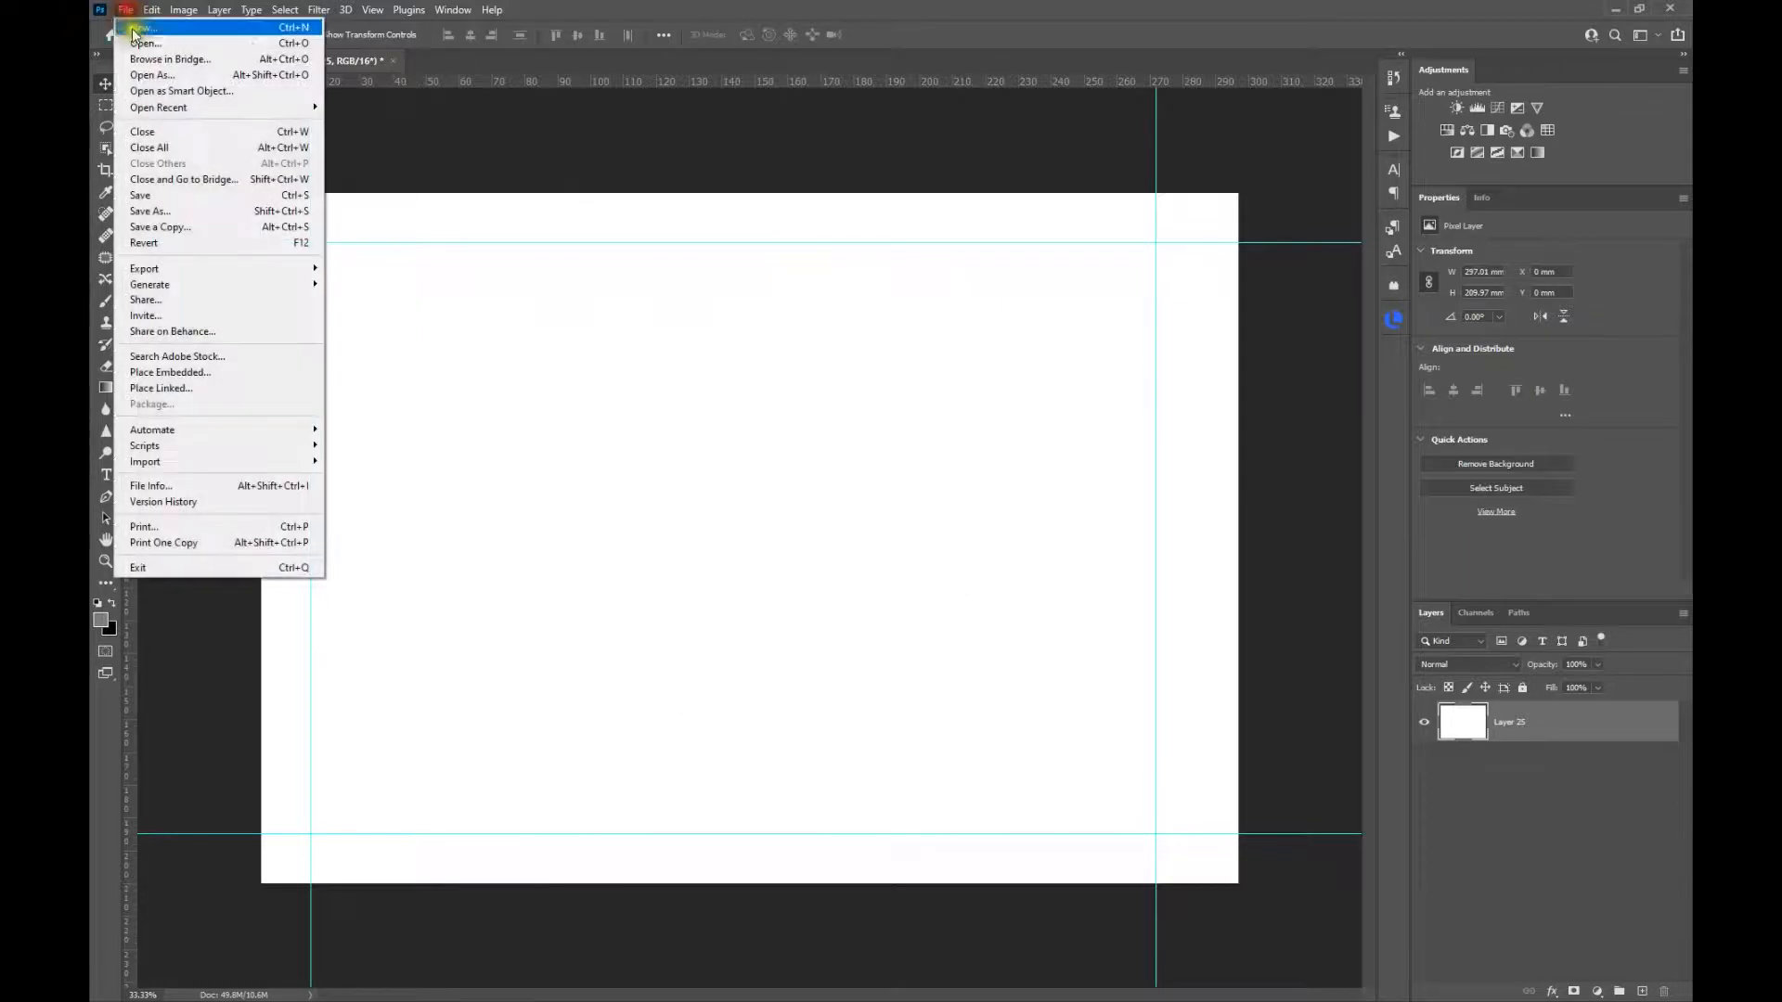
{"action": "left_click", "coordinate": [158, 214]}
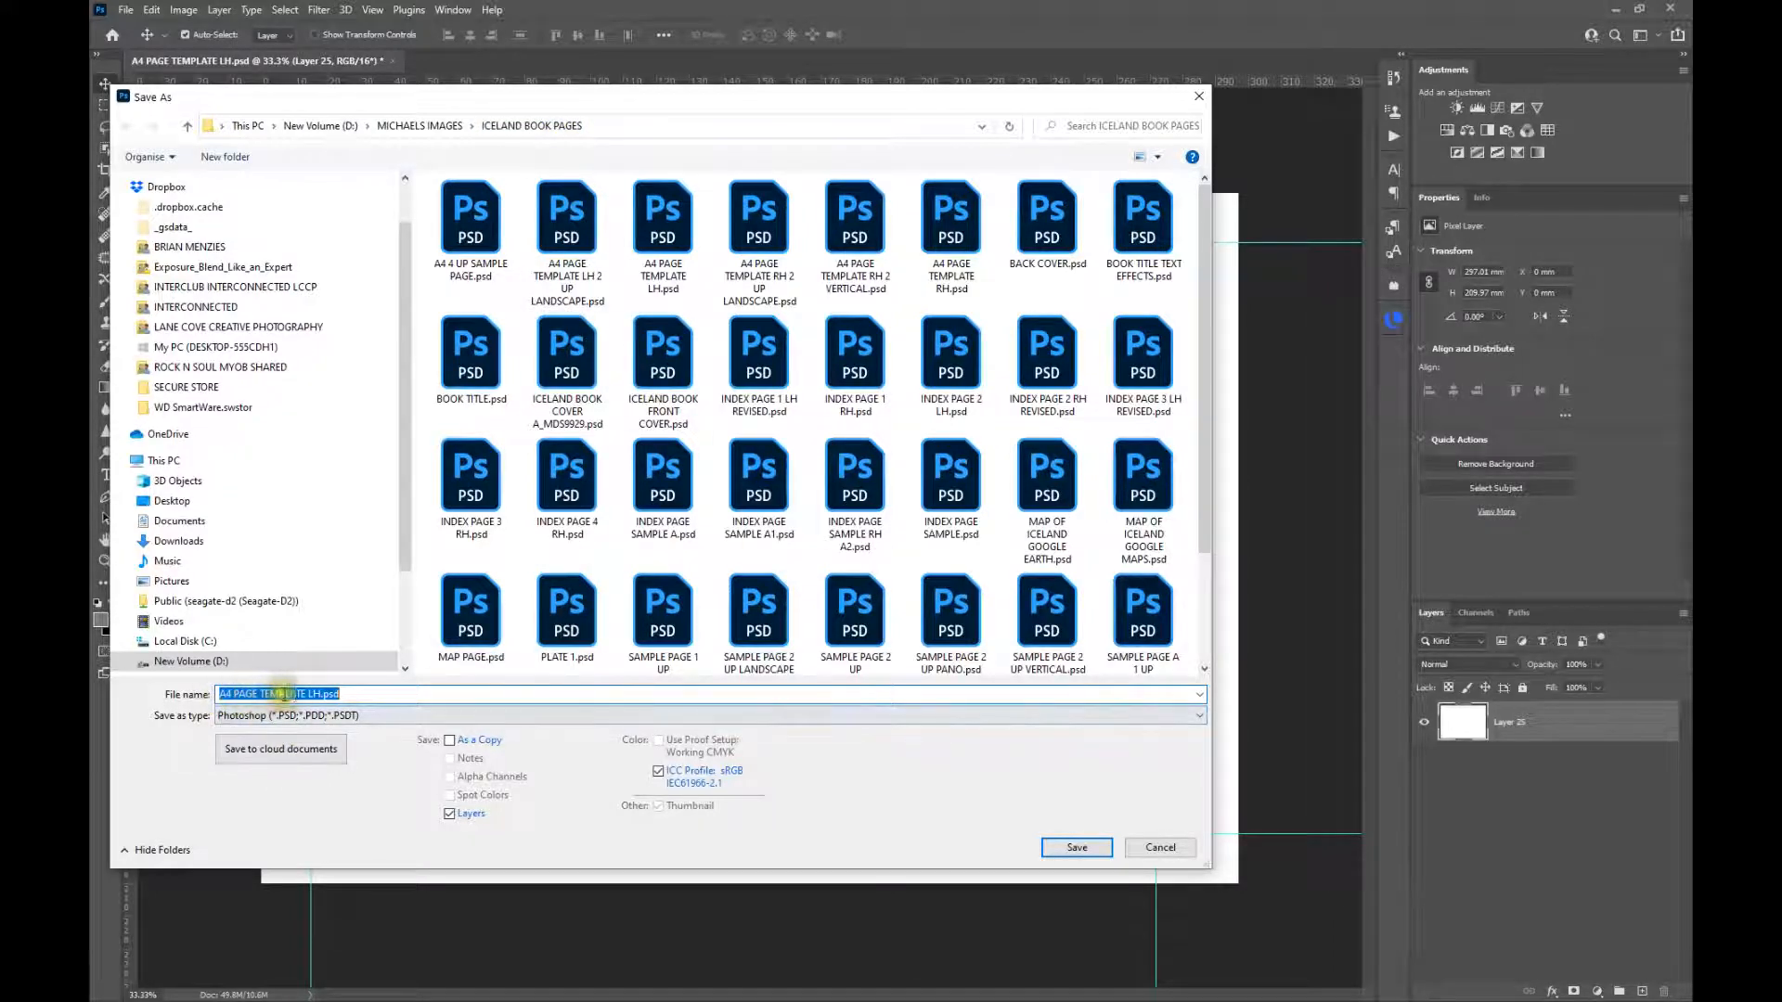
{"action": "left_click", "coordinate": [1077, 848]}
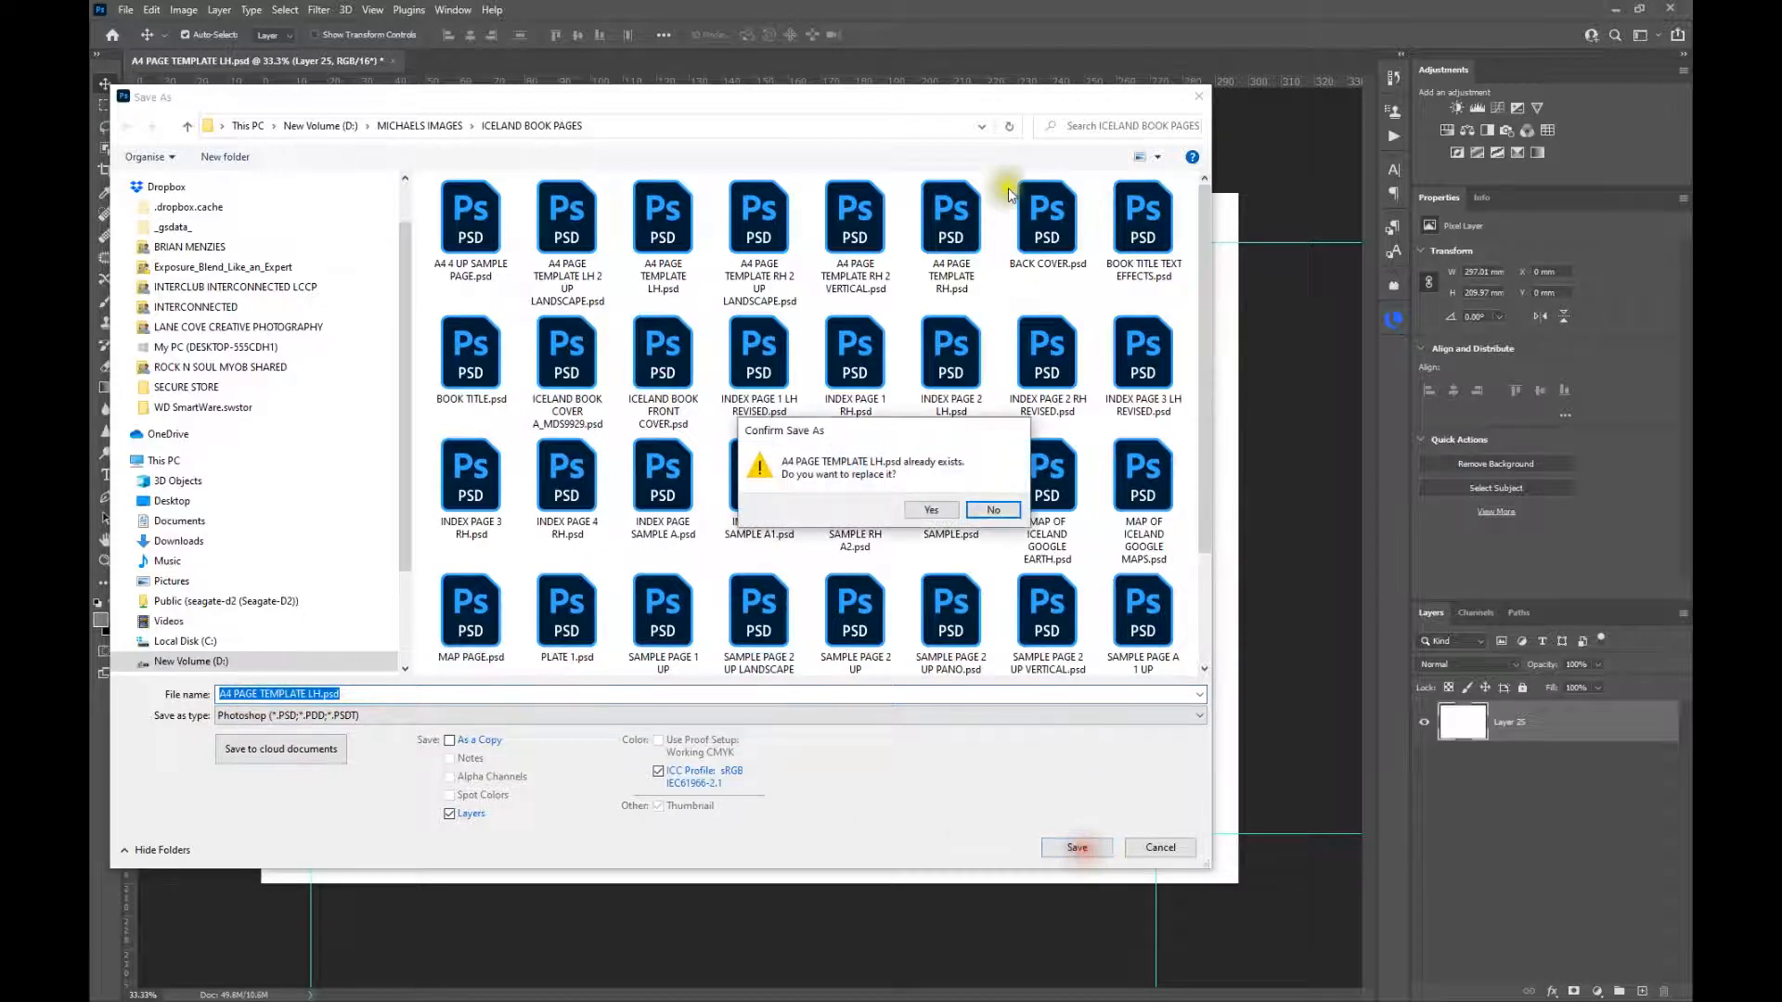
{"action": "left_click", "coordinate": [931, 510]}
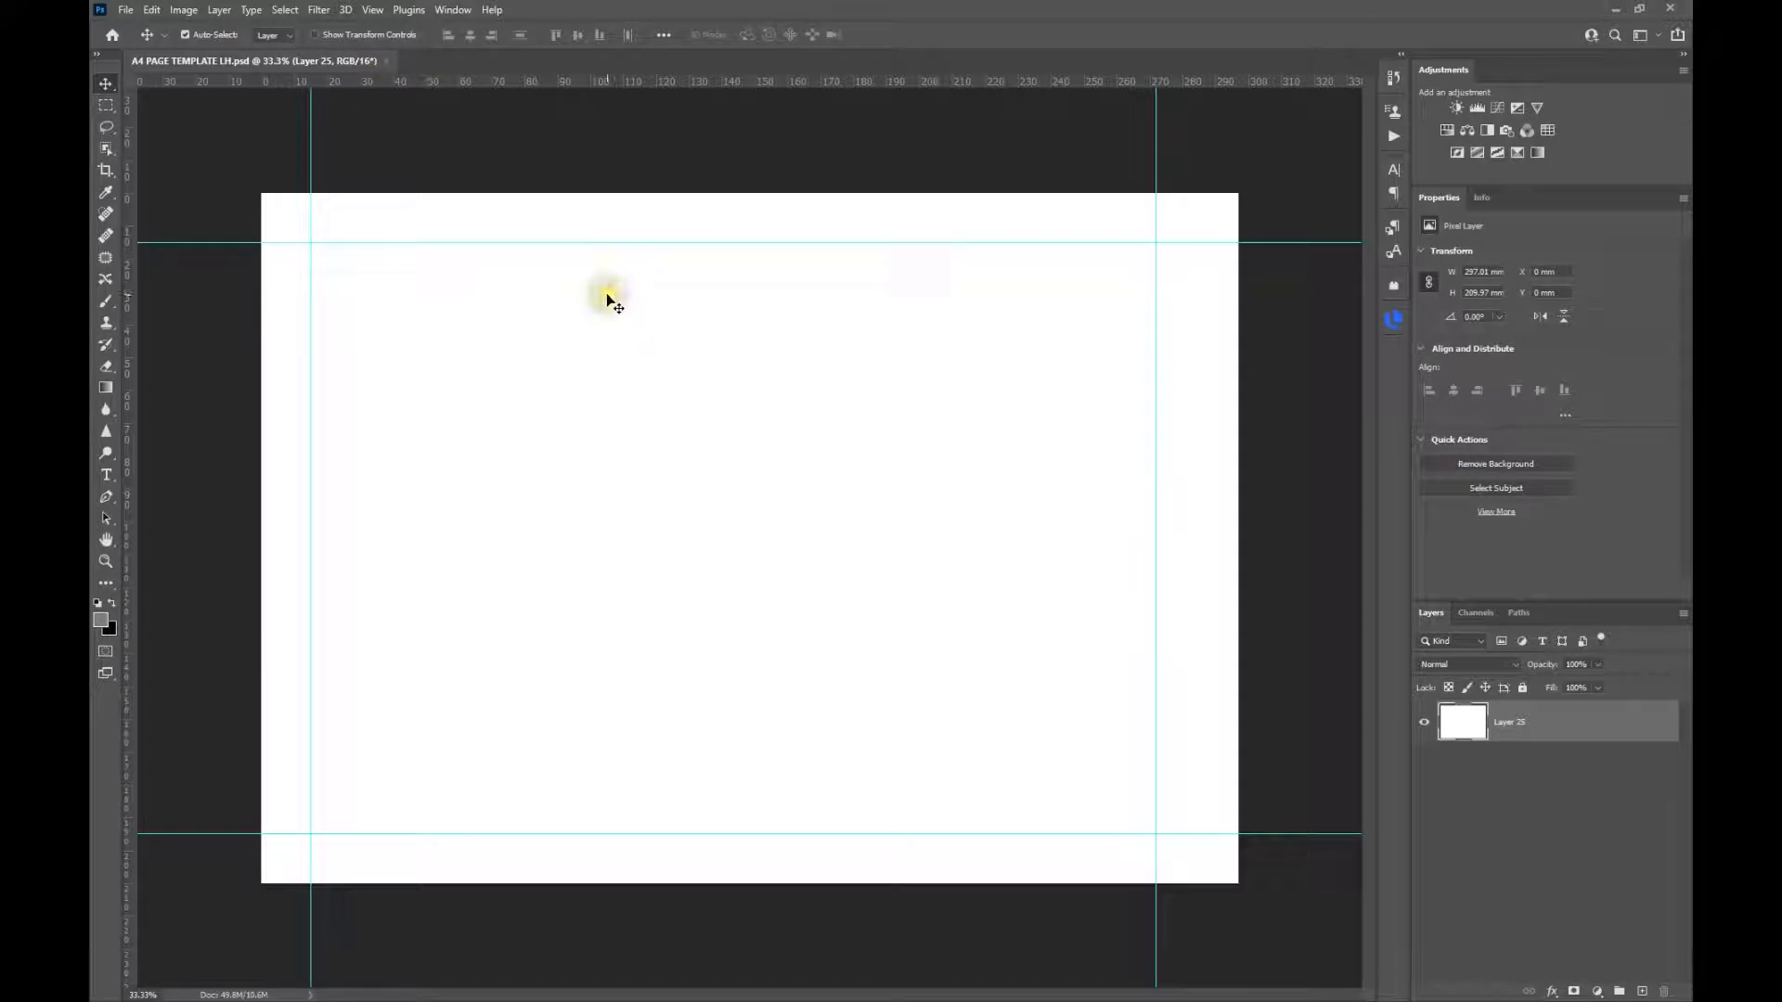
- Open A4 4 UP SAMPLE PAGE.psd to view its four-photo layout, and go back to the left-hand template document
{"action": "left_click", "coordinate": [124, 9]}
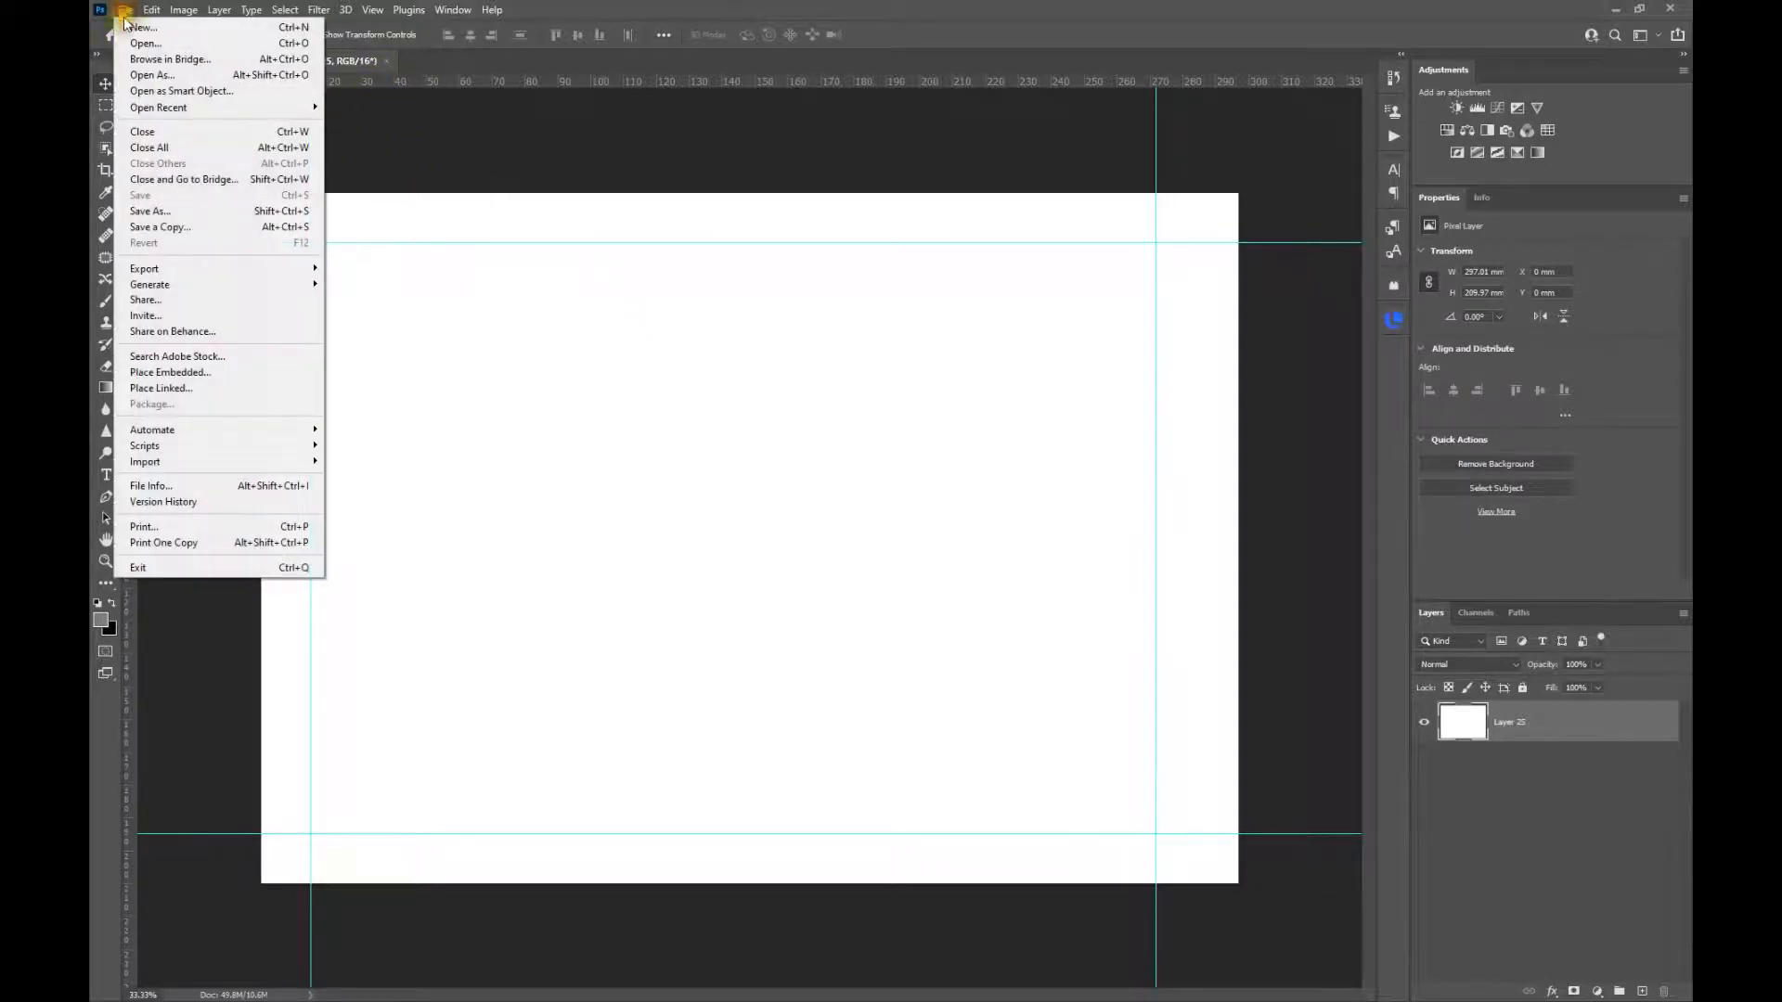
{"action": "left_click", "coordinate": [143, 44]}
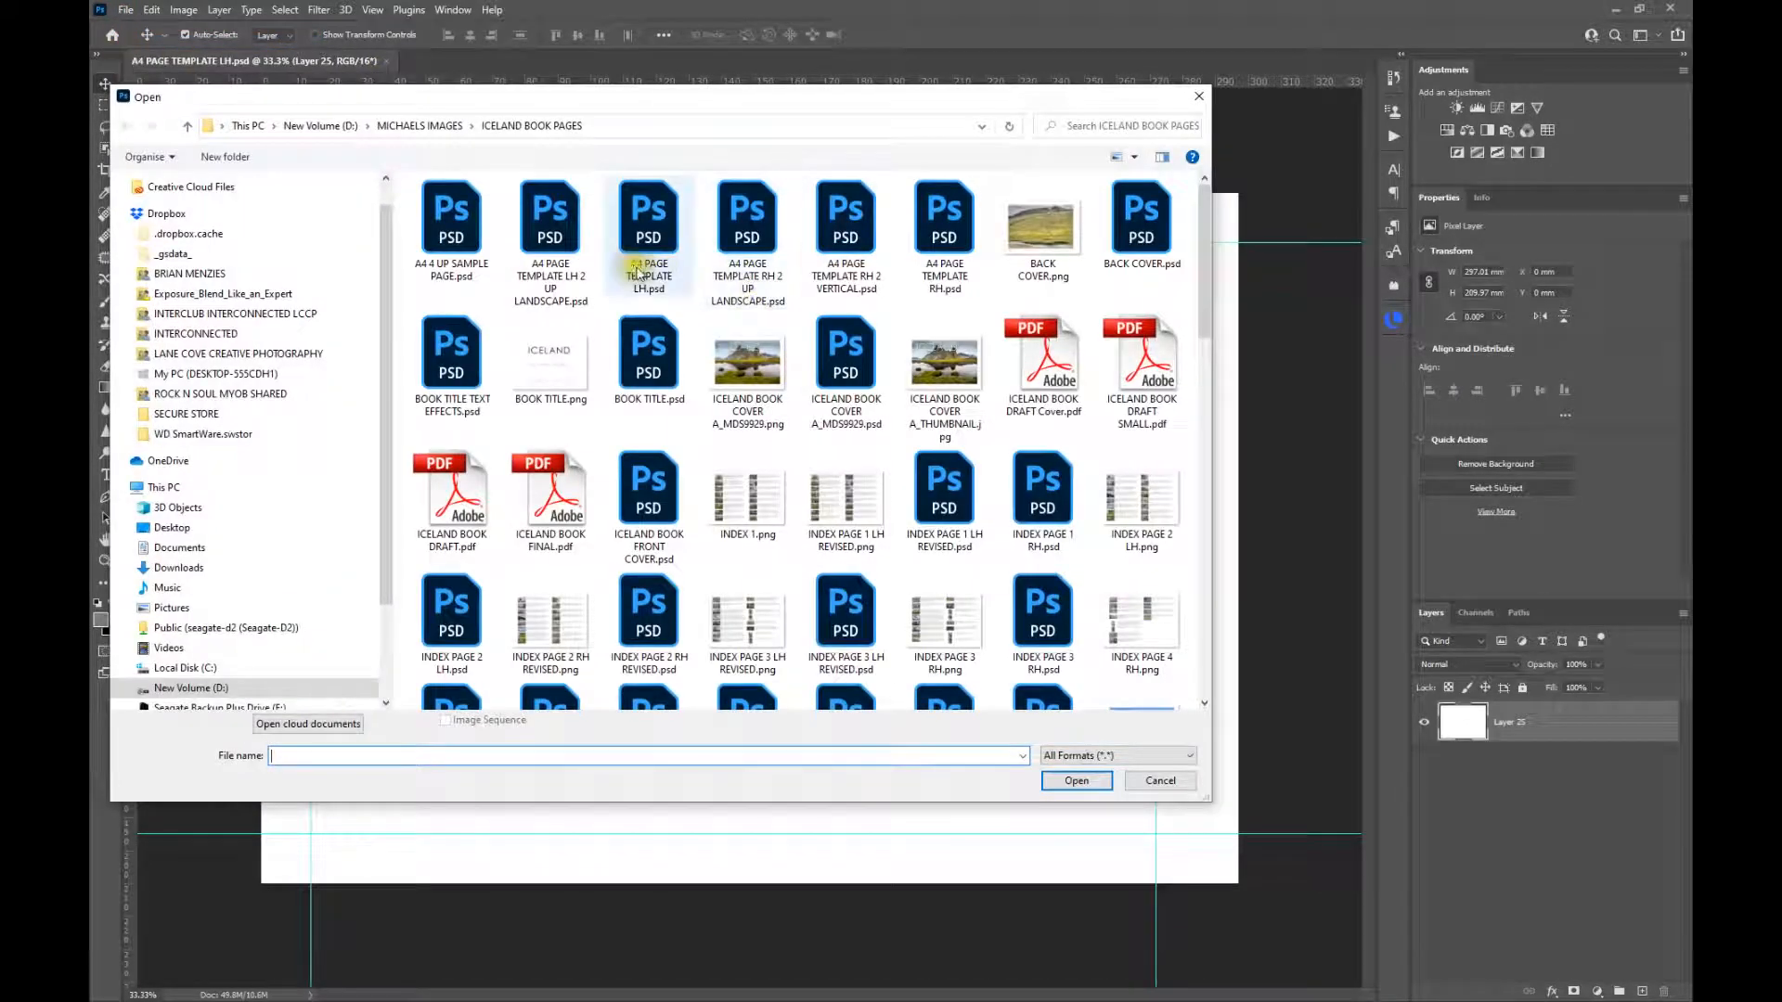
{"action": "left_click", "coordinate": [498, 242]}
{"action": "left_click", "coordinate": [1075, 779]}
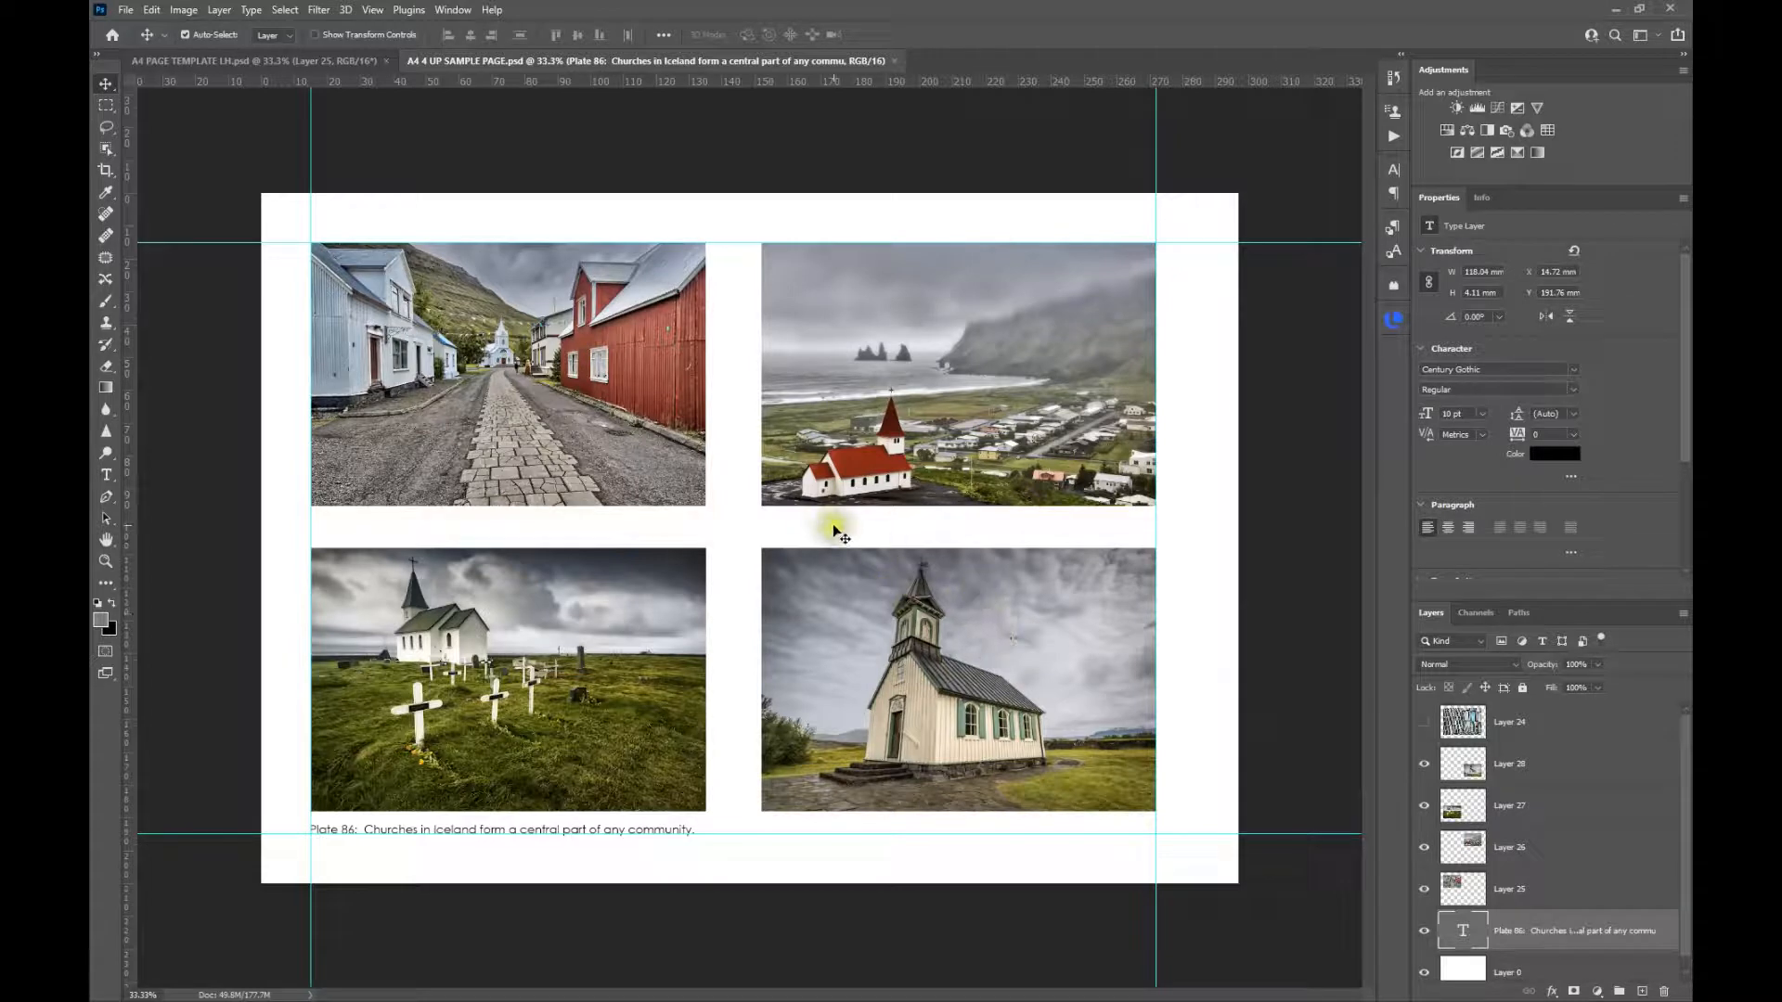
{"action": "left_click", "coordinate": [225, 58]}
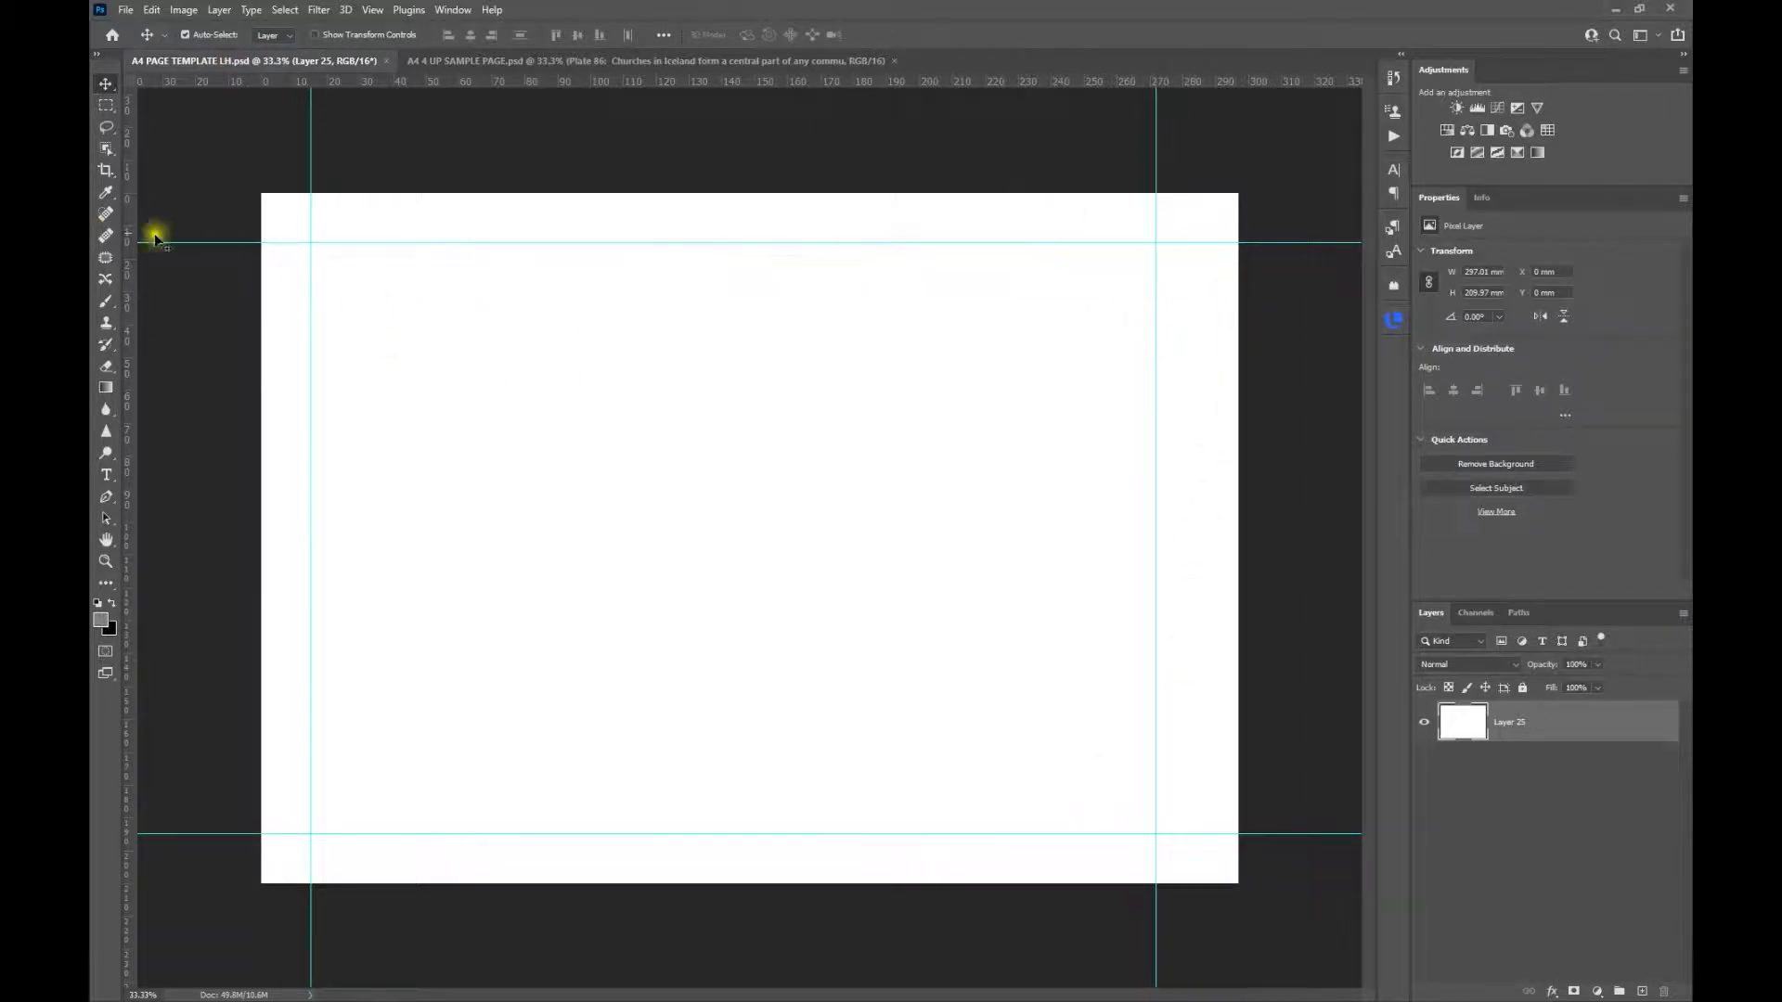
- Add a vertical guide to the left-hand template and reposition it at about 70 mm on the horizontal ruler
{"action": "key", "text": "ctrl+plus"}
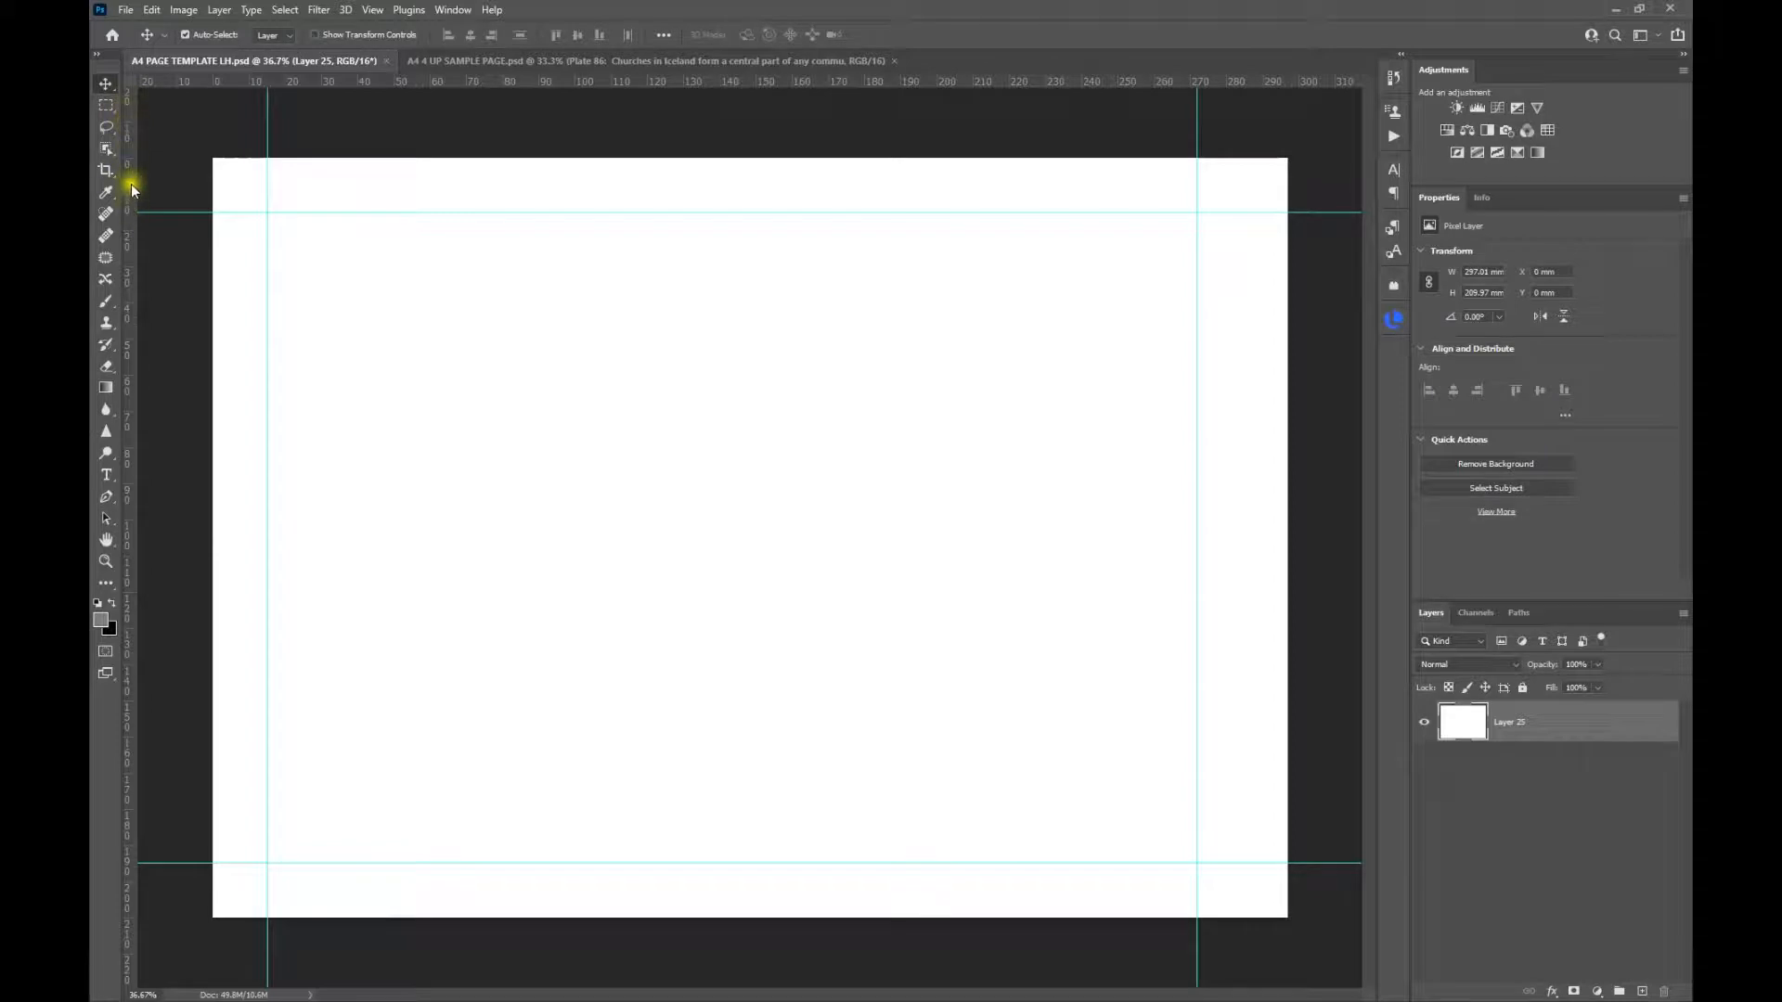
{"action": "left_click_drag", "start_coordinate": [130, 176], "coordinate": [437, 245]}
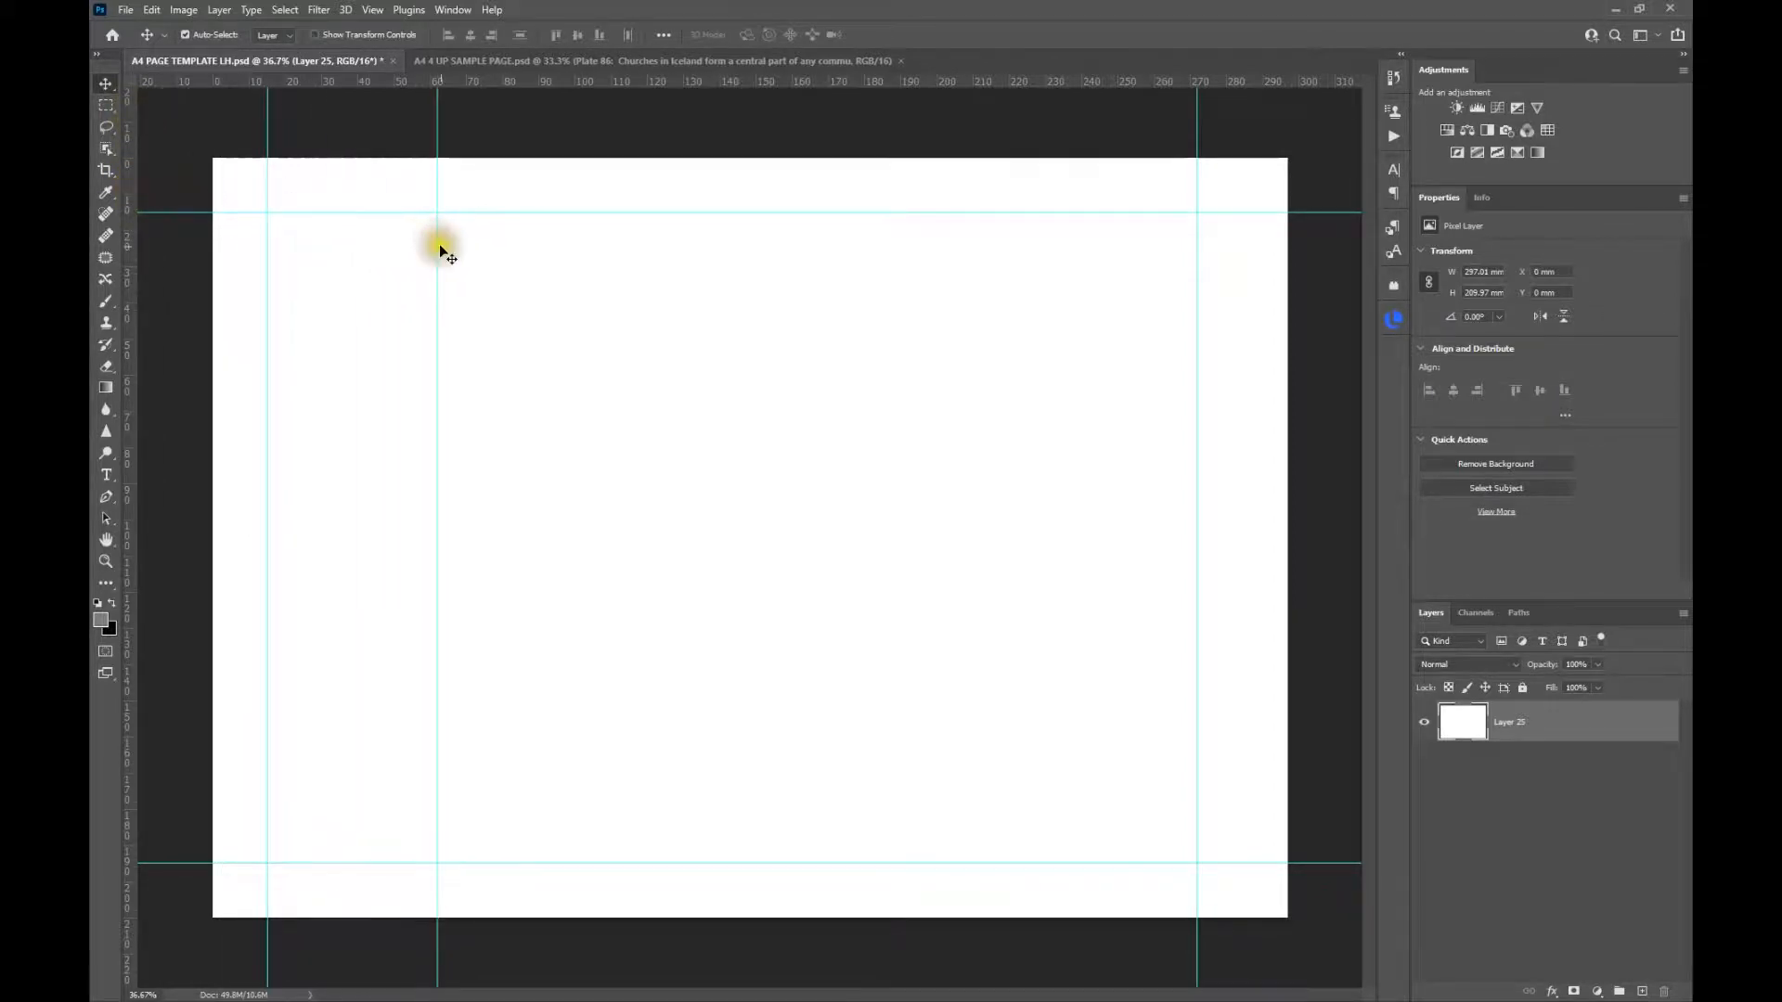
{"action": "left_click_drag", "start_coordinate": [439, 248], "coordinate": [443, 247]}
{"action": "scroll", "coordinate": [437, 111], "scroll_direction": "up", "scroll_amount": 5}
{"action": "scroll", "coordinate": [437, 111], "scroll_direction": "up", "scroll_amount": 2}
{"action": "left_click_drag", "start_coordinate": [392, 113], "coordinate": [440, 121]}
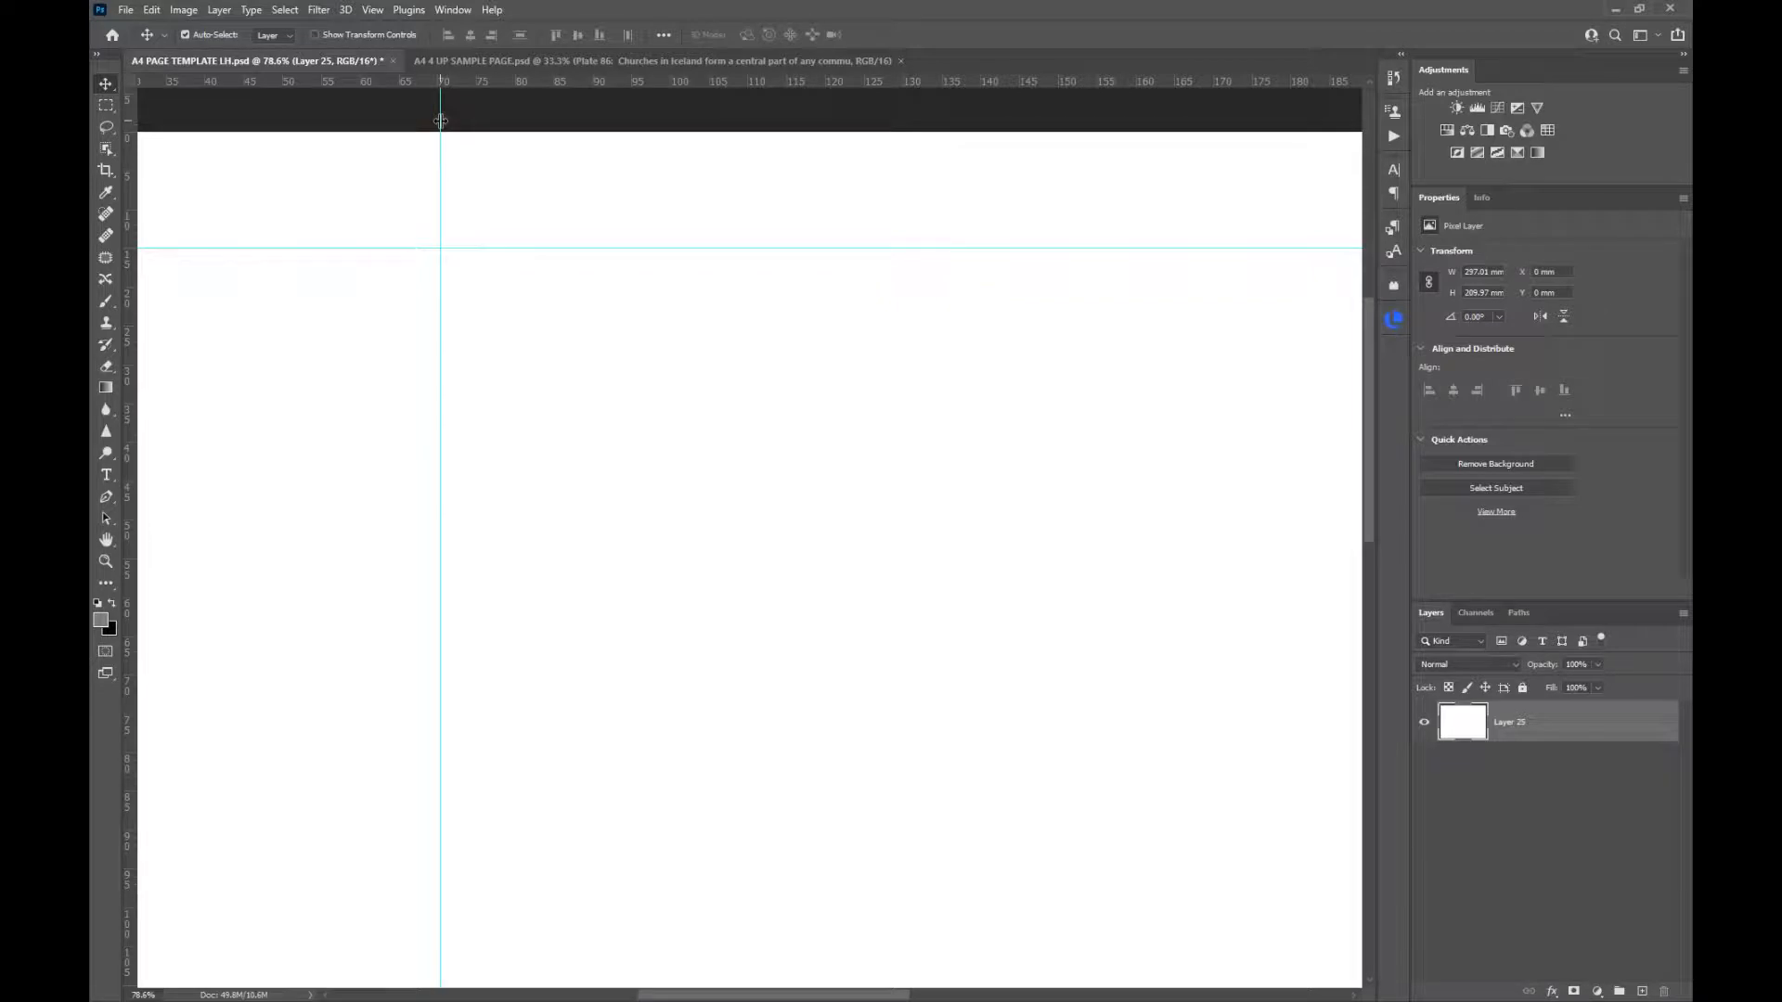
- Remove the vertical guide at about 70 mm from the left-hand template
{"action": "scroll", "coordinate": [497, 295], "scroll_direction": "down", "scroll_amount": 4}
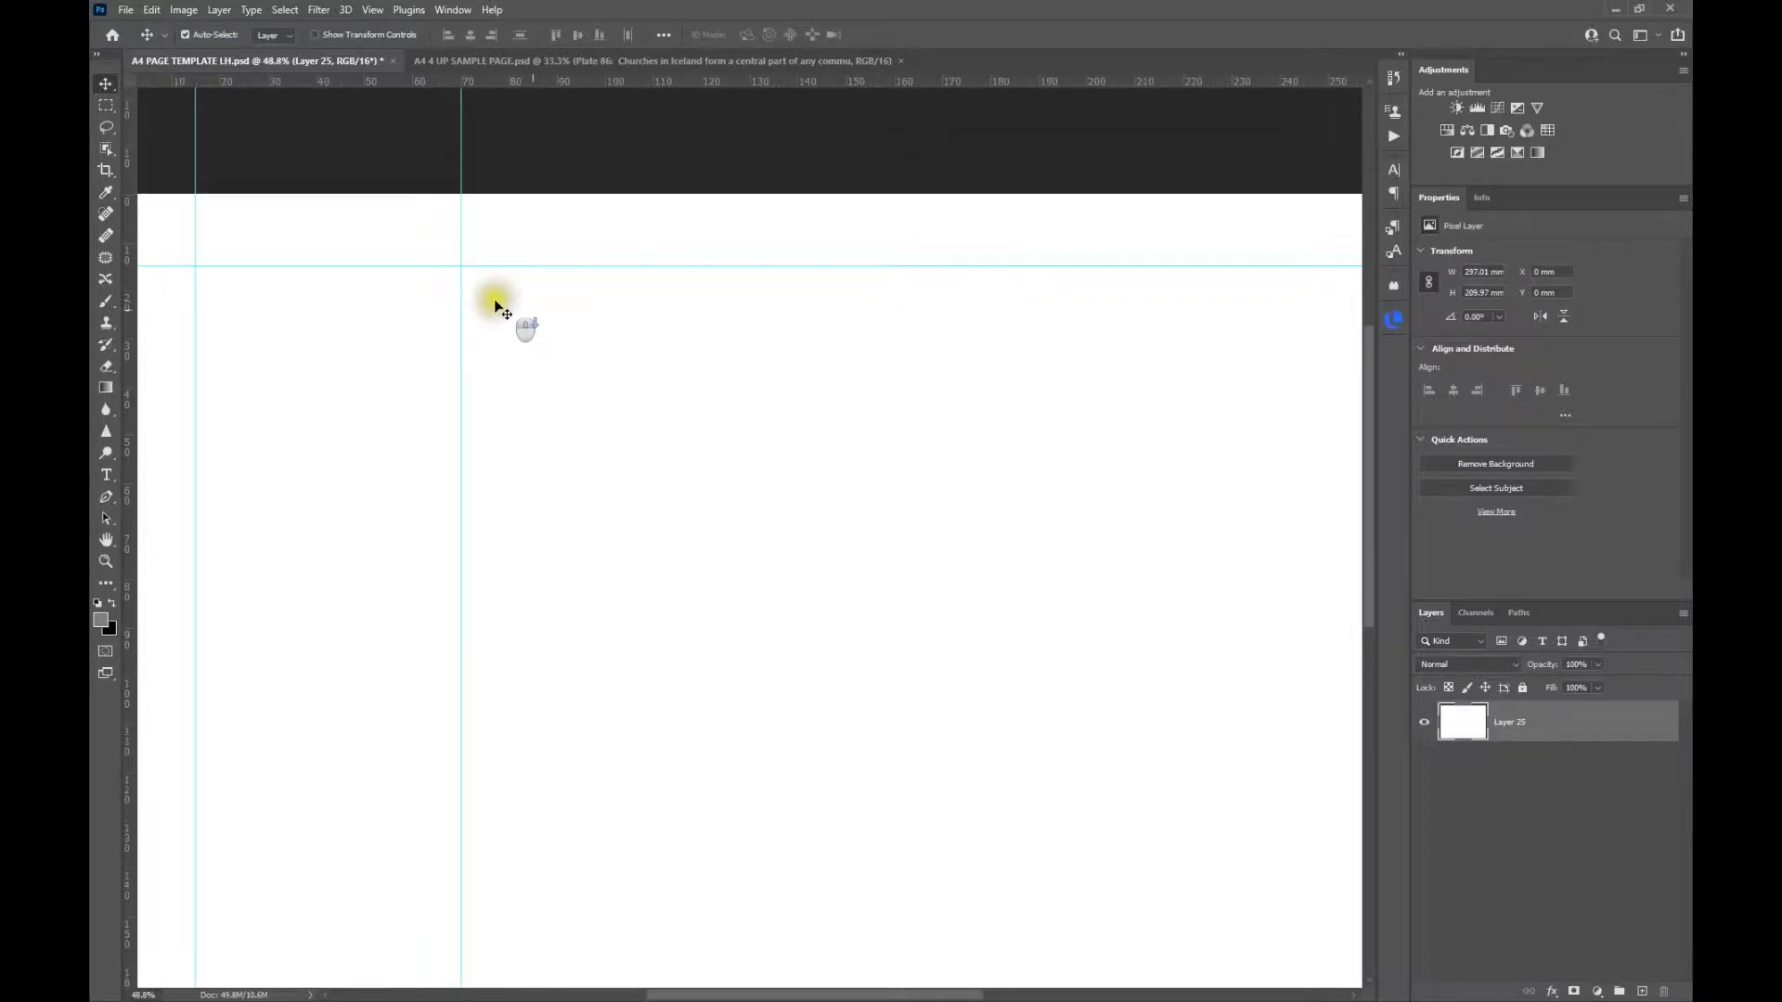
{"action": "scroll", "coordinate": [497, 307], "scroll_direction": "down", "scroll_amount": 1}
{"action": "left_click", "coordinate": [494, 141]}
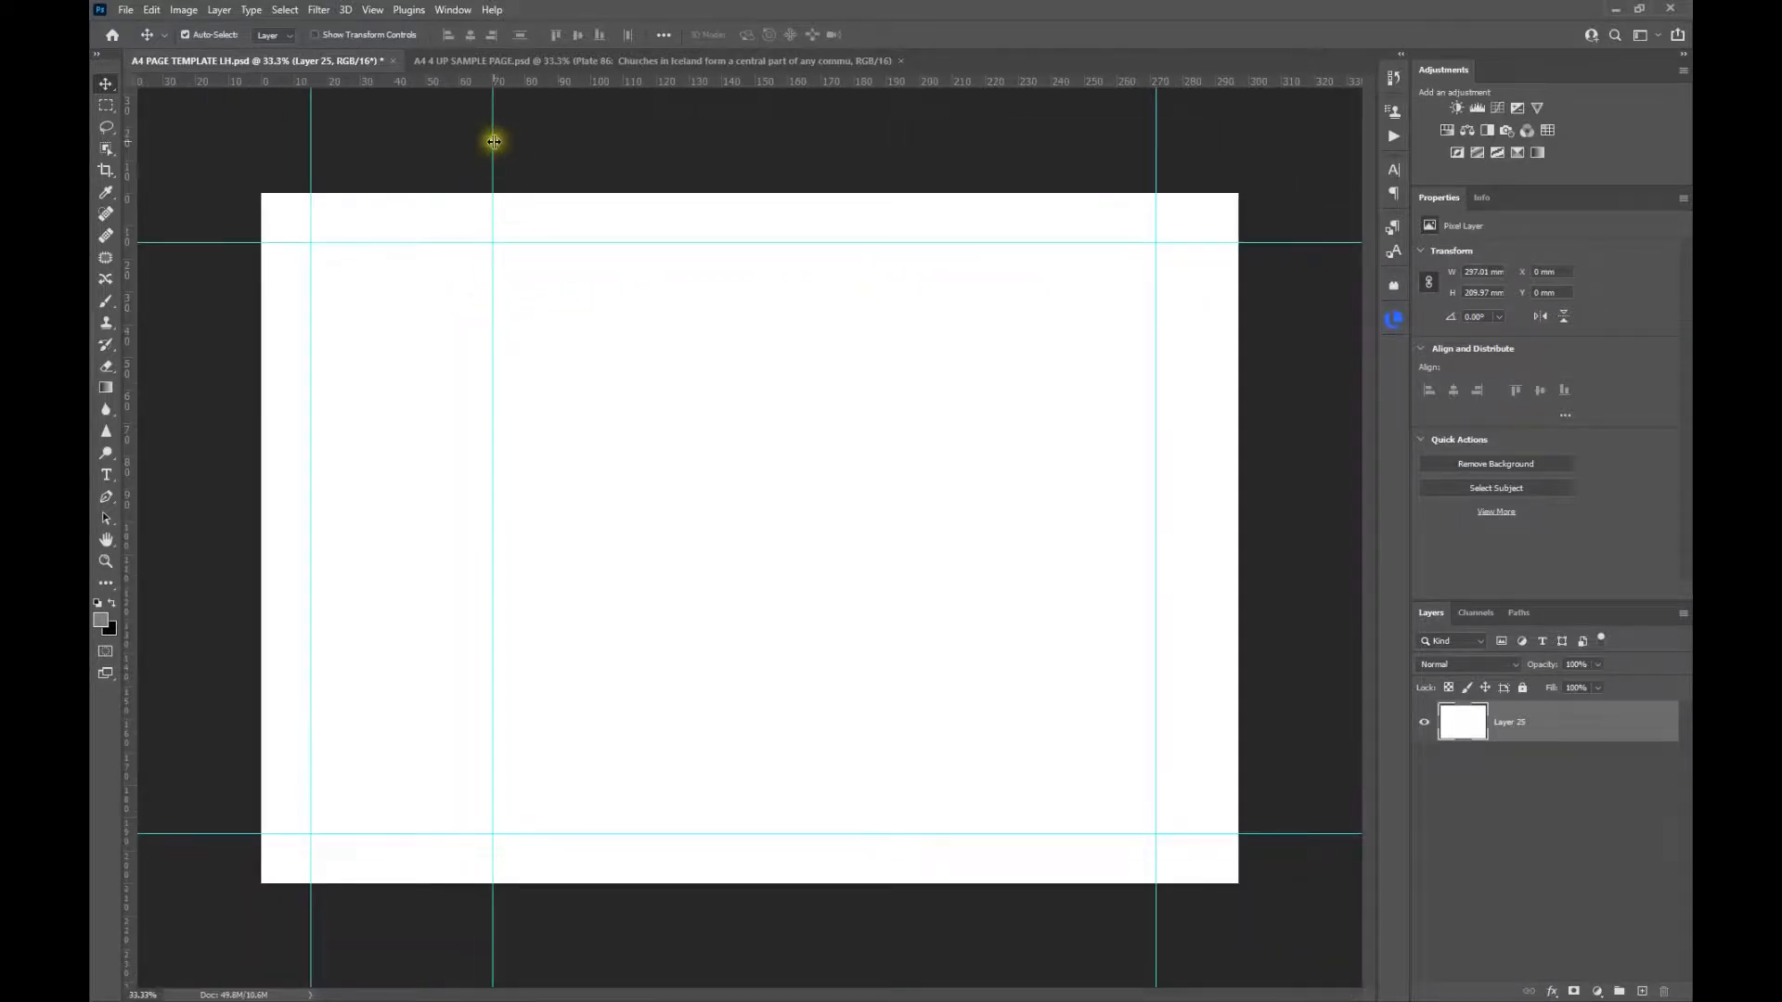
{"action": "left_click_drag", "start_coordinate": [495, 141], "coordinate": [118, 111]}
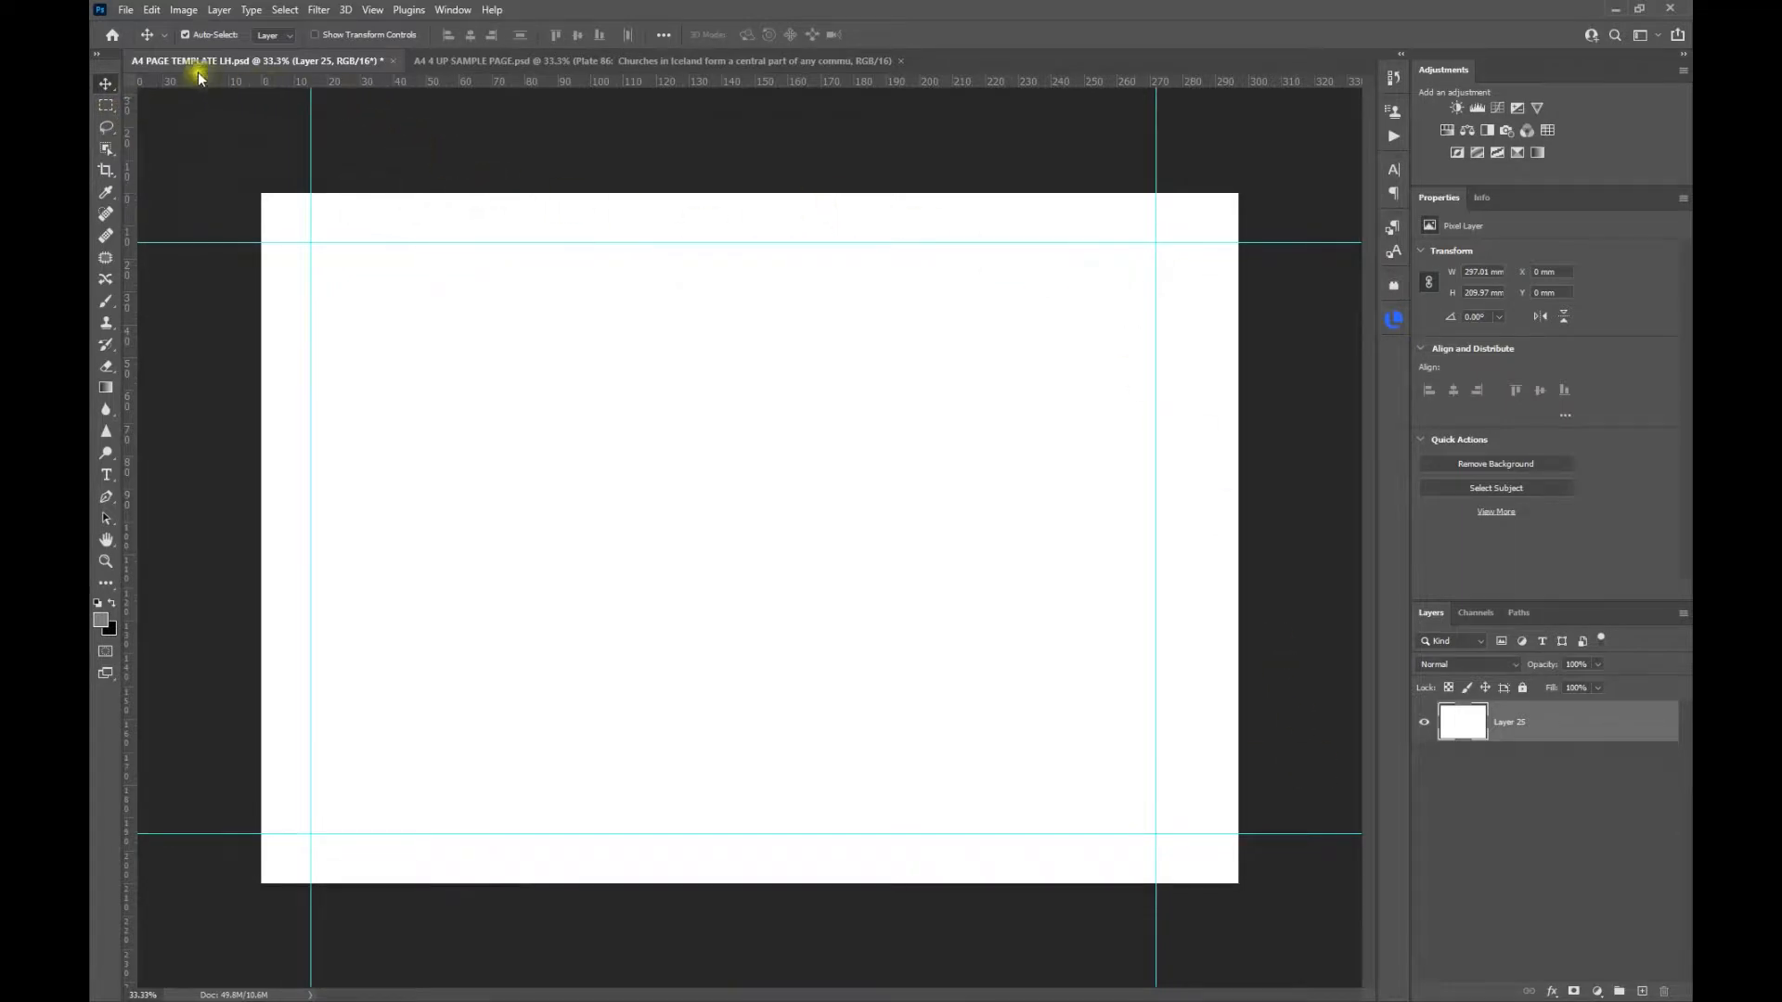
- Open A4 PAGE TEMPLATE RH.psd, the right-hand page template, from the ICELAND BOOK PAGES folder
{"action": "left_click", "coordinate": [128, 13]}
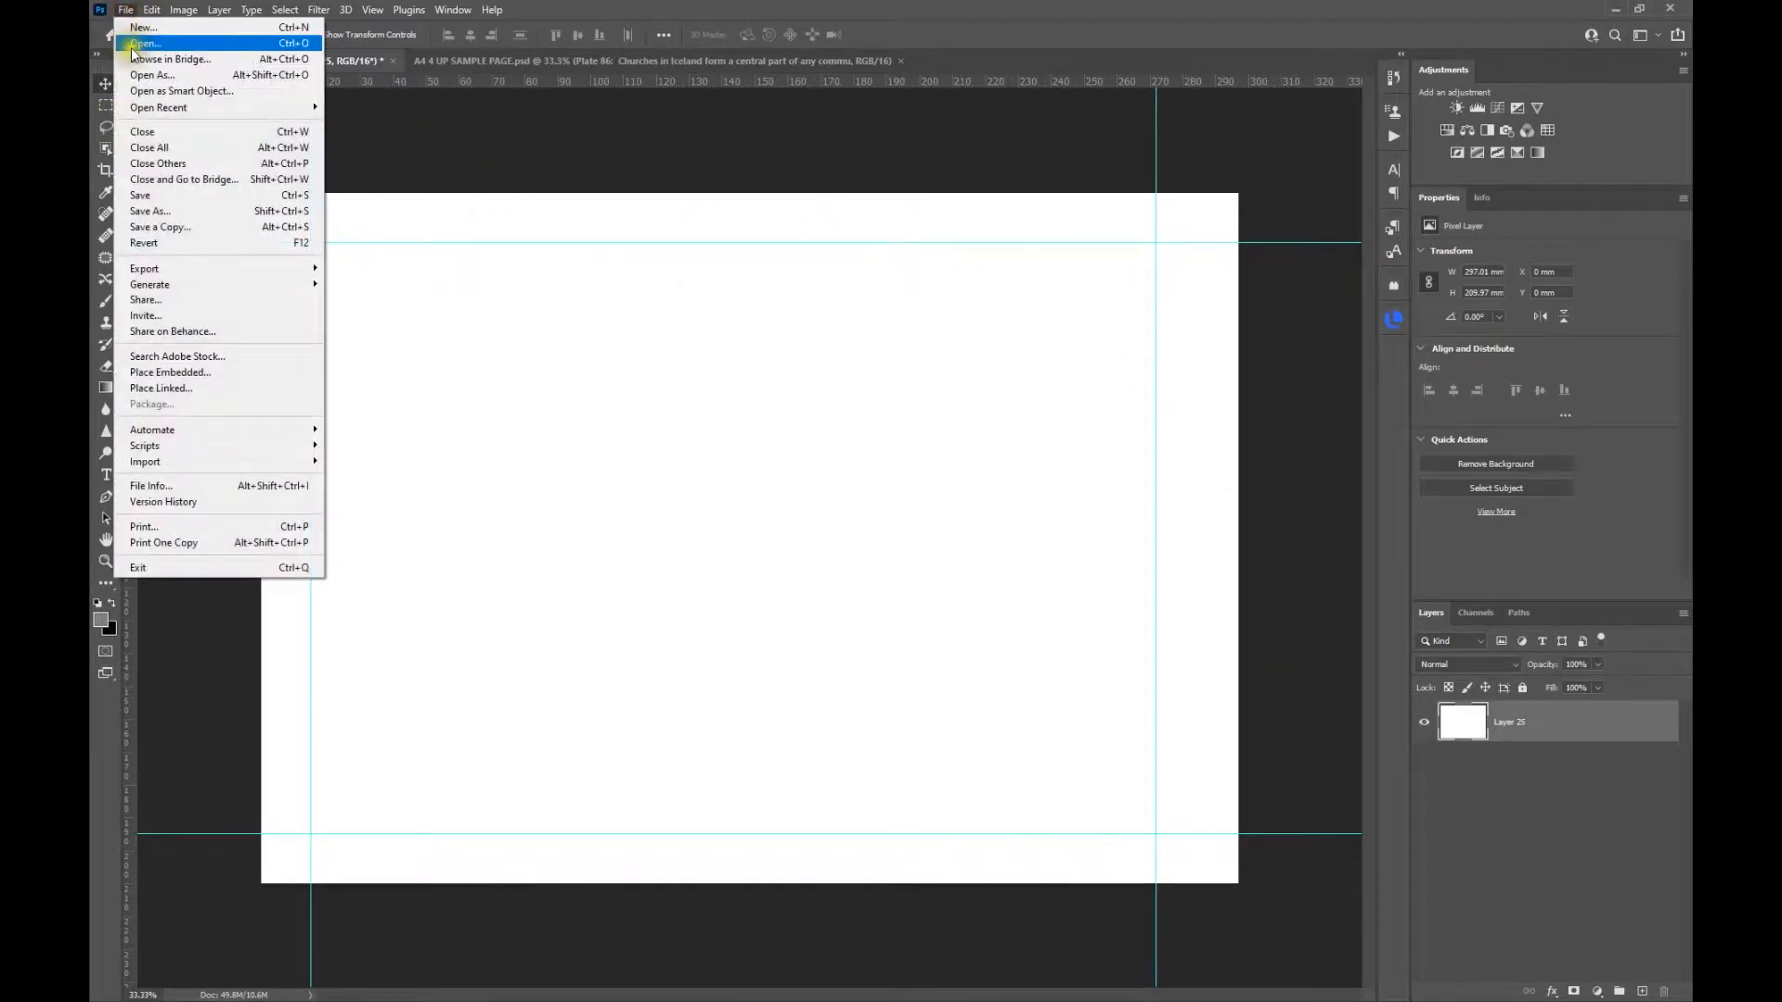
{"action": "left_click", "coordinate": [148, 36]}
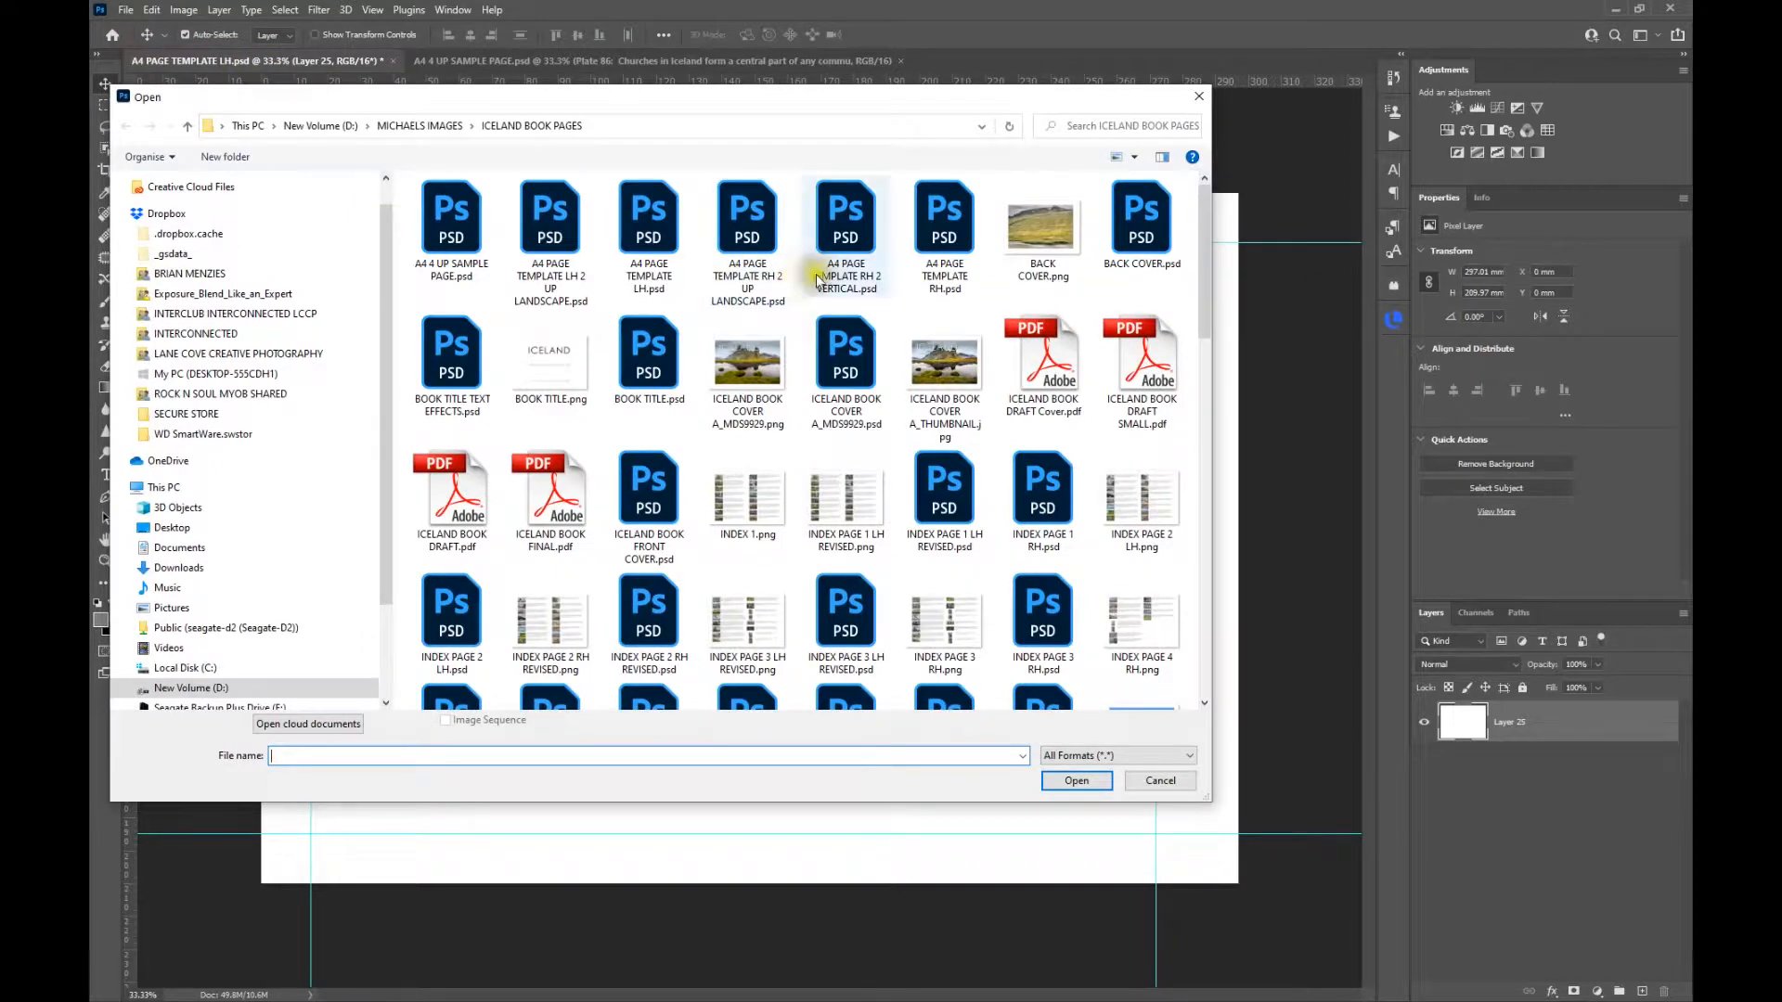
{"action": "left_click", "coordinate": [926, 249]}
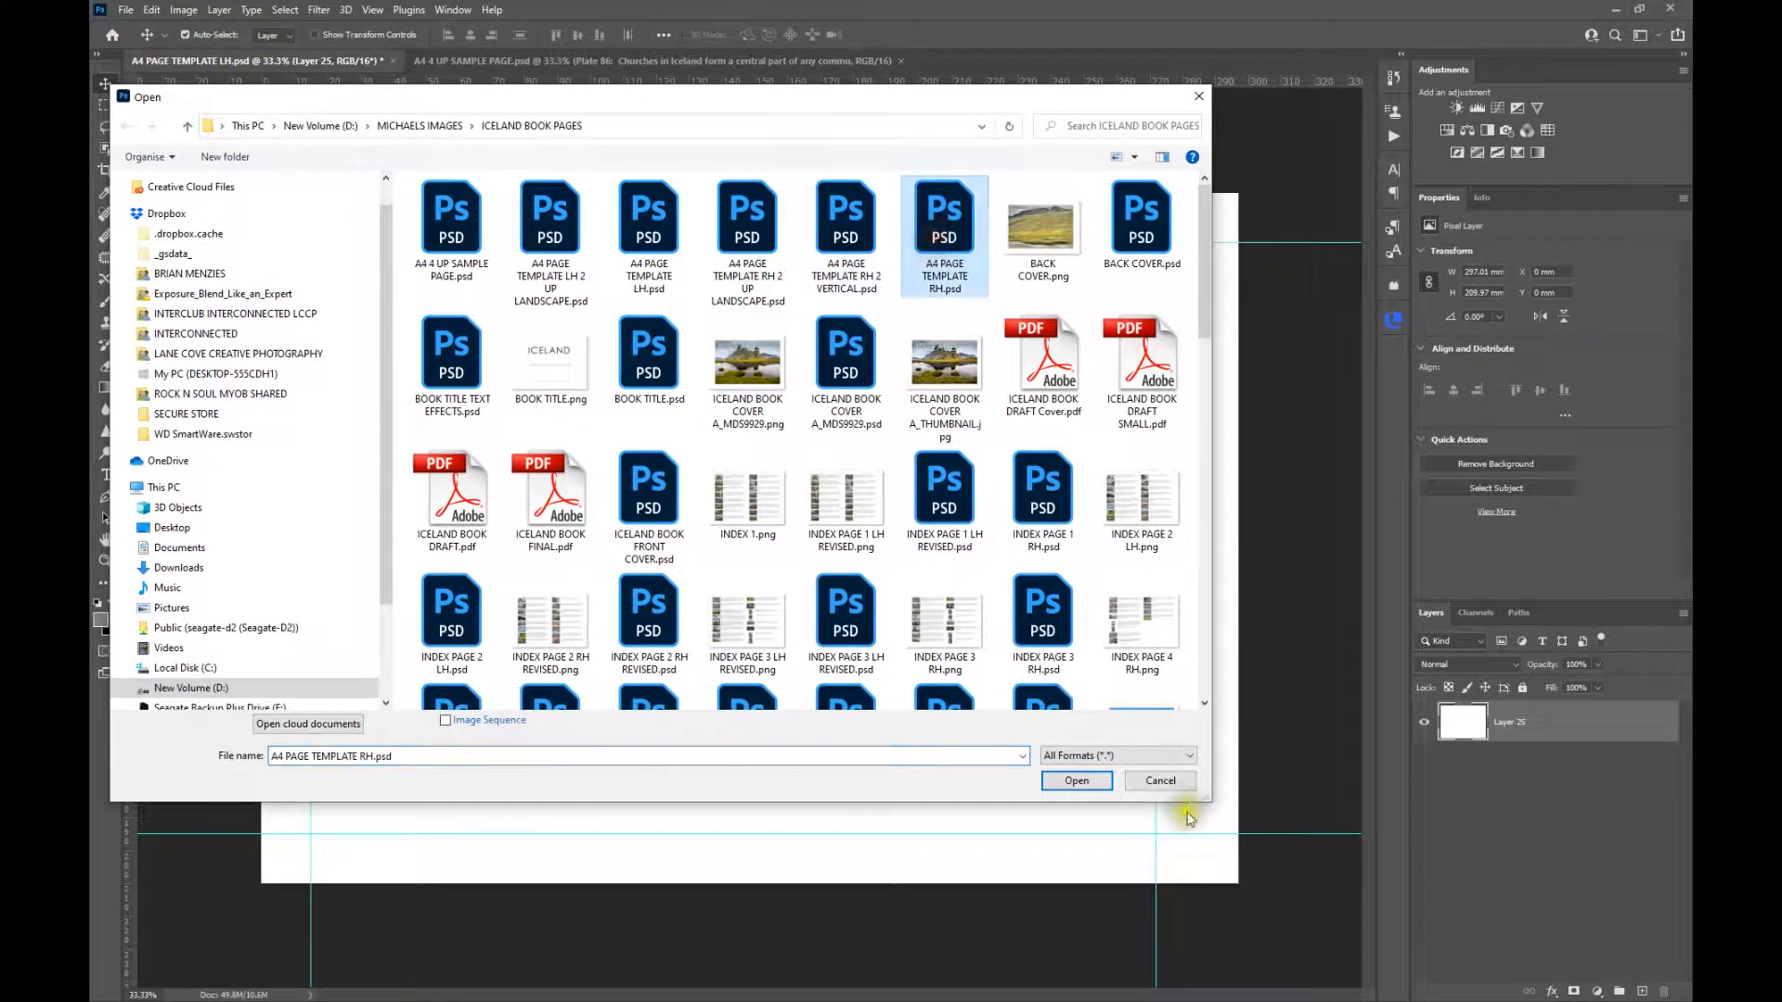
{"action": "left_click", "coordinate": [1072, 782]}
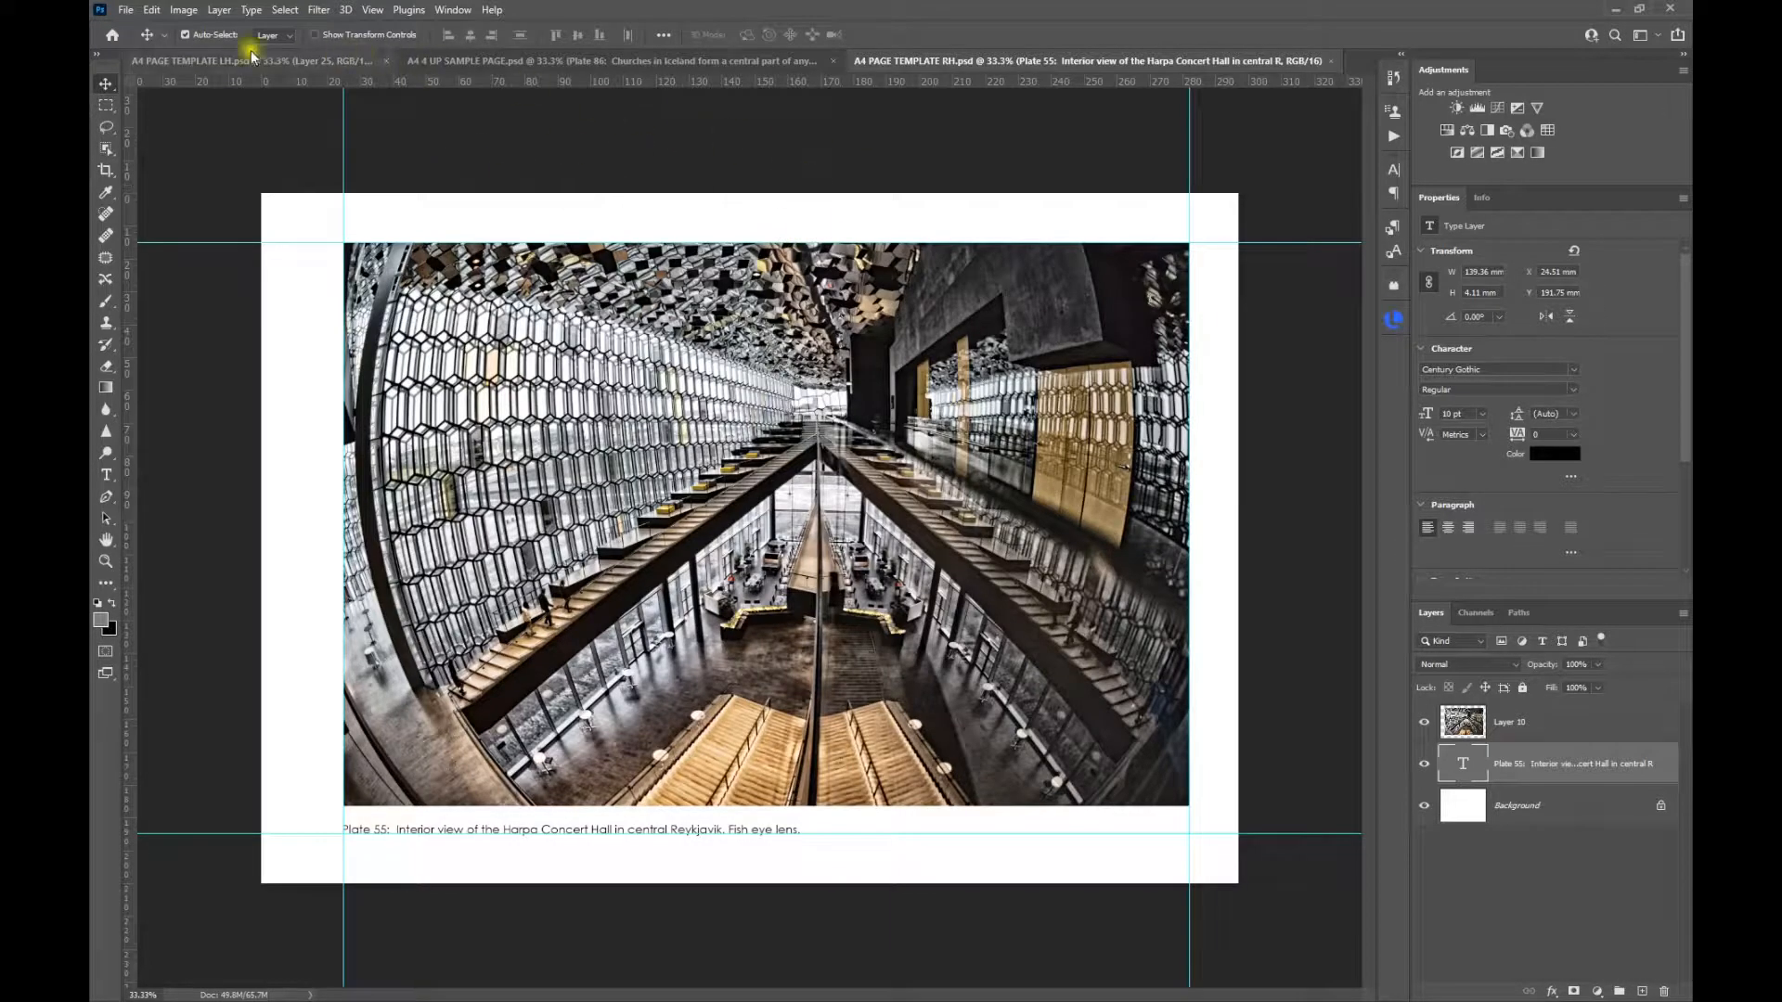
- Open TITLE PAGE RH.psd from the ICELAND BOOK PAGES folder, and briefly show and hide its Plate caption text layer
{"action": "left_click", "coordinate": [125, 11]}
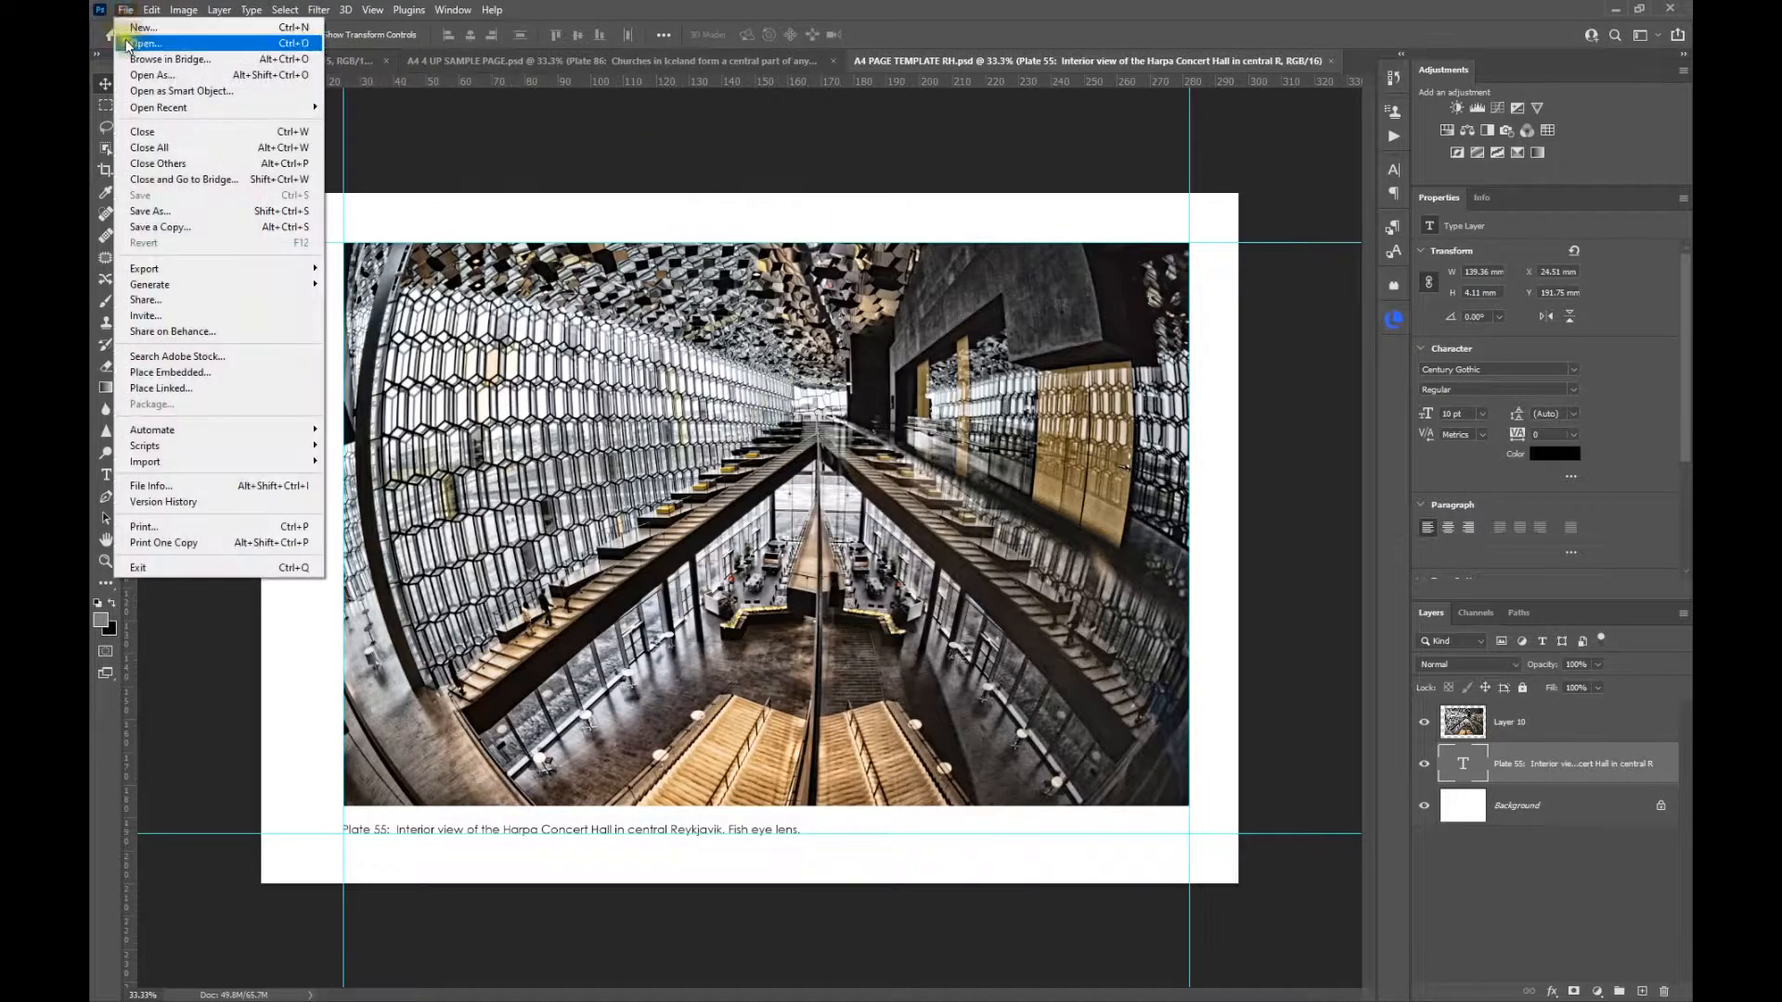
{"action": "left_click", "coordinate": [134, 46]}
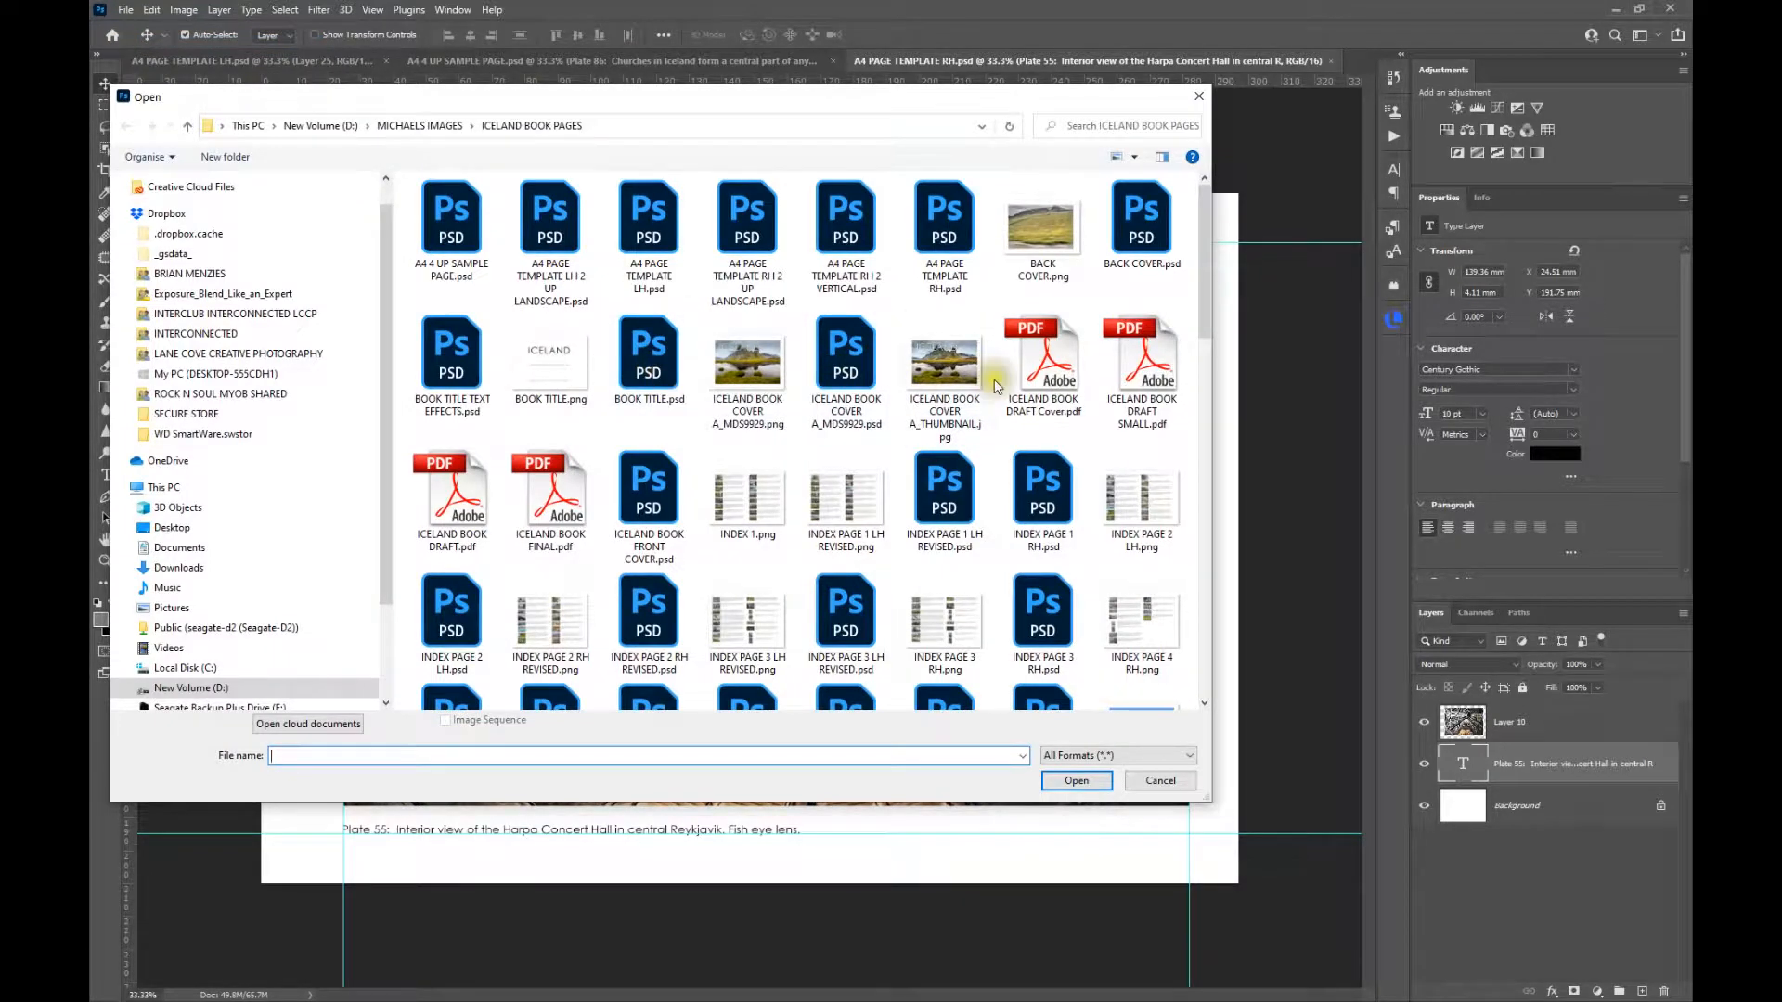
{"action": "scroll", "coordinate": [998, 385], "scroll_direction": "down", "scroll_amount": 3}
{"action": "scroll", "coordinate": [1028, 364], "scroll_direction": "down", "scroll_amount": 2}
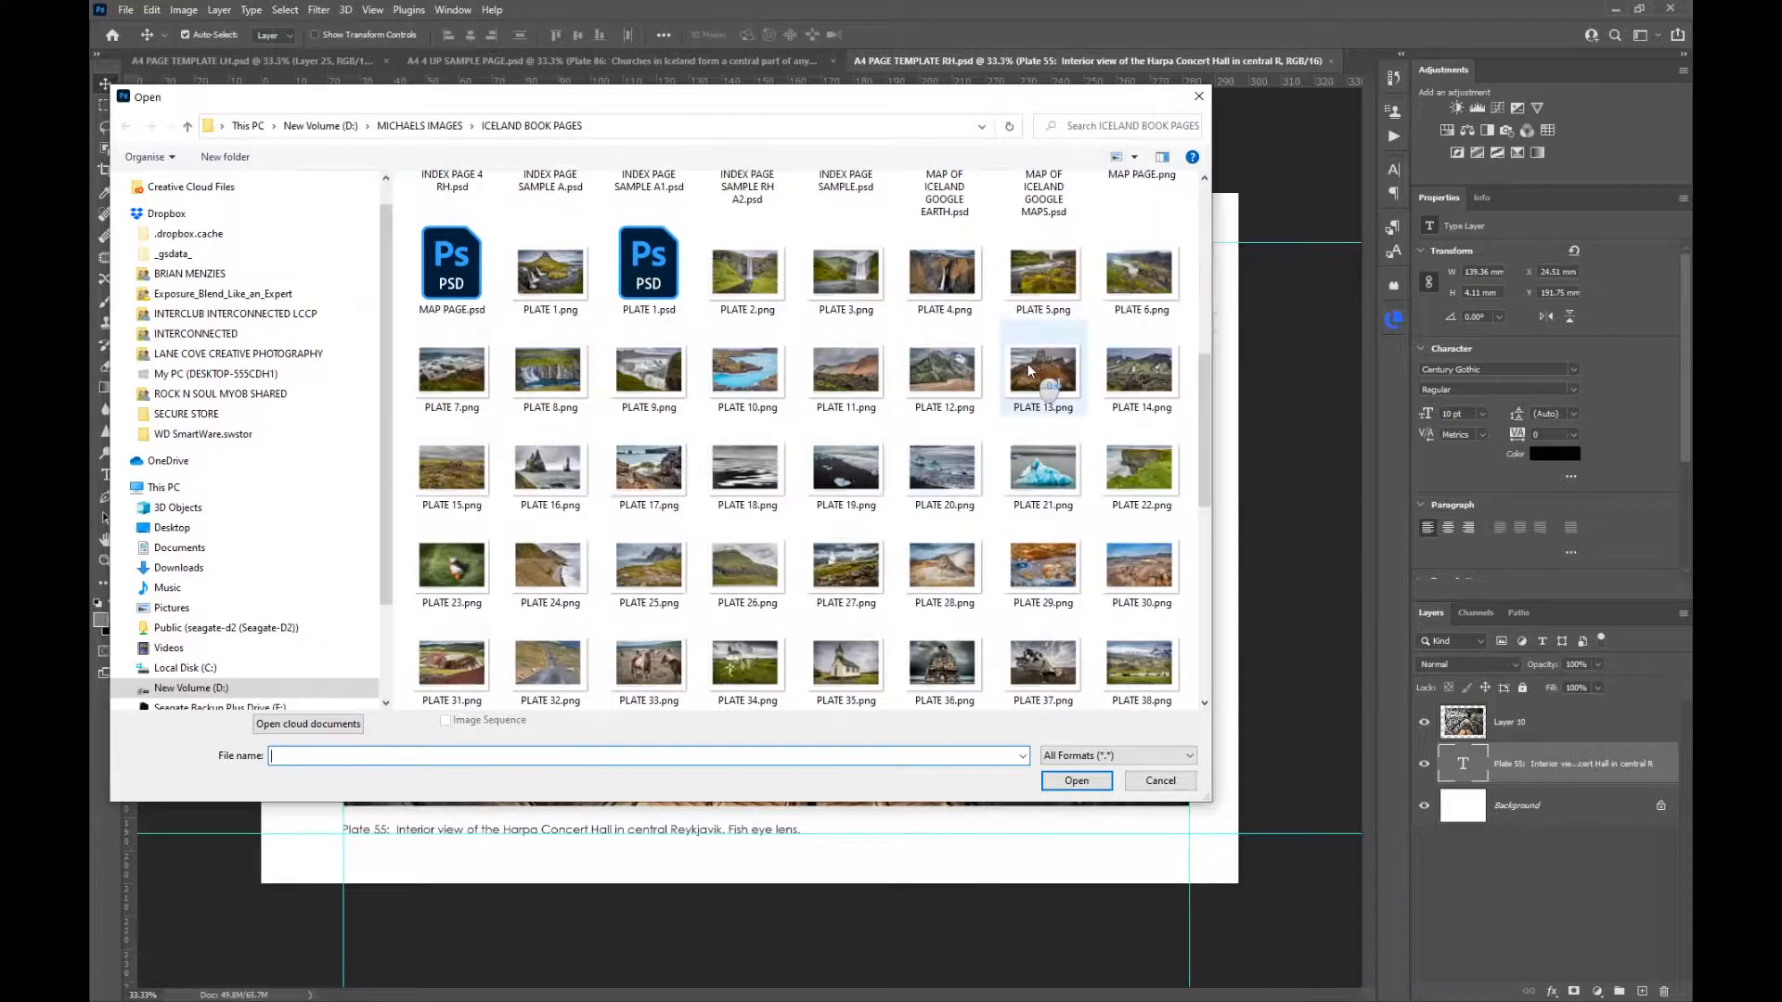
{"action": "scroll", "coordinate": [1028, 364], "scroll_direction": "down", "scroll_amount": 5}
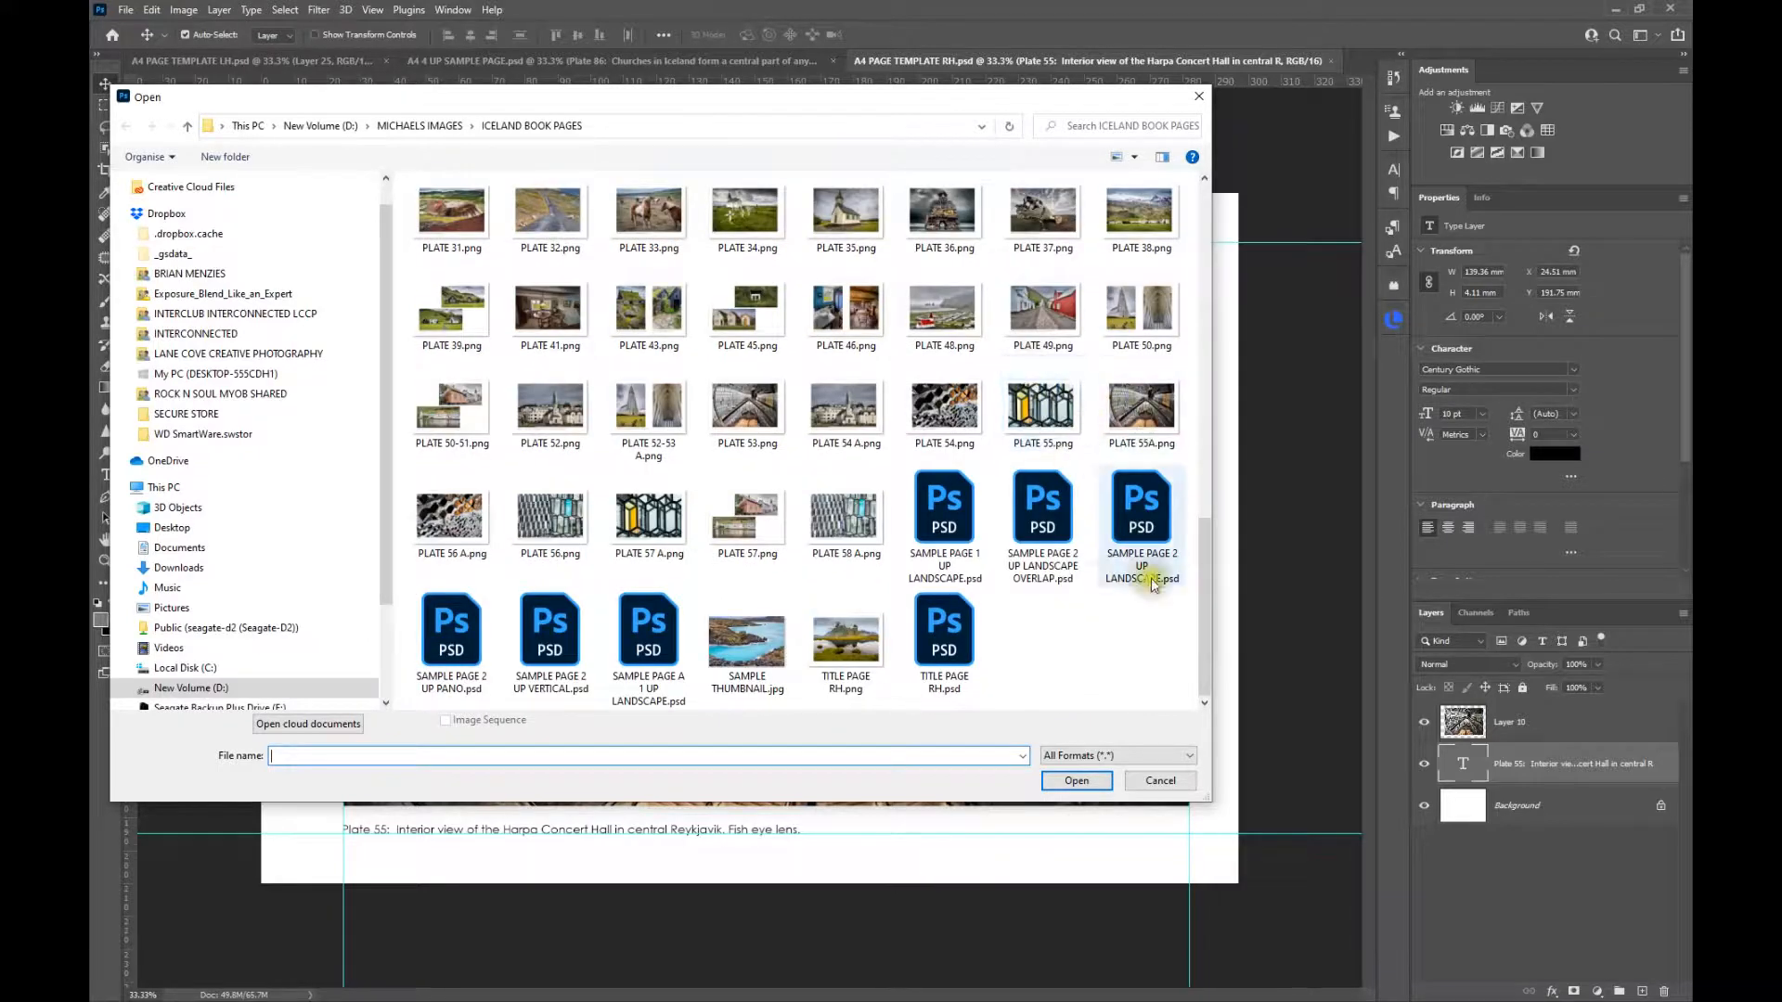
{"action": "left_click", "coordinate": [958, 618]}
{"action": "left_click", "coordinate": [1080, 789]}
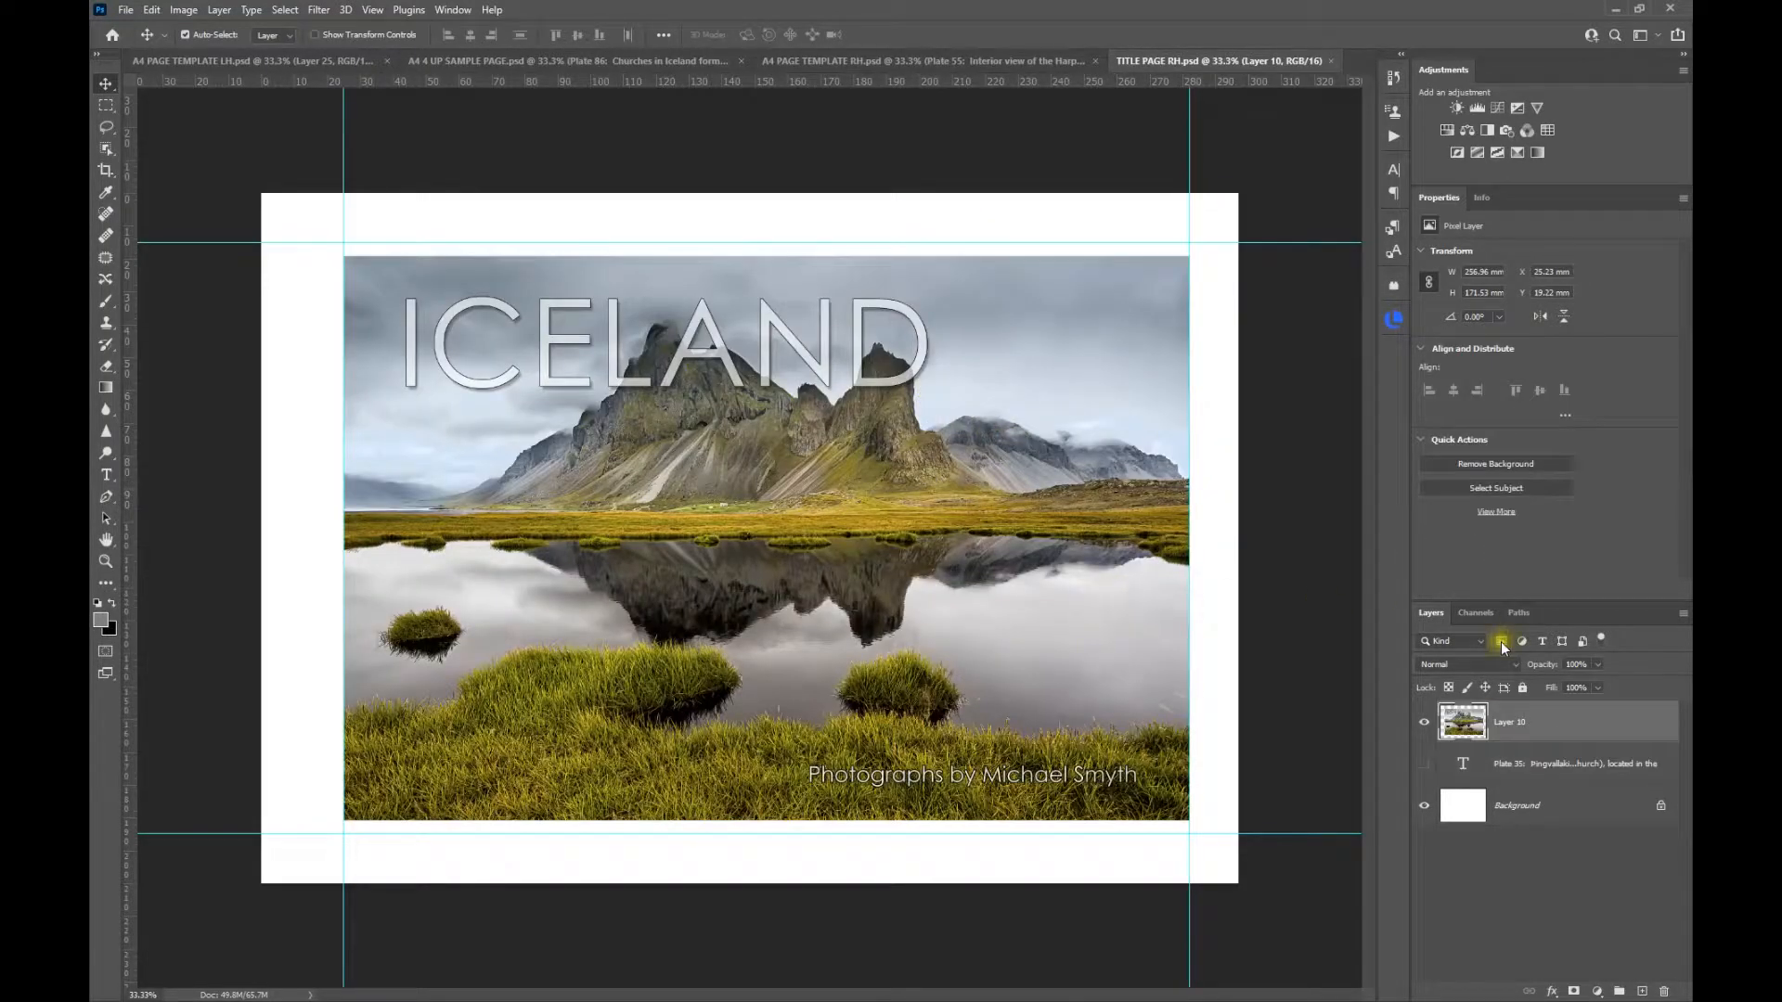
{"action": "left_click", "coordinate": [1426, 766]}
{"action": "left_click", "coordinate": [1426, 766]}
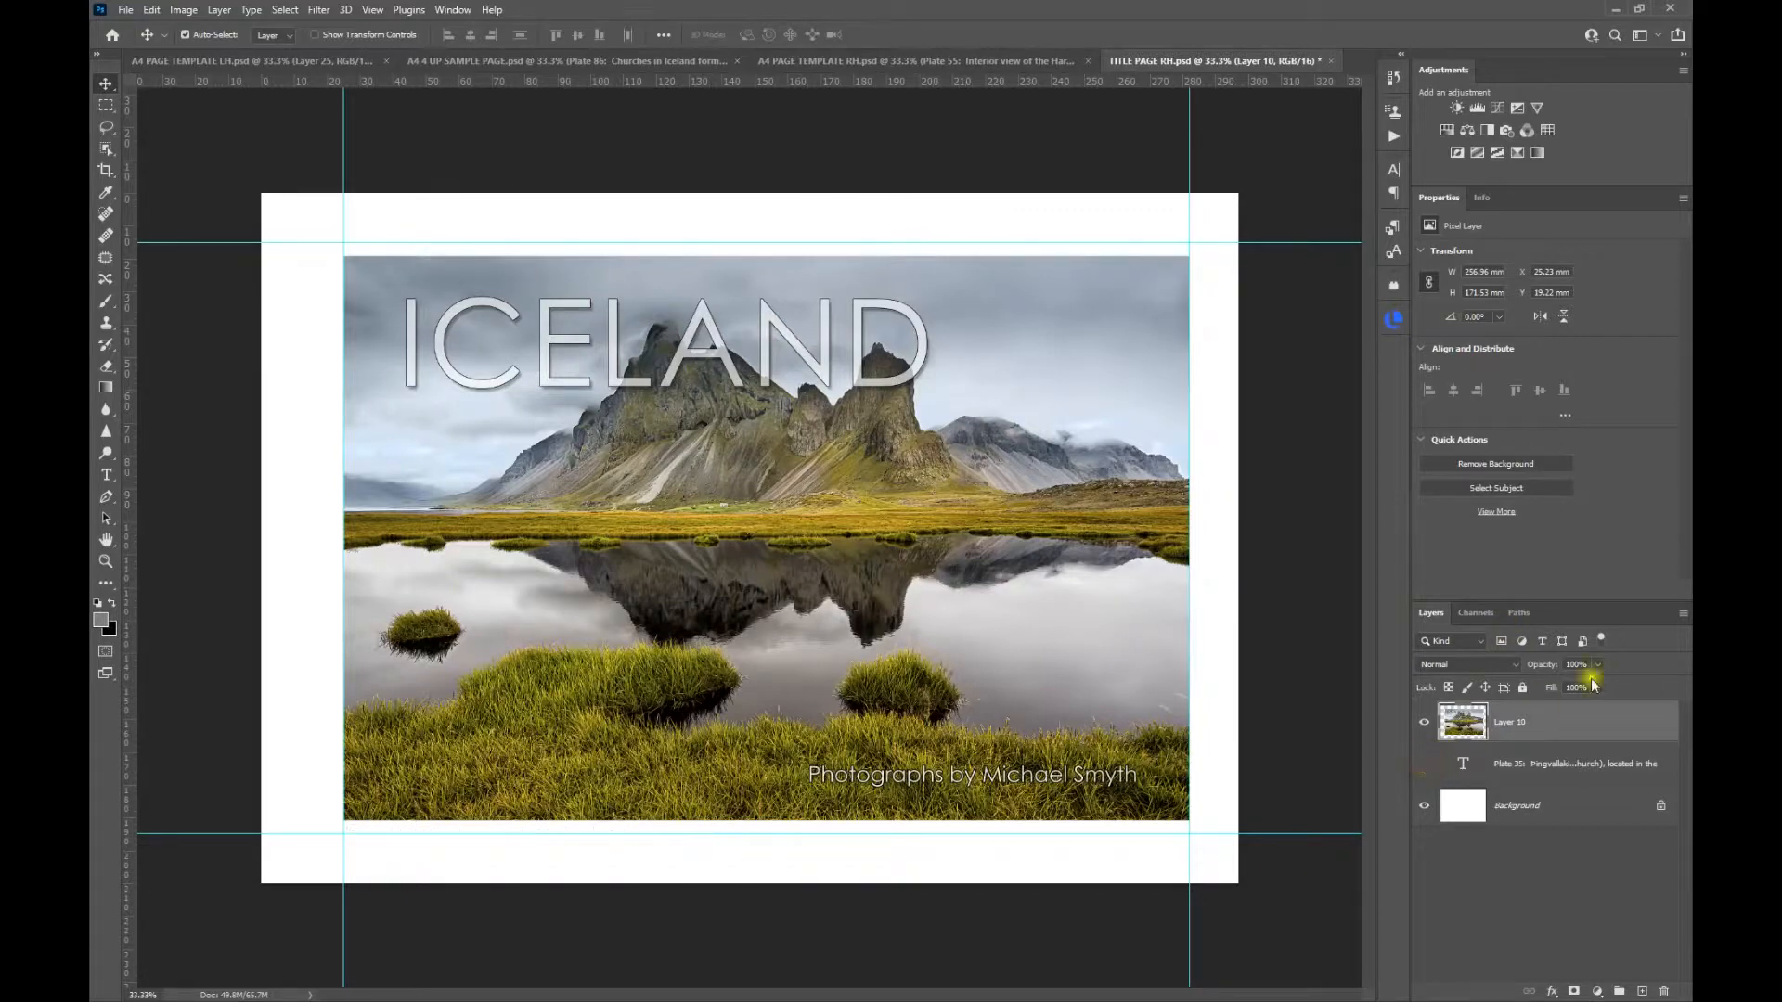